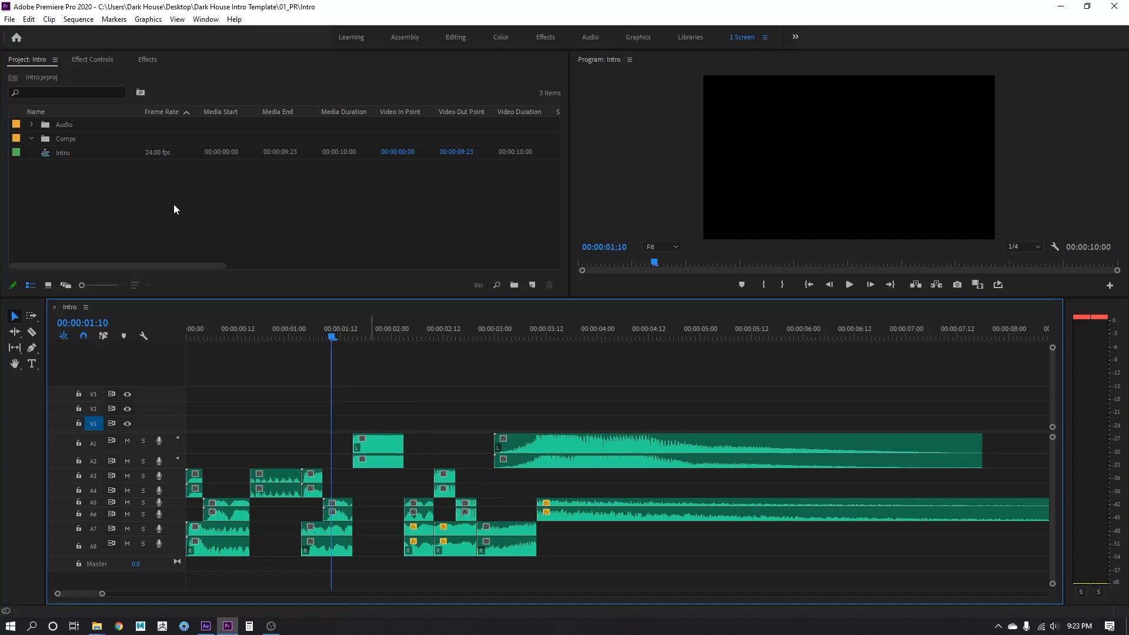
Expand the Audio bin and look through the sound effect files used in the intro.
click(34, 125)
scroll(128, 212, down, 3)
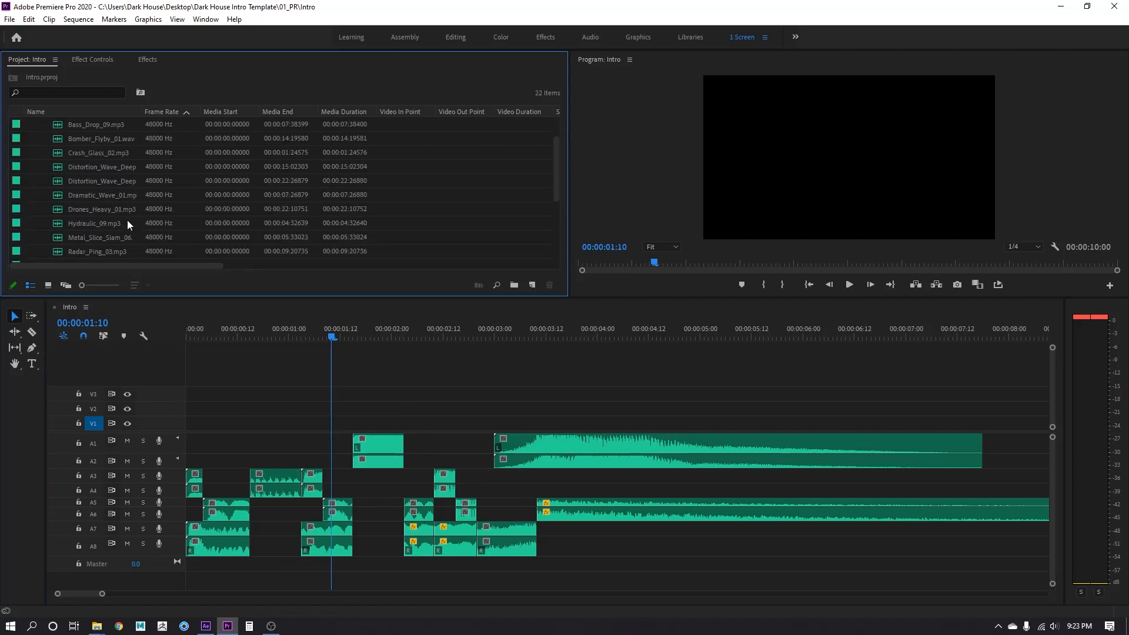
scroll(112, 209, up, 1)
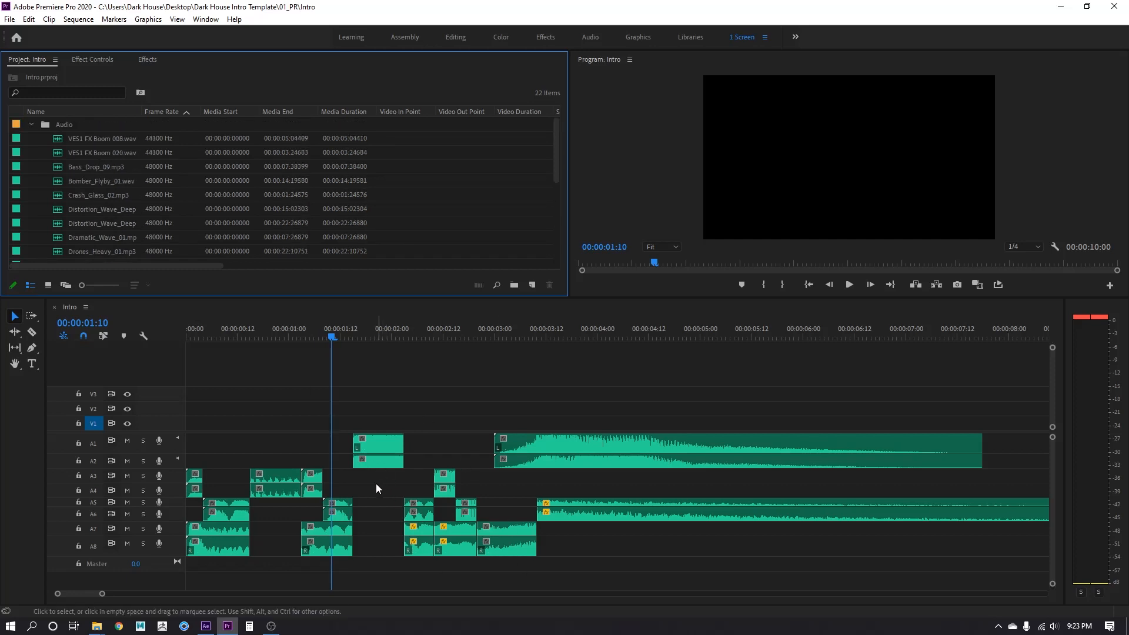
scroll(355, 485, up, 1)
scroll(355, 485, up, 2)
click(350, 475)
drag(360, 475, 327, 471)
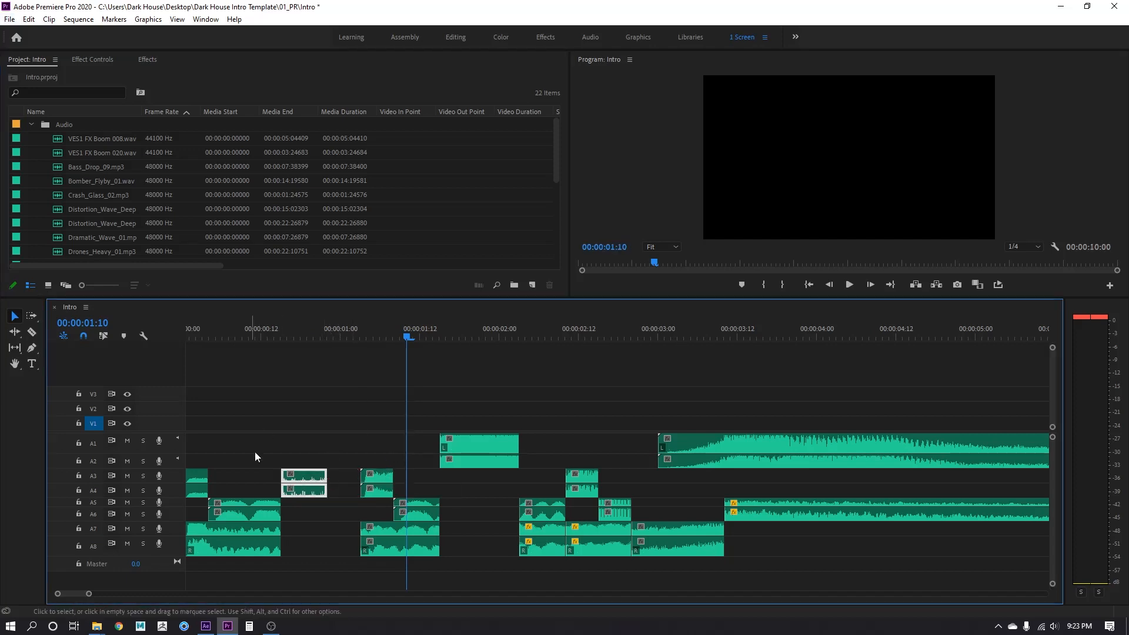
drag(468, 447, 327, 446)
click(284, 445)
key(ctrl+z)
key(ctrl+z)
key(ctrl+z)
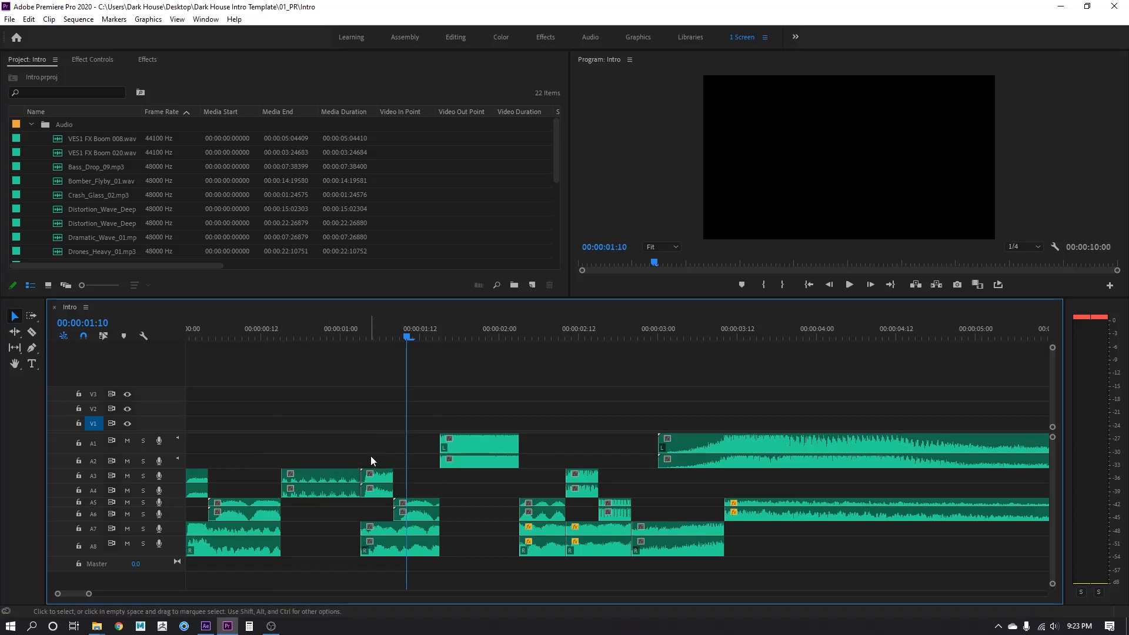
Play the Intro sequence from the beginning to review its sound effects, and park the playhead at 00:00:03:10.
key(minus)
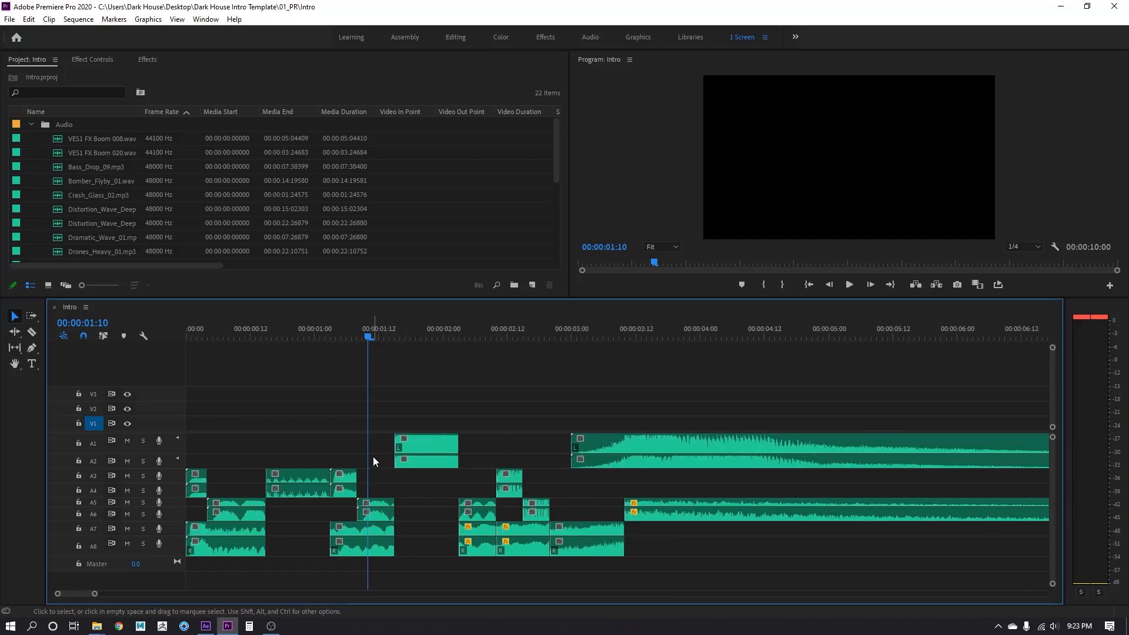
key(minus)
key(minus)
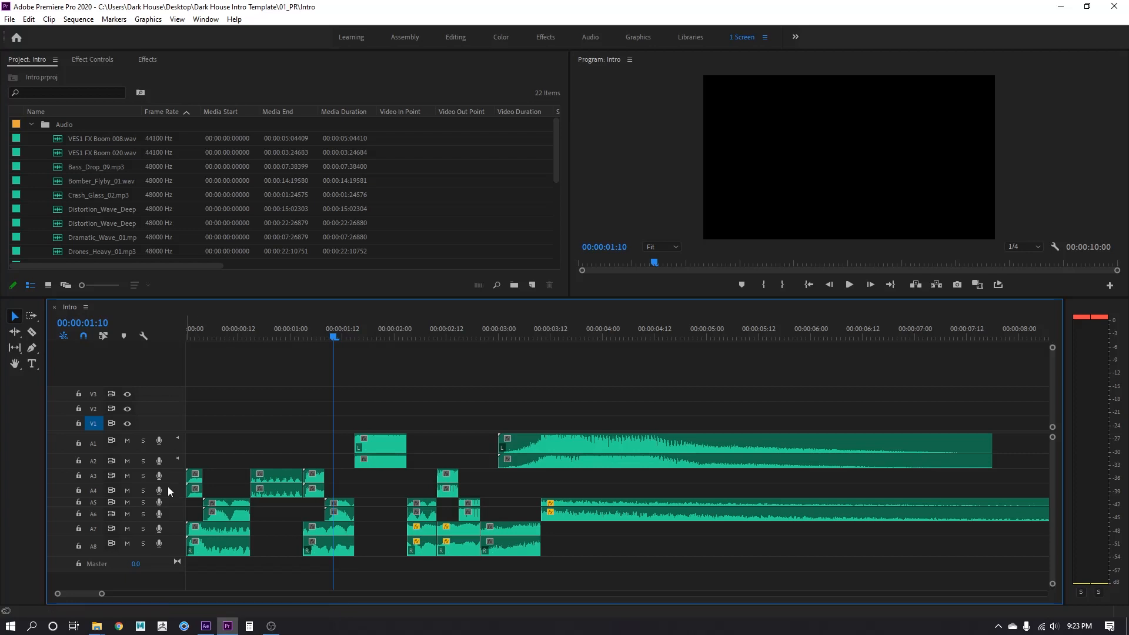
drag(173, 504, 172, 510)
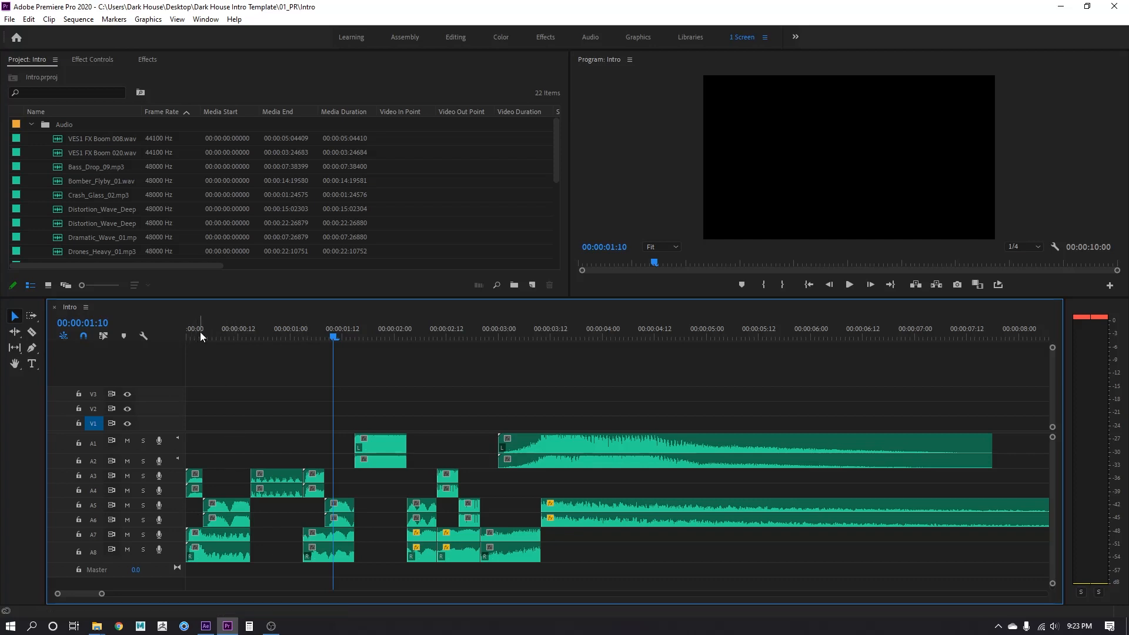
key(Home)
key(space)
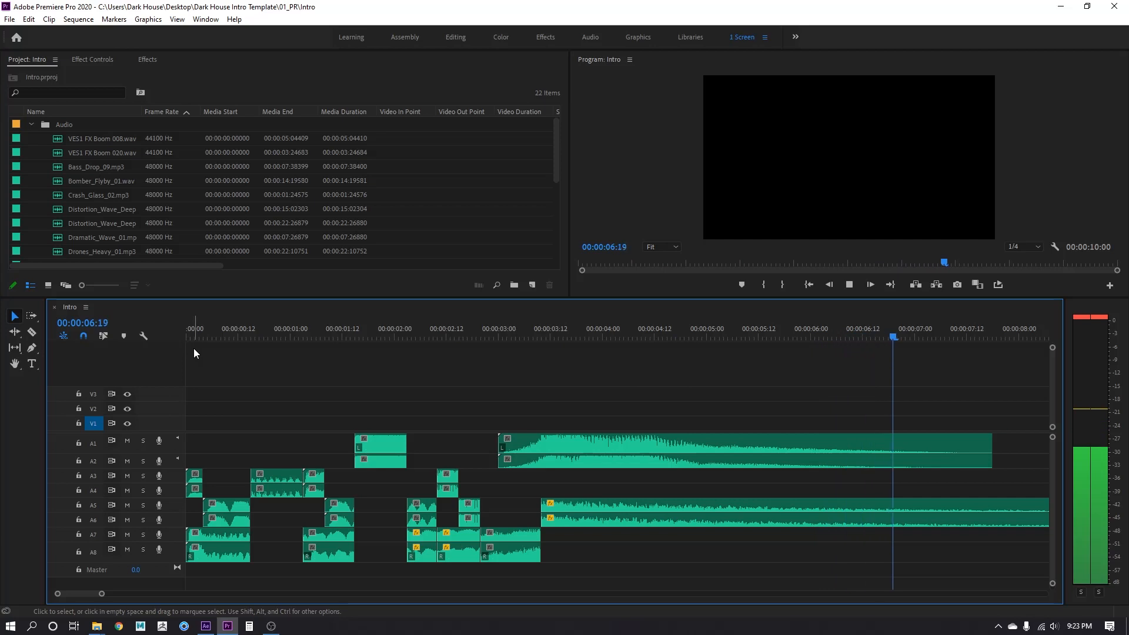
key(space)
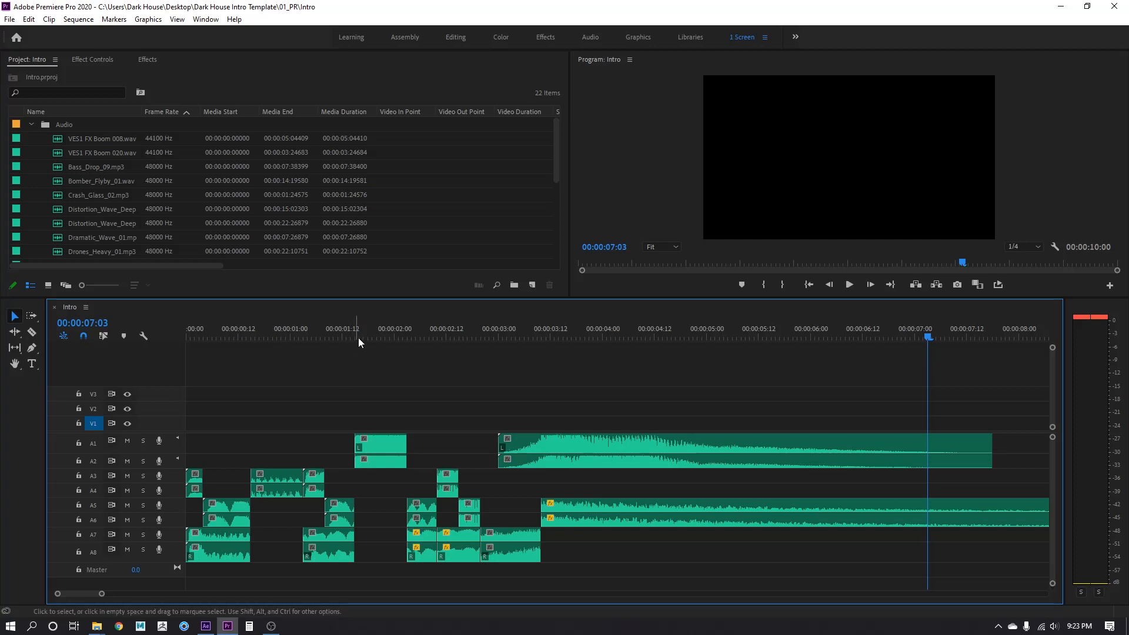
drag(538, 330, 542, 332)
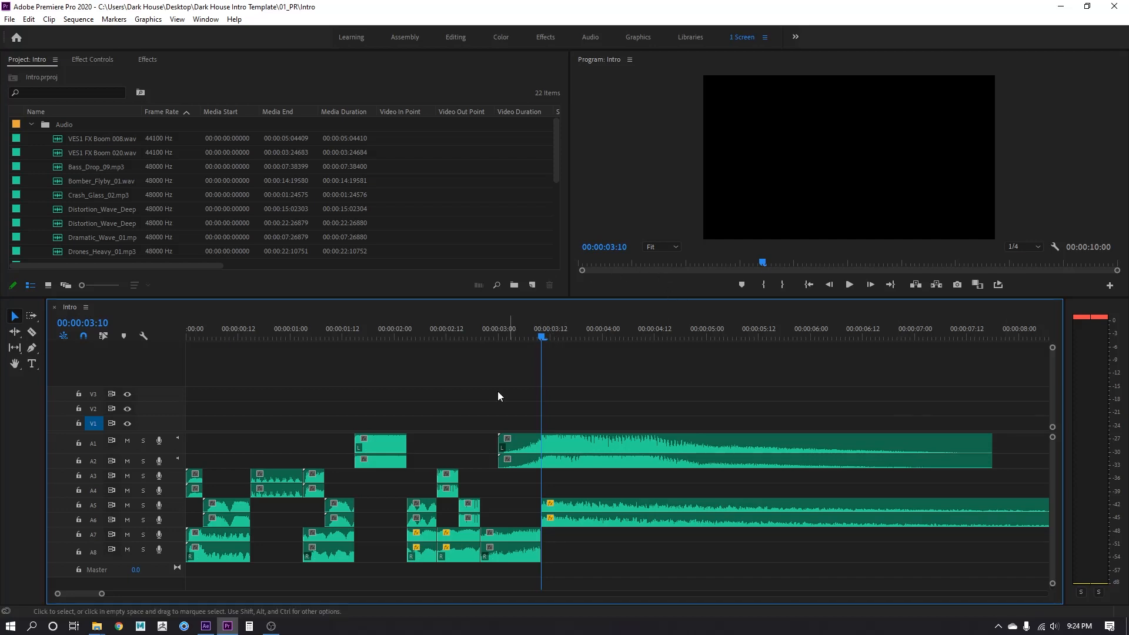
Switch to After Effects and import Metal Me.psd from the Metal Me Layers folder as a composition with layer styles merged into footage.
key(alt+Tab)
key(ctrl+i)
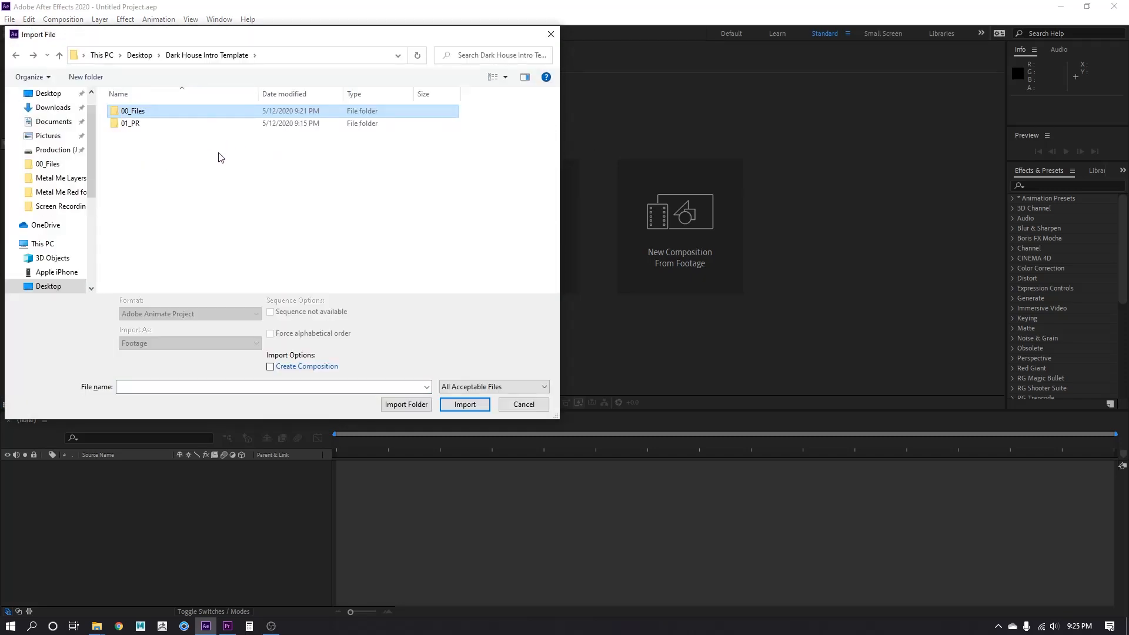
double_click(156, 113)
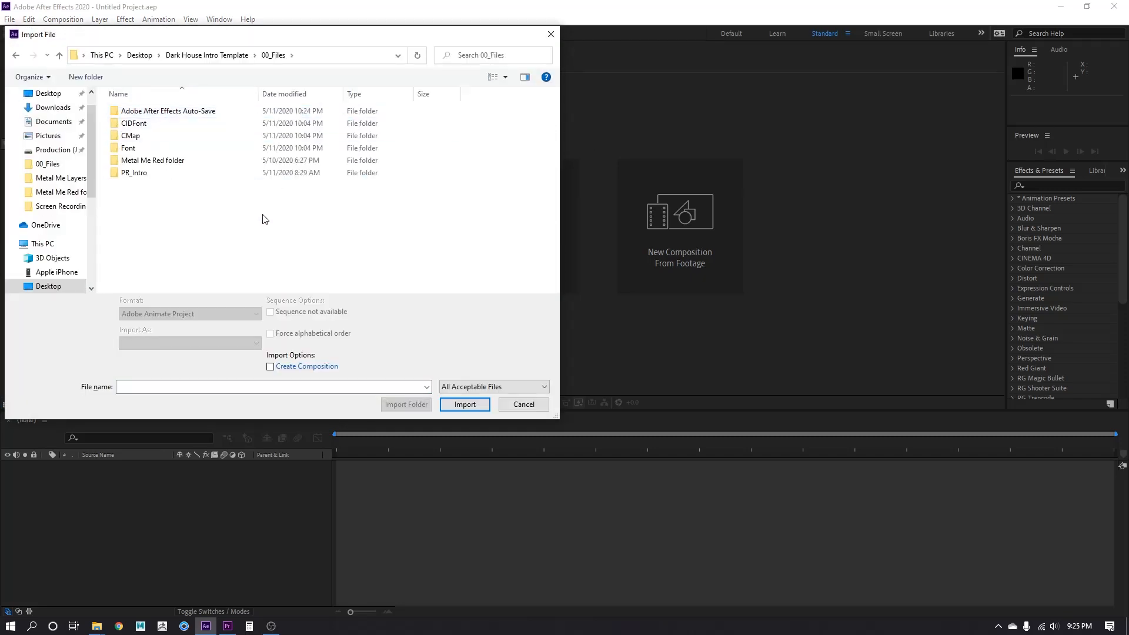
double_click(156, 162)
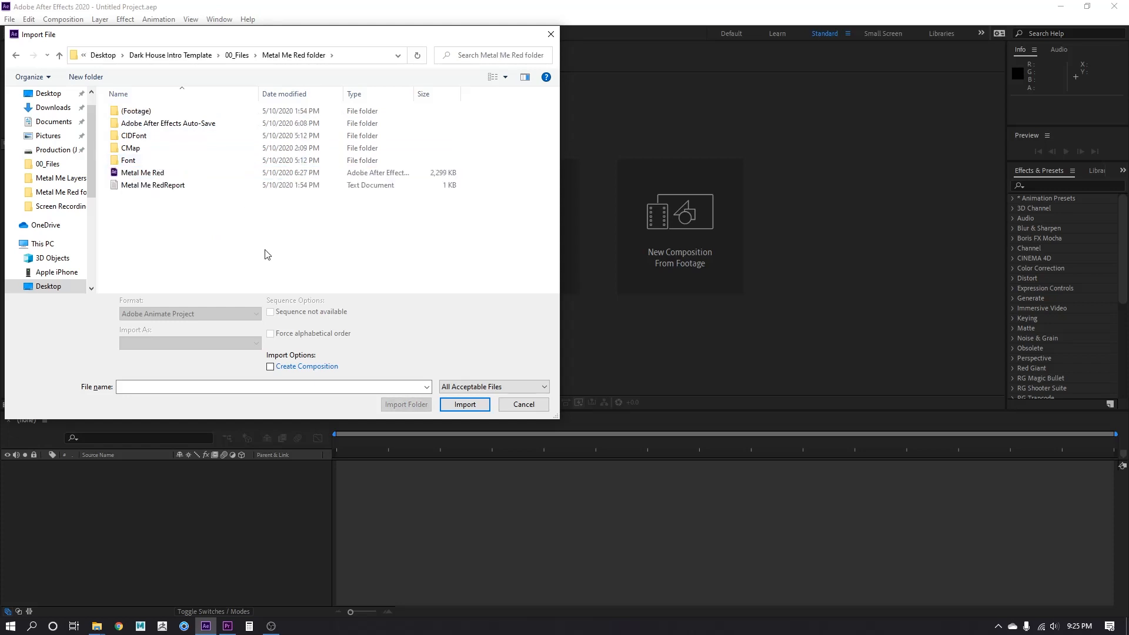
double_click(196, 116)
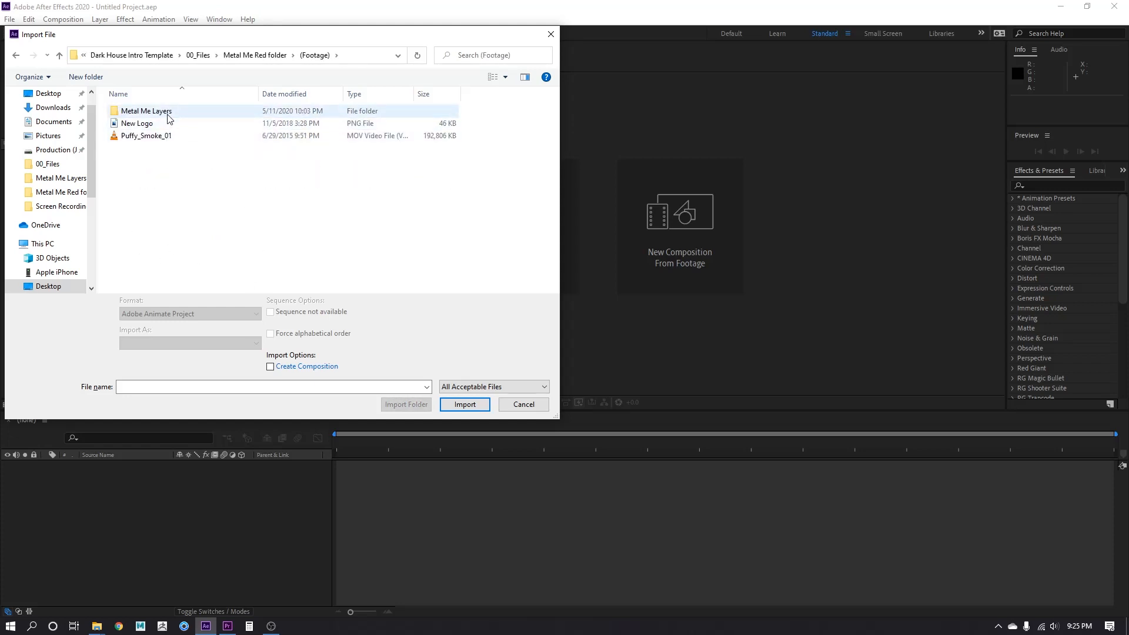
double_click(168, 115)
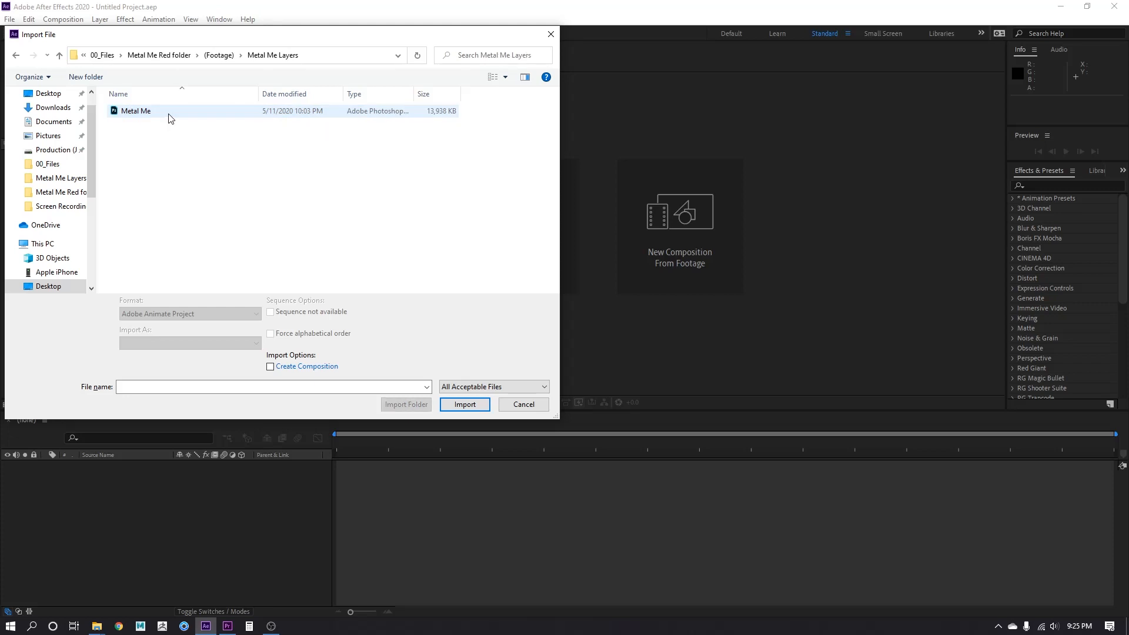
double_click(133, 112)
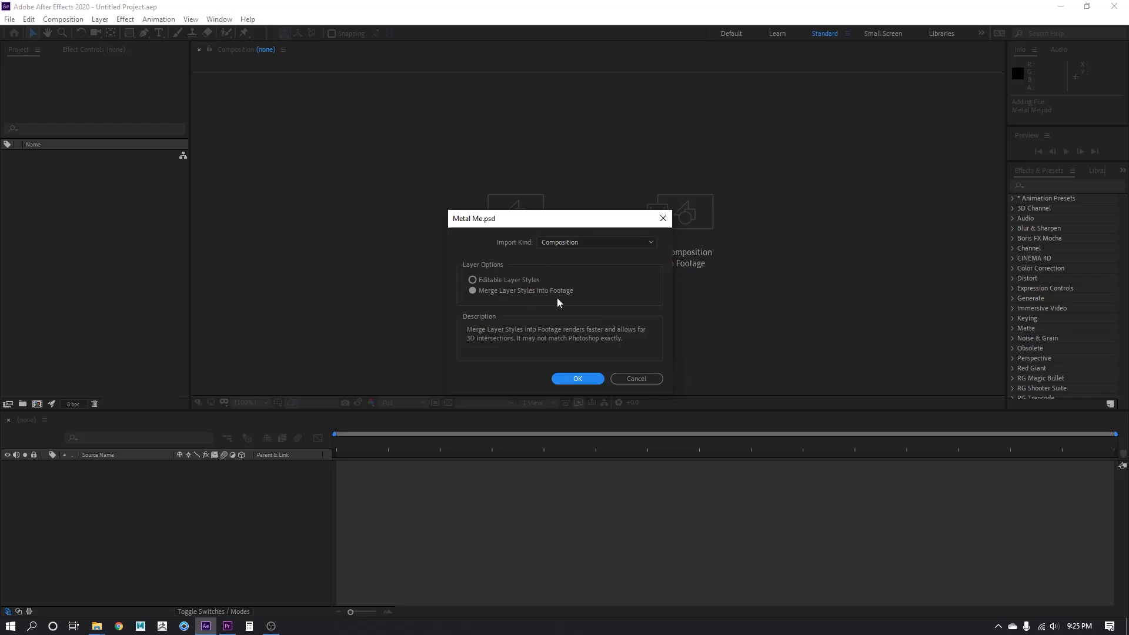
click(577, 378)
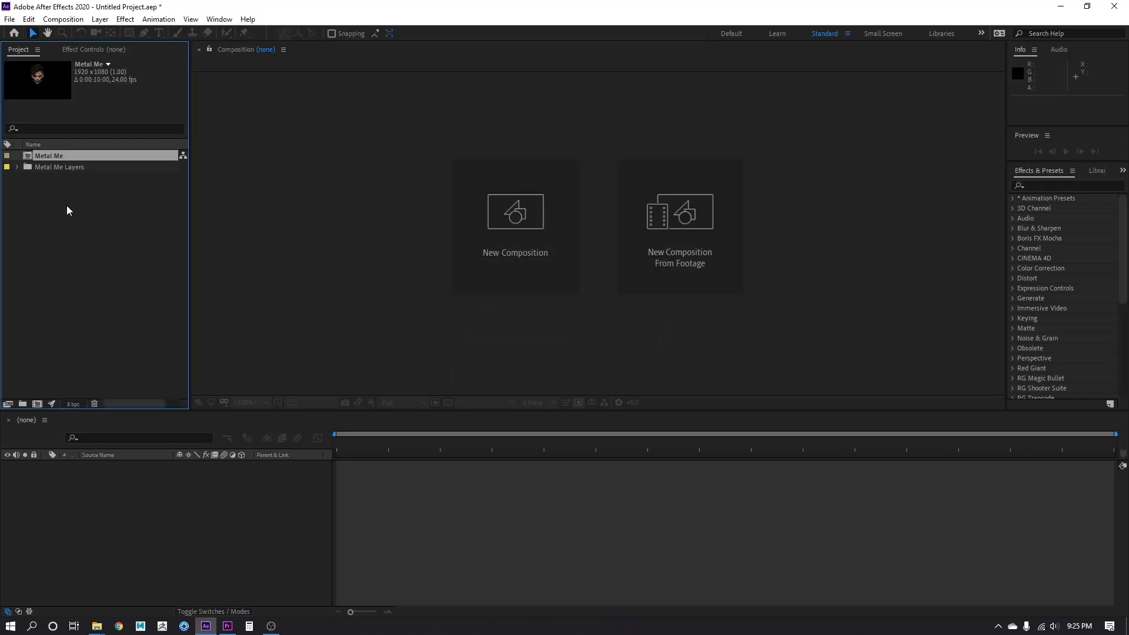
Open the Metal Me composition and make all of its layers visible.
double_click(47, 156)
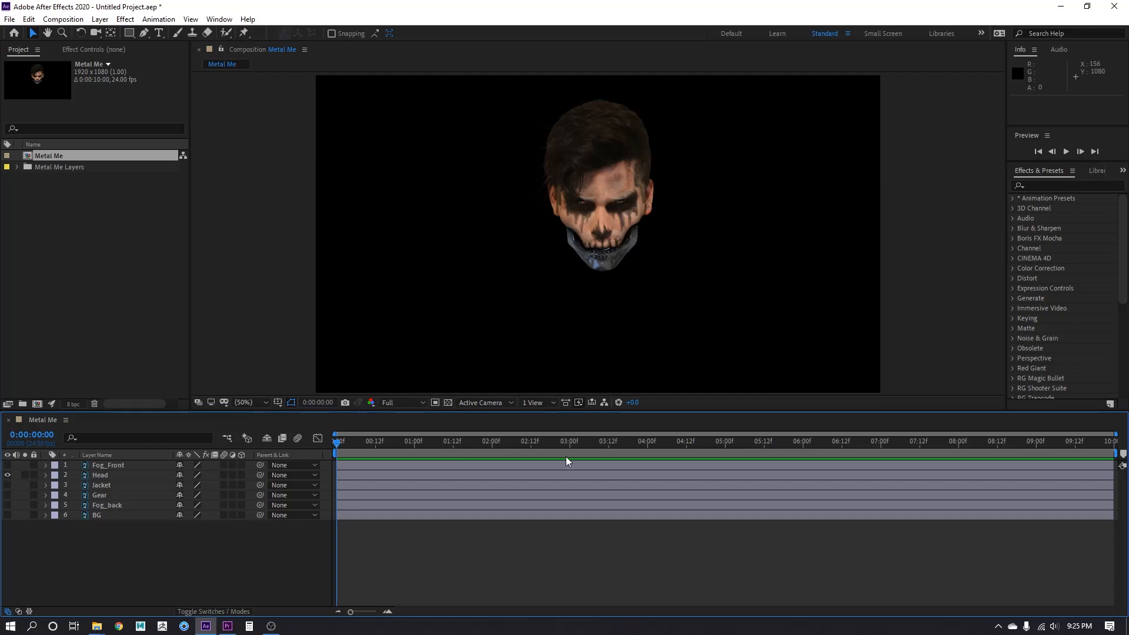
drag(7, 465, 8, 515)
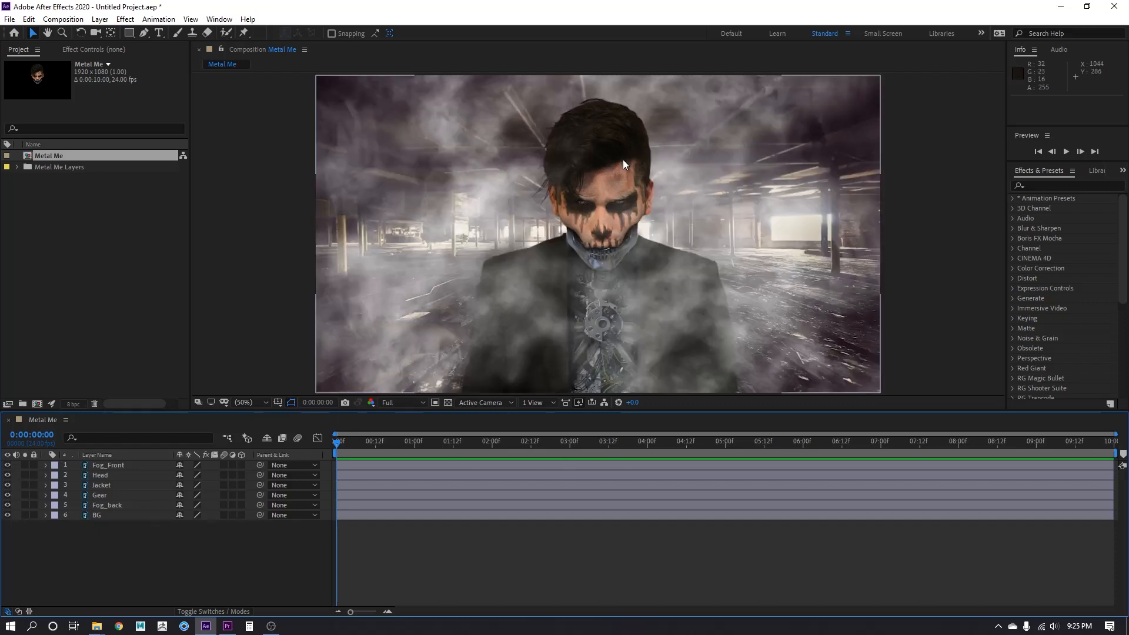
click(754, 441)
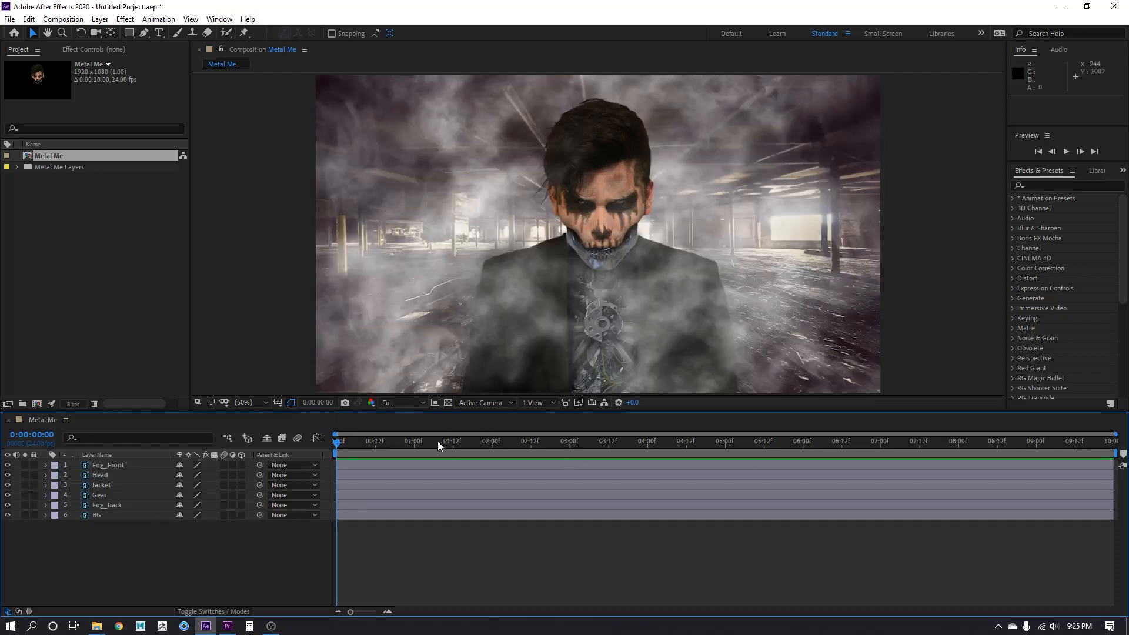
drag(1068, 497, 991, 489)
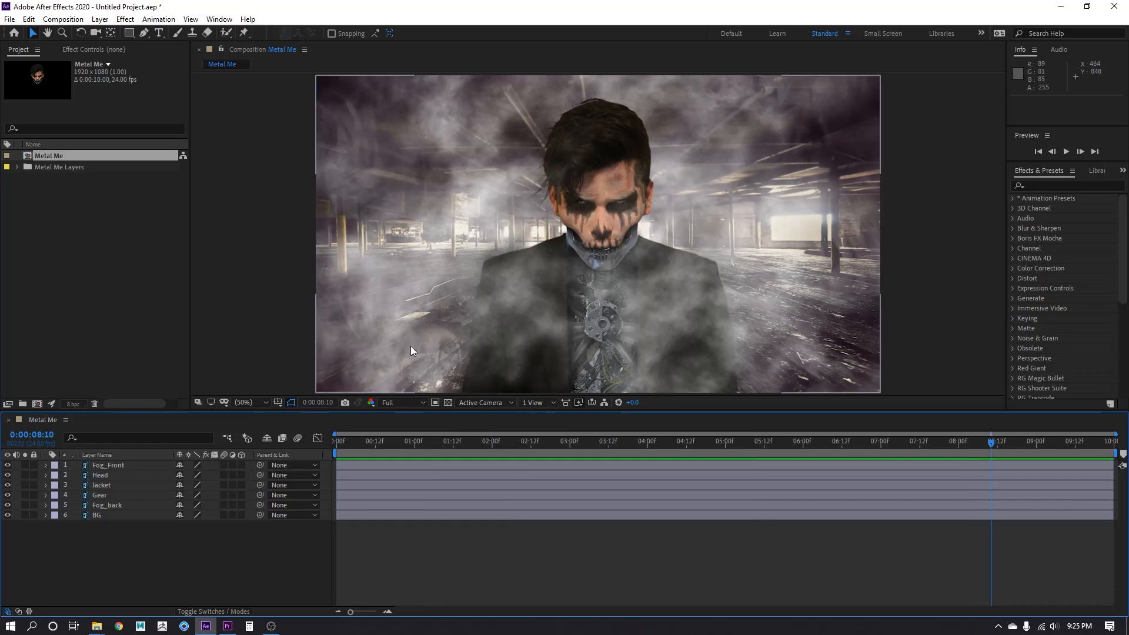
click(139, 466)
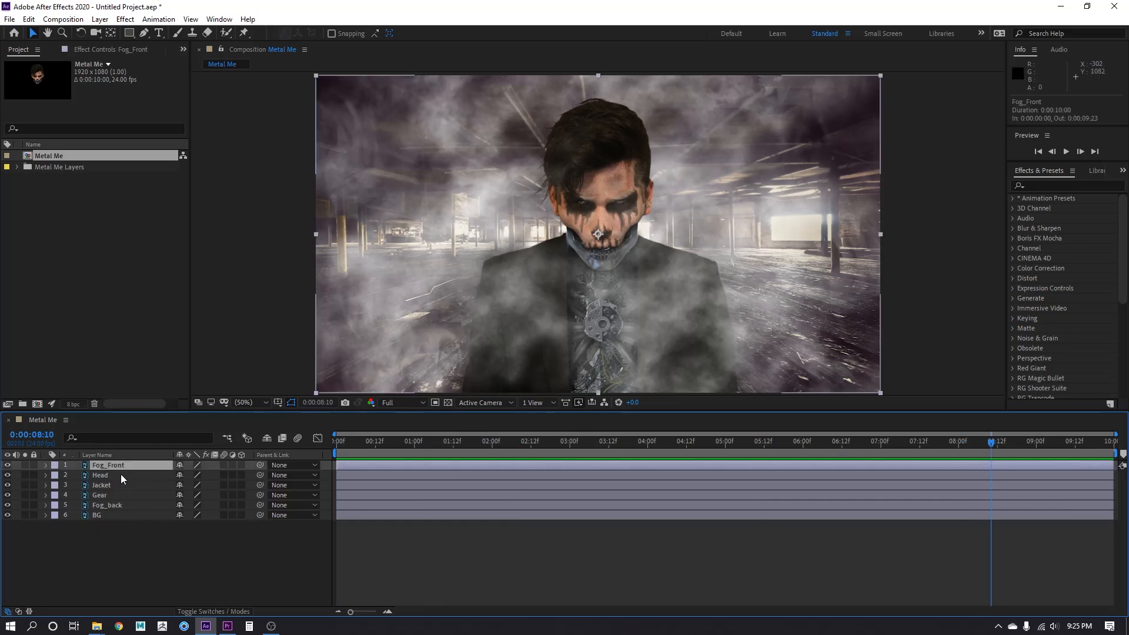
click(178, 541)
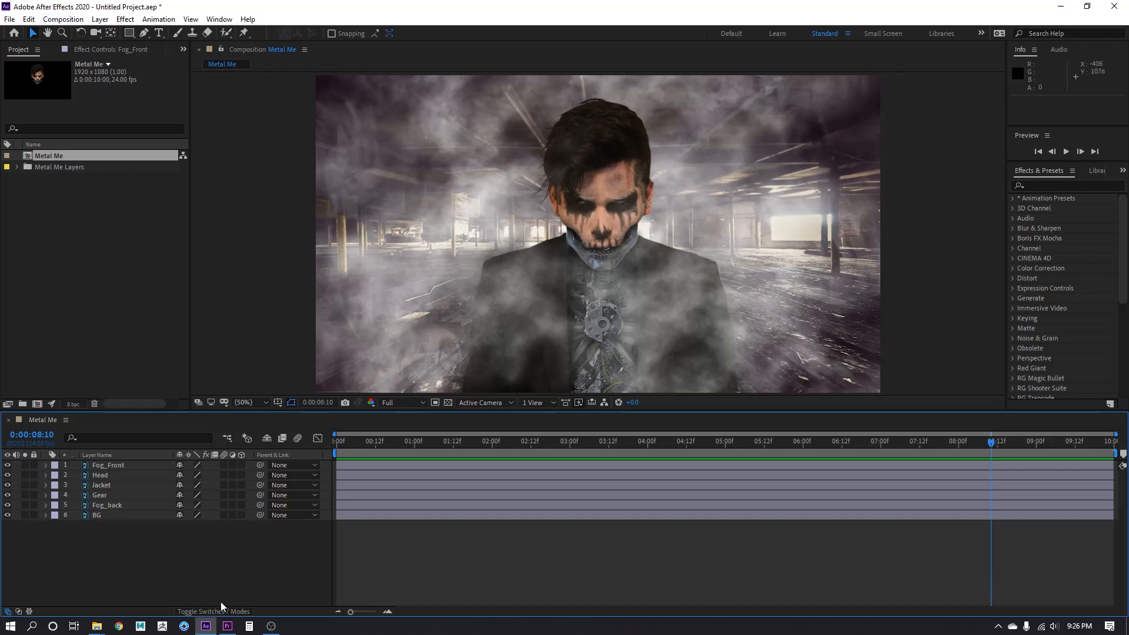
Review the frame size, frame rate and duration in the Metal Me composition settings.
click(63, 20)
click(98, 50)
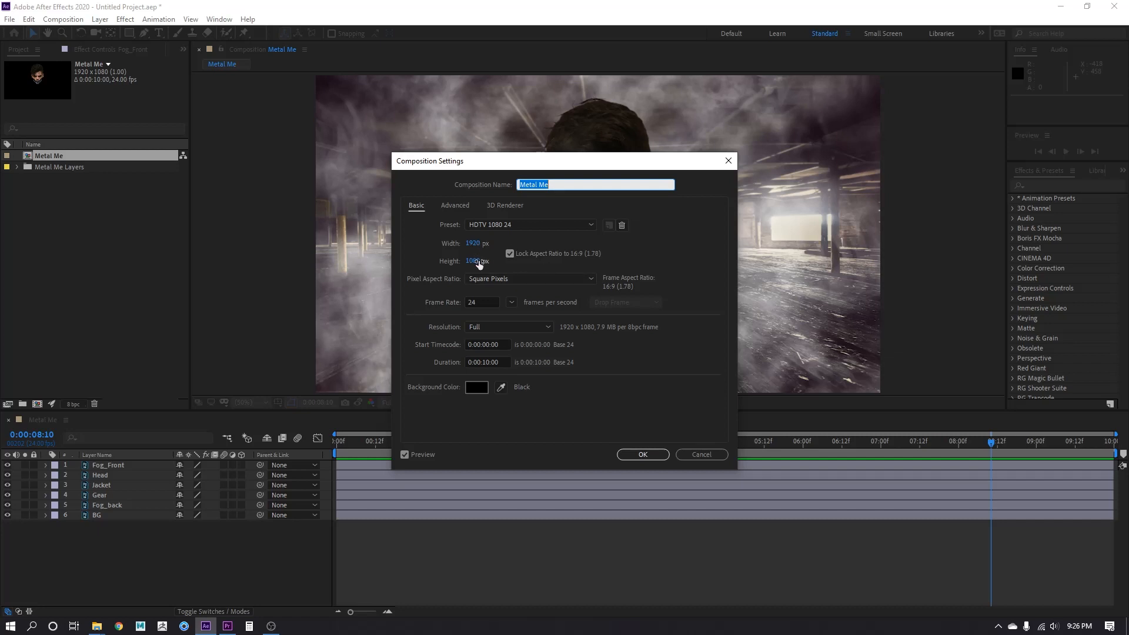
click(488, 302)
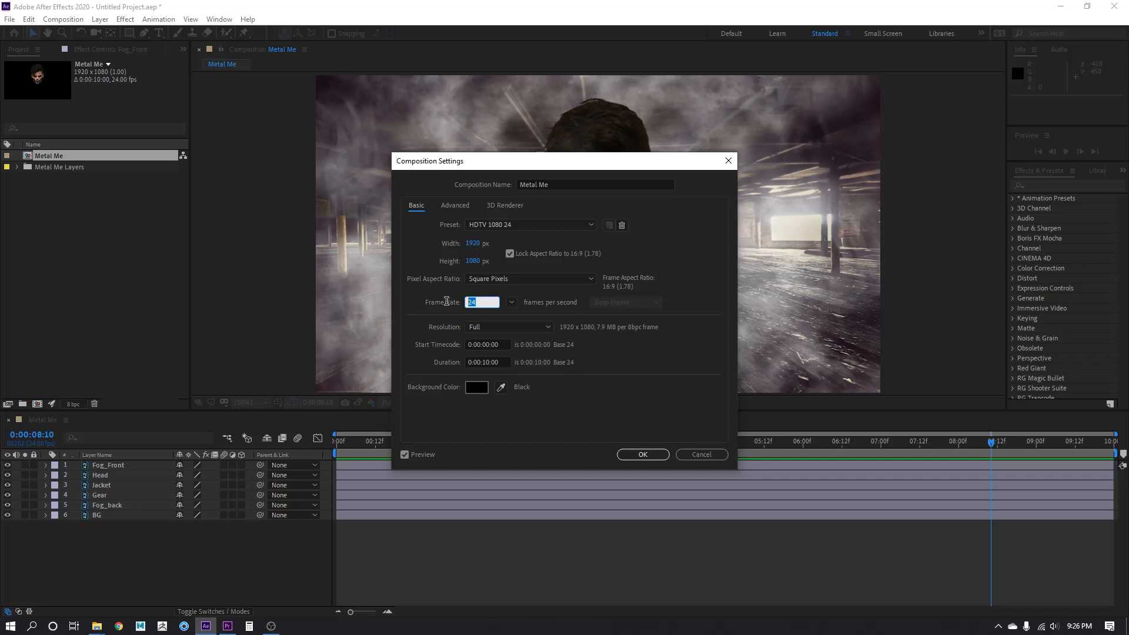
click(487, 361)
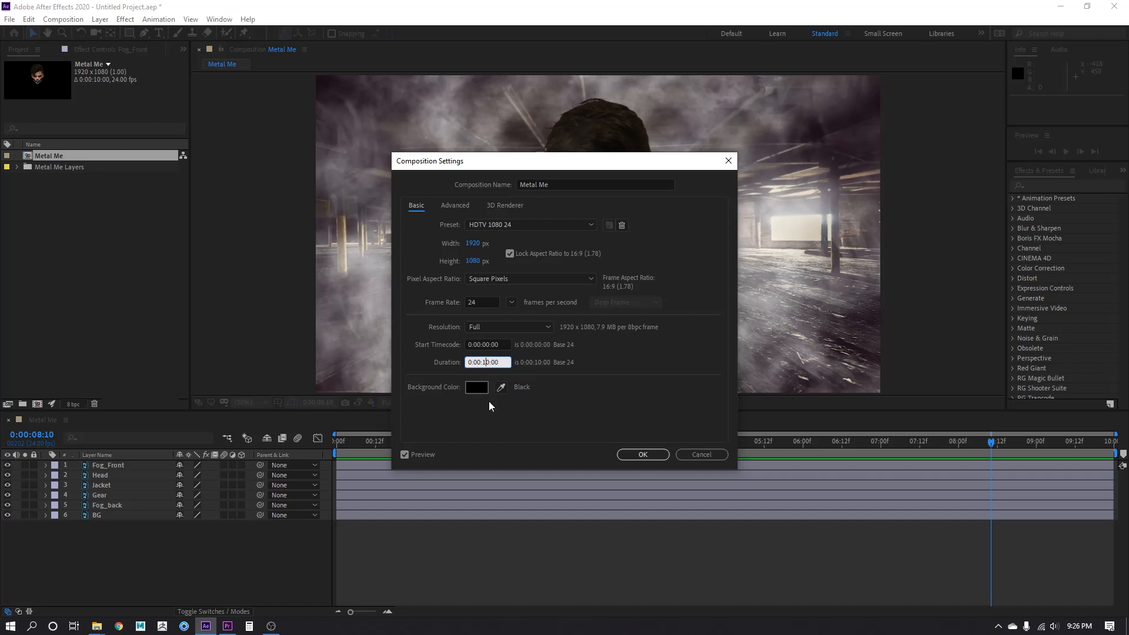
click(635, 454)
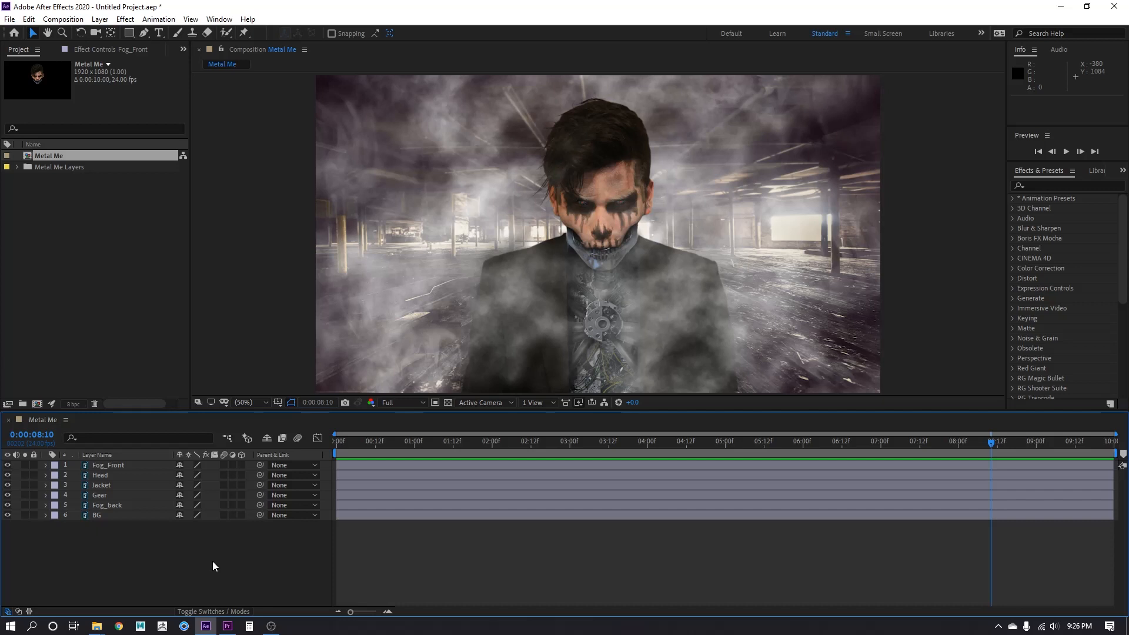
Turn all layers of the composition into 3D layers and set the viewer layout to 2 Views - Horizontal.
click(123, 466)
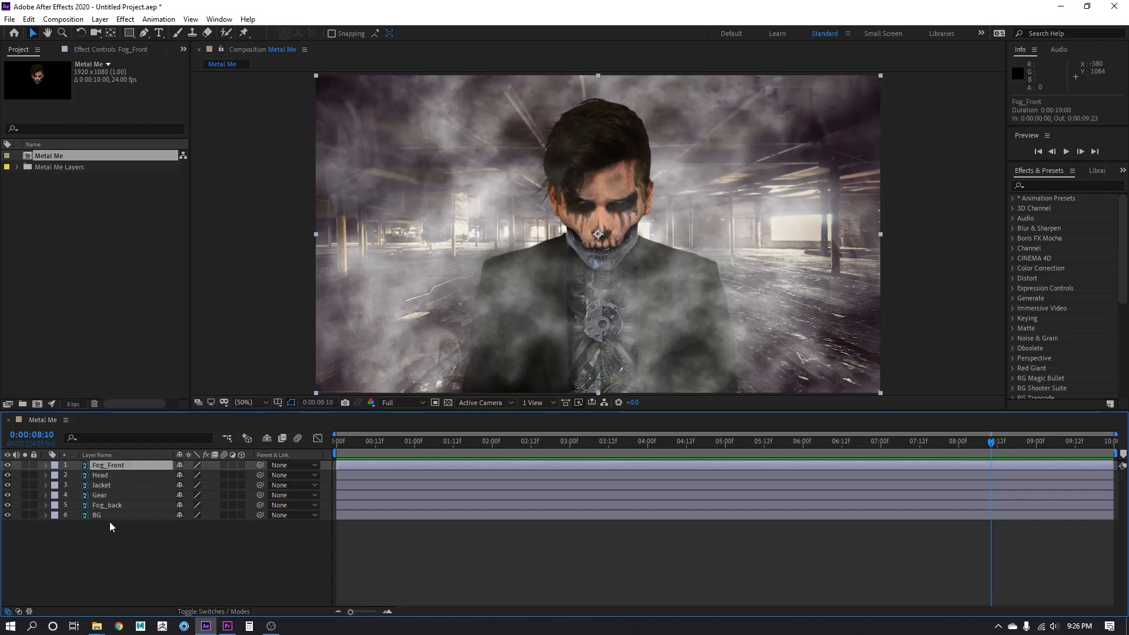
key(ctrl+a)
drag(241, 466, 249, 524)
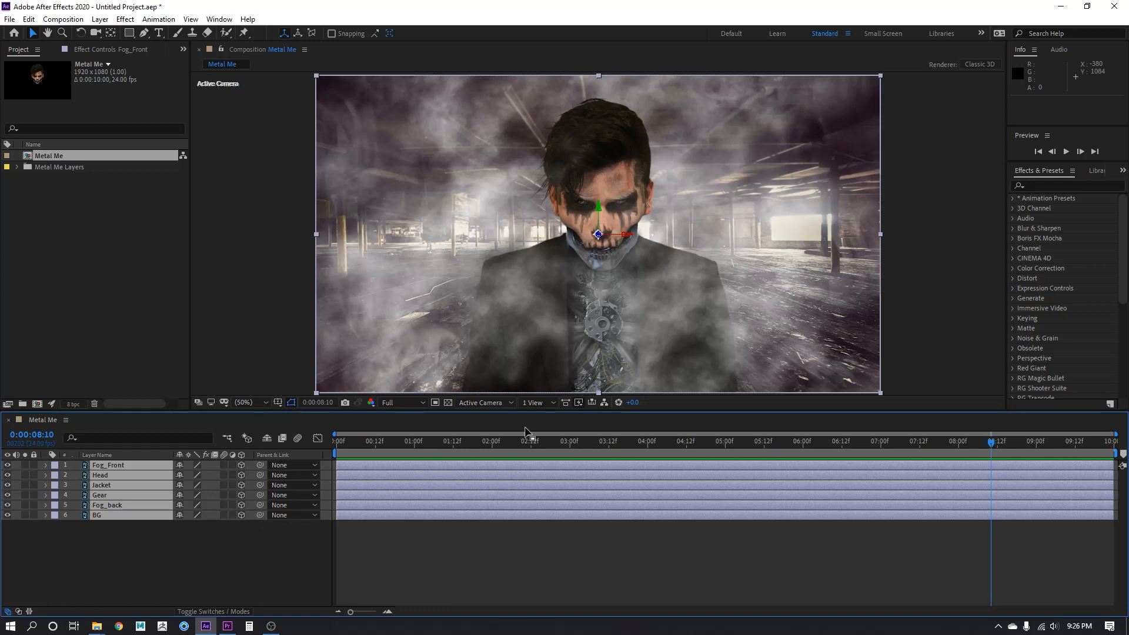
click(540, 405)
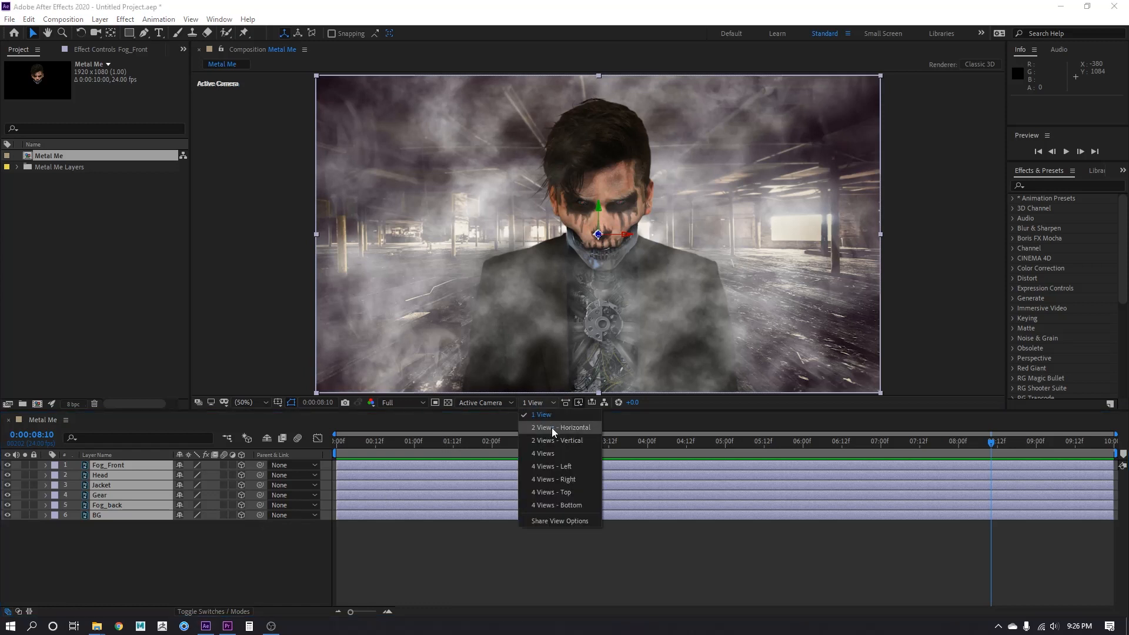
click(556, 428)
click(186, 541)
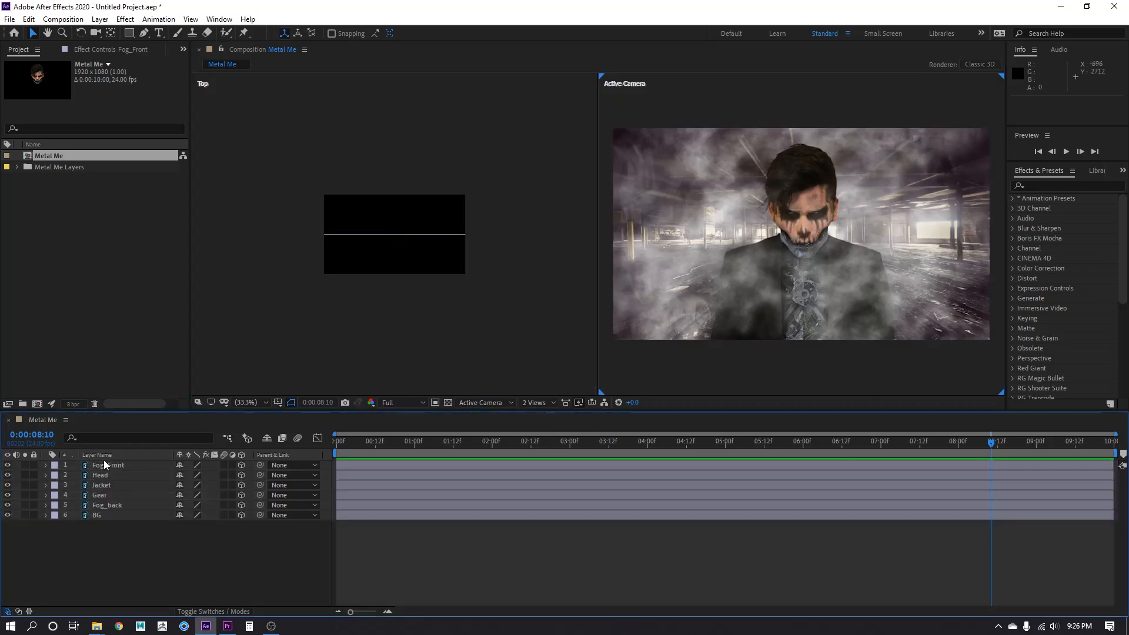
Move the Fog_Front layer toward the camera in the Top view, to a Z position of about -304.
click(106, 468)
drag(397, 255, 396, 267)
key(period)
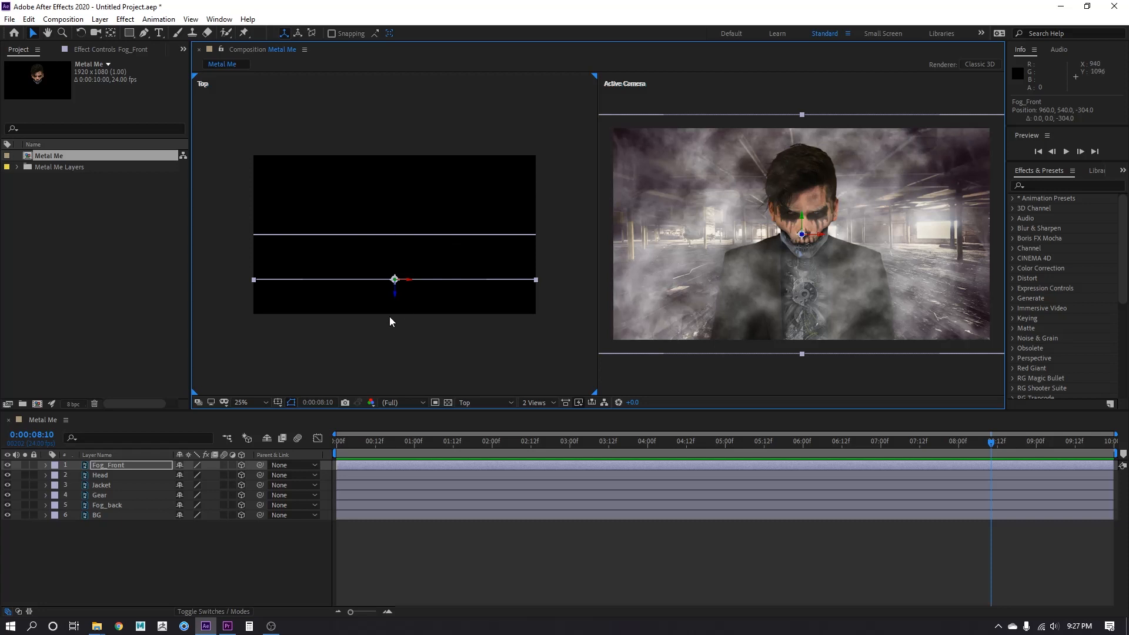
scroll(400, 326, up, 2)
scroll(401, 332, down, 2)
Push the BG layer back in the Top view to a Z position of about 532 and scale it up to 142%.
click(121, 516)
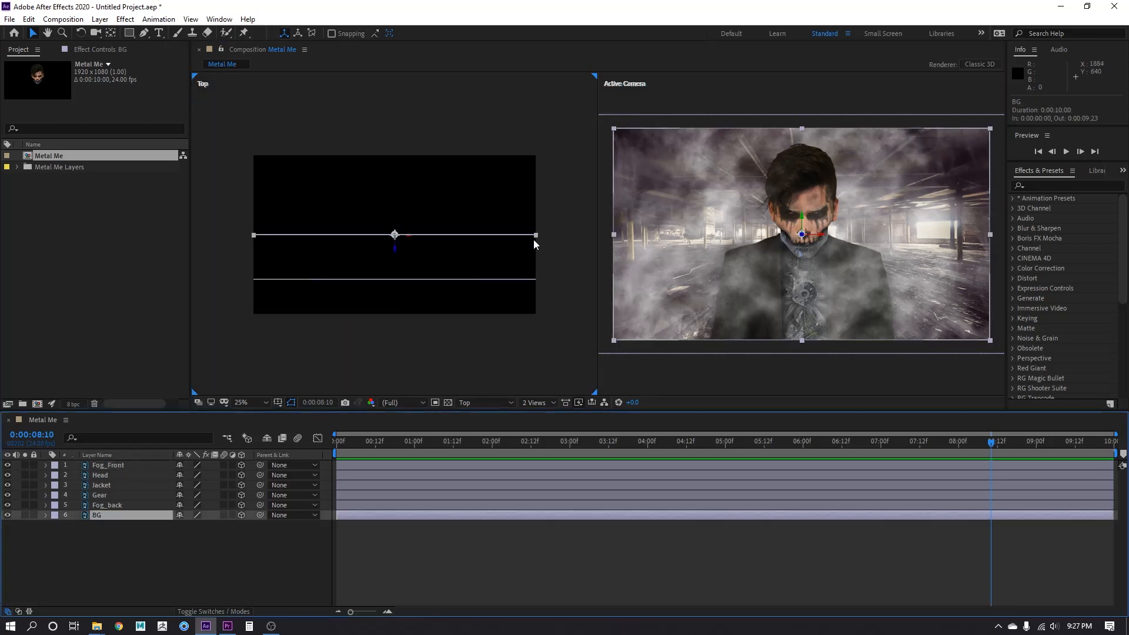
drag(396, 247, 399, 175)
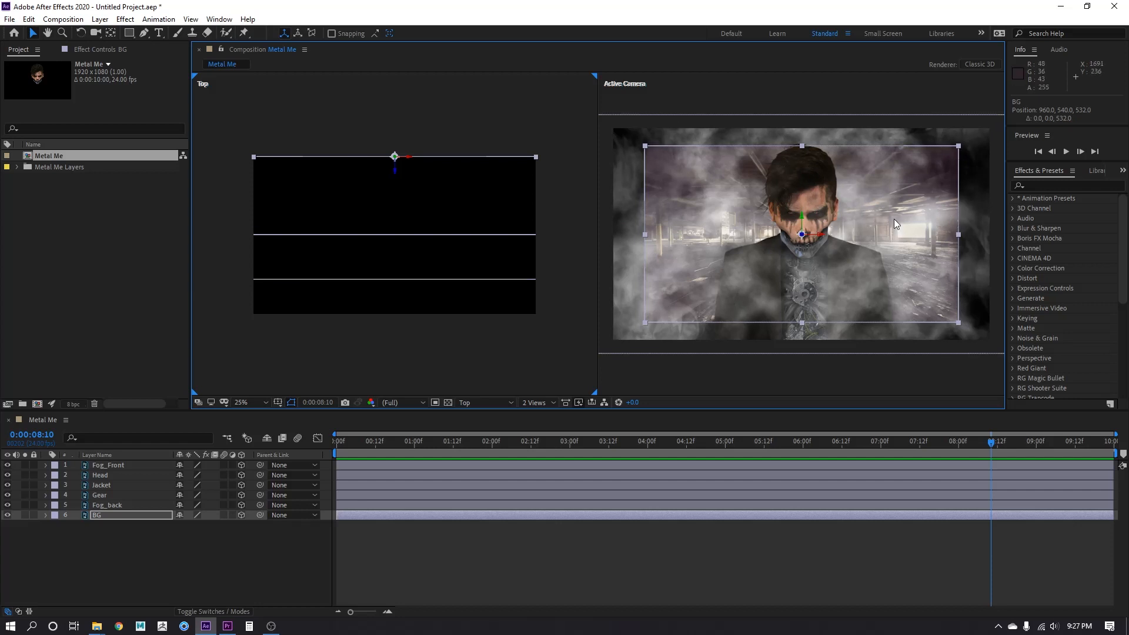
key(s)
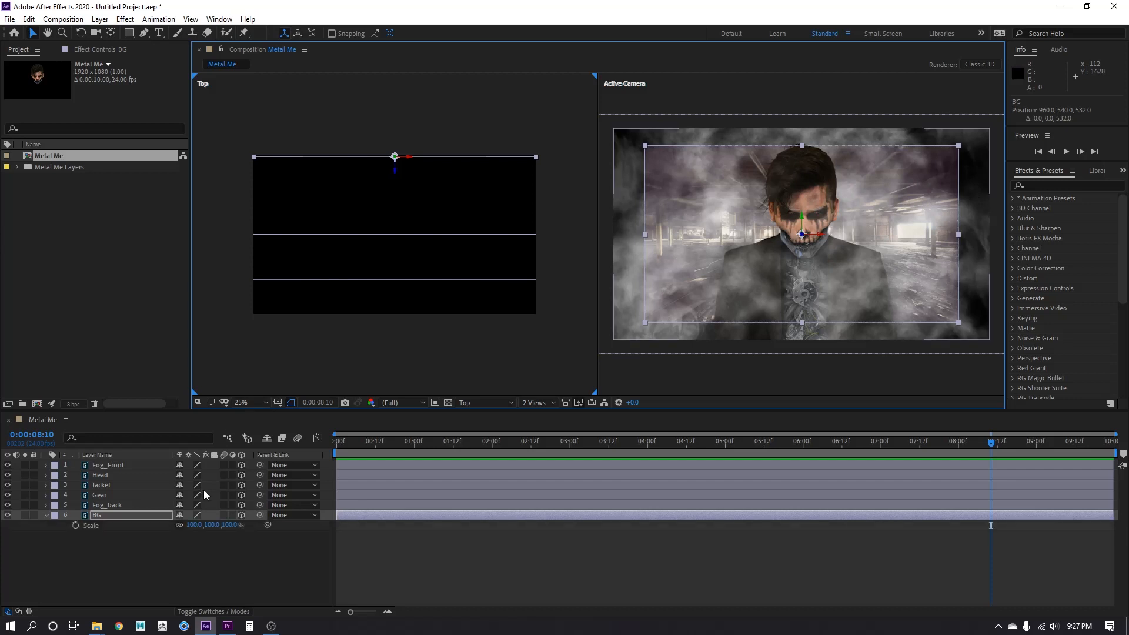
drag(194, 525, 220, 526)
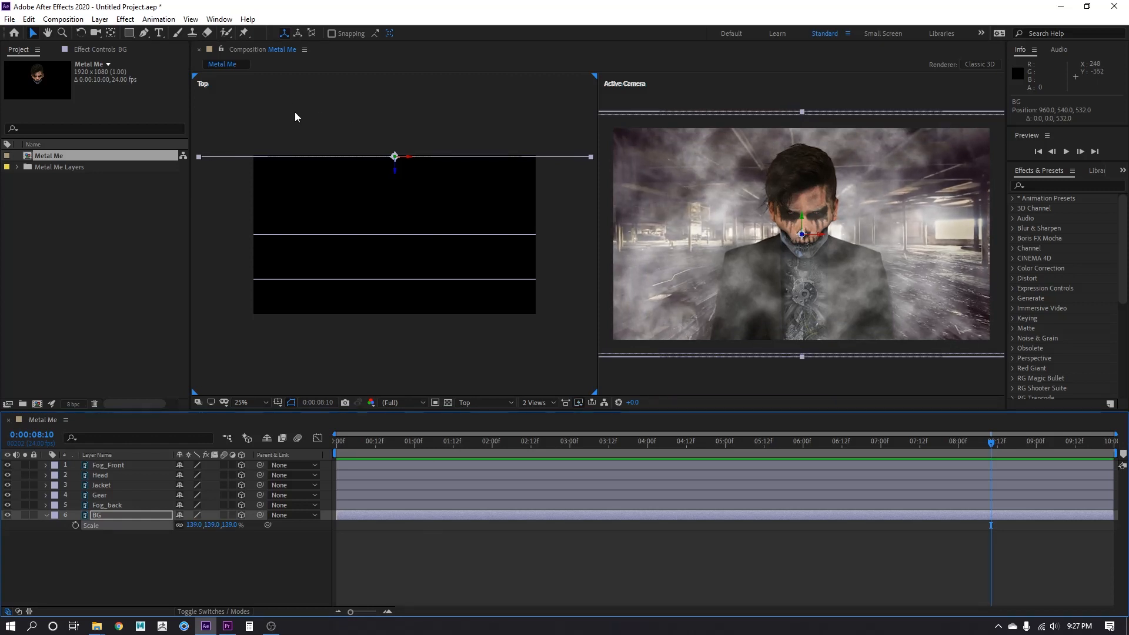
drag(196, 525, 201, 527)
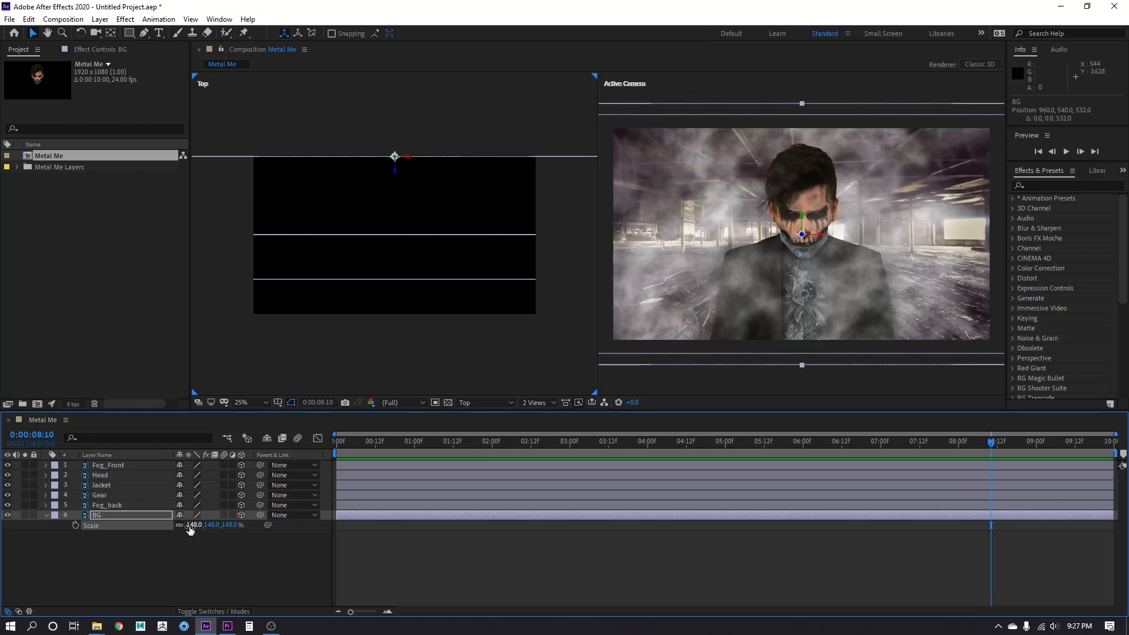
drag(186, 525, 174, 525)
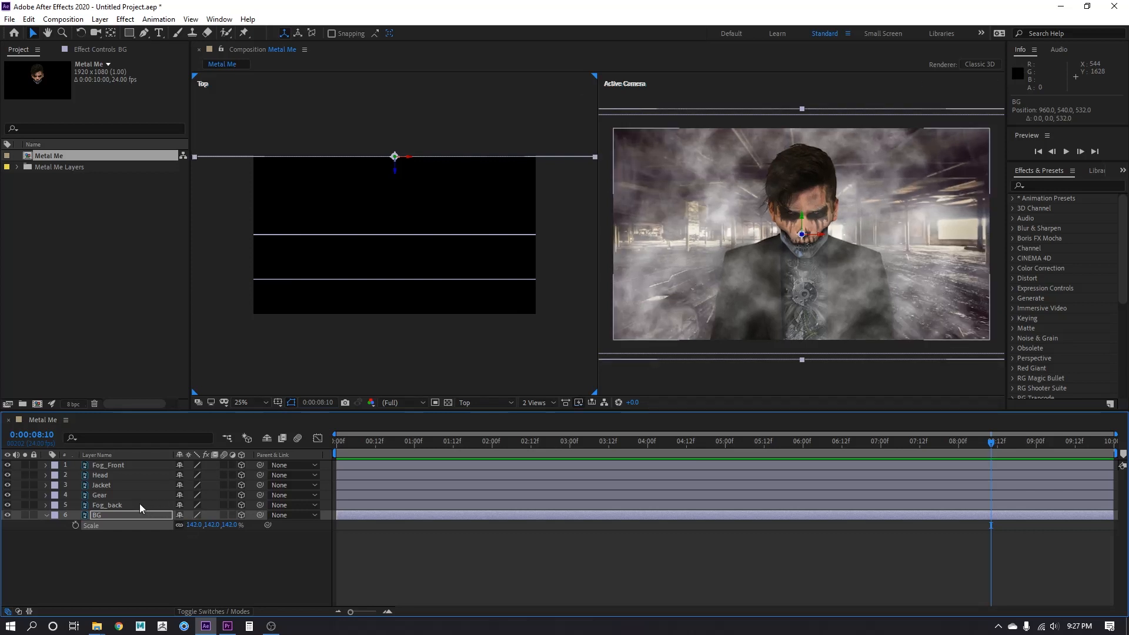
Push the Fog_back layer back in the Top view to a Z position of about 260 and scale it up to fill the frame.
click(122, 504)
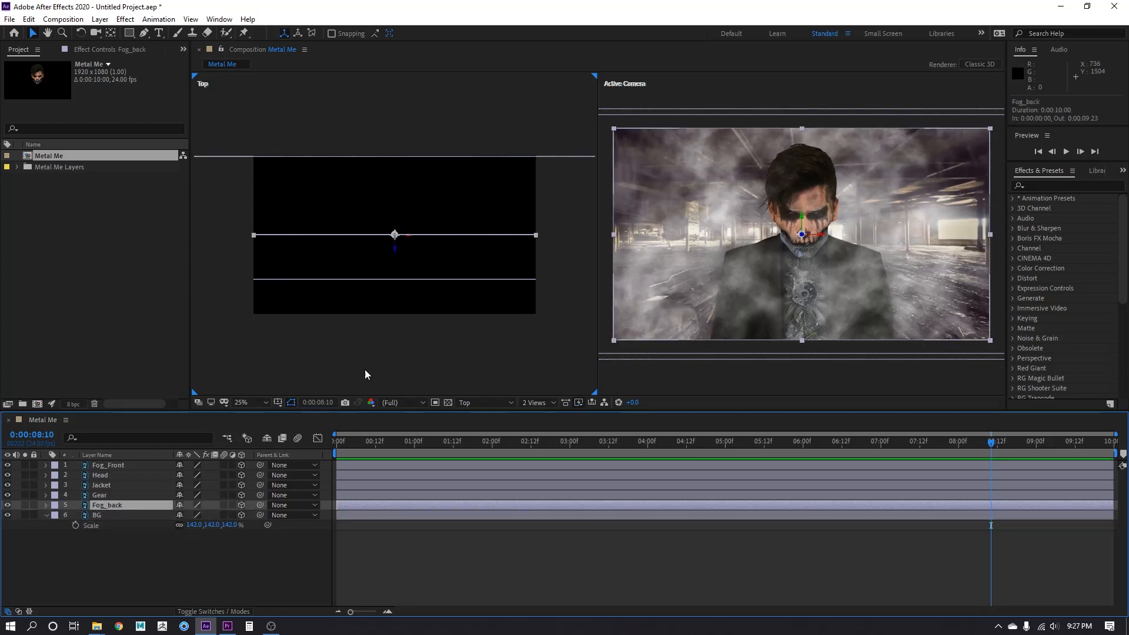
drag(396, 253, 394, 214)
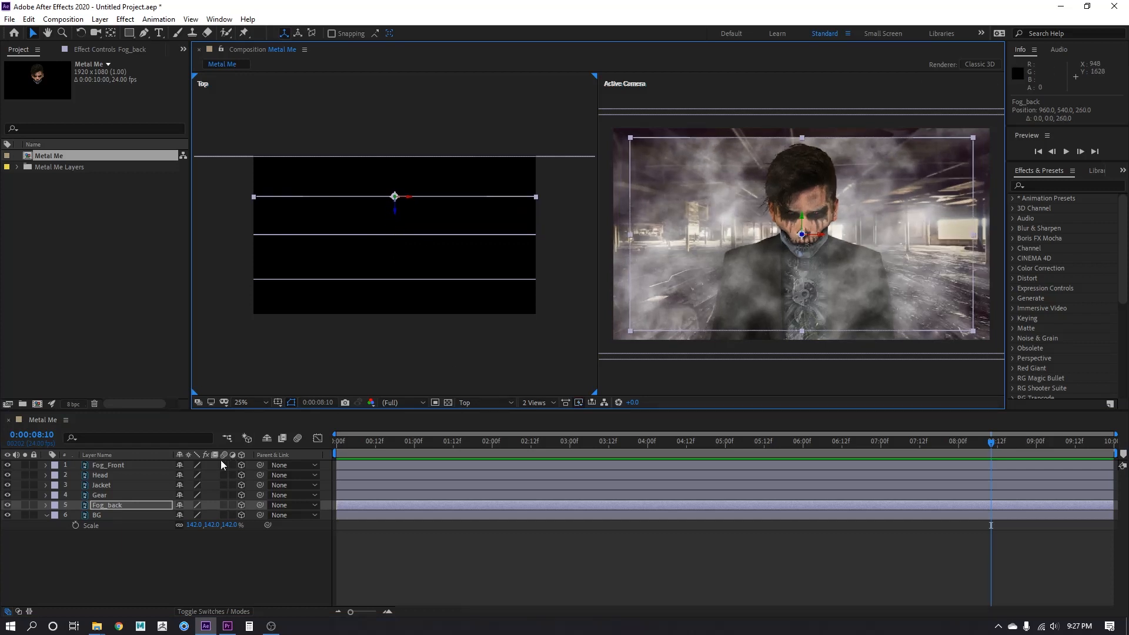
key(s)
drag(193, 519, 224, 539)
click(41, 505)
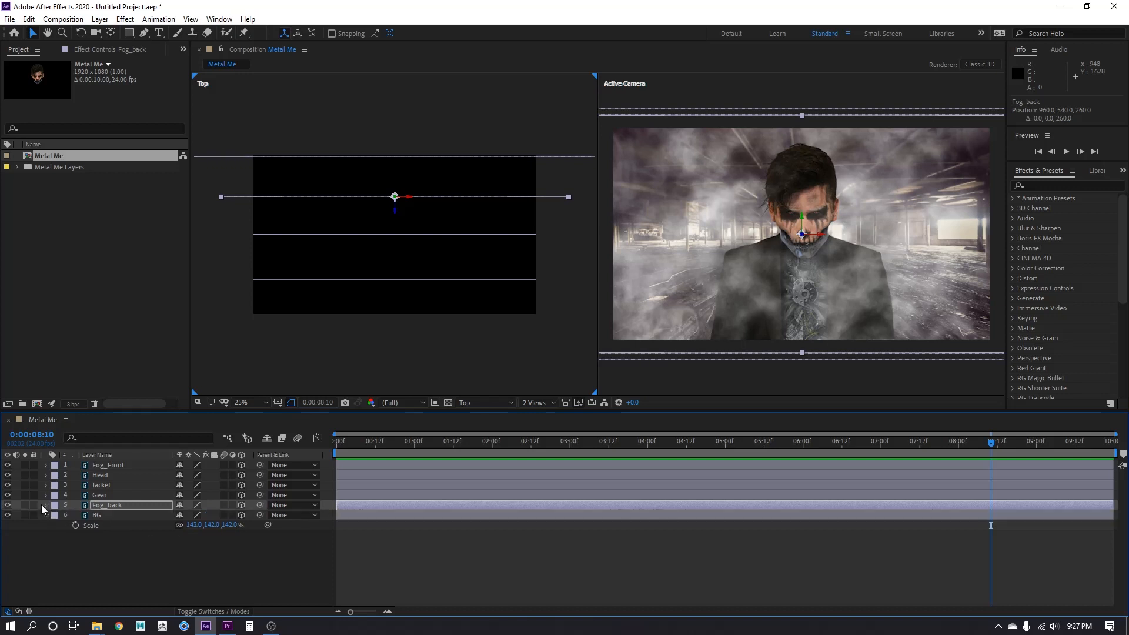
click(44, 515)
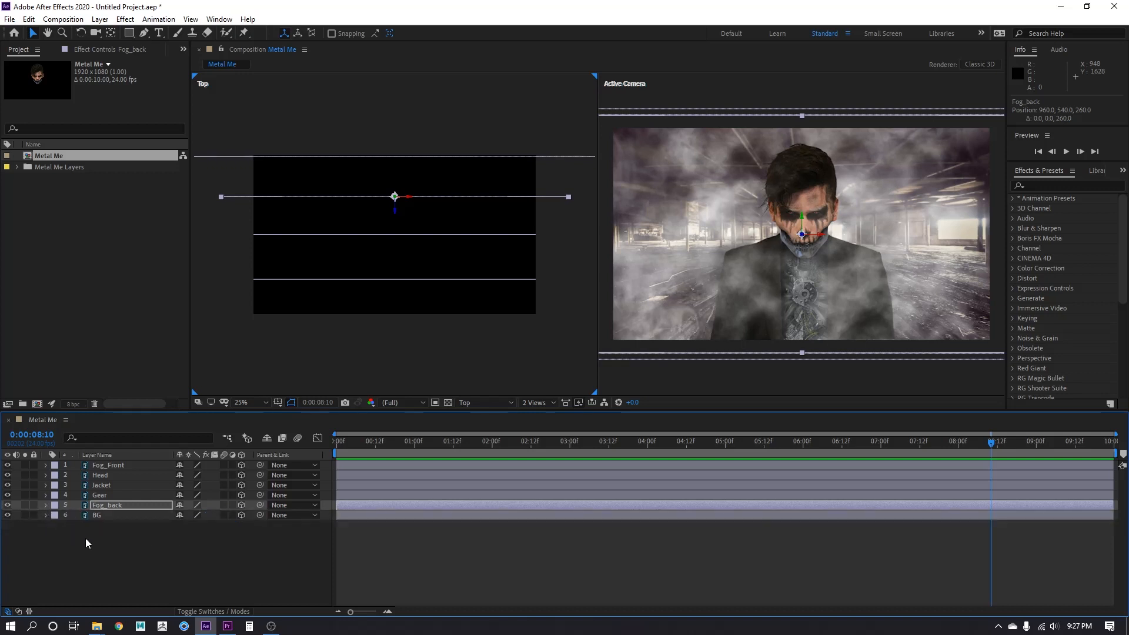
Examine the background in a single view with Head, Jacket and Gear temporarily hidden, and restore the layers and the two-view layout.
click(116, 464)
click(114, 474)
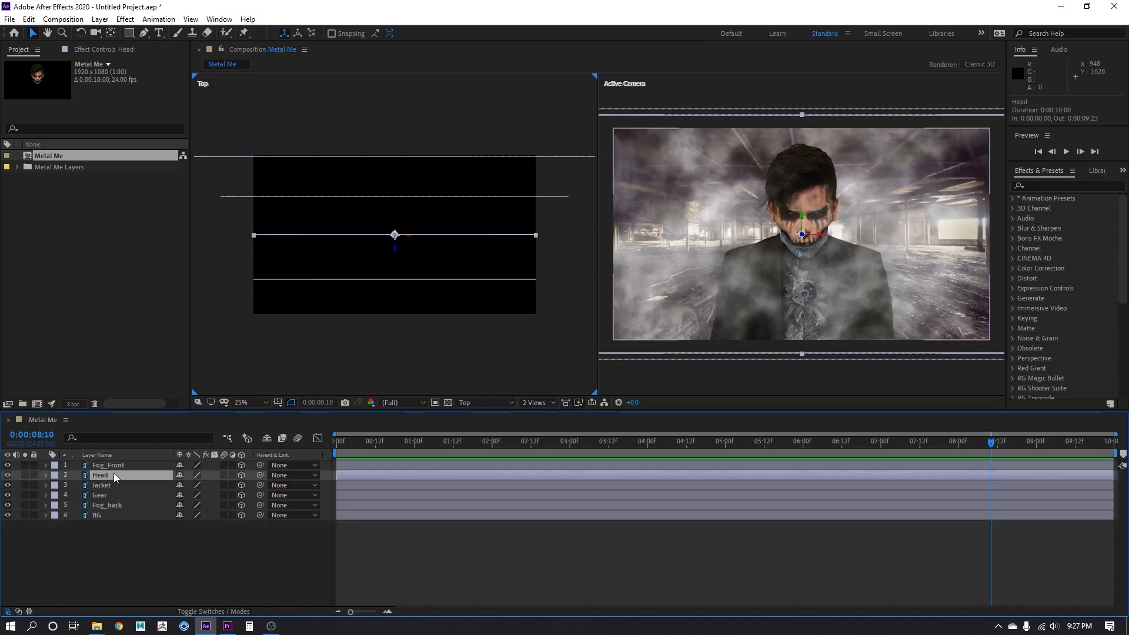
shift+click(111, 495)
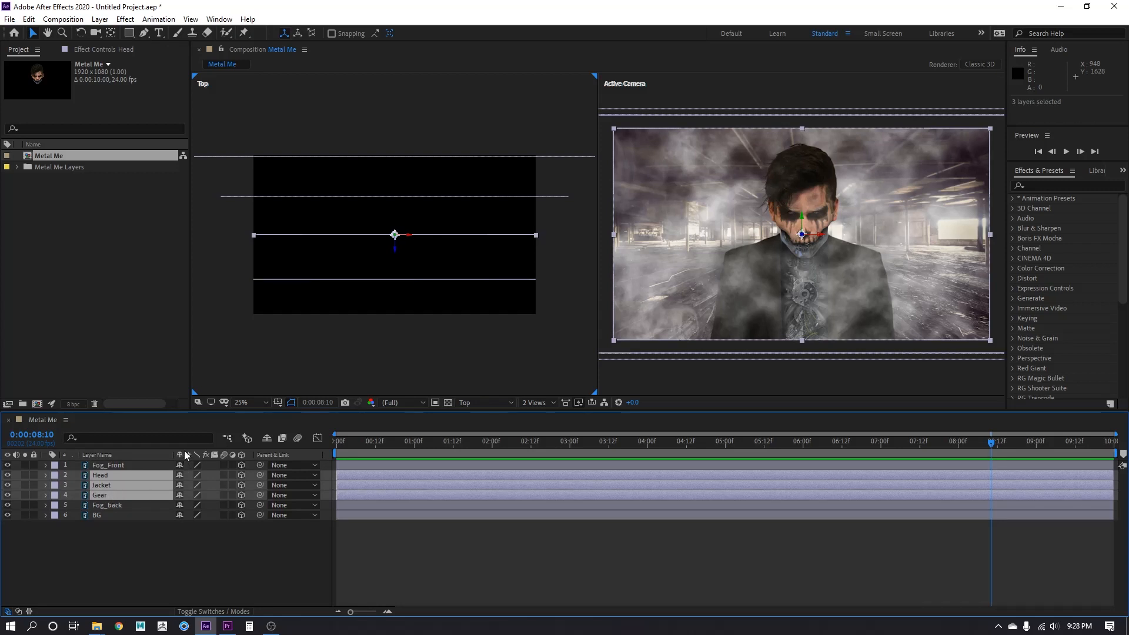
drag(7, 476, 8, 497)
click(537, 407)
click(548, 418)
drag(7, 475, 8, 496)
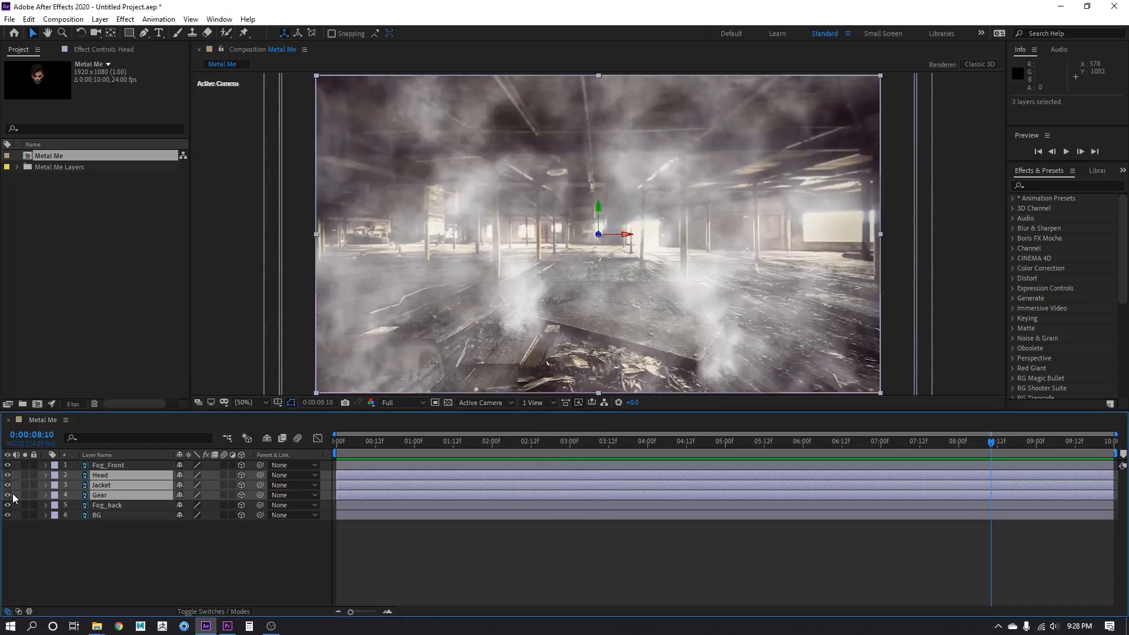
click(541, 406)
click(544, 428)
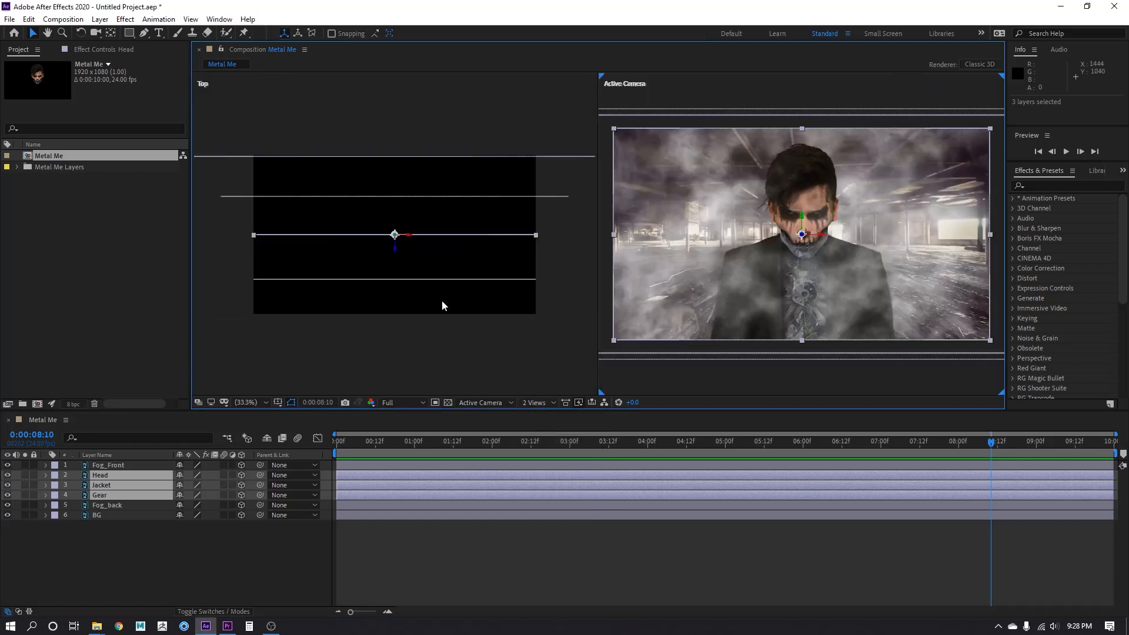
In the Top view, move the Head layer forward to a Z position of about -132 and the Gear layer back to about 80.
click(100, 475)
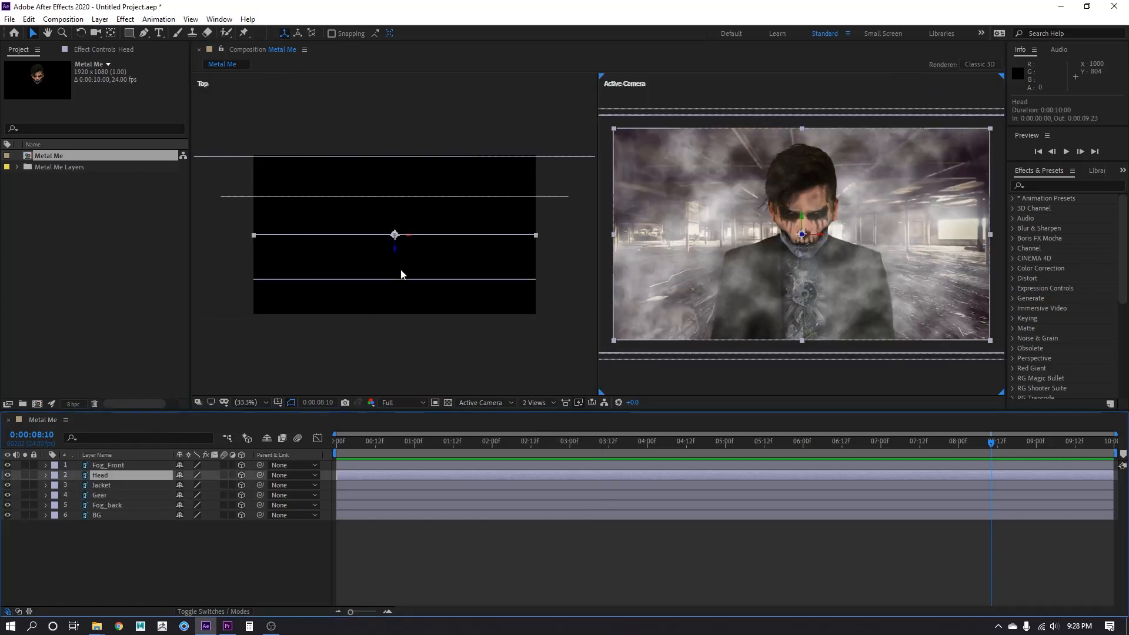
drag(394, 255, 390, 269)
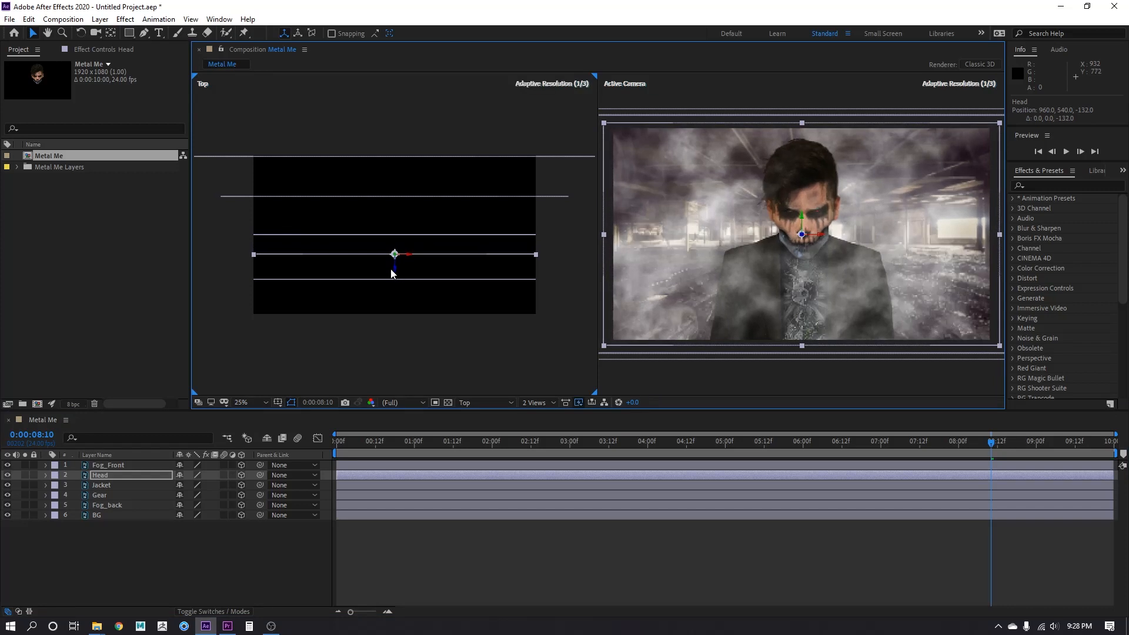
click(101, 495)
drag(394, 246, 393, 236)
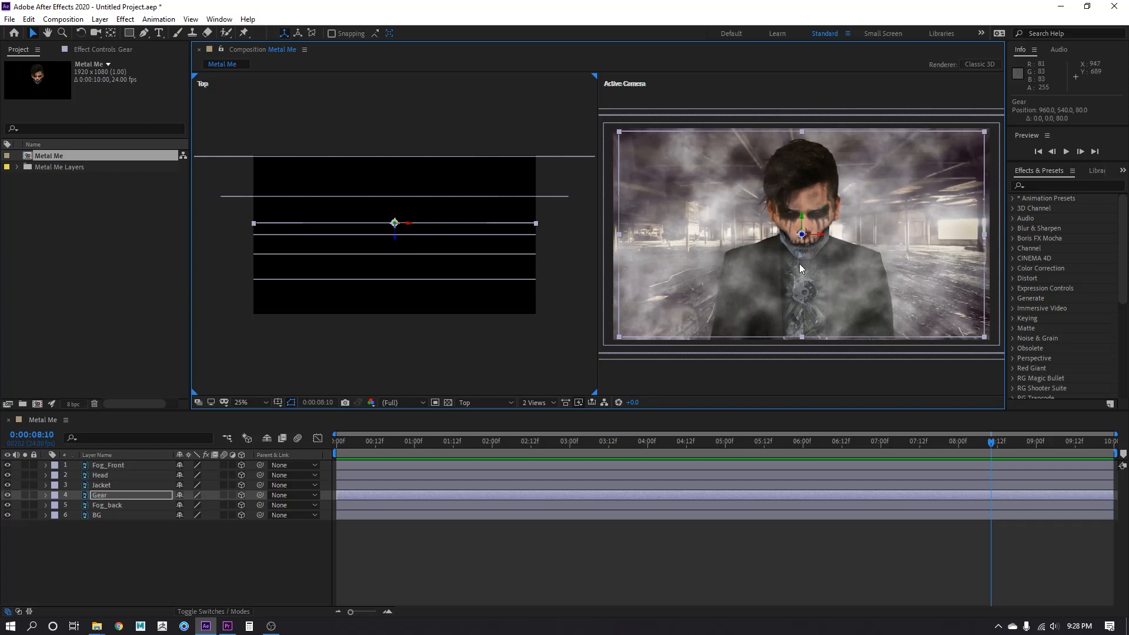
Scale the Gear layer to 109% and return the viewer to a single Active Camera view.
key(s)
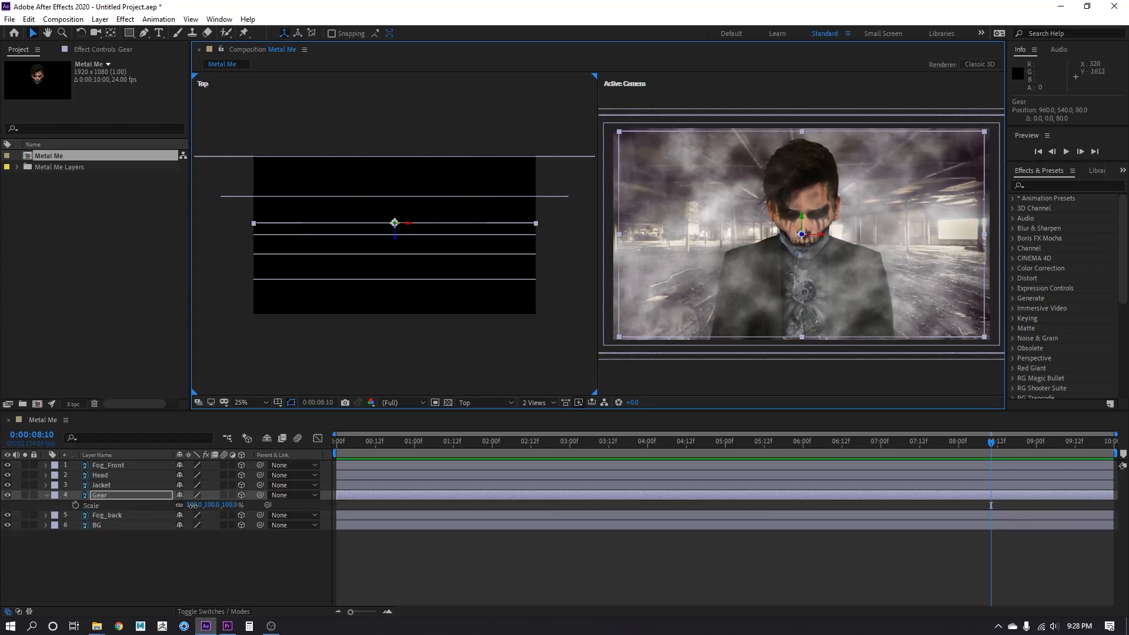
drag(194, 506, 192, 505)
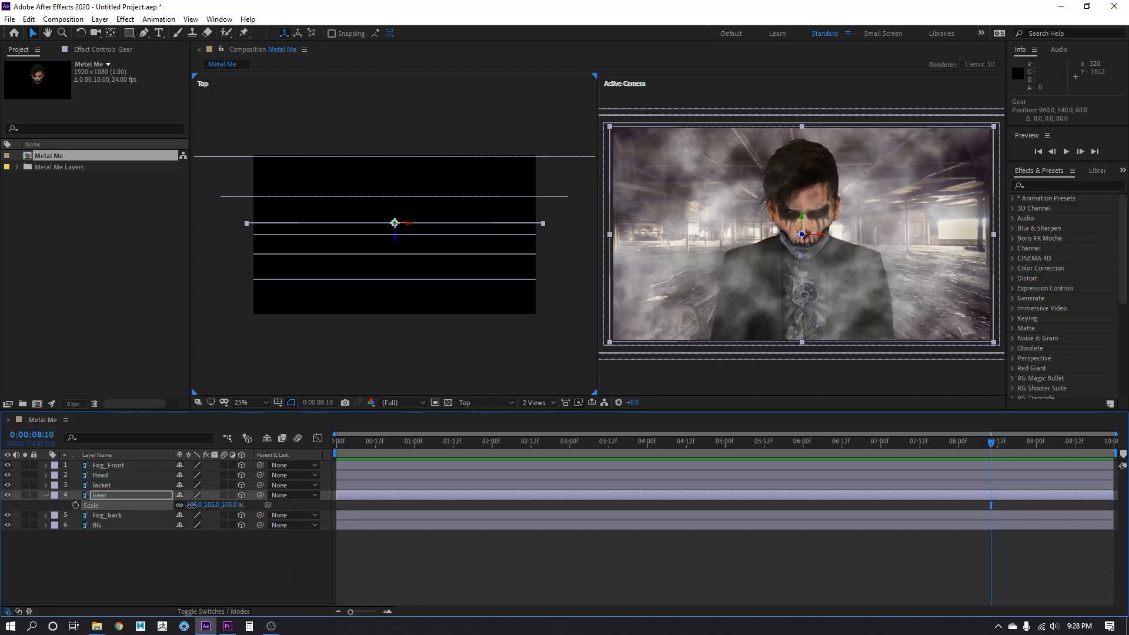
drag(192, 505, 196, 505)
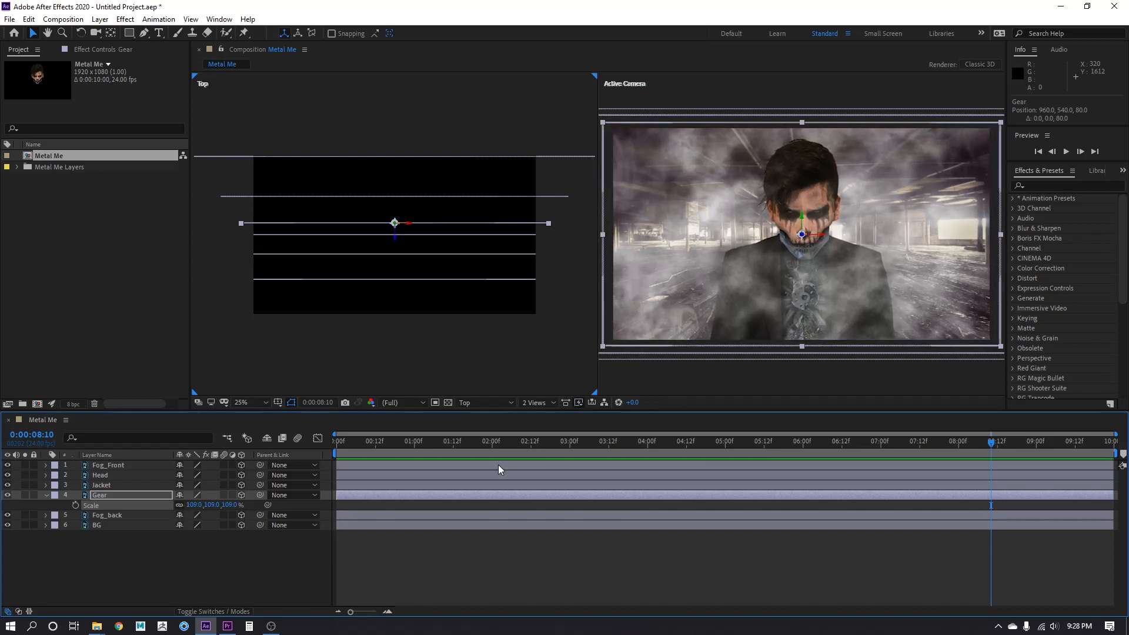
click(535, 403)
click(567, 416)
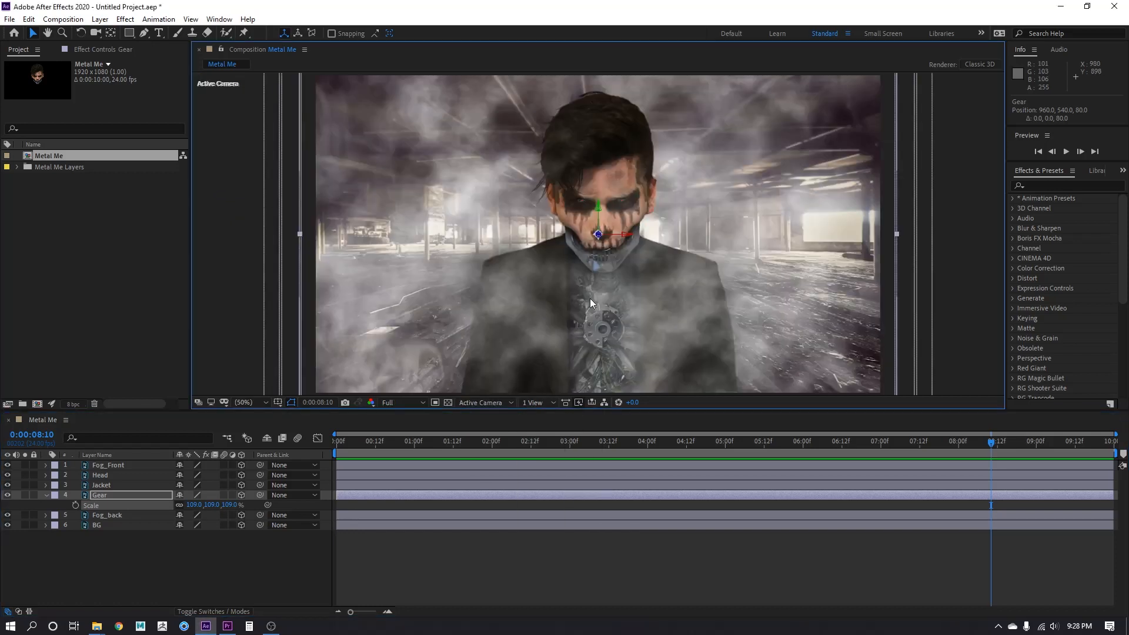
click(390, 501)
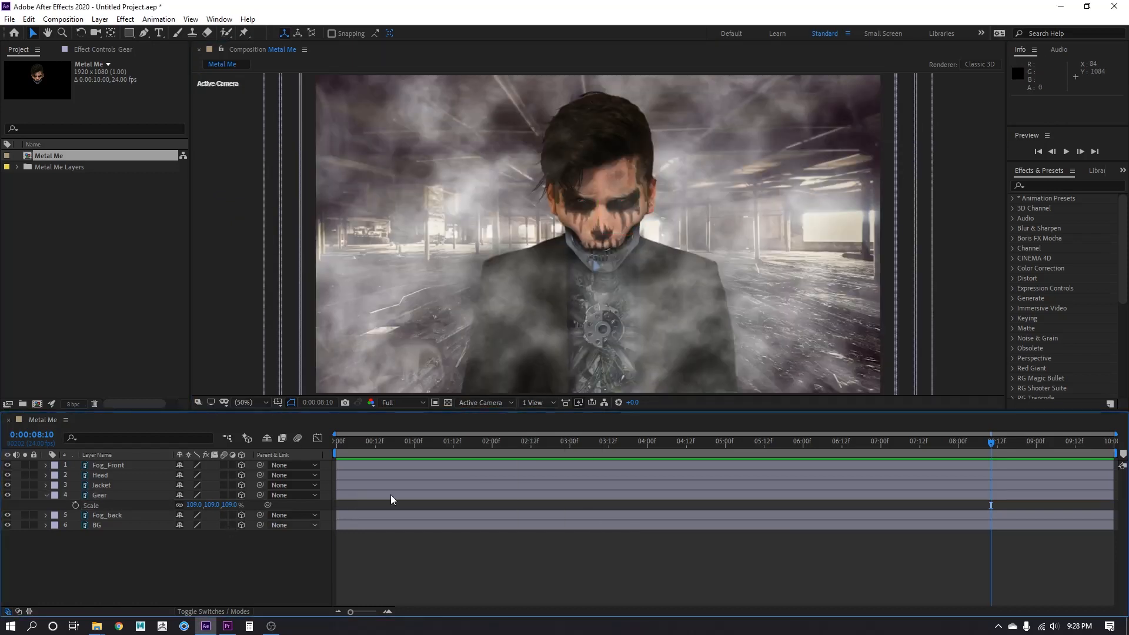
click(50, 496)
Add a two-node camera with the 35mm preset and depth of field disabled.
click(101, 20)
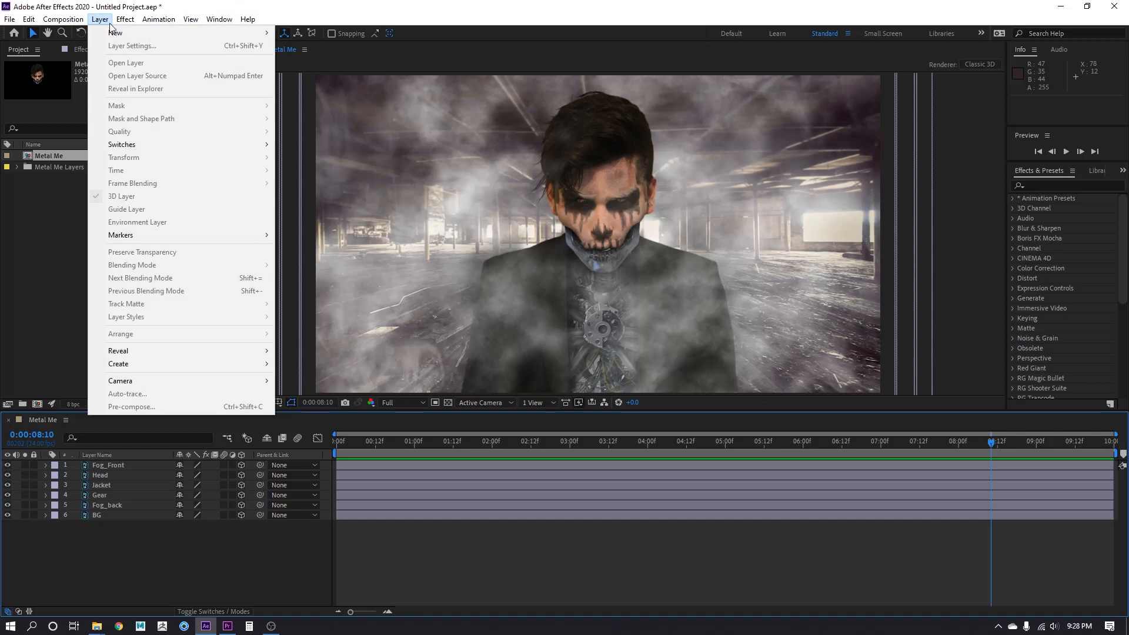
mouse_move(120, 35)
click(337, 68)
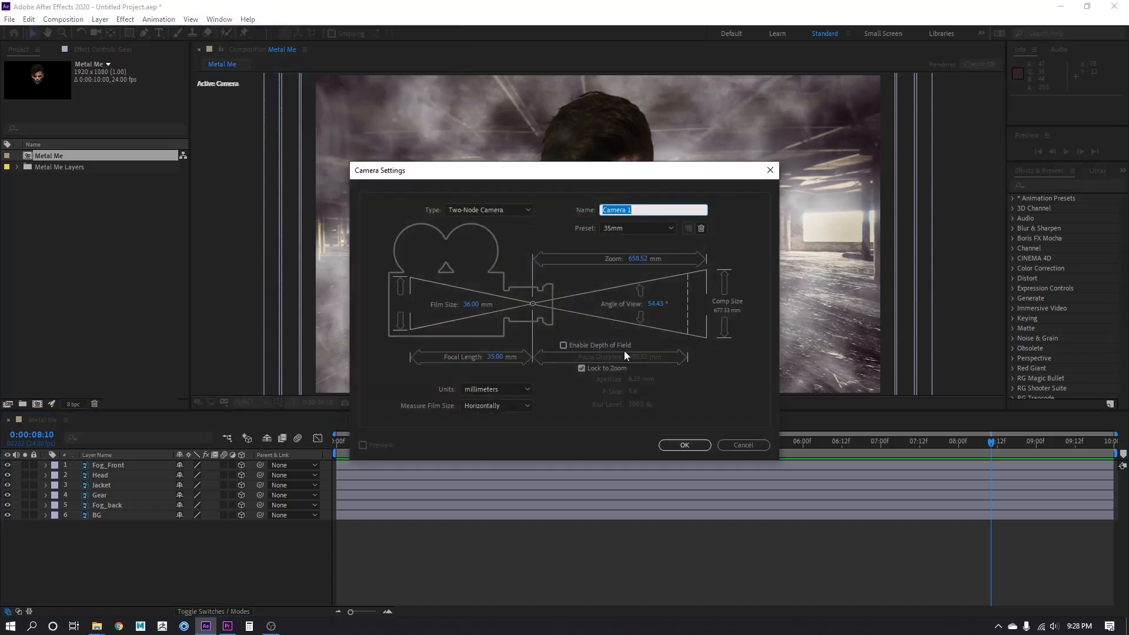
click(692, 445)
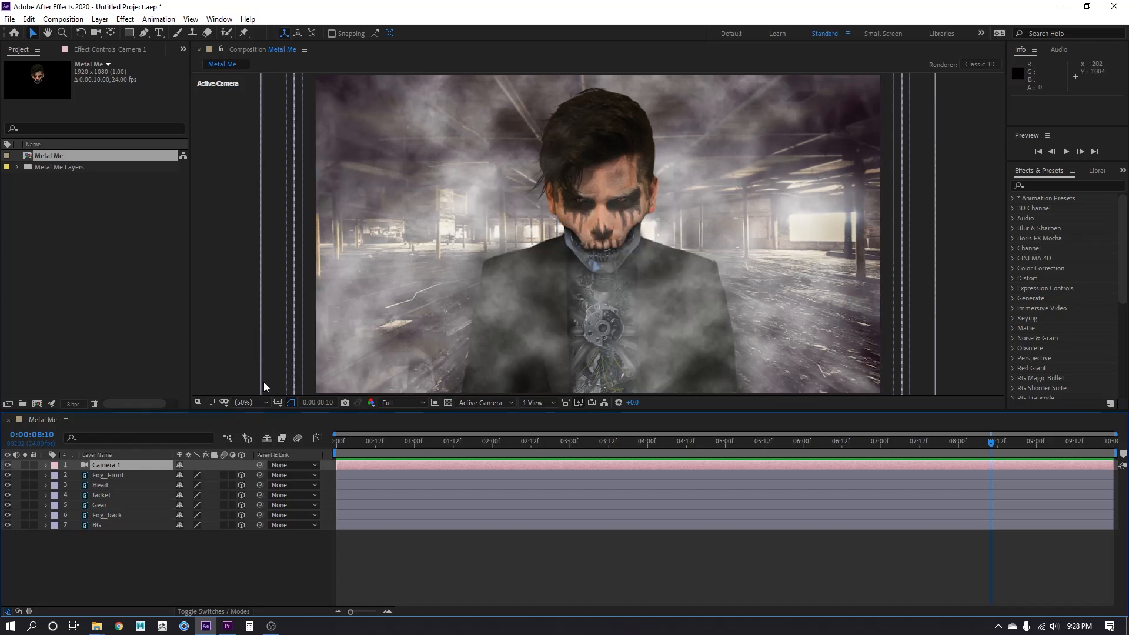
Orbit the new camera around the scene to test the parallax between the spread layers.
key(c)
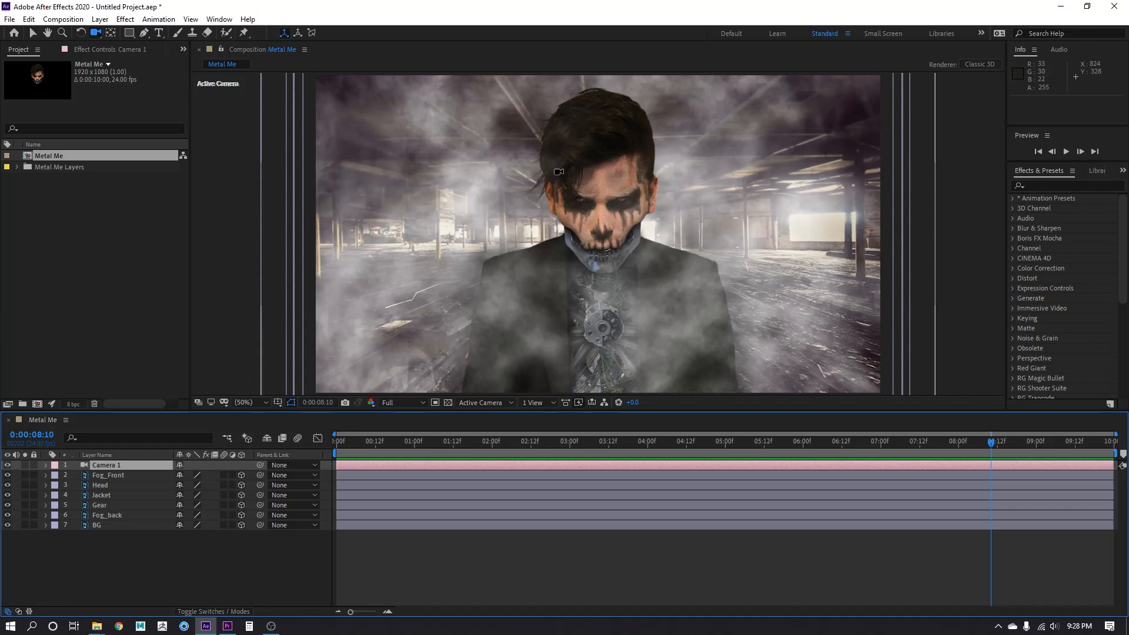
scroll(562, 175, down, 2)
scroll(563, 176, up, 2)
drag(591, 265, 644, 229)
click(579, 402)
click(614, 418)
drag(655, 272, 654, 276)
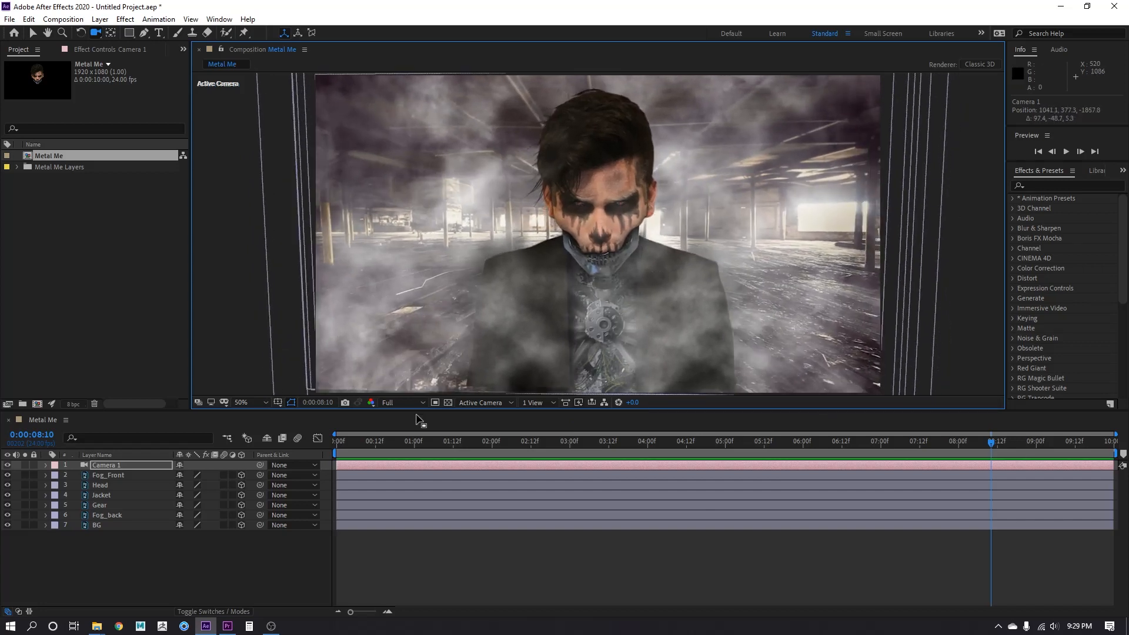
Reset the transform of Camera 1 to its default position and deselect the layer.
click(45, 466)
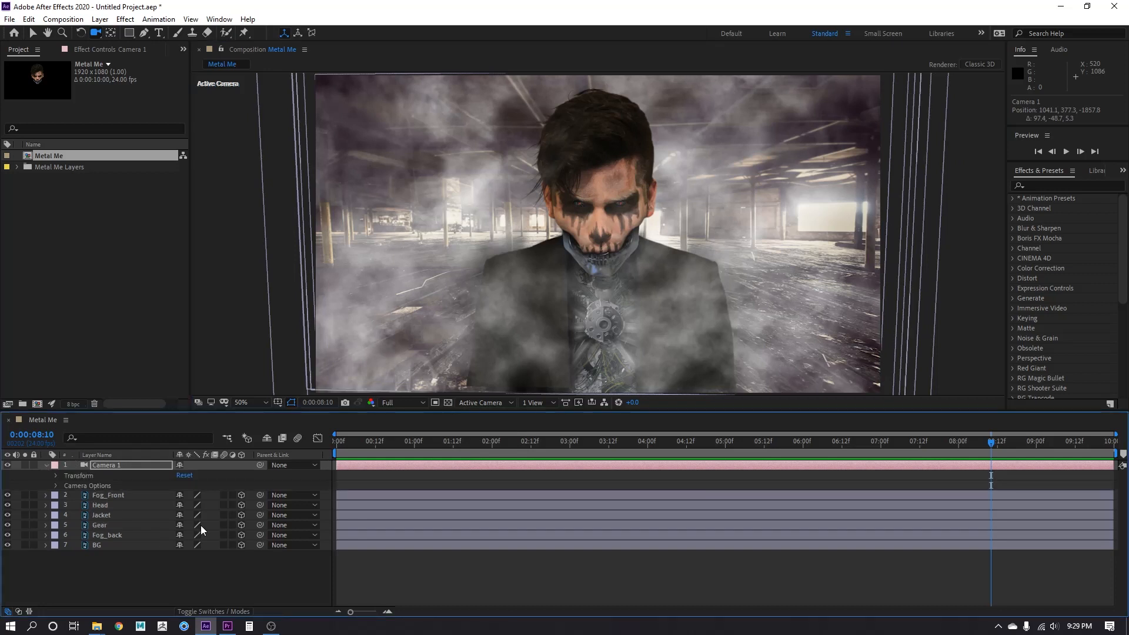
click(182, 476)
click(46, 465)
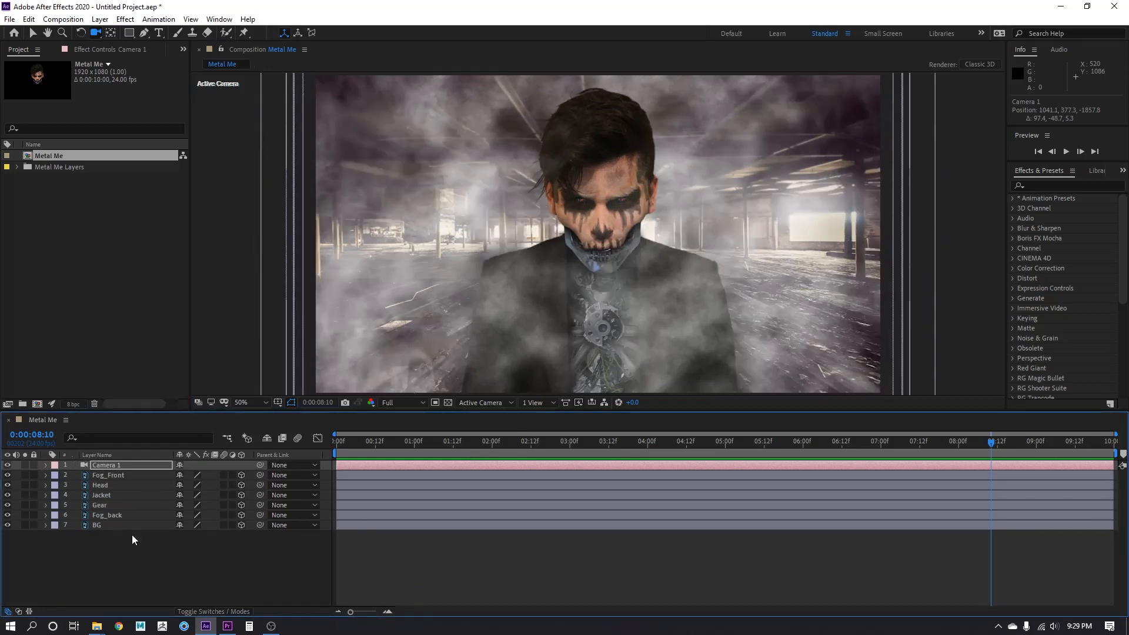
click(148, 554)
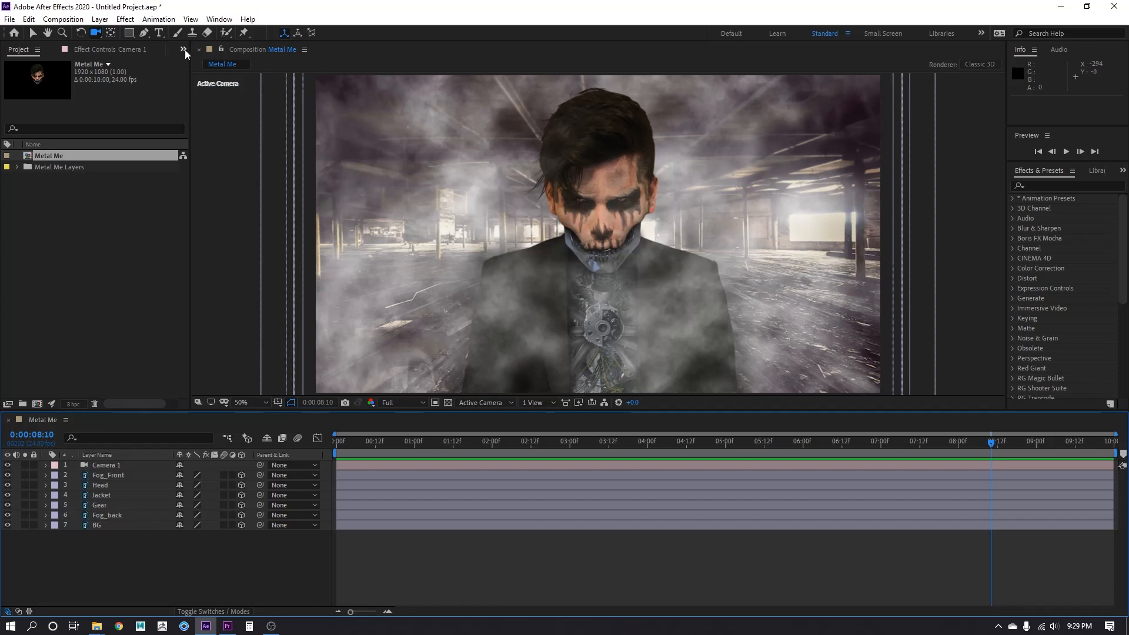
Add a blue-violet point light with 200% intensity, no falloff and shadow casting turned off, and activate the Selection tool.
click(124, 19)
mouse_move(100, 19)
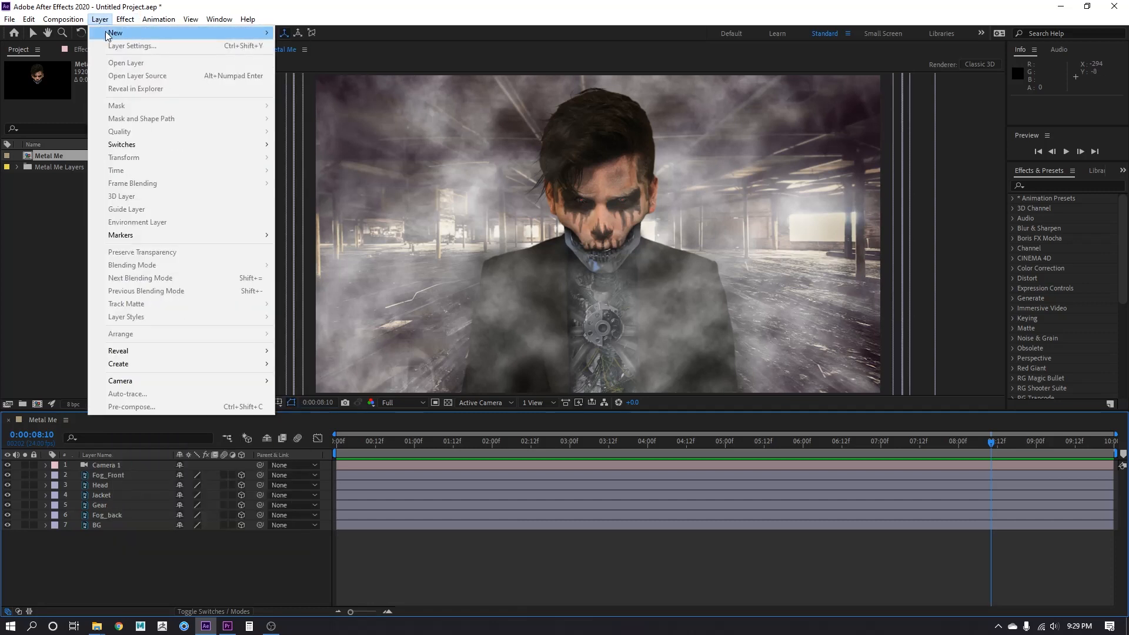
mouse_move(257, 33)
click(344, 59)
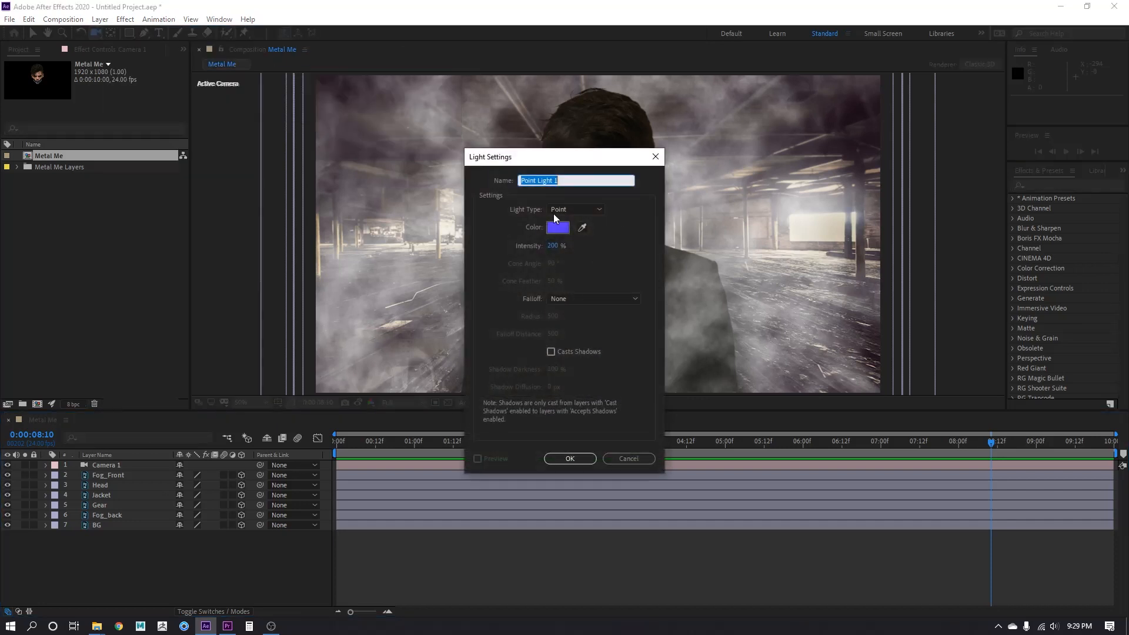
drag(548, 247, 554, 250)
click(574, 213)
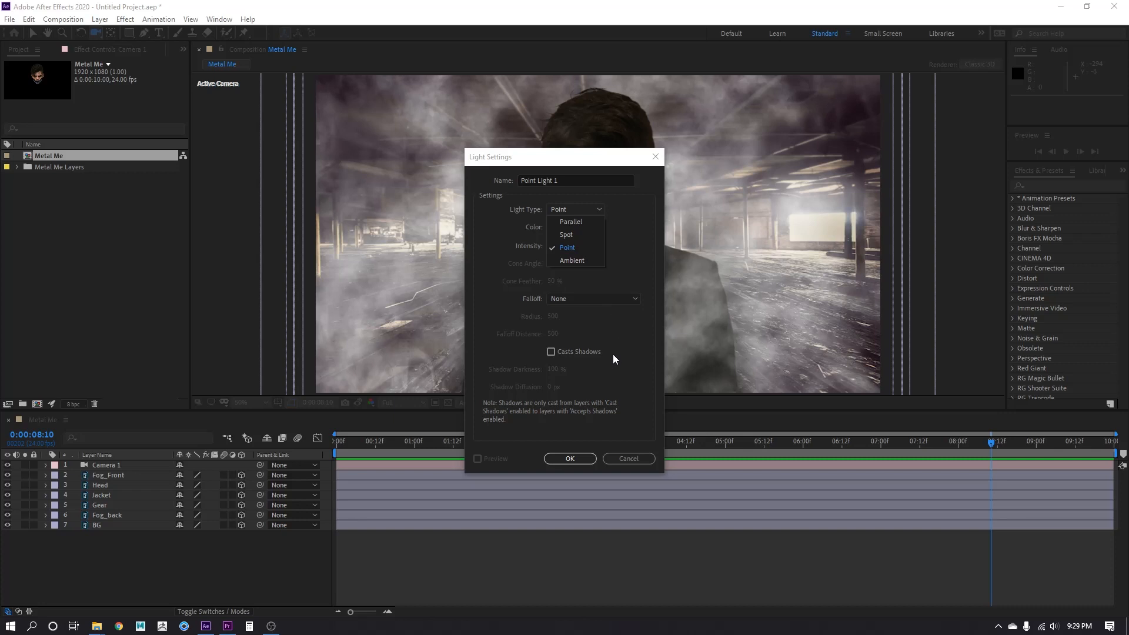
click(550, 352)
click(550, 352)
click(570, 459)
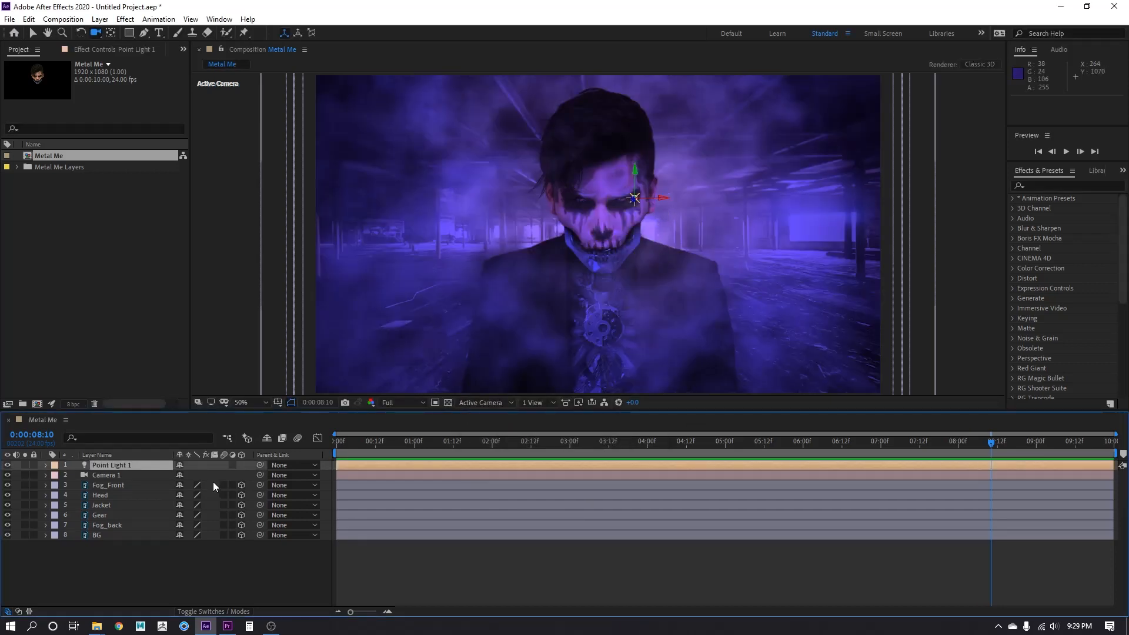
key(v)
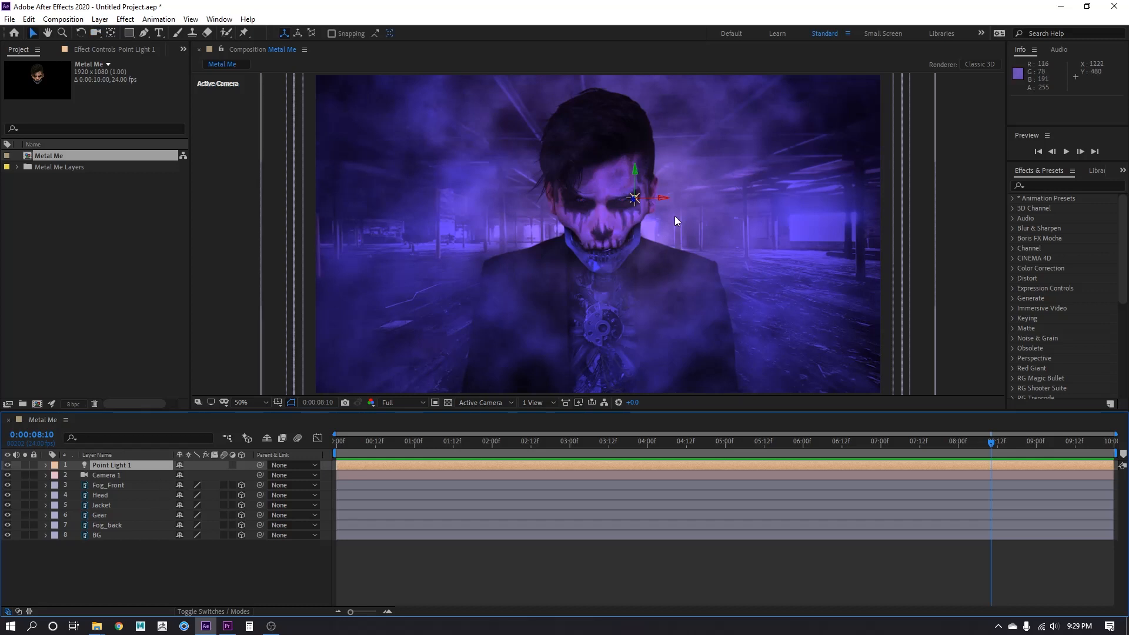
Center Point Light 1 on the face at X 964 and, in a horizontal two-view layout, bring it closer to the layers at about Z -394.7.
drag(665, 196, 643, 200)
click(534, 401)
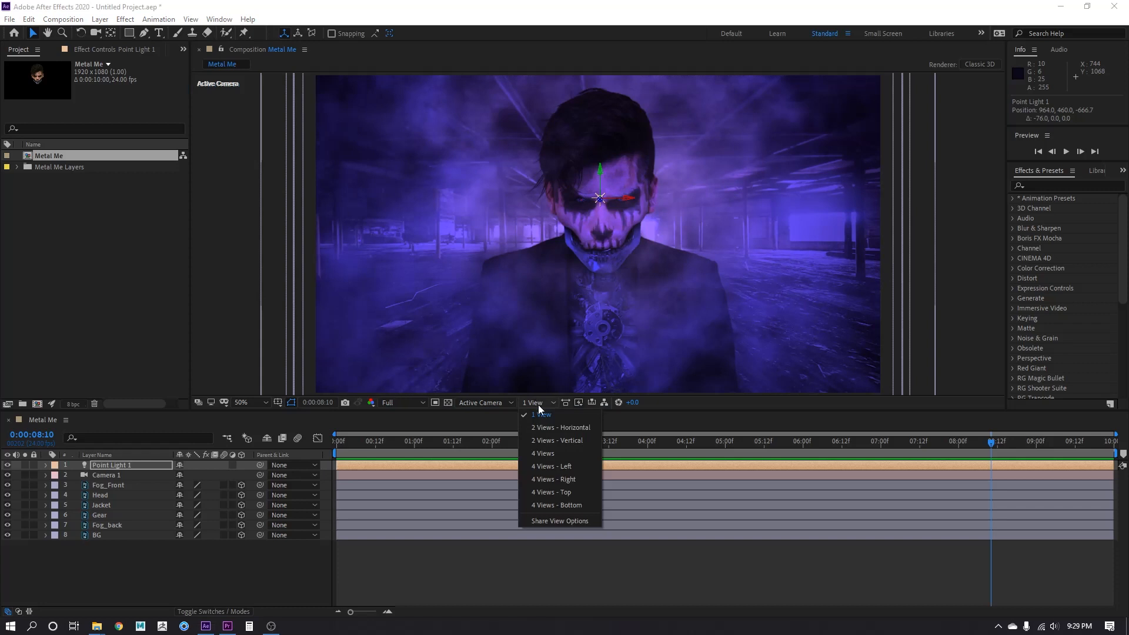
click(555, 430)
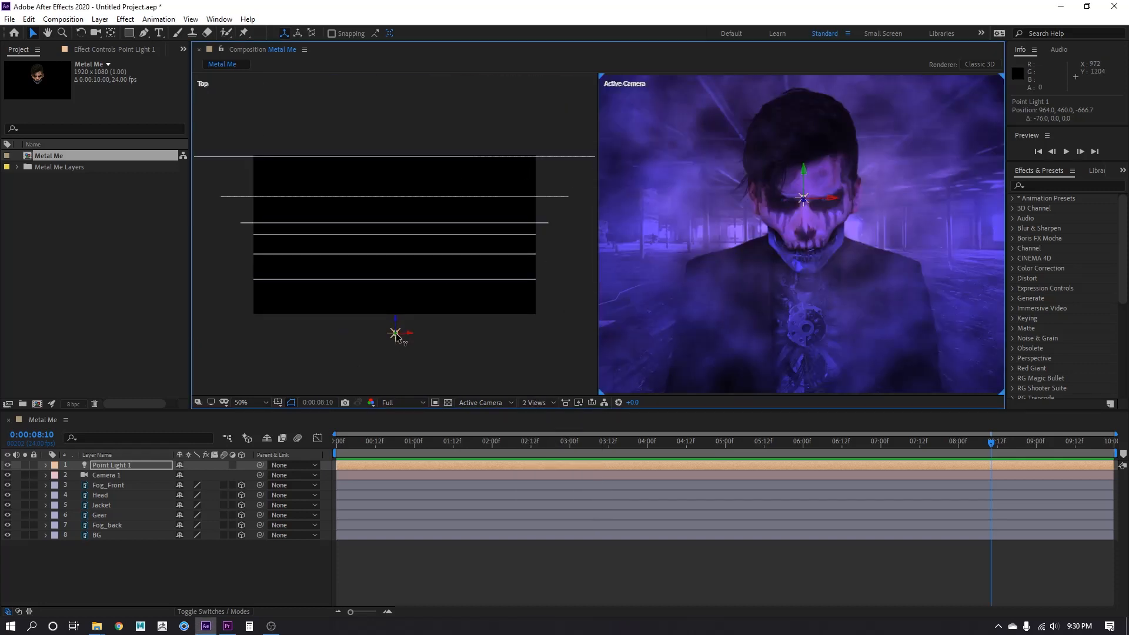
drag(396, 322, 396, 281)
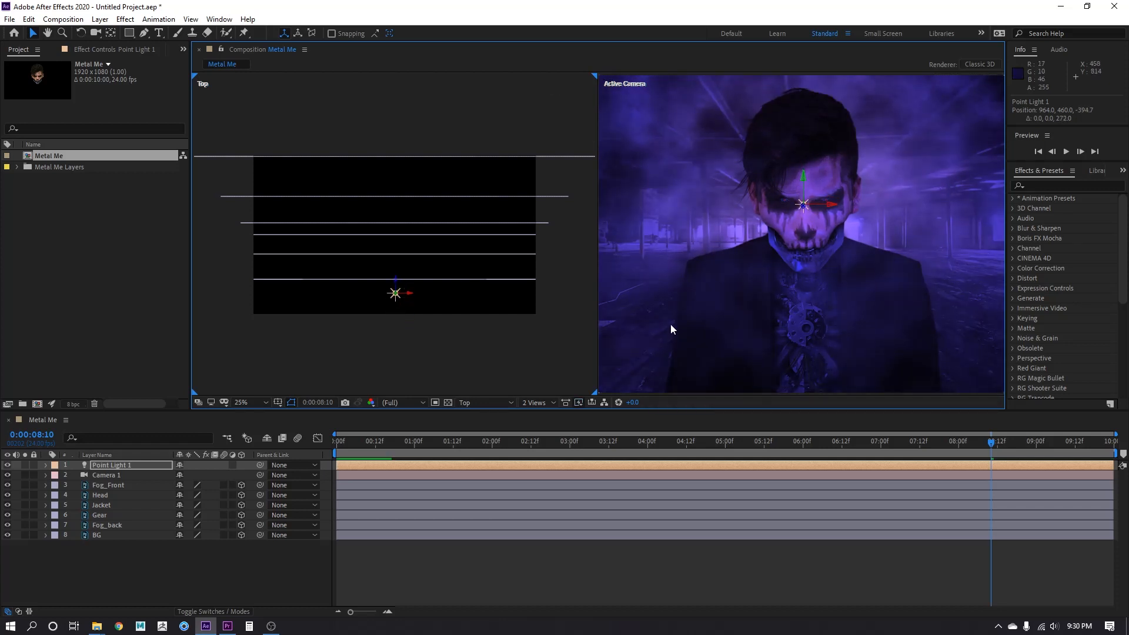
scroll(770, 287, down, 2)
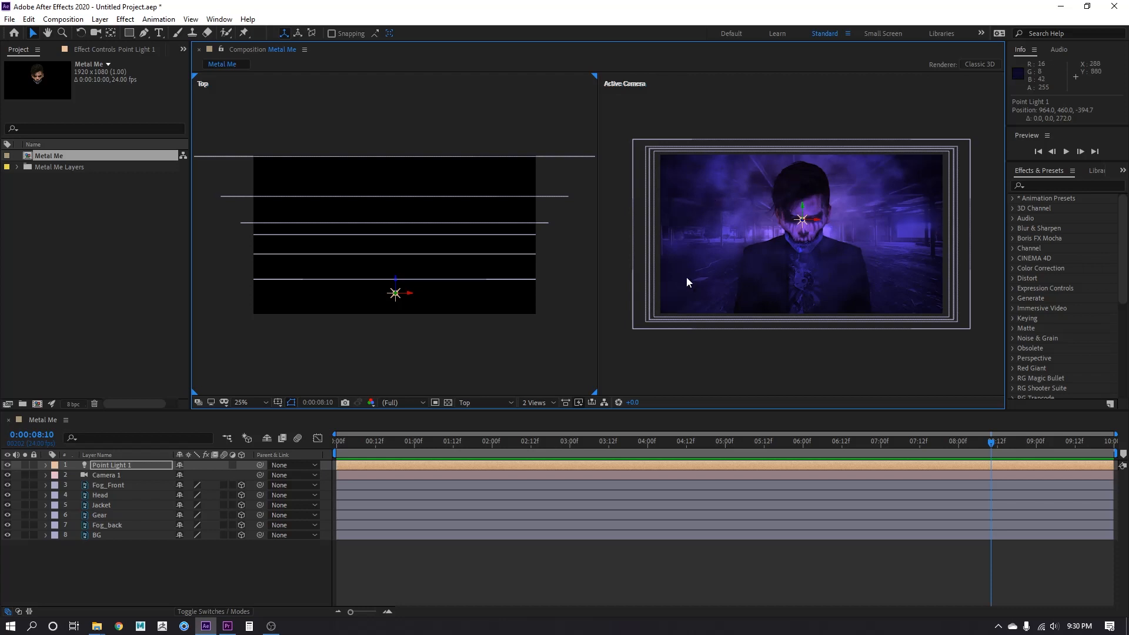
Pull Point Light 1 back to about Z -450.7, restore the single Active Camera view and fit it in an enlarged composition viewer.
click(47, 465)
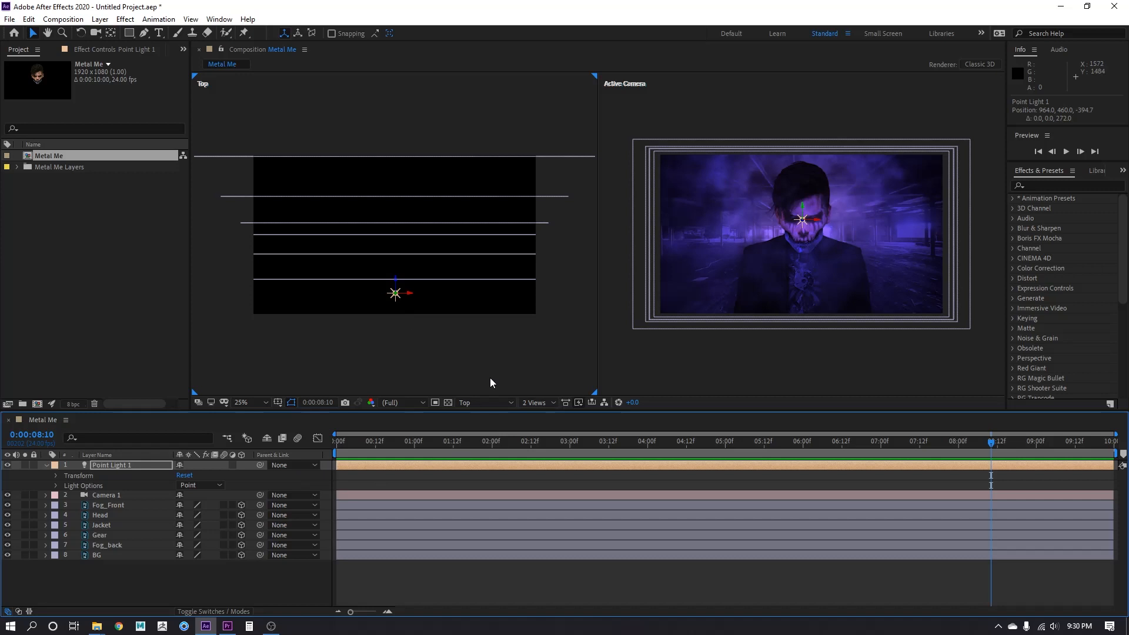
drag(395, 277, 396, 257)
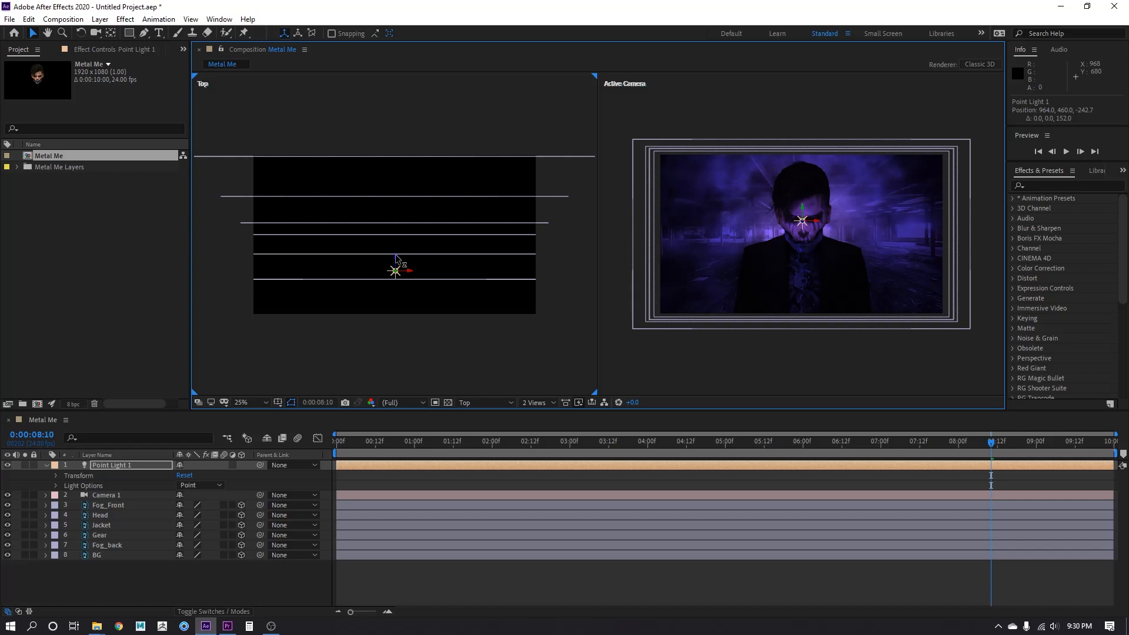
drag(396, 260, 404, 297)
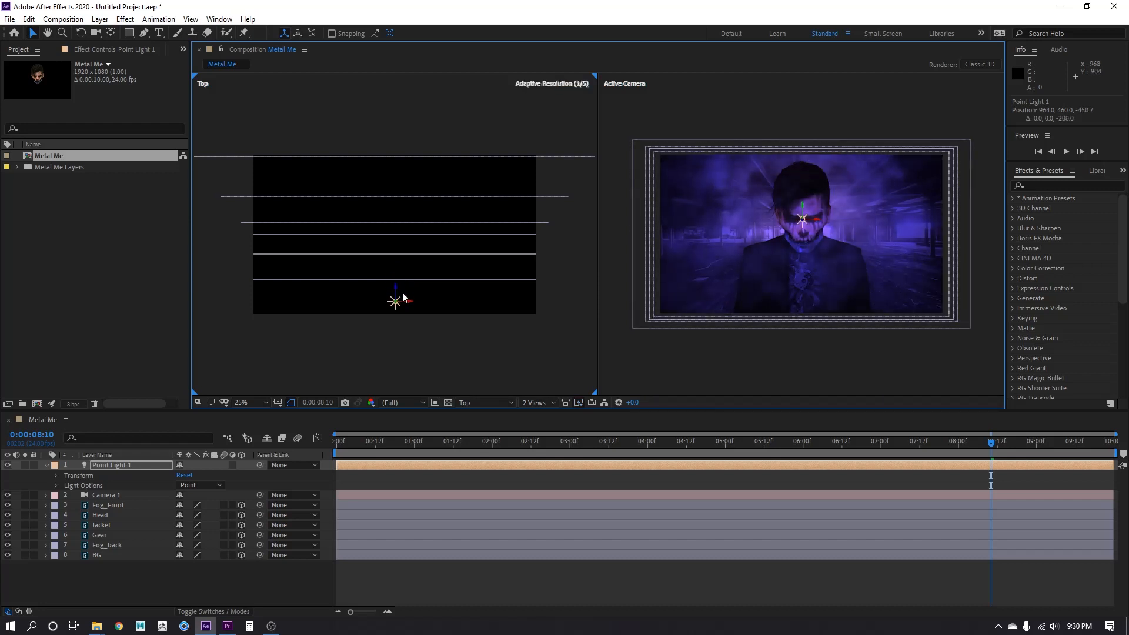
click(534, 403)
click(551, 421)
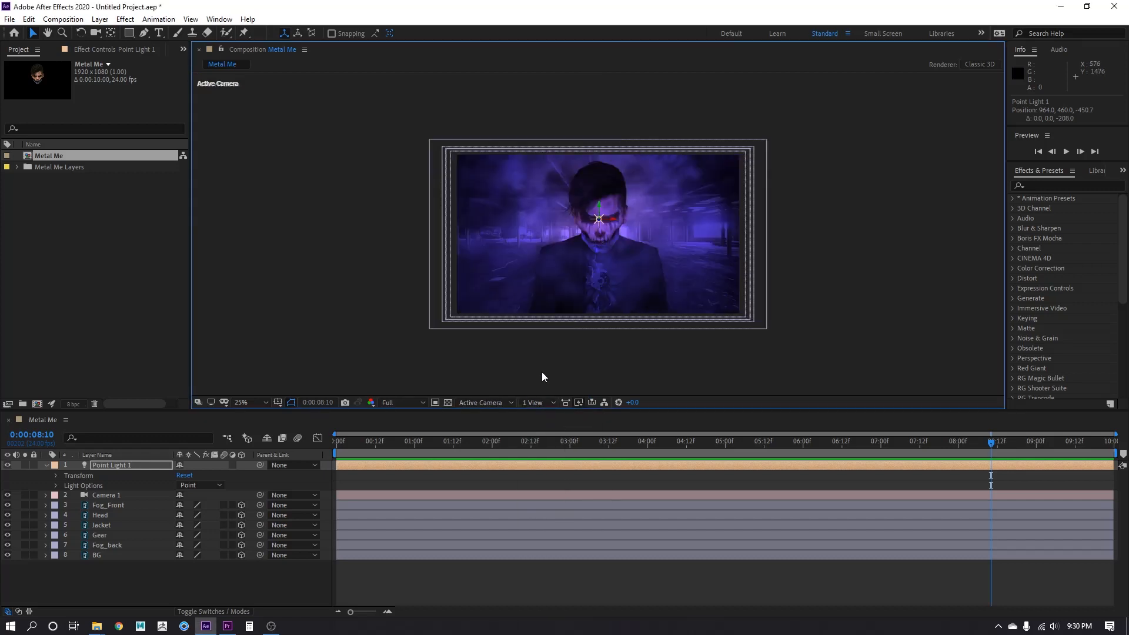
key(shift+slash)
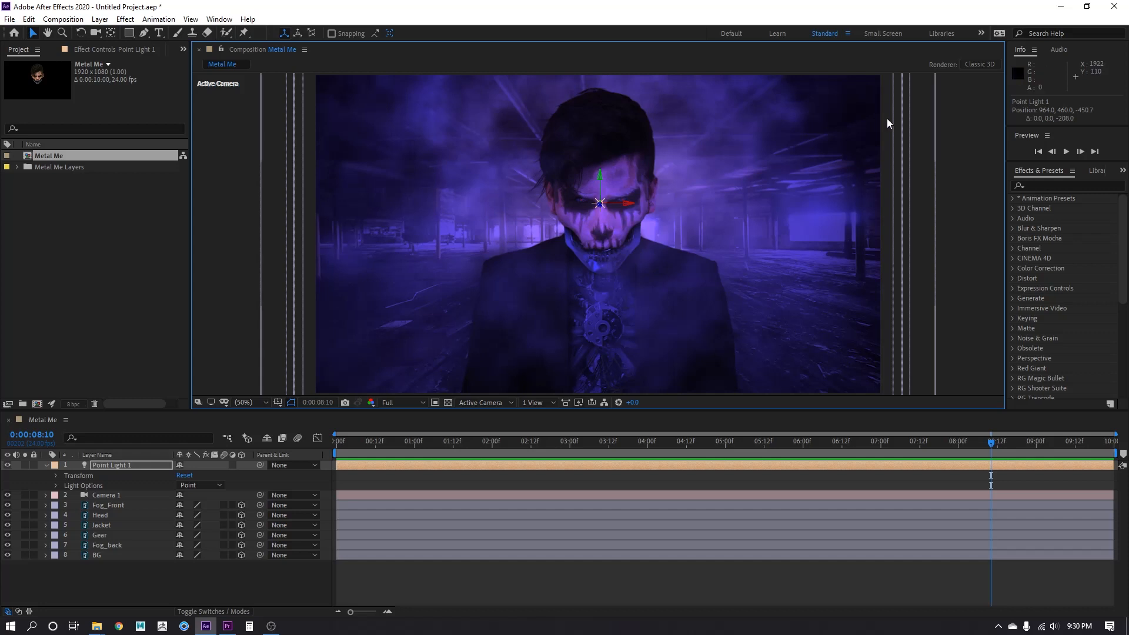
drag(393, 412, 396, 442)
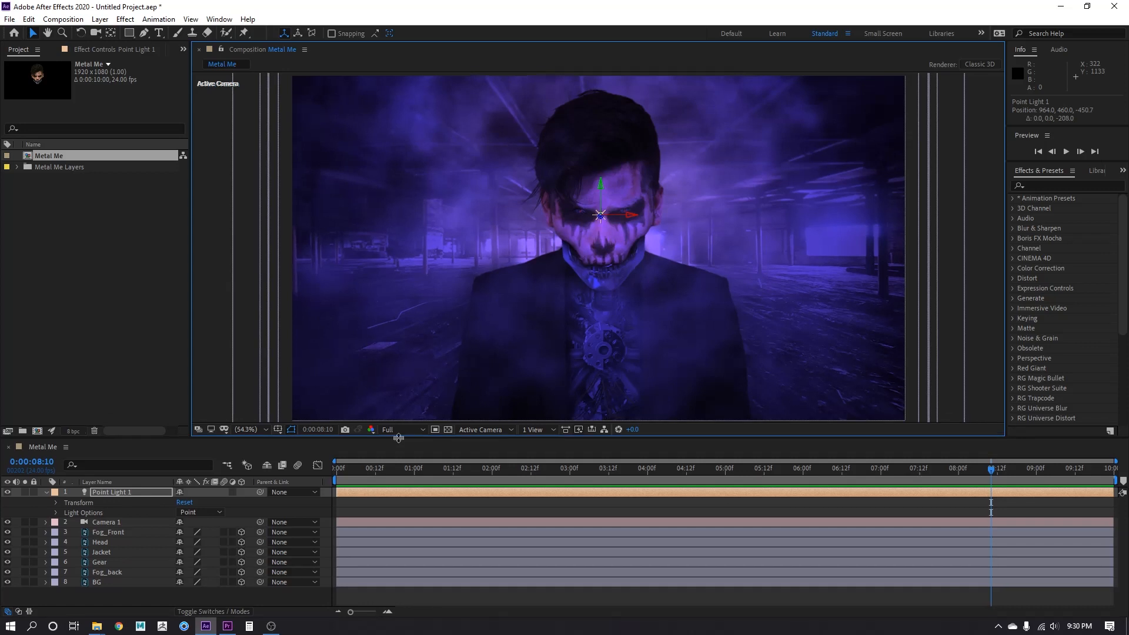
Change the falloff of Point Light 1 to Smooth in its light options.
click(56, 513)
scroll(86, 530, down, 1)
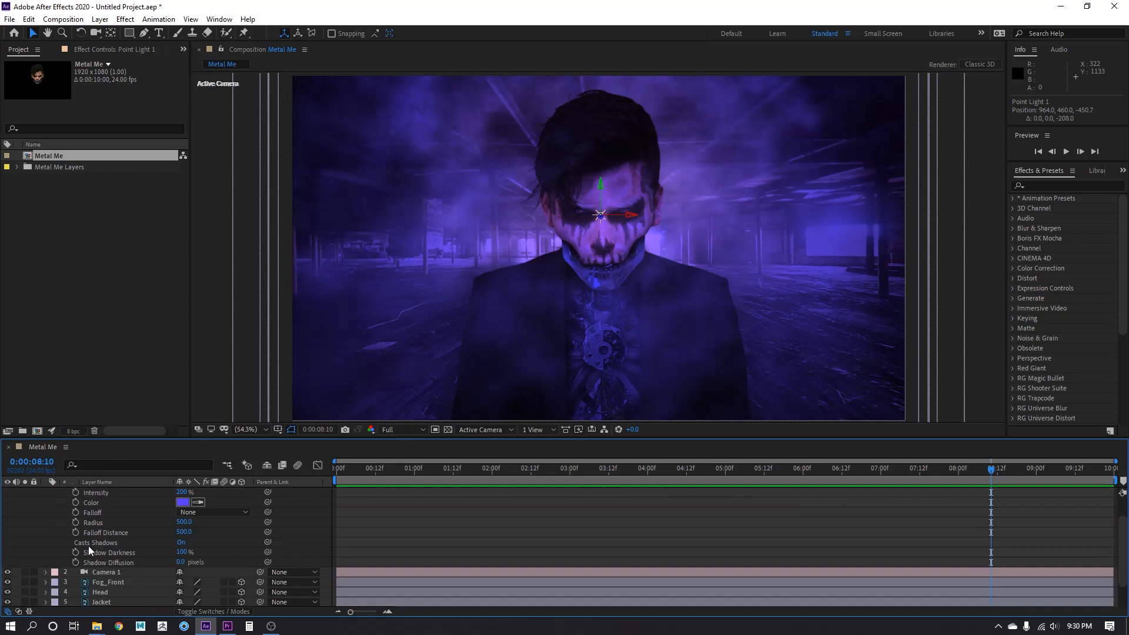
click(206, 511)
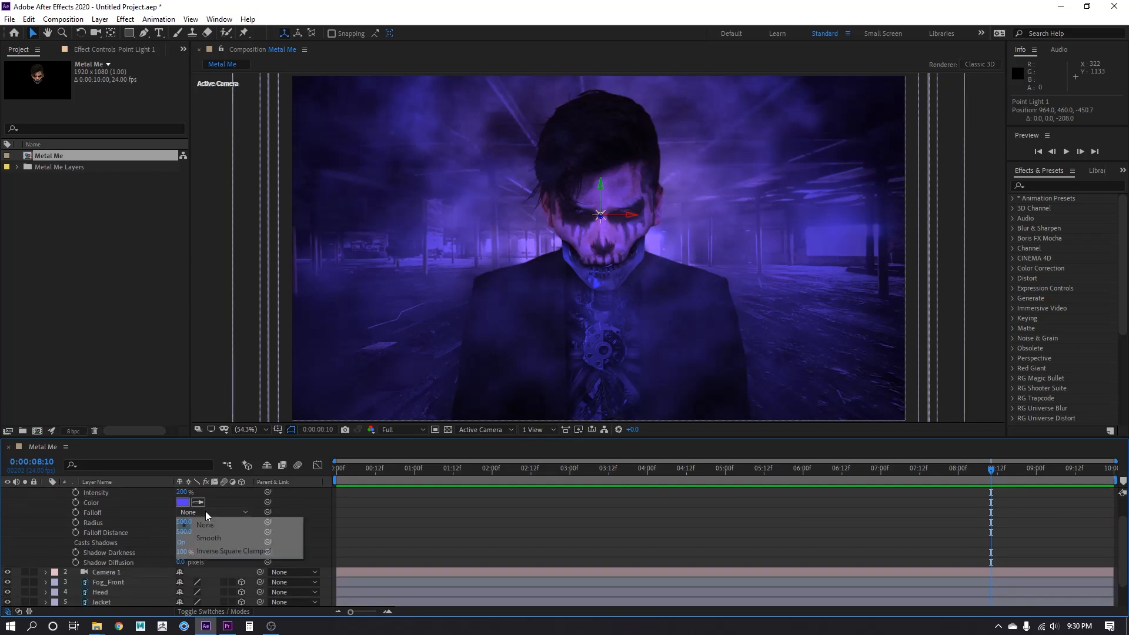
click(228, 537)
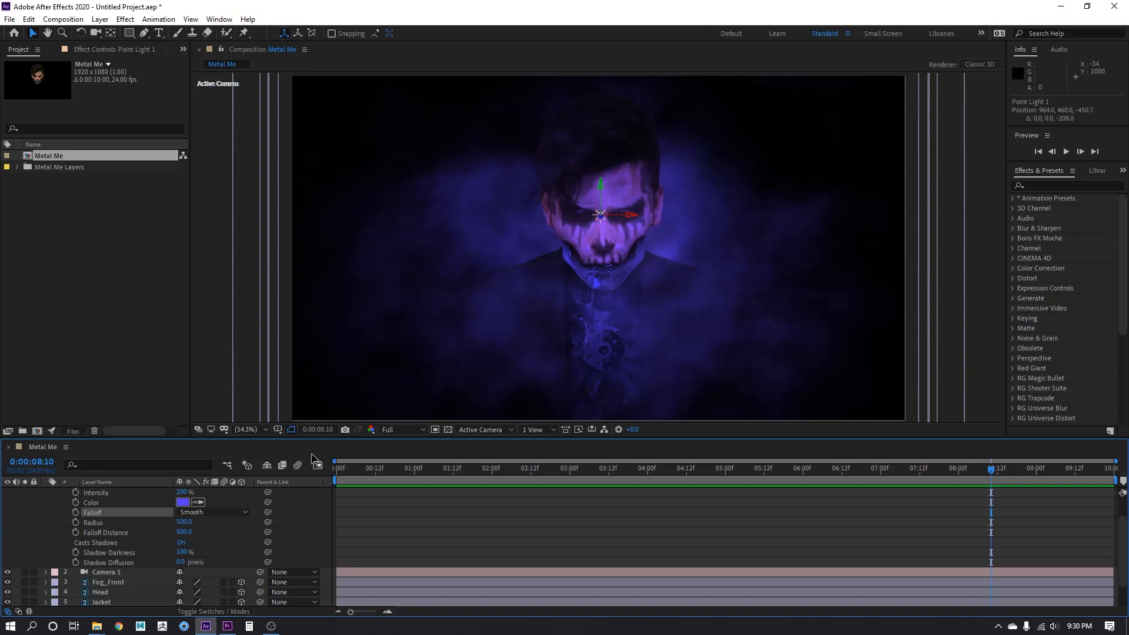
Reposition Point Light 1 in depth at about Z -426.7 using the Top view of a horizontal two-view layout.
click(542, 432)
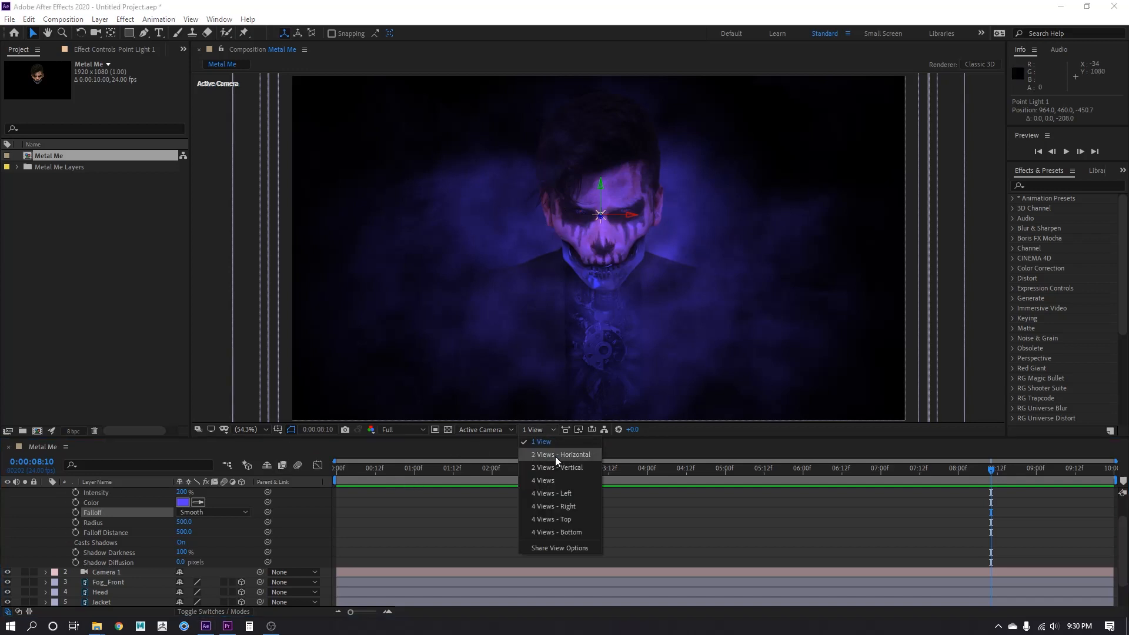
click(556, 457)
drag(397, 306, 397, 325)
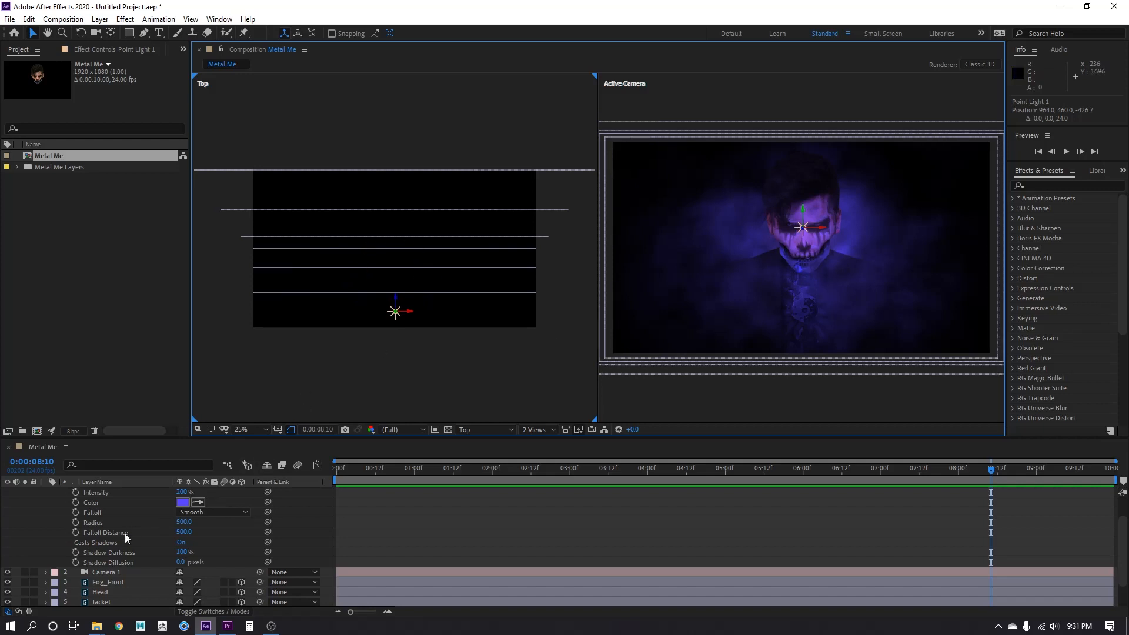
scroll(125, 534, down, 1)
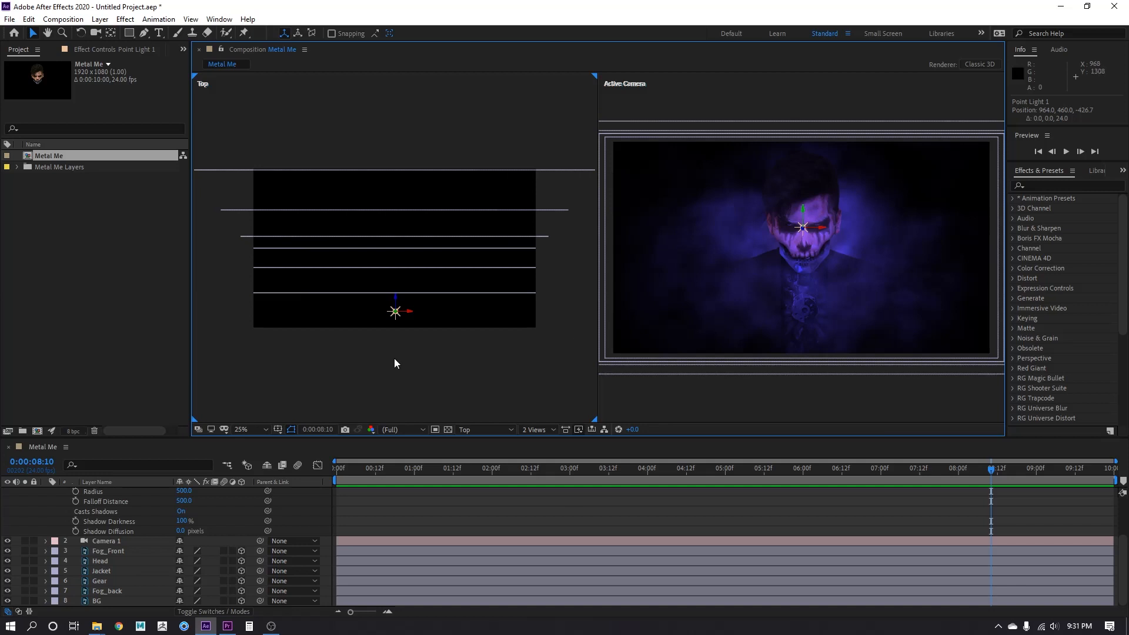
scroll(171, 556, up, 1)
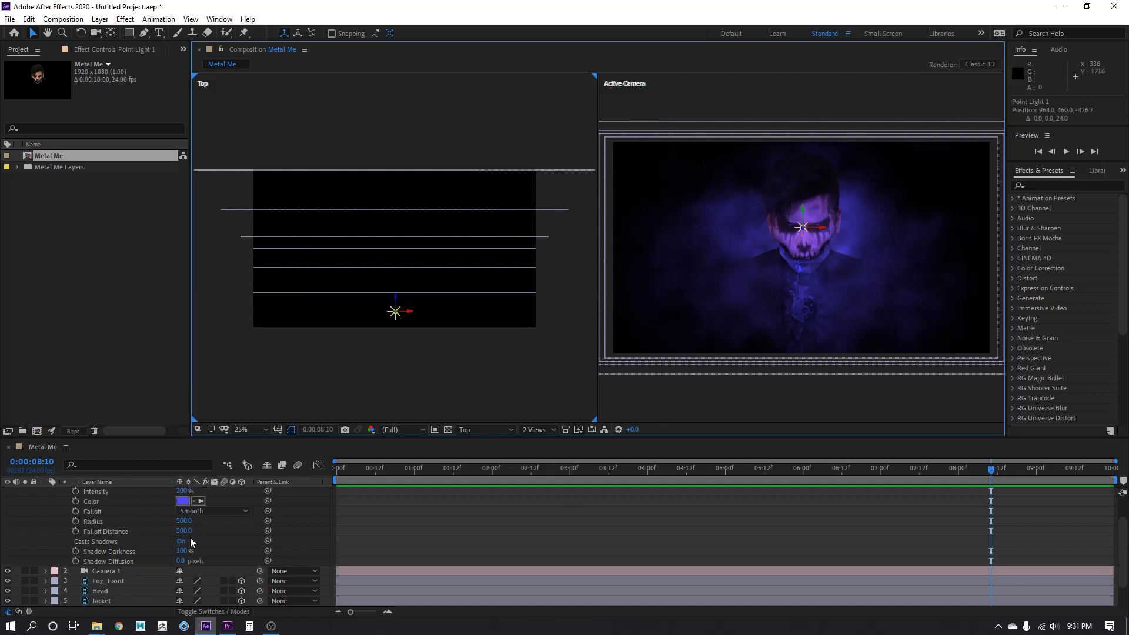
Try a radius of 581 on Point Light 1, return to the single camera view and undo the radius change.
drag(184, 521, 227, 521)
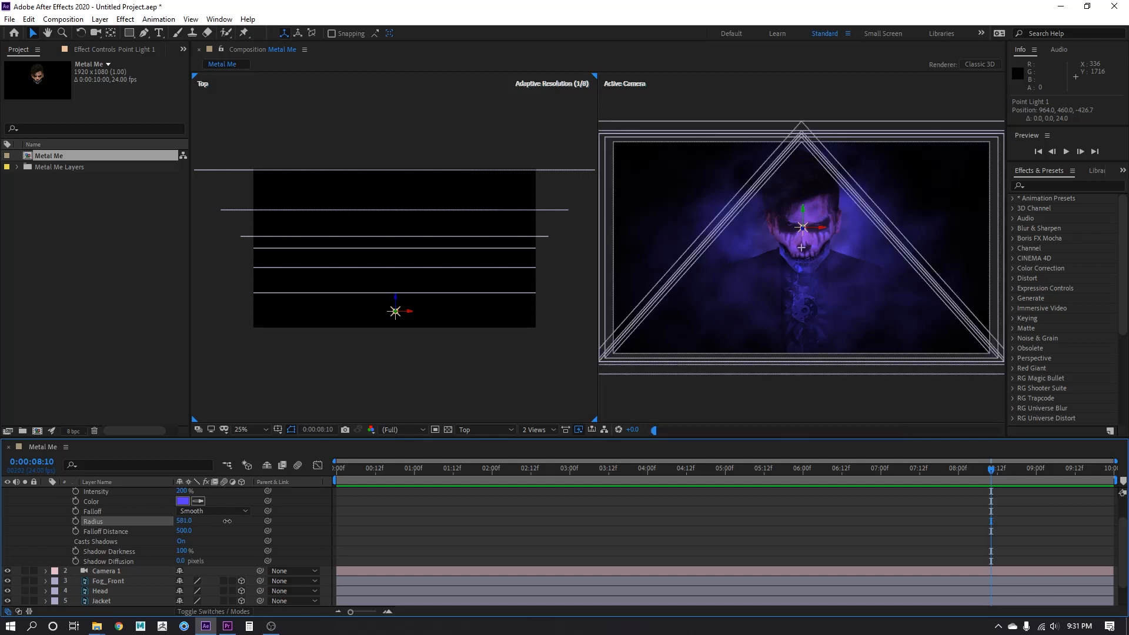
click(528, 429)
click(540, 458)
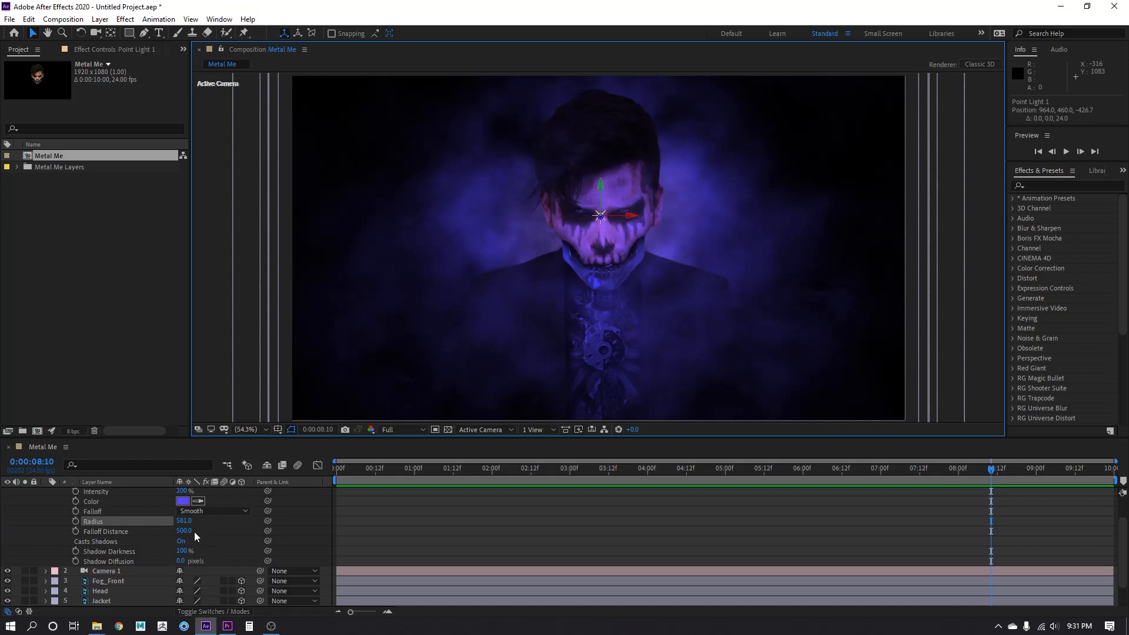
key(ctrl+z)
Increase the falloff distance of Point Light 1 to spread its glow farther across the fog and jacket.
drag(187, 531, 262, 532)
drag(365, 543, 298, 532)
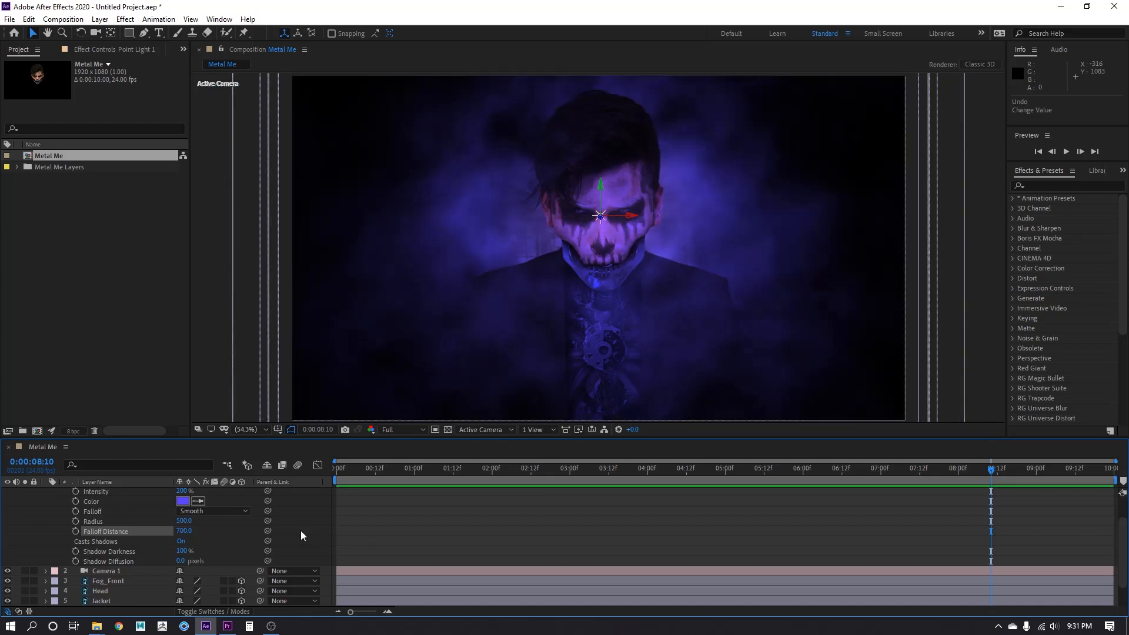
key(ctrl+z)
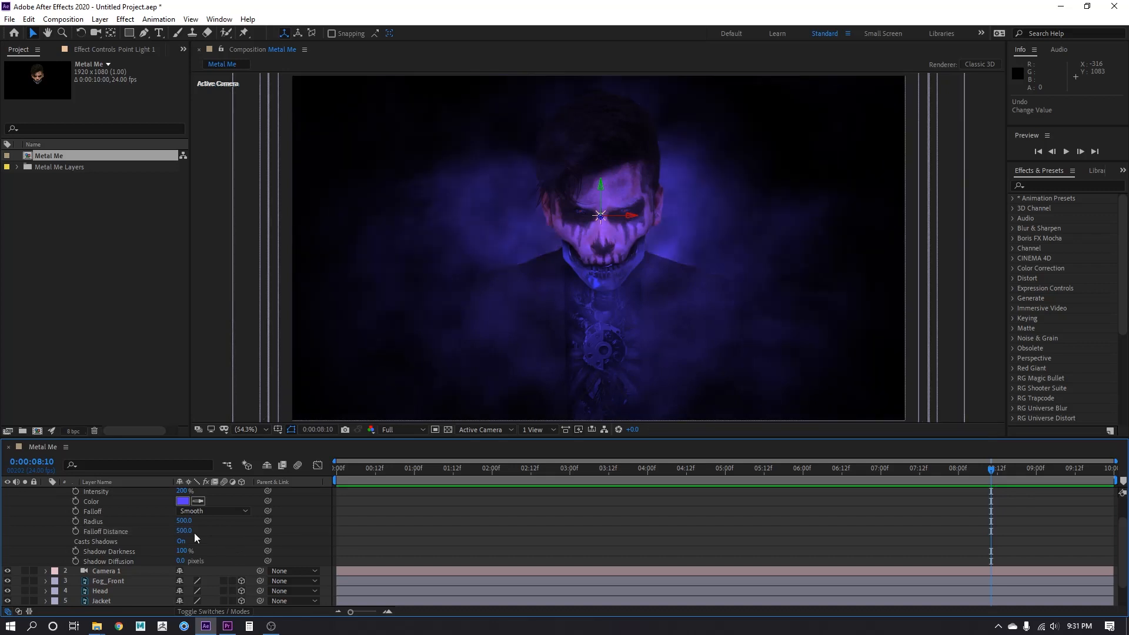
drag(184, 532, 239, 521)
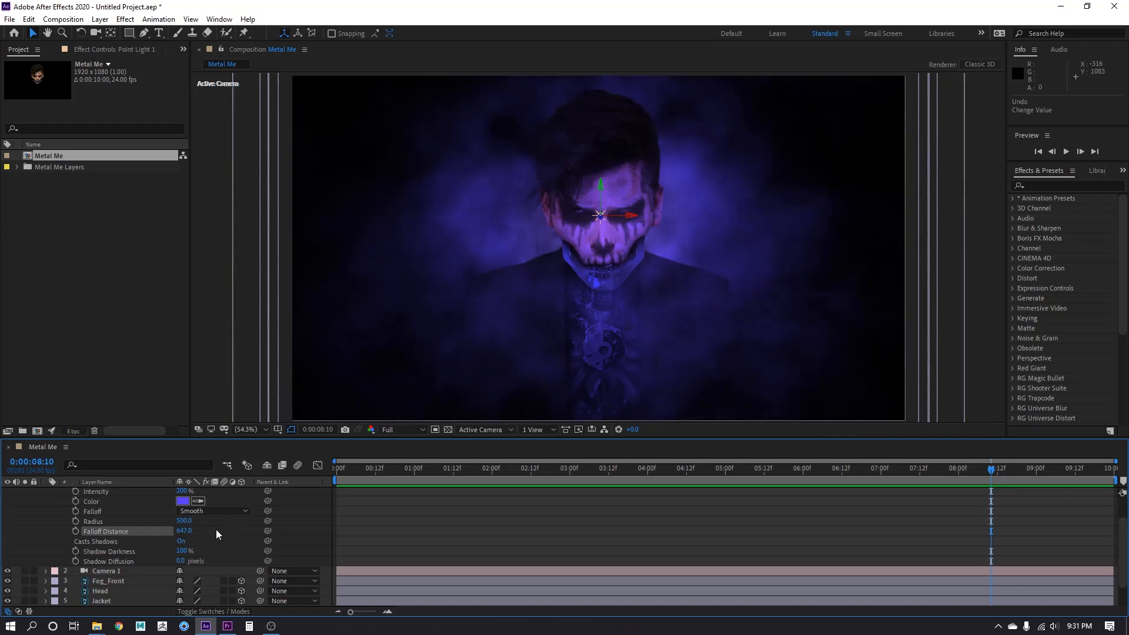
drag(184, 531, 272, 541)
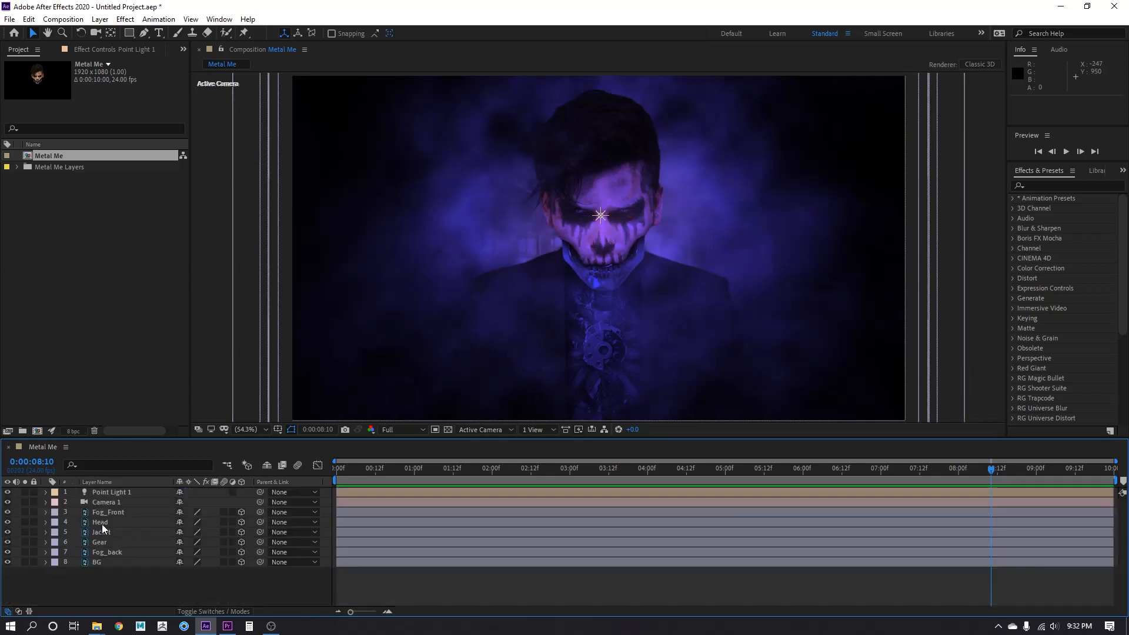
Create a black 1920 × 1080 solid named Particular directly above the Fog_Front layer.
click(140, 511)
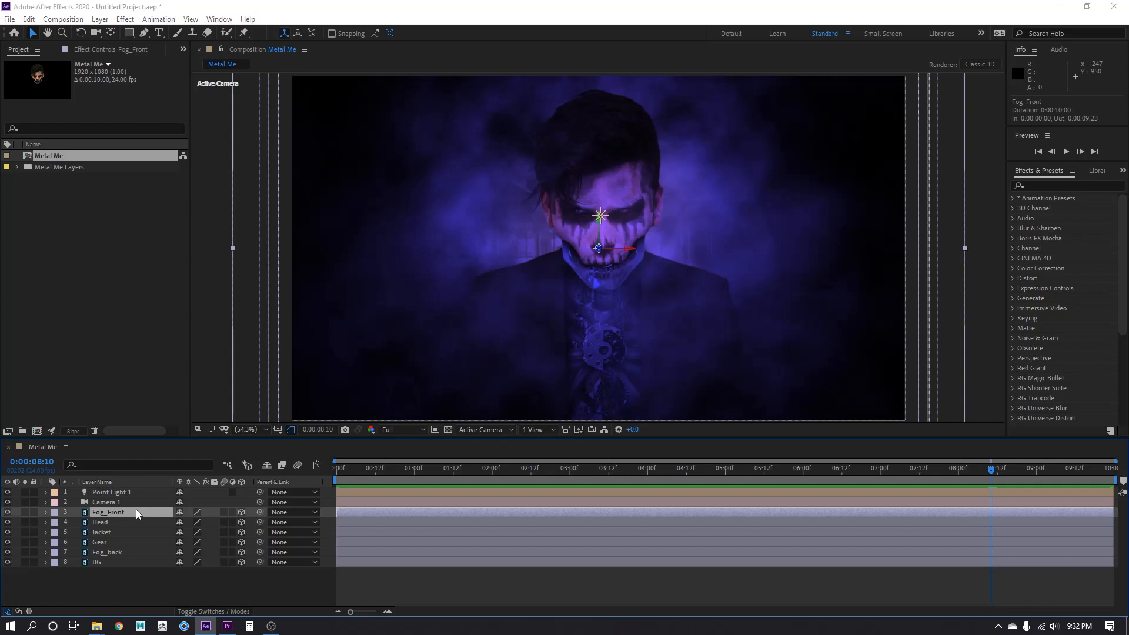
key(ctrl+y)
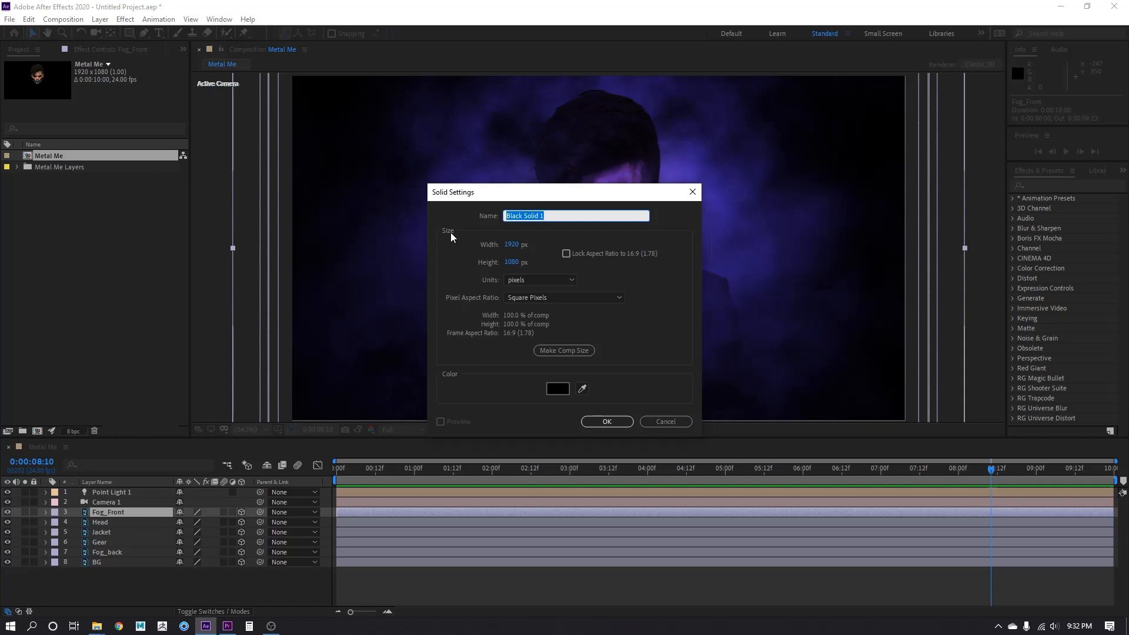
text(Partica)
text(lar)
key(Return)
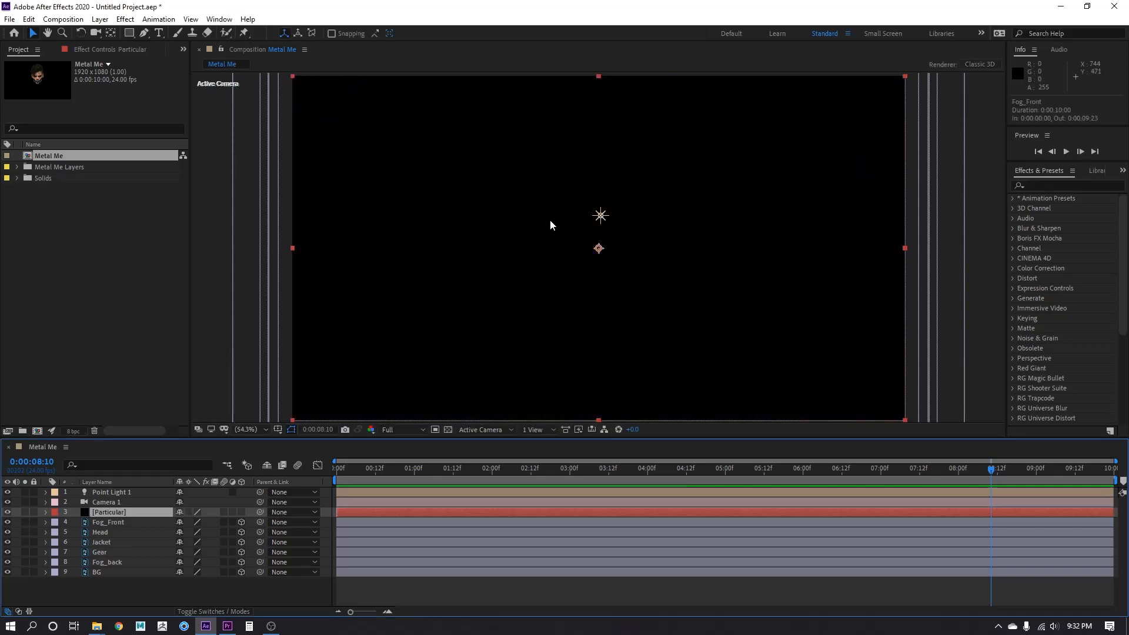
Apply the RG Trapcode Particular effect to the Particular solid.
scroll(1070, 293, down, 2)
scroll(1070, 293, down, 3)
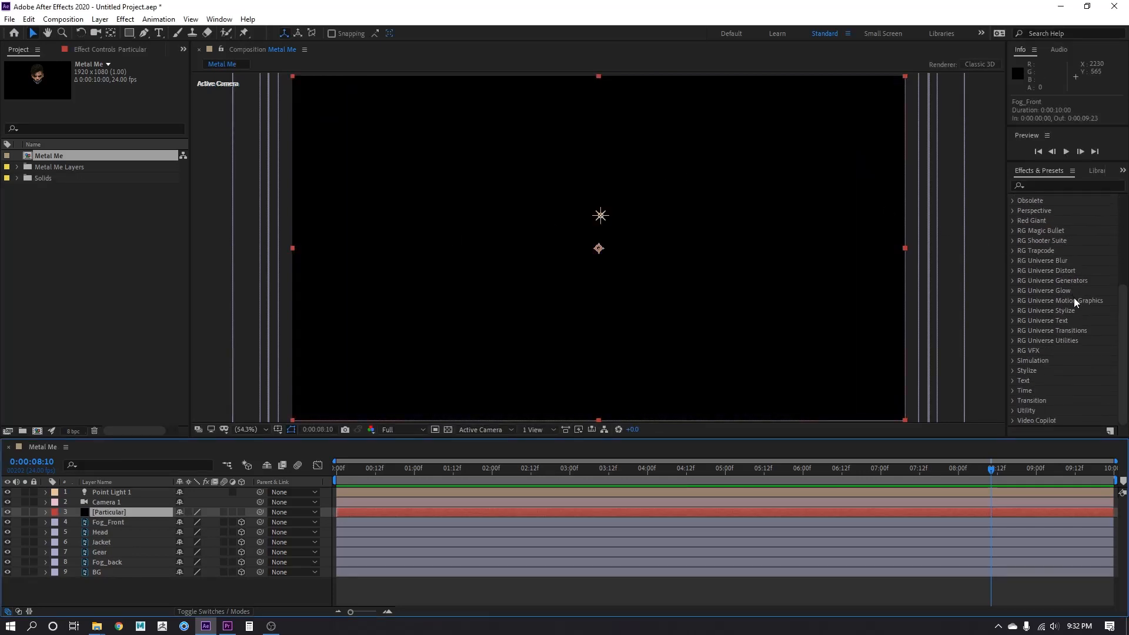
click(1012, 250)
click(1054, 321)
double_click(1054, 321)
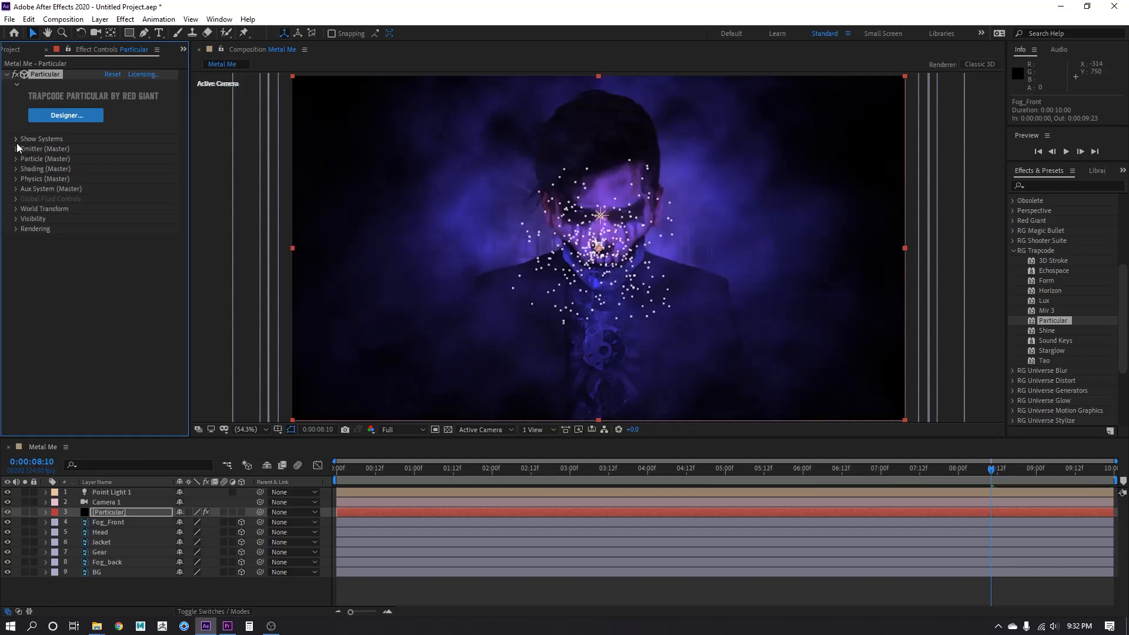
Set the Particular emitter to 200 particles per second.
click(15, 148)
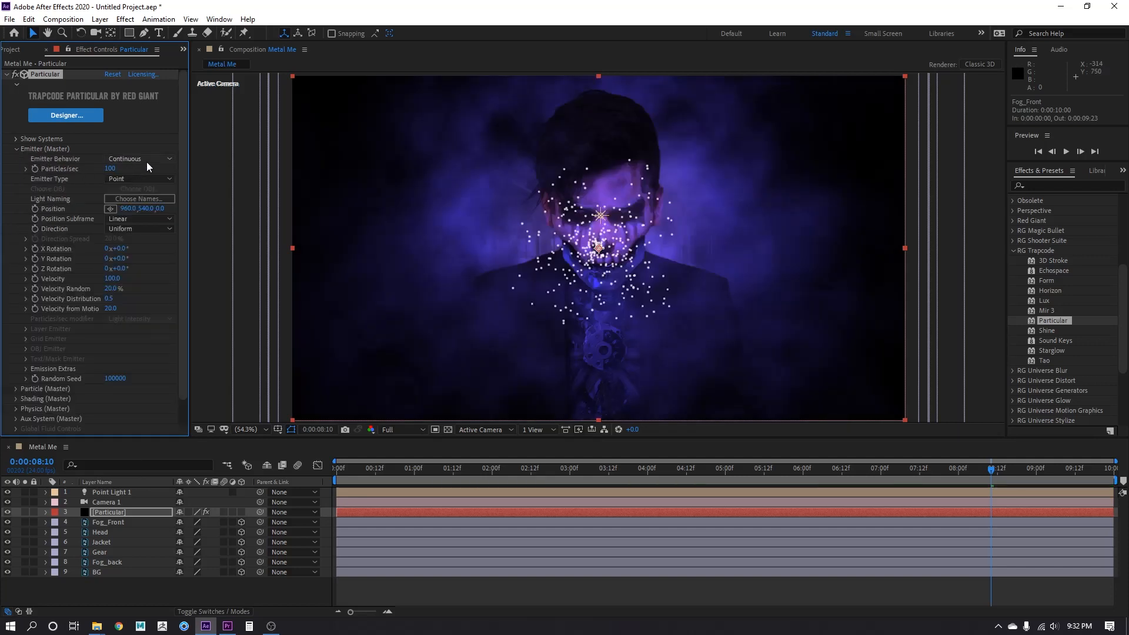
click(110, 168)
text(200)
key(Return)
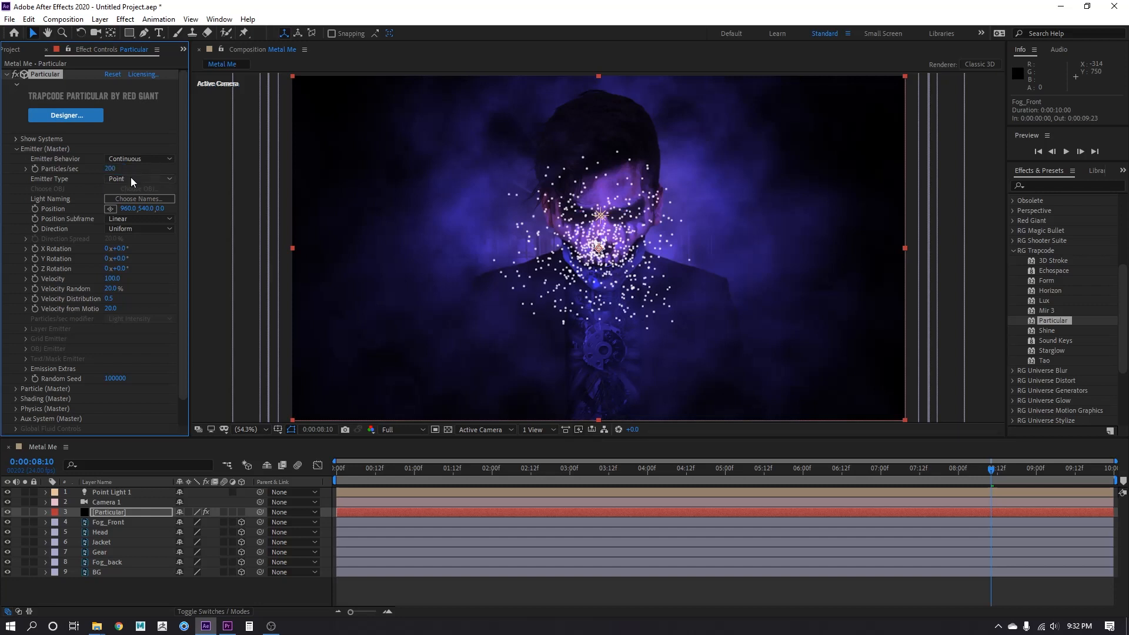
Change the emitter type to Box and its size mode to XYZ Individual.
click(141, 179)
click(141, 204)
click(141, 319)
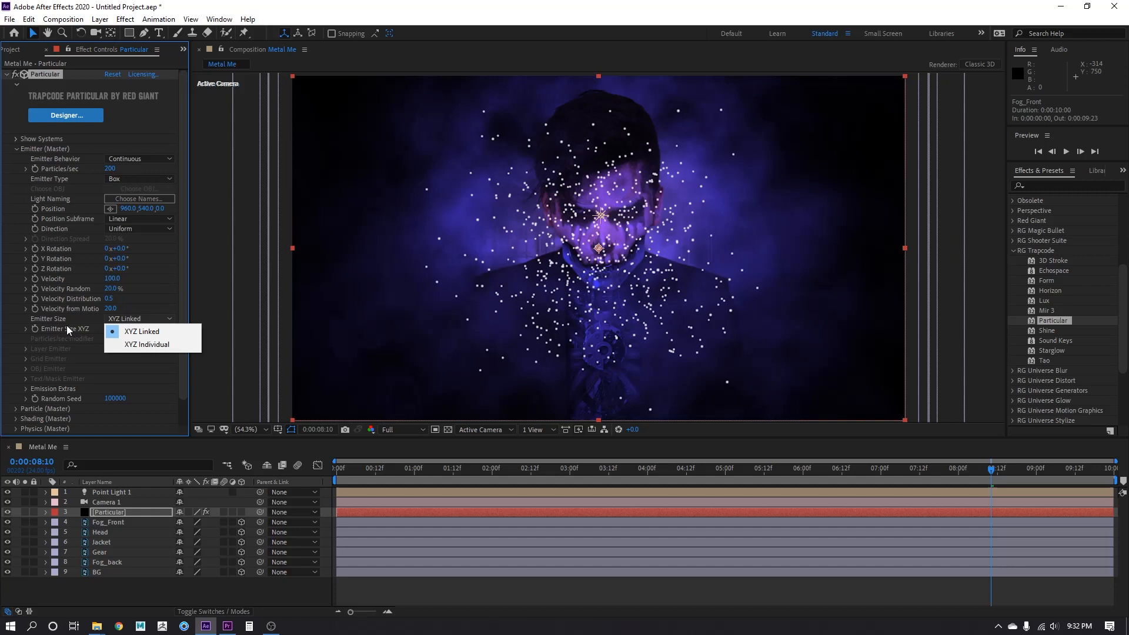
click(144, 344)
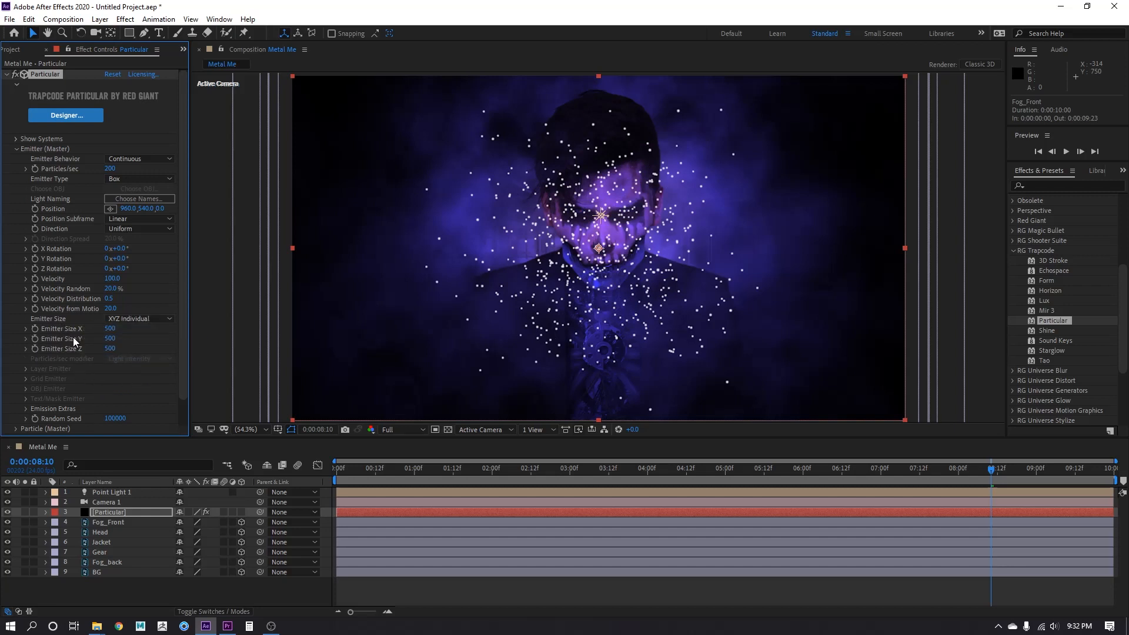
Enlarge the box emitter to size X 1776 and size Y 825 so particles fill the frame.
drag(108, 330, 430, 350)
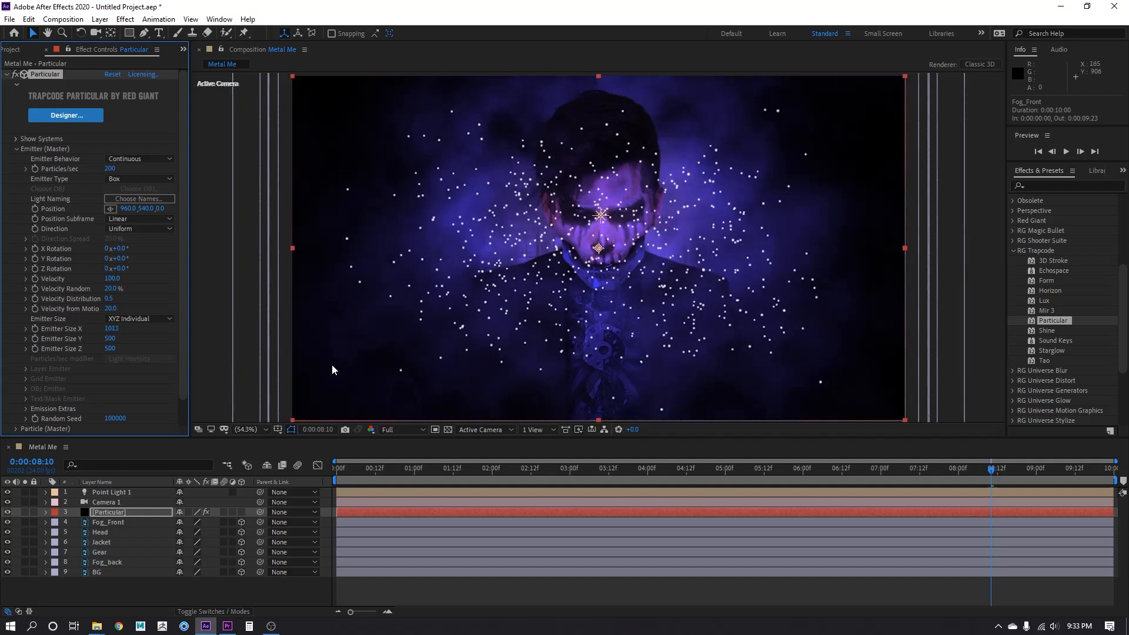
drag(110, 338, 318, 352)
drag(111, 328, 349, 383)
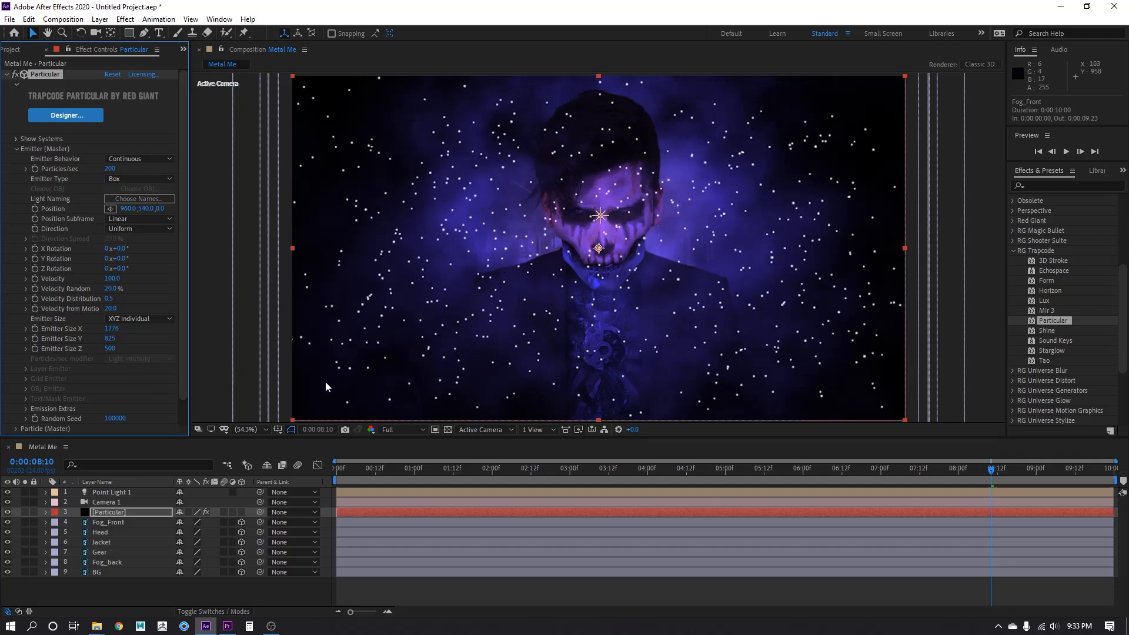
Switch the viewer to two horizontal views and reduce the Particular emitter's Z size to 369.
click(558, 432)
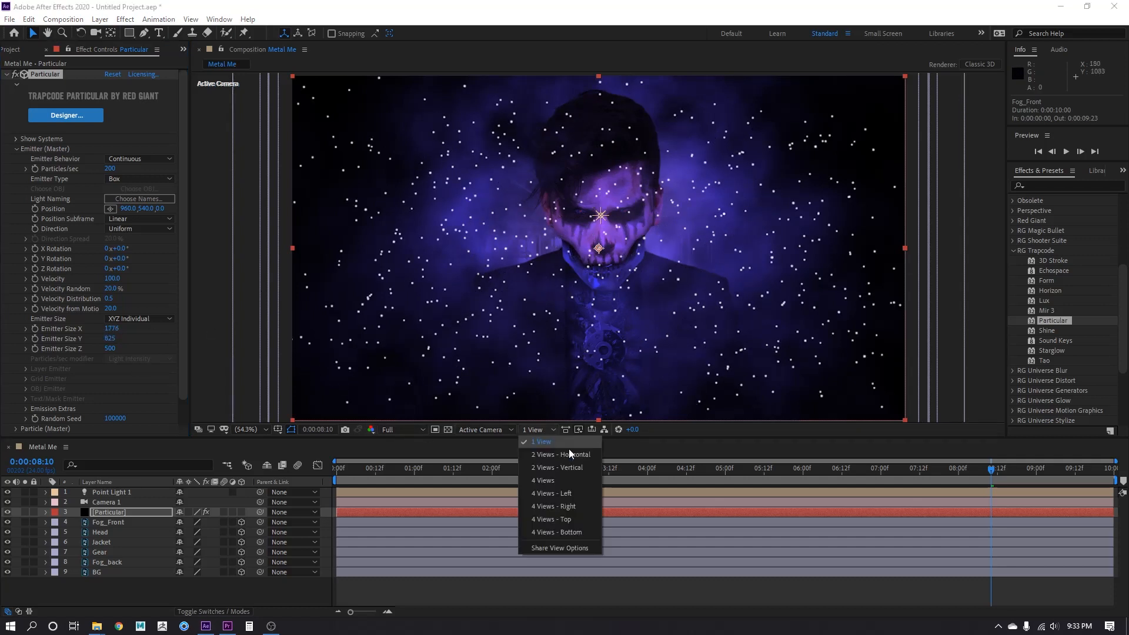
click(563, 456)
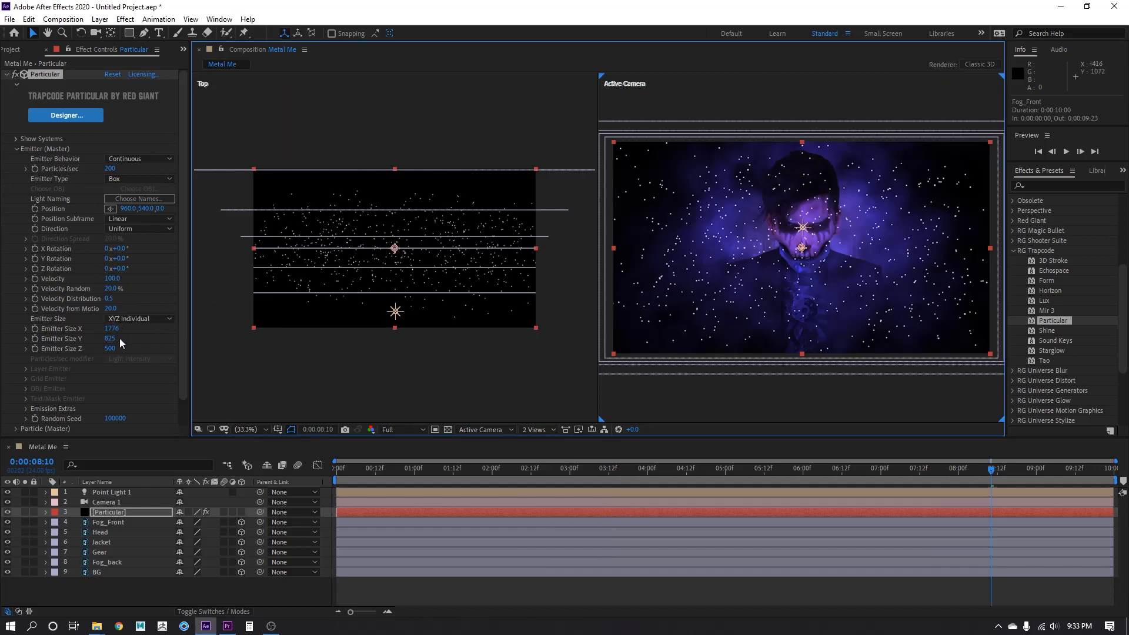
drag(110, 348, 41, 353)
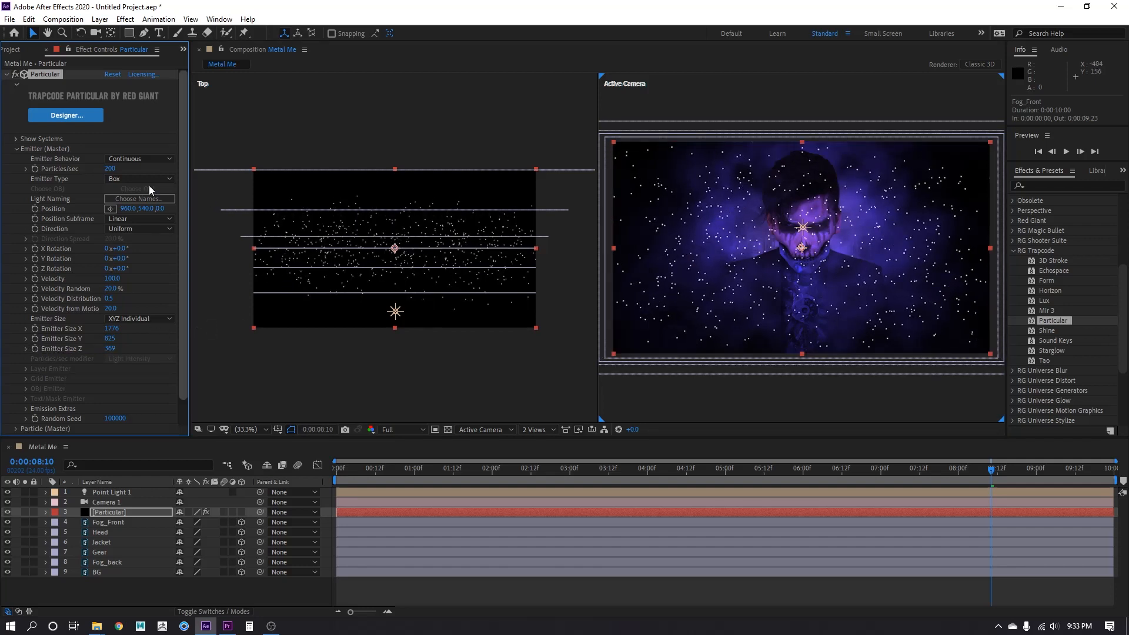
Set the Particular emitter to 100 particles per second.
click(112, 169)
text(100)
key(Return)
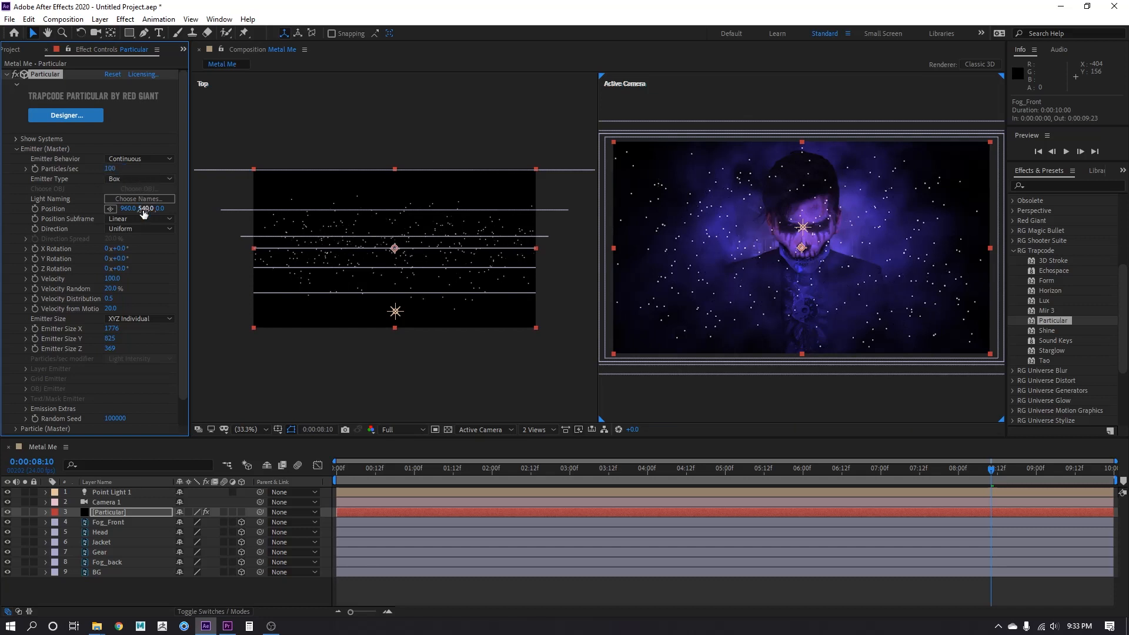
scroll(71, 336, down, 1)
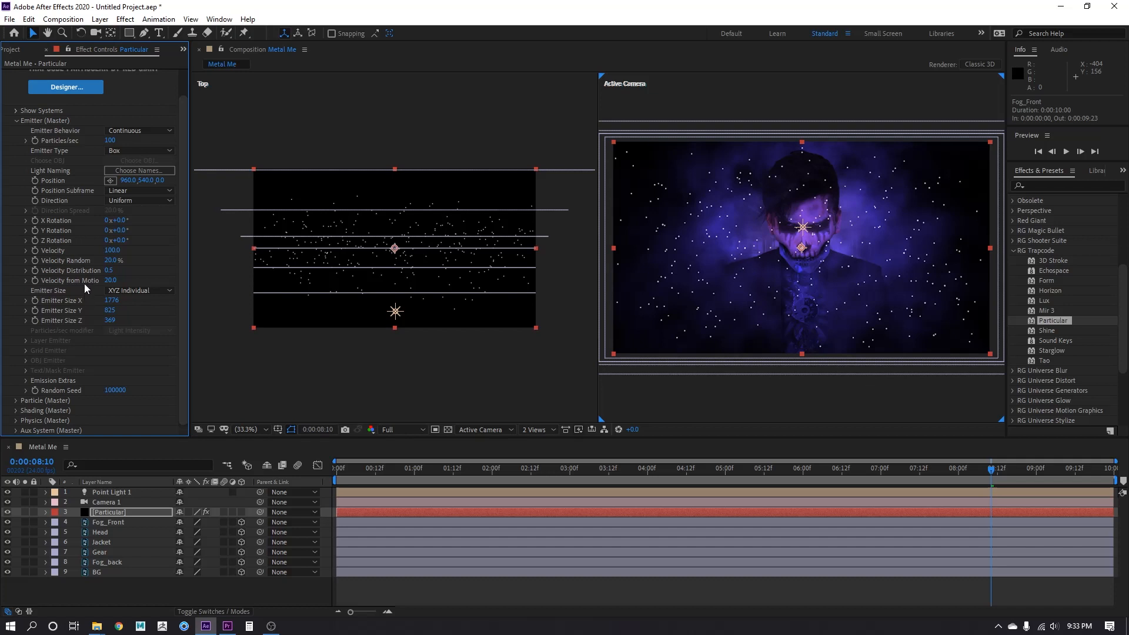
scroll(85, 288, up, 1)
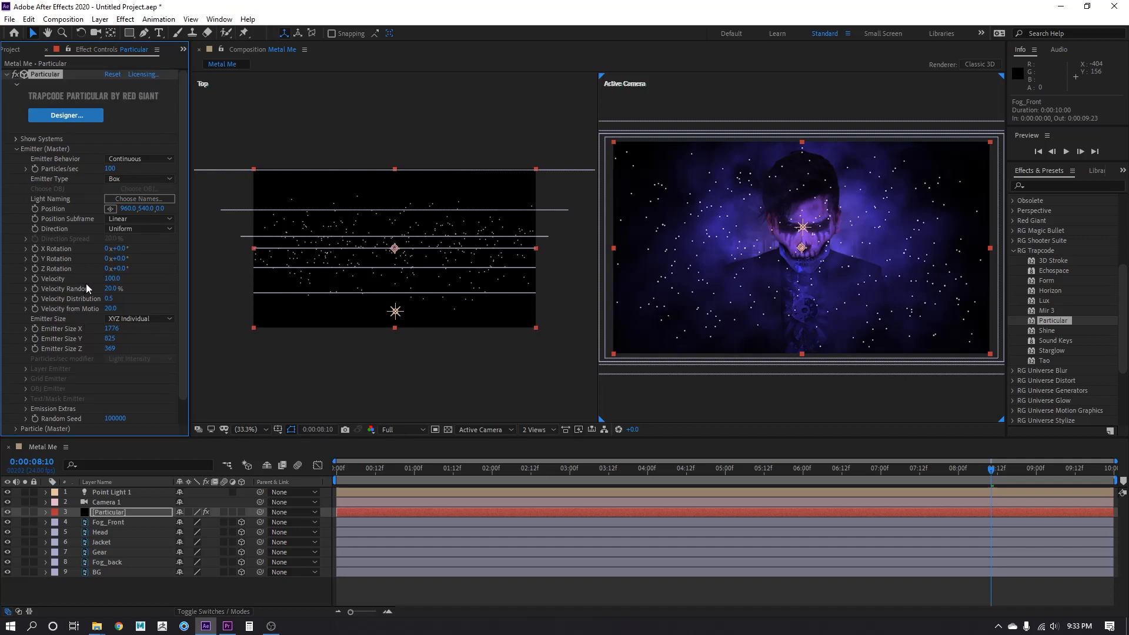
Set the emitter's Z size to 500 and return the viewer to a single view.
click(113, 349)
text(500)
key(Return)
click(17, 148)
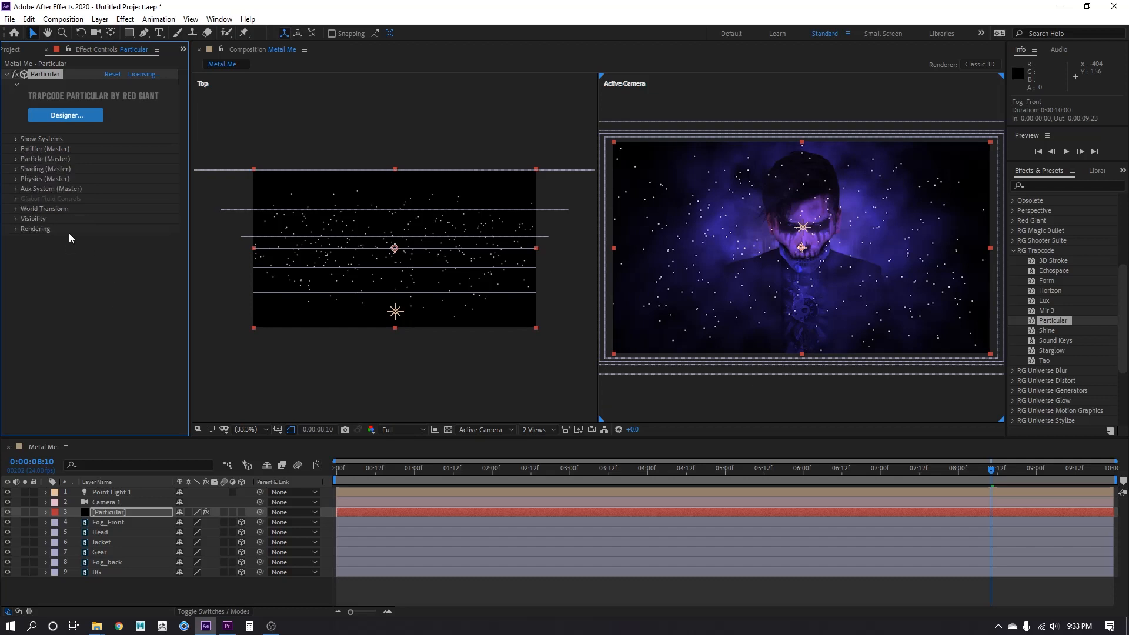
click(557, 430)
click(556, 438)
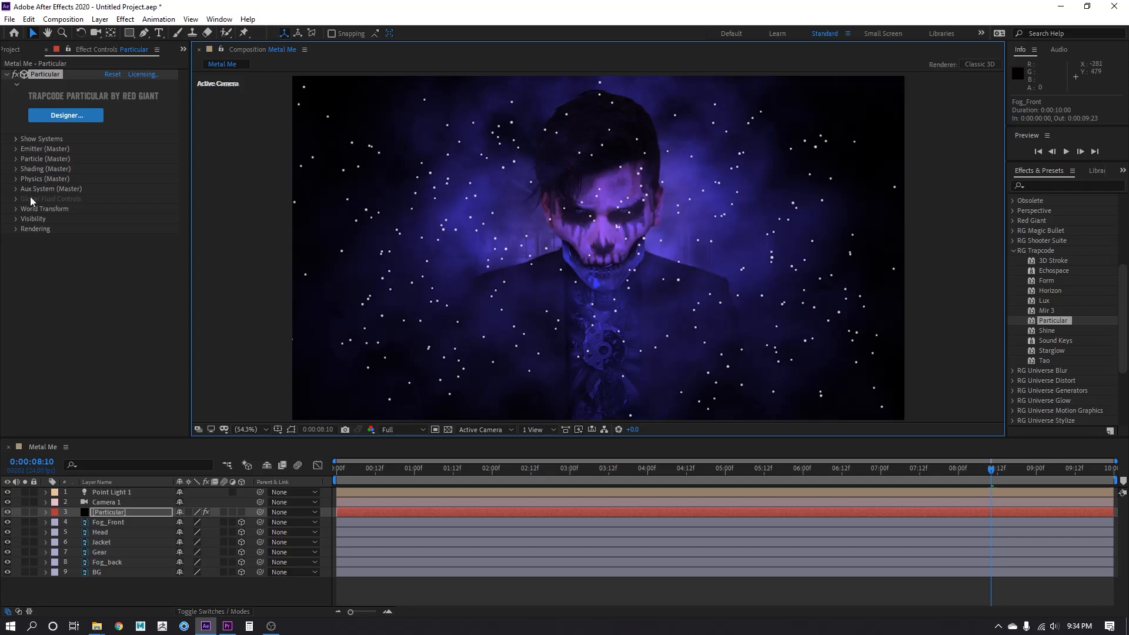
Set the particles' life random to 100% and their life to 6 seconds.
click(17, 160)
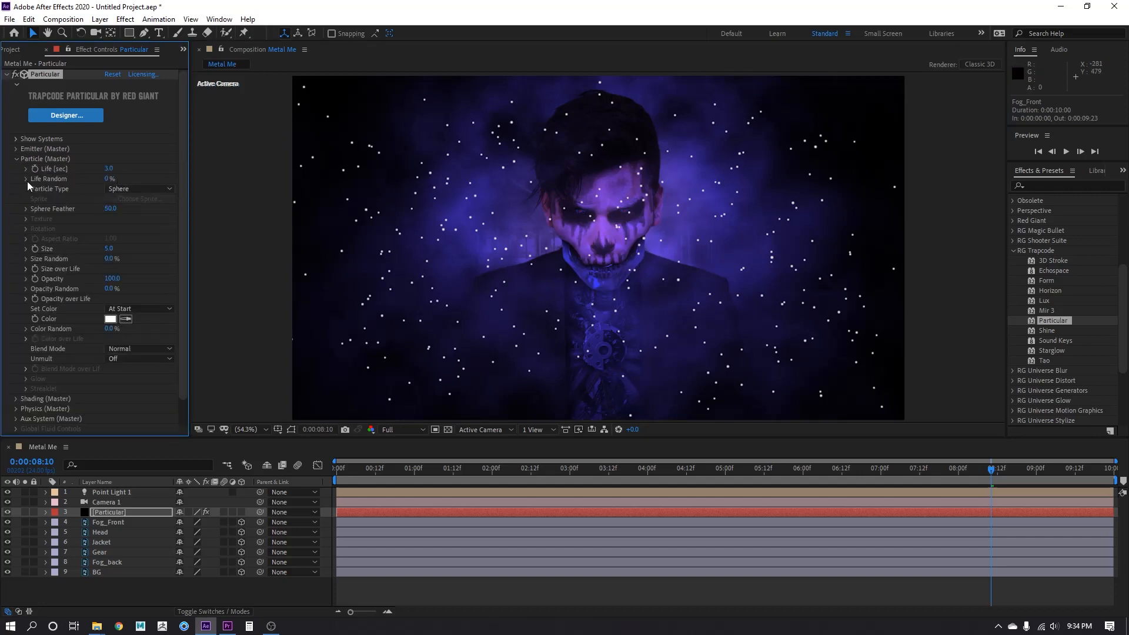
click(110, 178)
text(100)
key(Return)
click(109, 169)
text(6)
key(Return)
Apply the preset curve that rises at the start and falls at the end to the particles' Size over Life.
click(26, 268)
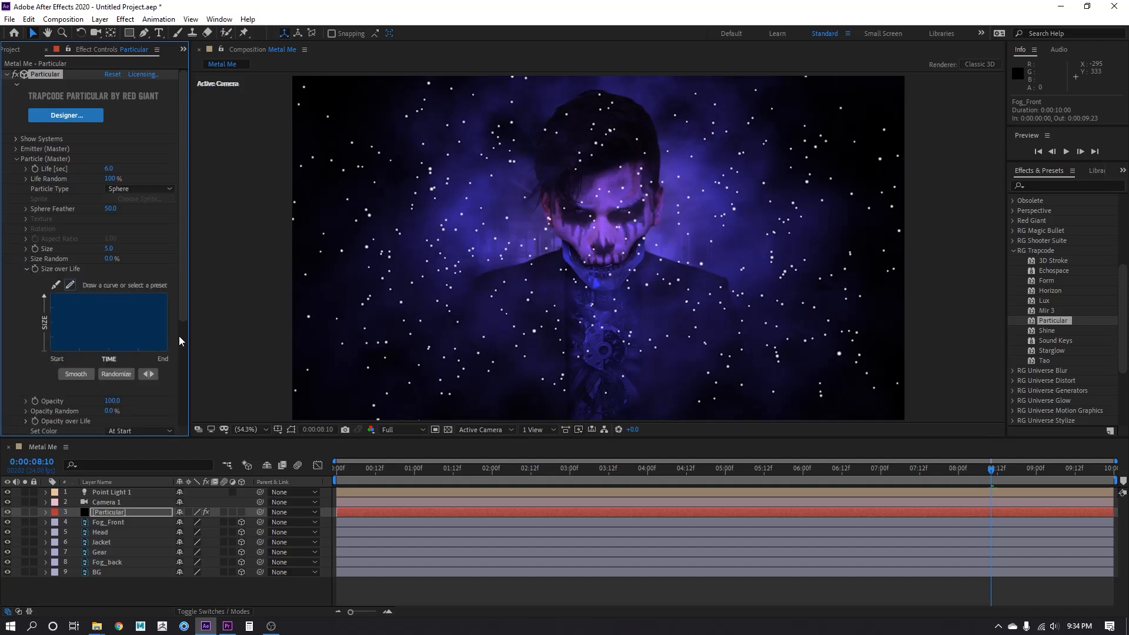
drag(191, 333, 273, 346)
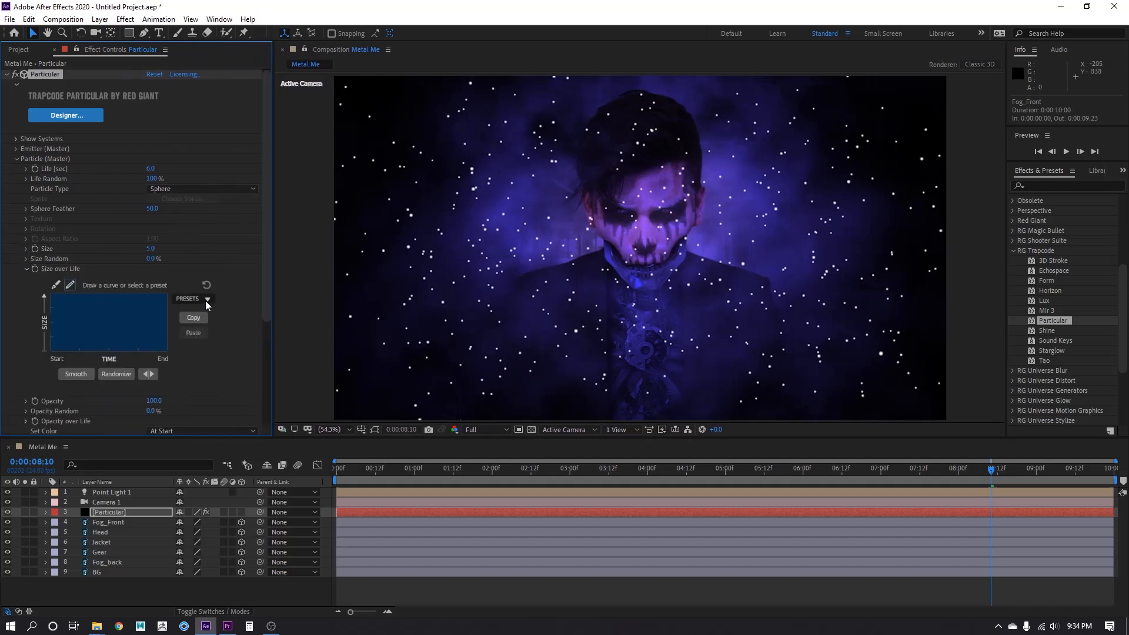
click(199, 349)
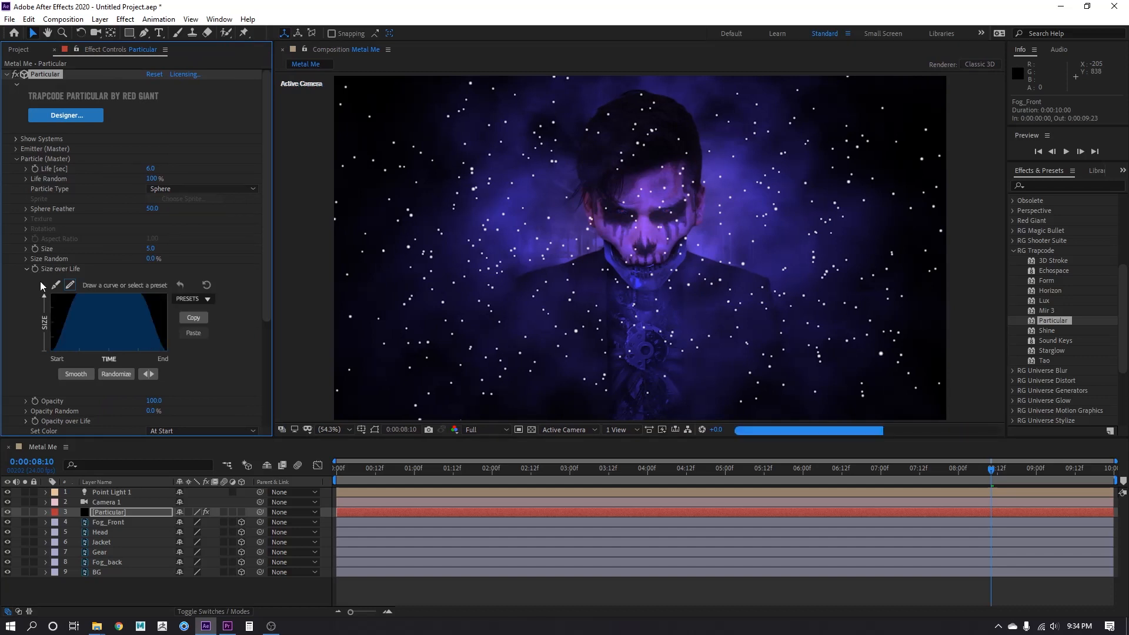
click(27, 269)
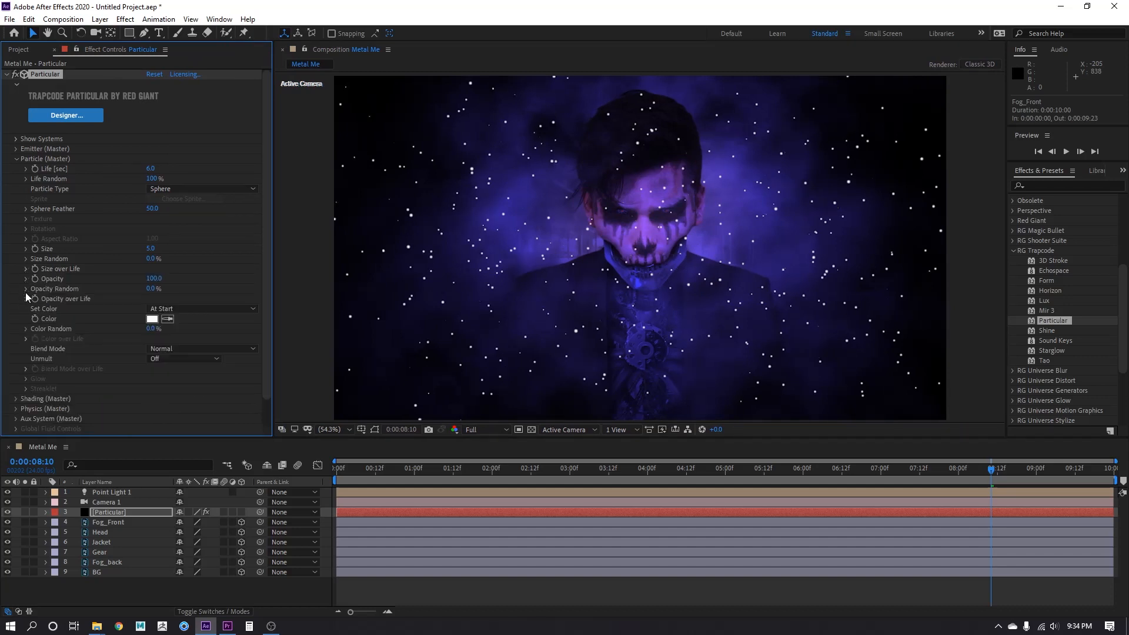
Apply the same rise-and-fall preset curve to the particles' Opacity over Life.
click(26, 289)
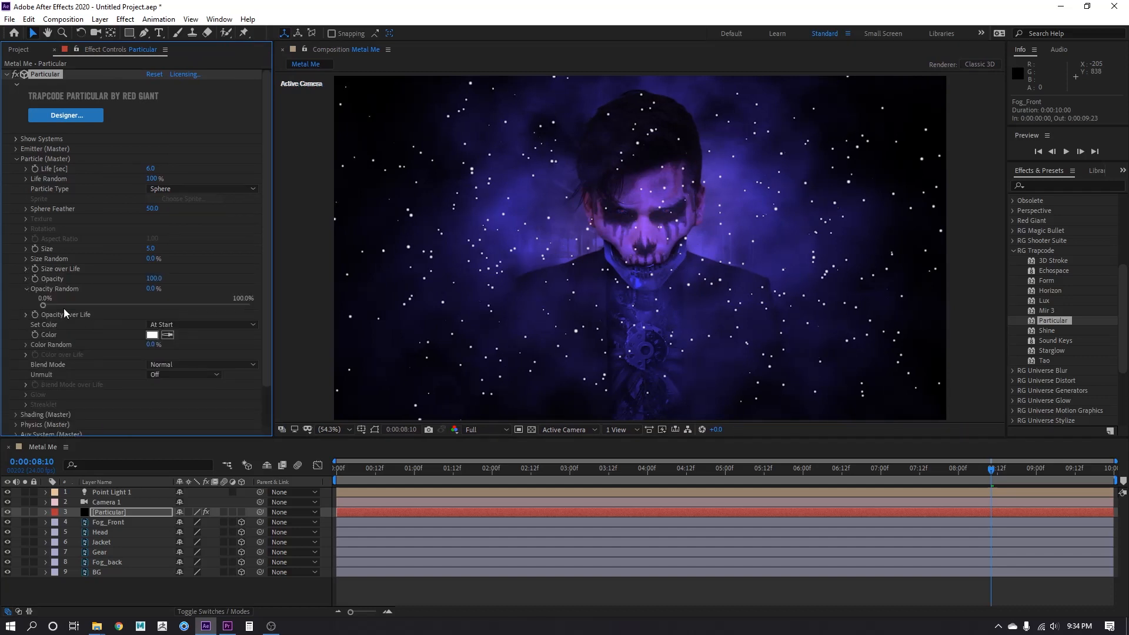
click(26, 291)
click(26, 299)
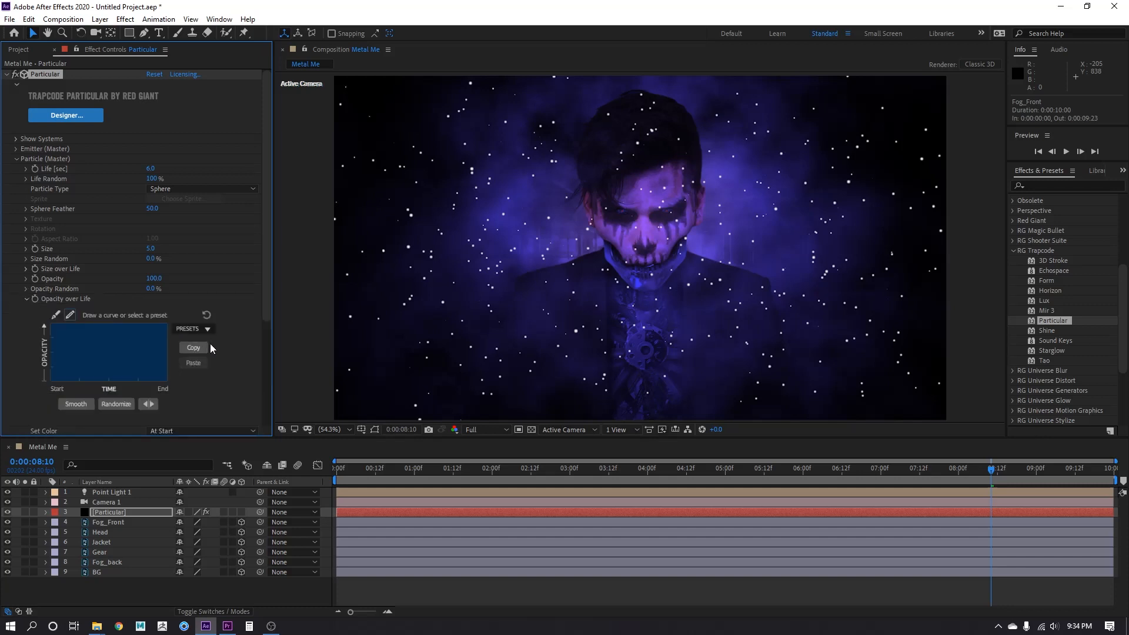
click(201, 330)
click(199, 379)
click(26, 299)
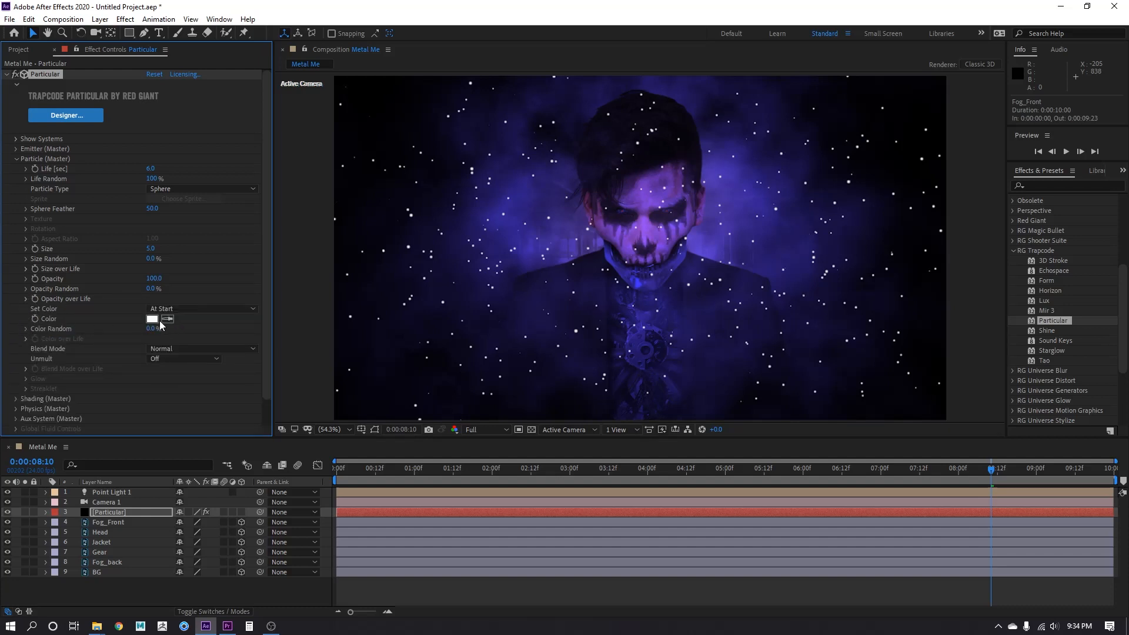
click(26, 299)
click(26, 299)
Hide every layer except Particular, including the camera, the point light and all the image layers.
scroll(22, 371, down, 2)
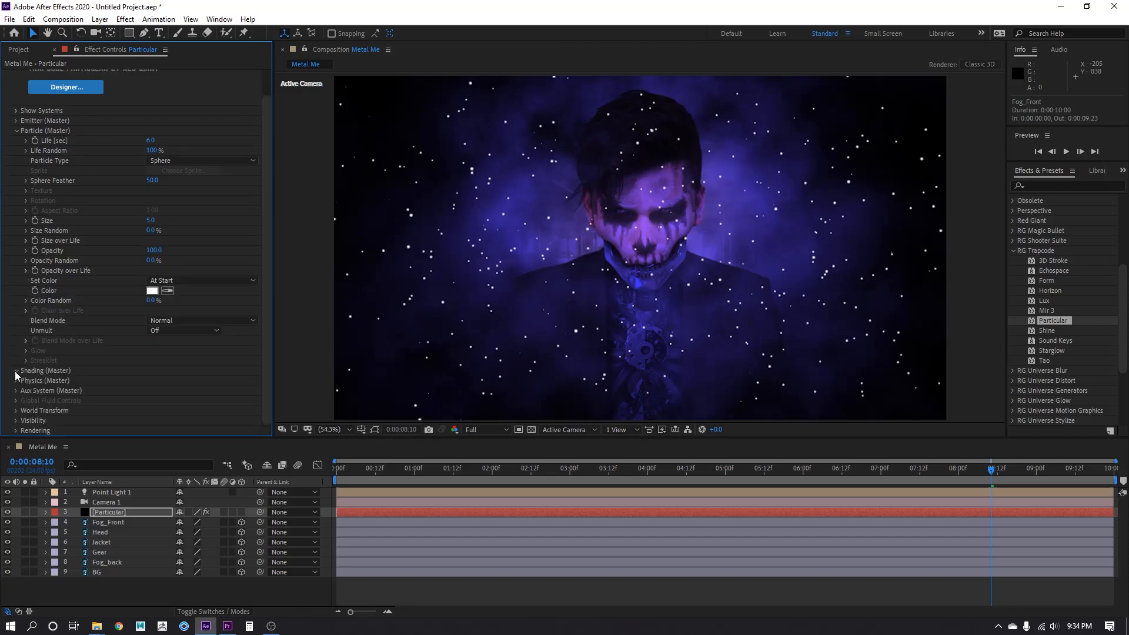
click(16, 371)
scroll(18, 333, down, 4)
click(17, 312)
drag(7, 523, 10, 574)
drag(7, 502, 7, 492)
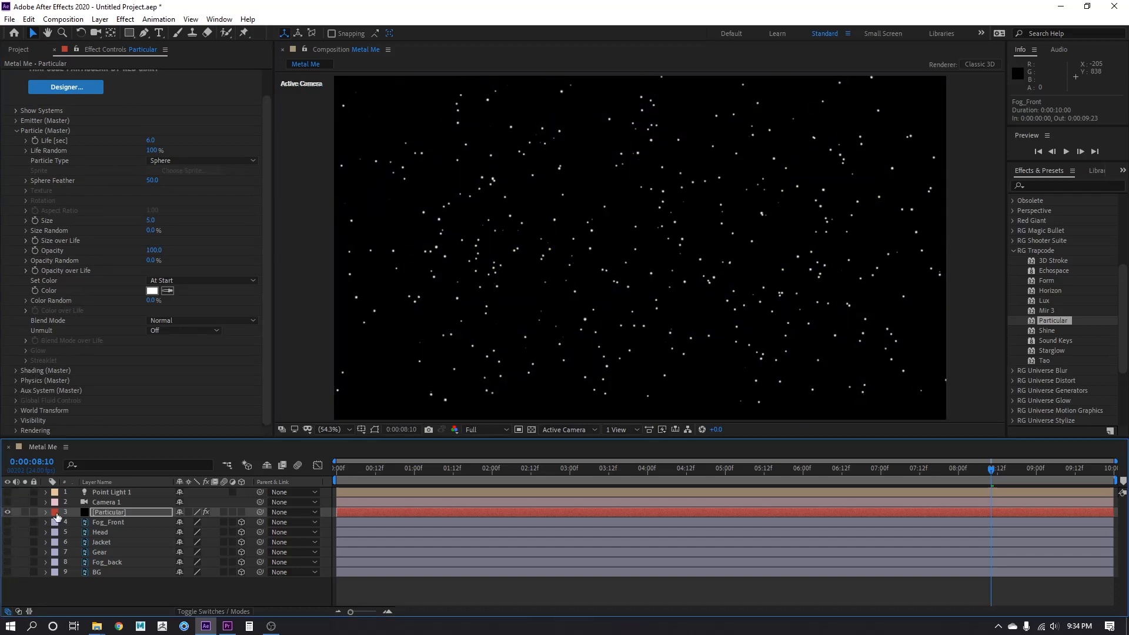
Set Particular's physics gravity to -10 and preview the rising particles.
click(15, 380)
click(150, 392)
text(-10)
key(Return)
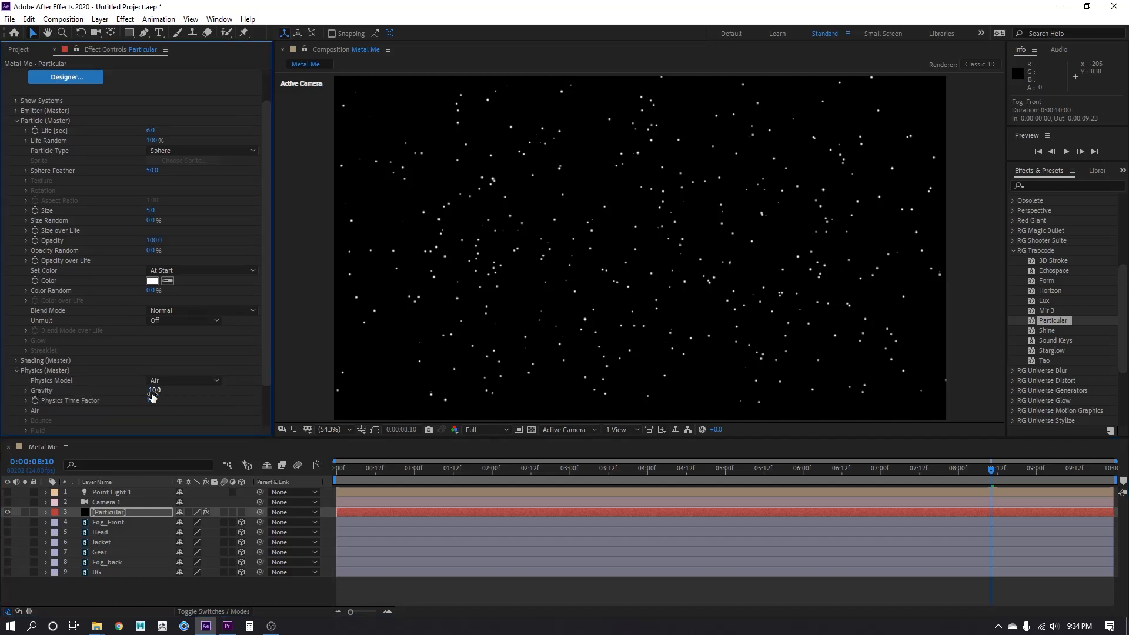
key(space)
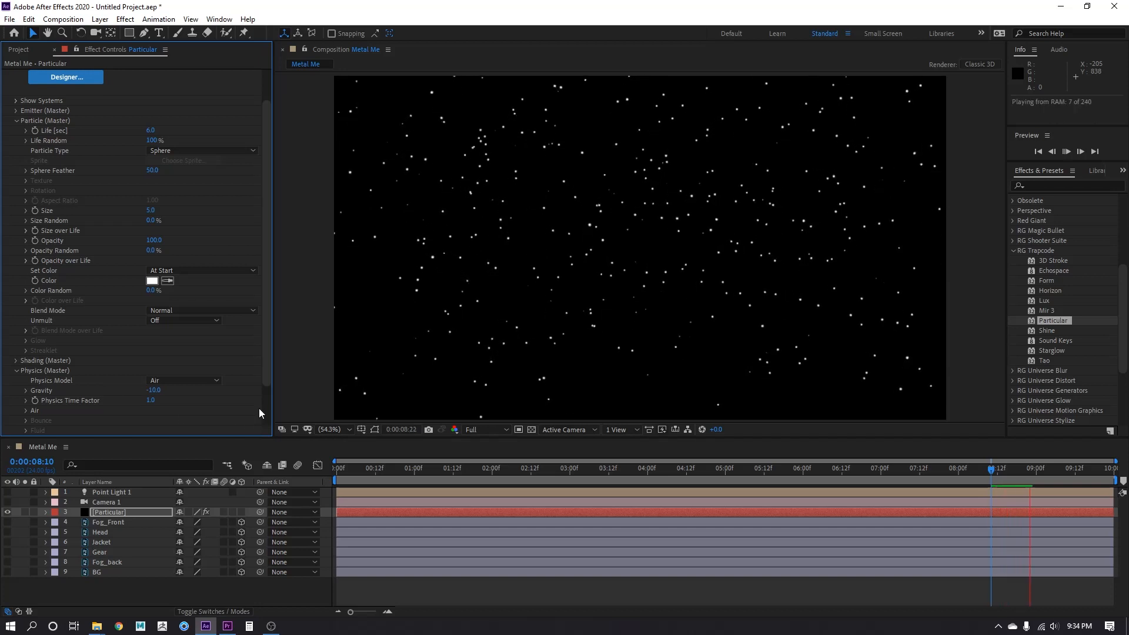
key(space)
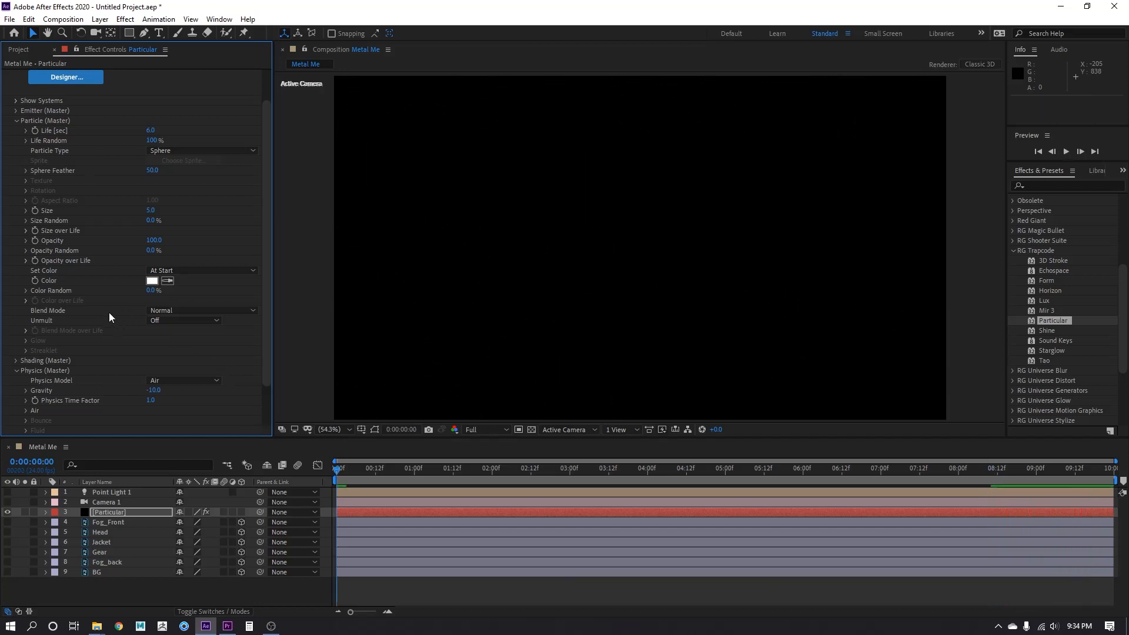
Set the emitter's Velocity from Motion to 0 and preview the particles from 0:00:04:15.
scroll(106, 315, up, 2)
drag(507, 479, 693, 474)
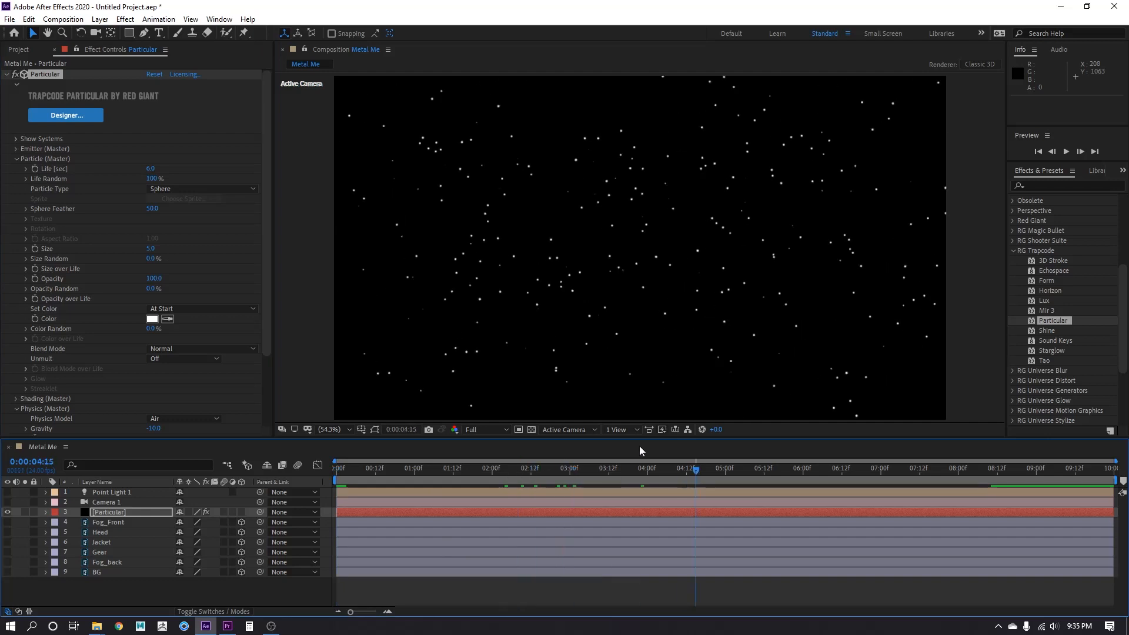
click(17, 159)
click(17, 149)
click(152, 308)
text(0)
key(Return)
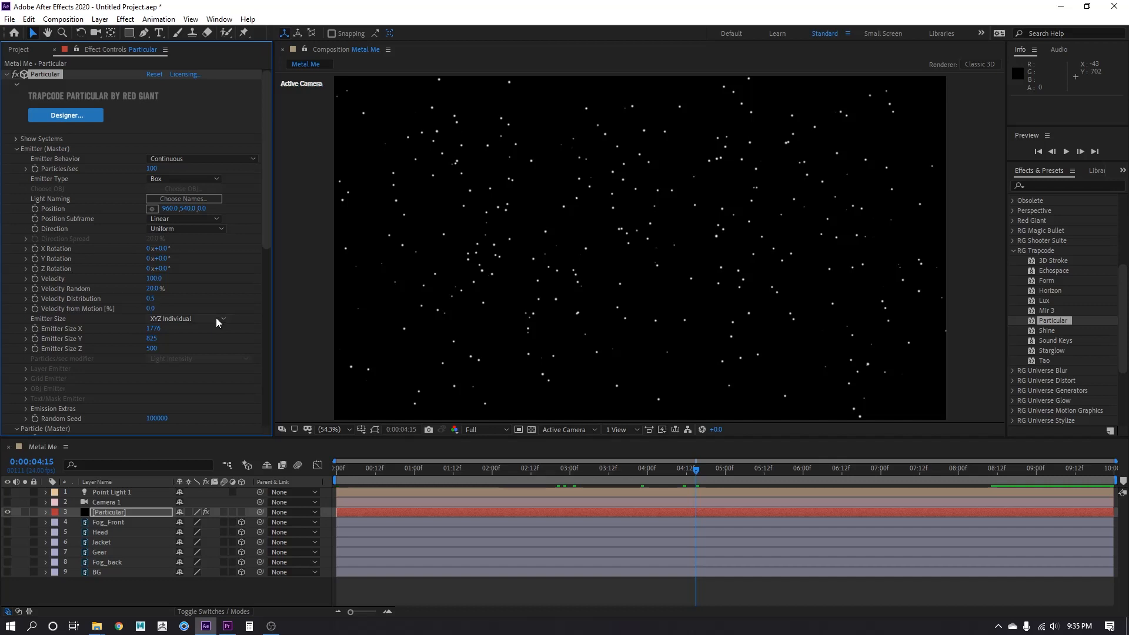
key(space)
key(space)
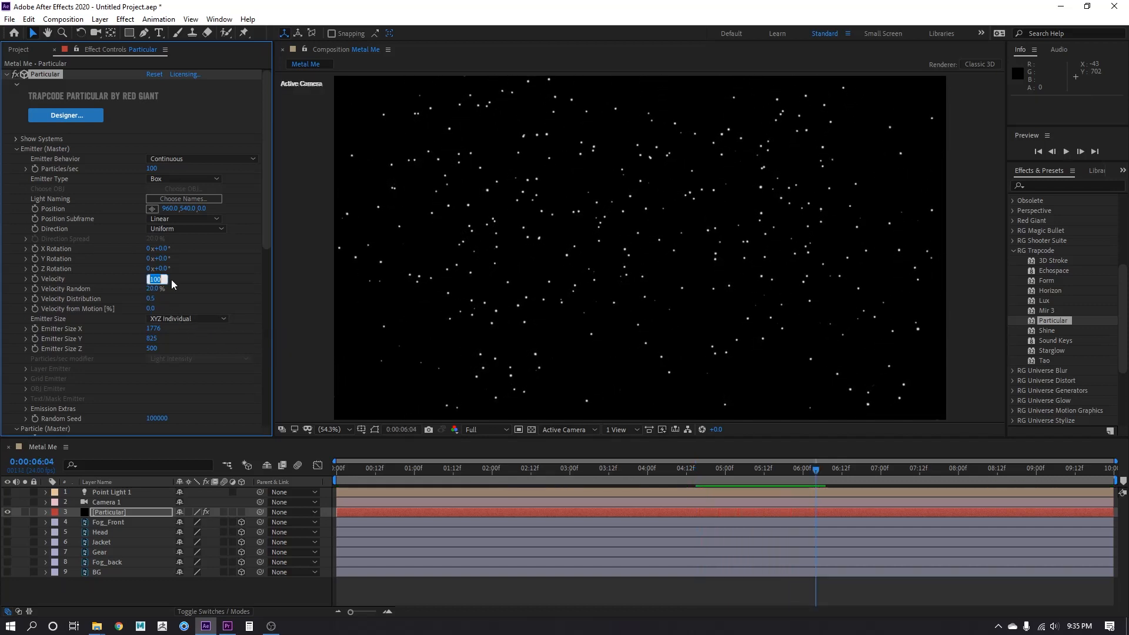
Set the emitter's velocity to 0 and its Velocity from Motion to 10%, and preview the particle movement.
click(149, 308)
text(0)
key(Return)
key(space)
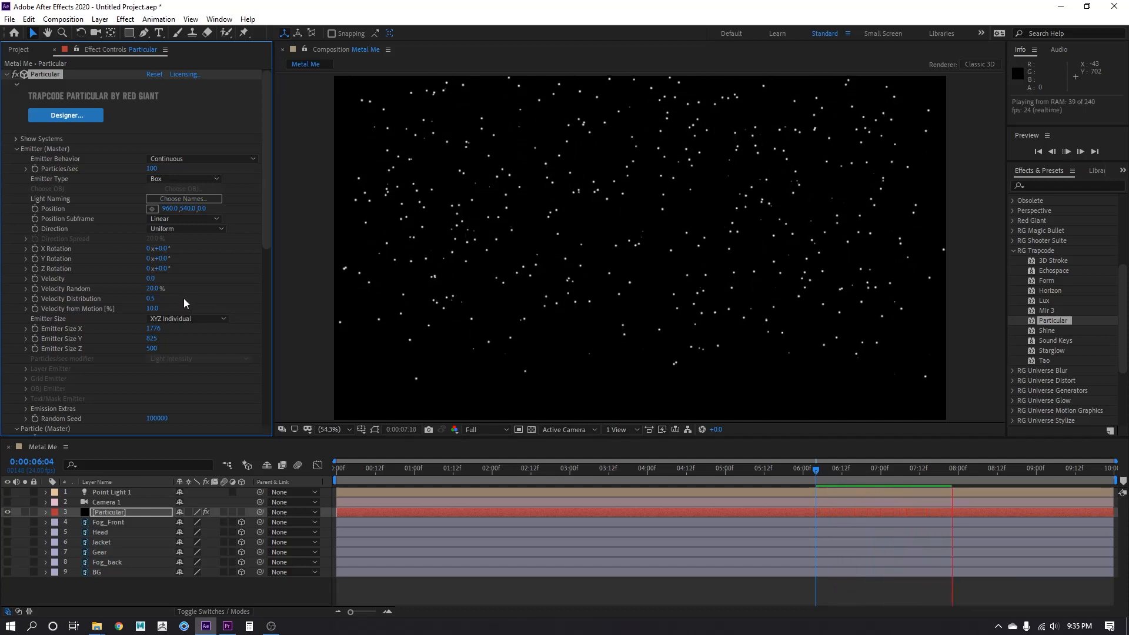
key(space)
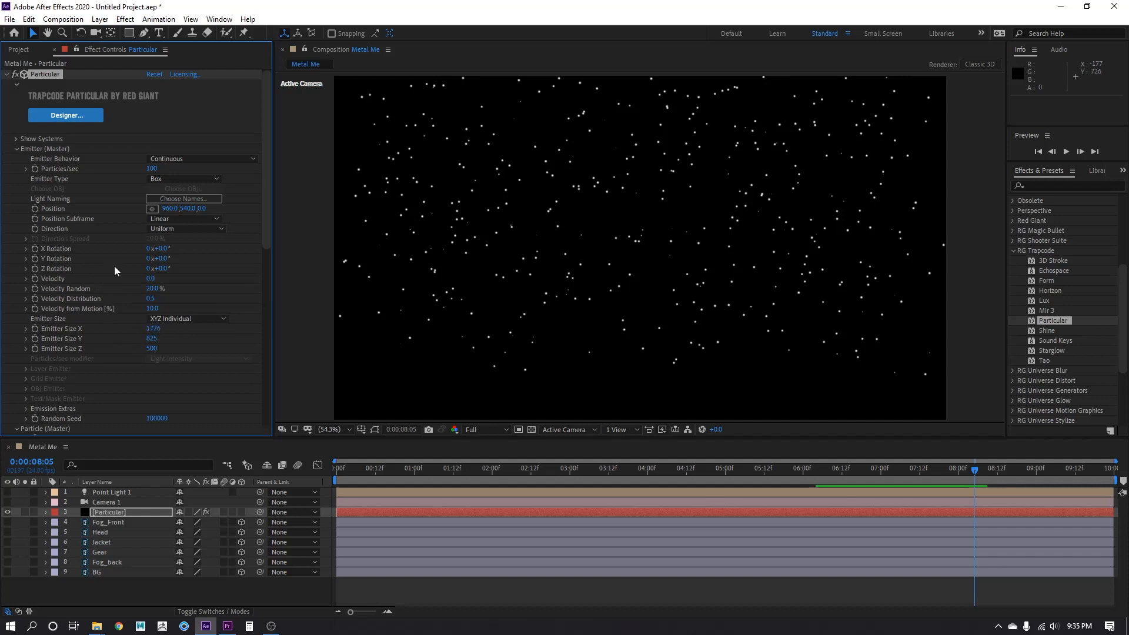
Set the particle size to 3 and the size random to 100%.
click(17, 149)
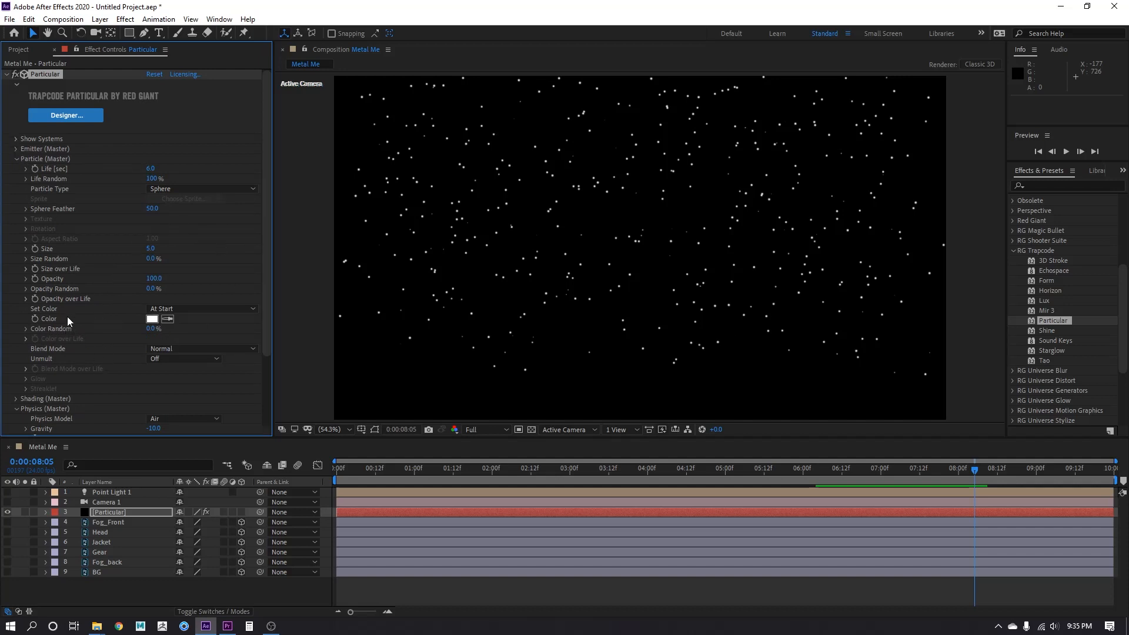
click(151, 249)
text(3)
key(Return)
click(151, 259)
text(100)
key(Return)
Turn on Particular's shading and show Point Light 1 so it lights the particles, and preview the result.
scroll(82, 316, down, 3)
click(47, 311)
click(183, 324)
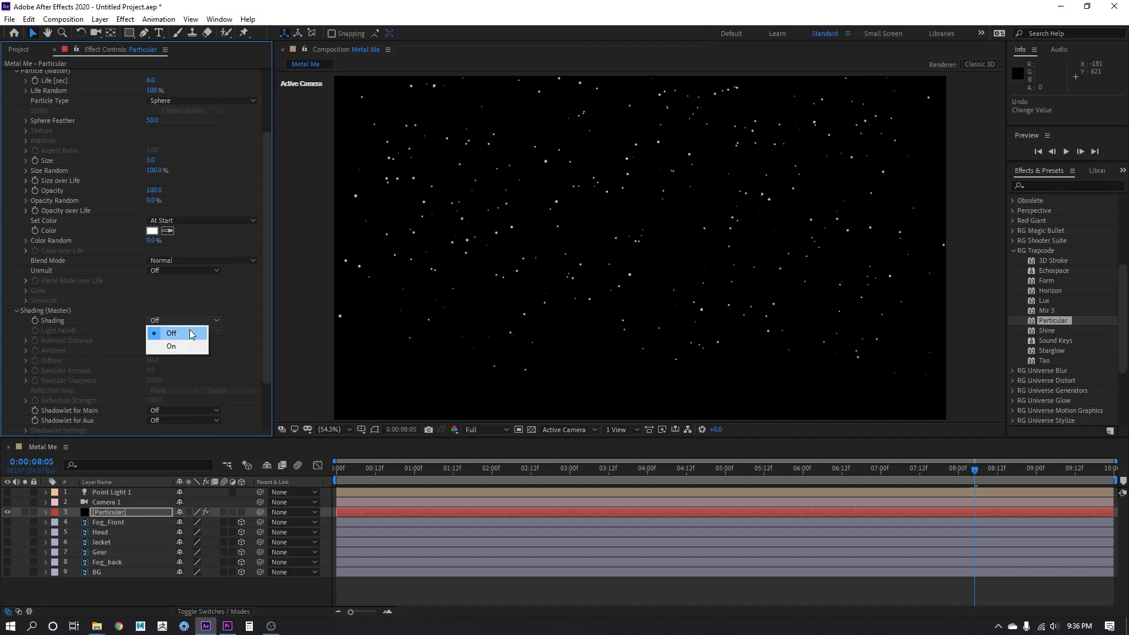
click(182, 347)
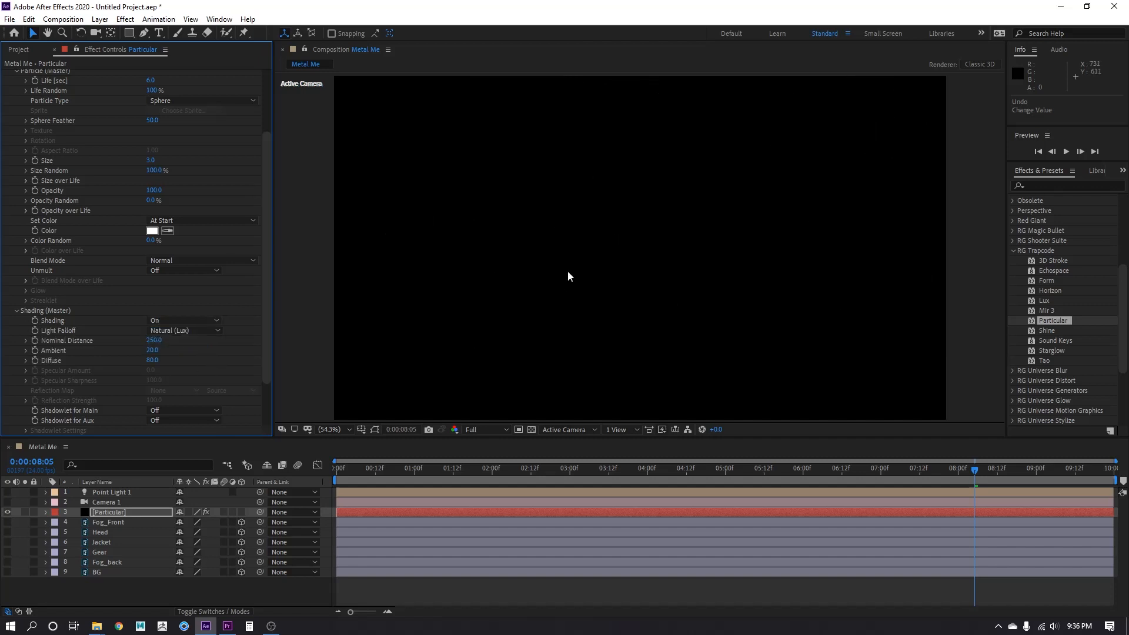
click(7, 493)
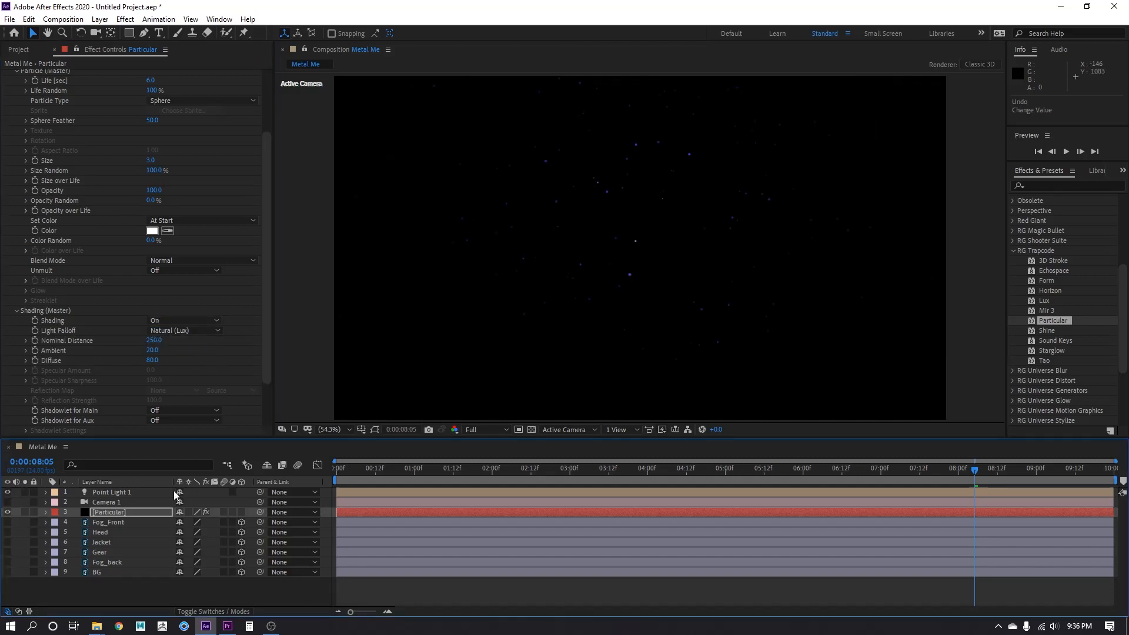
key(space)
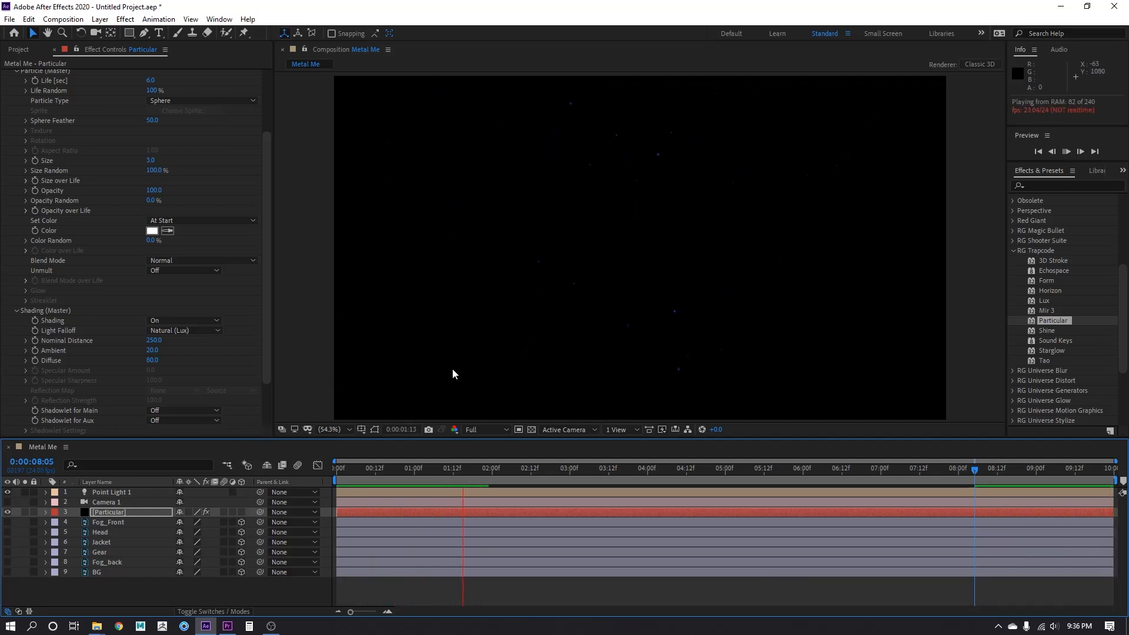
key(space)
Shift the Particular layer about five seconds earlier, extend its end past the composition's end, and preview from the first frame.
drag(787, 512, 385, 519)
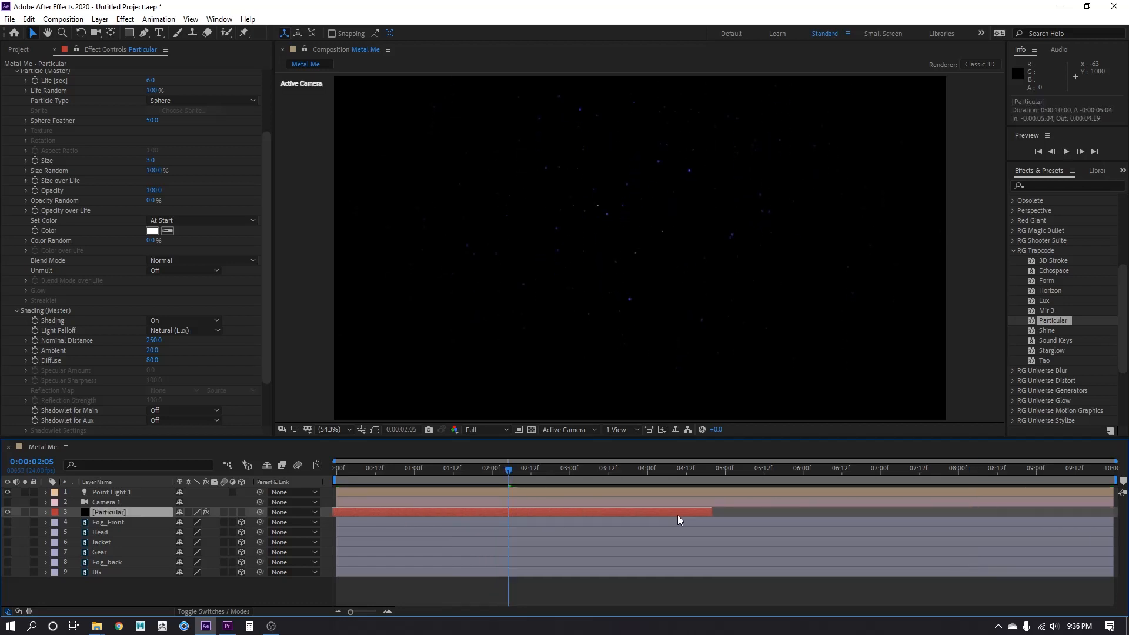
drag(712, 513, 1118, 513)
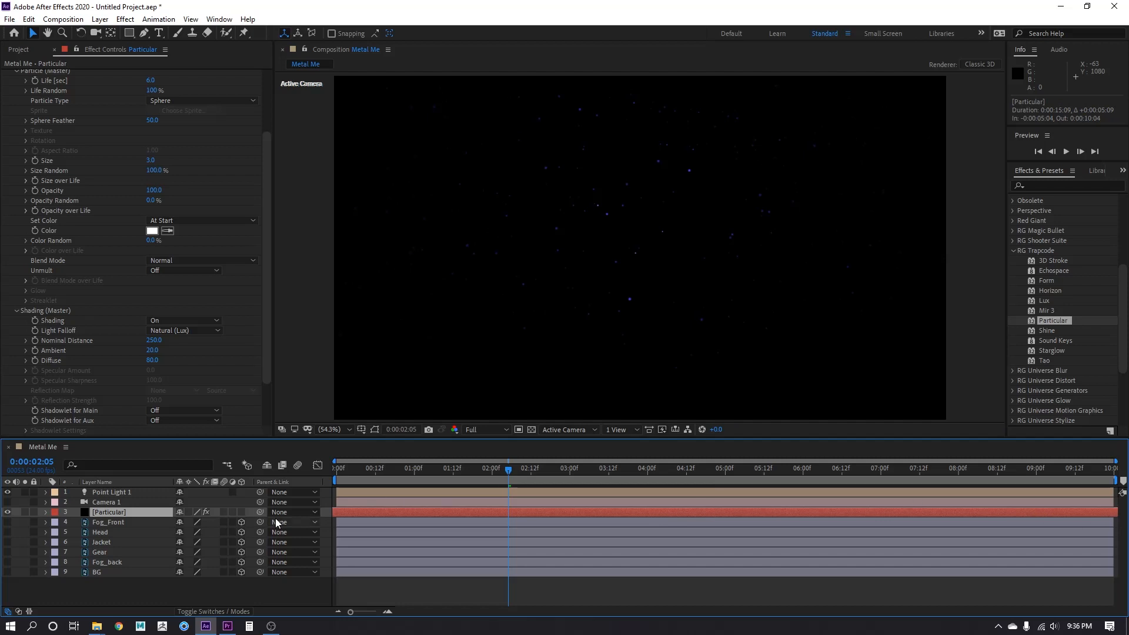
drag(379, 474, 337, 471)
drag(669, 512, 641, 513)
key(space)
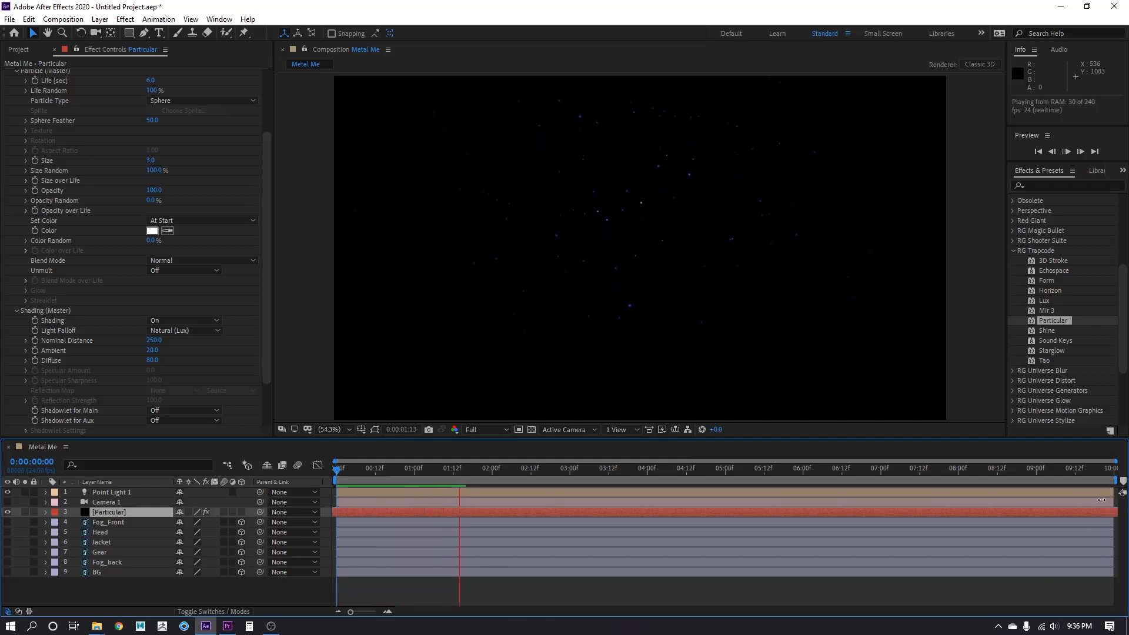
key(space)
Show the artwork layers Fog_Front through BG and preview the particles over the portrait.
drag(9, 519, 13, 571)
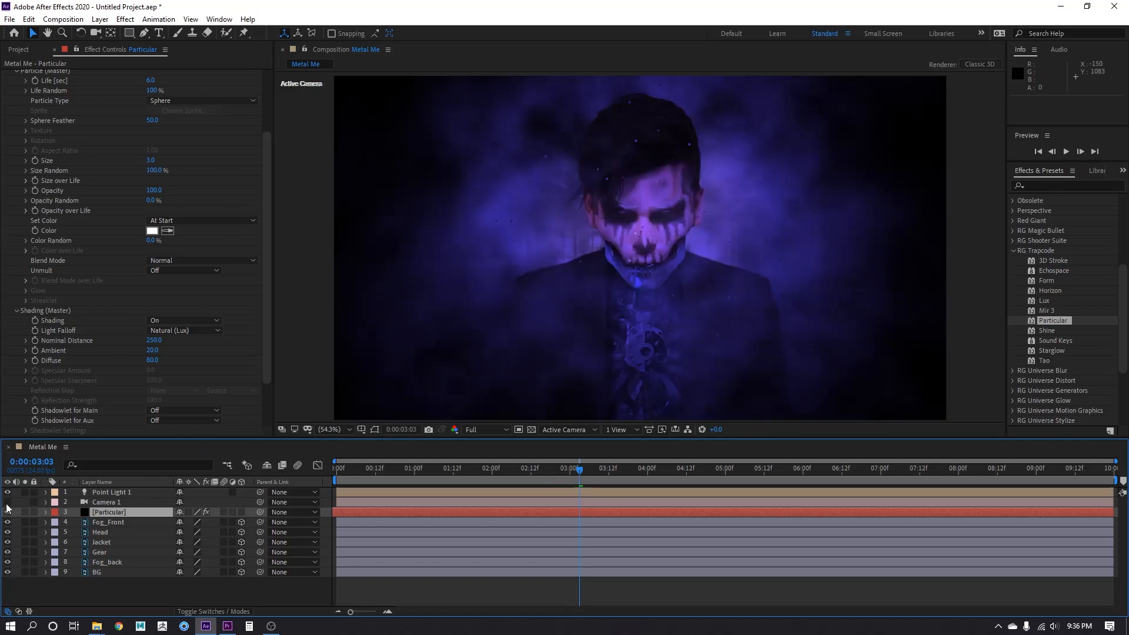
key(space)
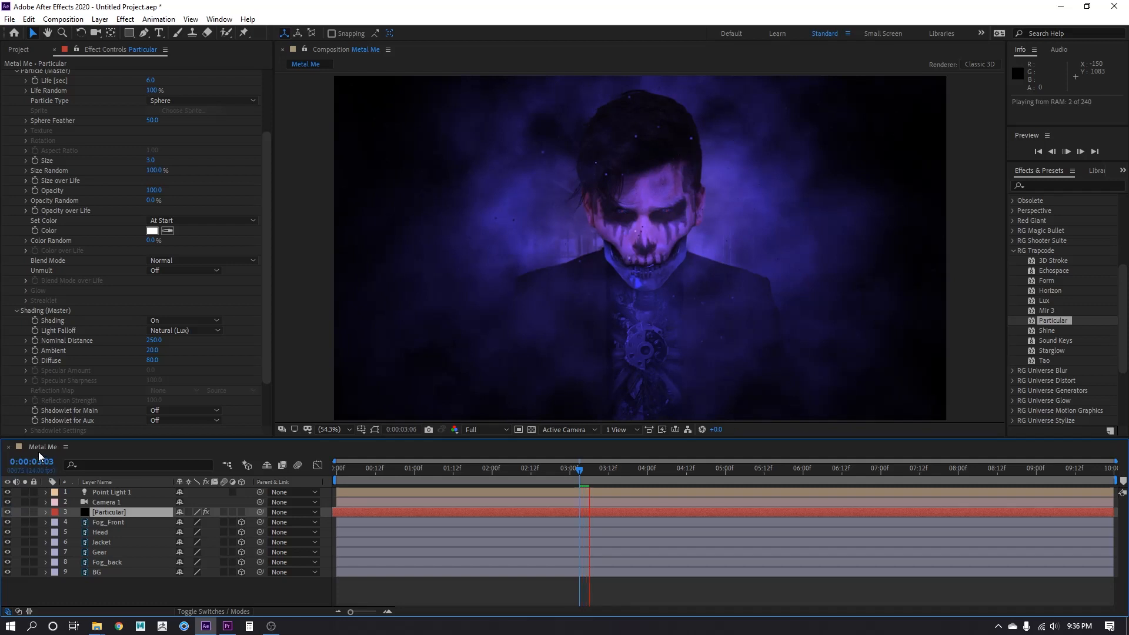
key(space)
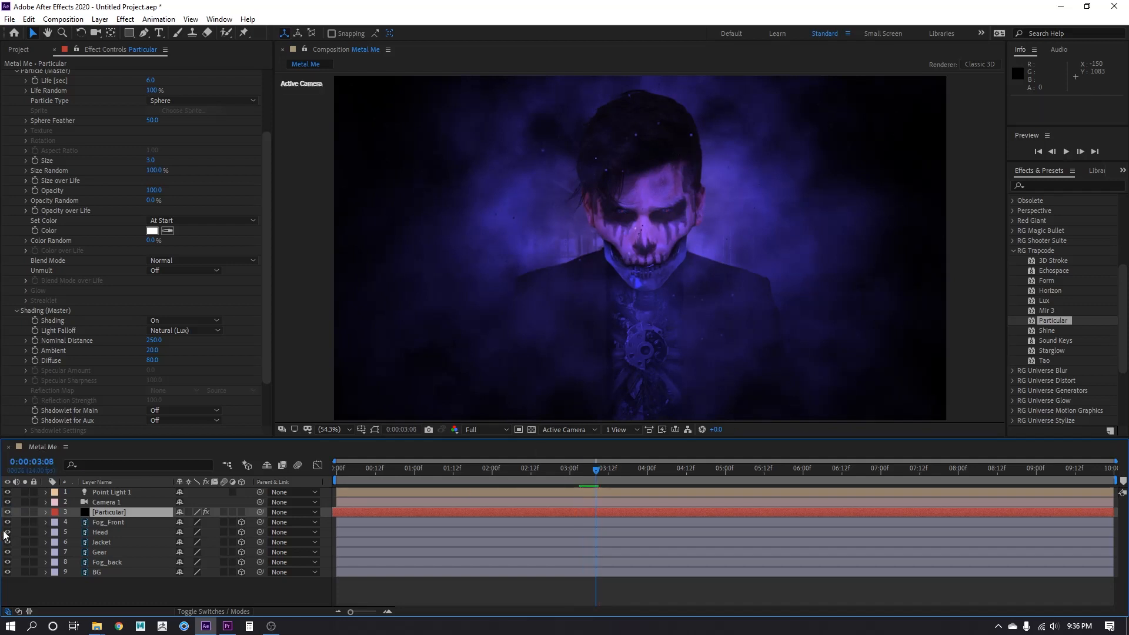
Hide the artwork layers Fog_Front through BG and preview the particles alone.
drag(7, 522, 7, 572)
key(space)
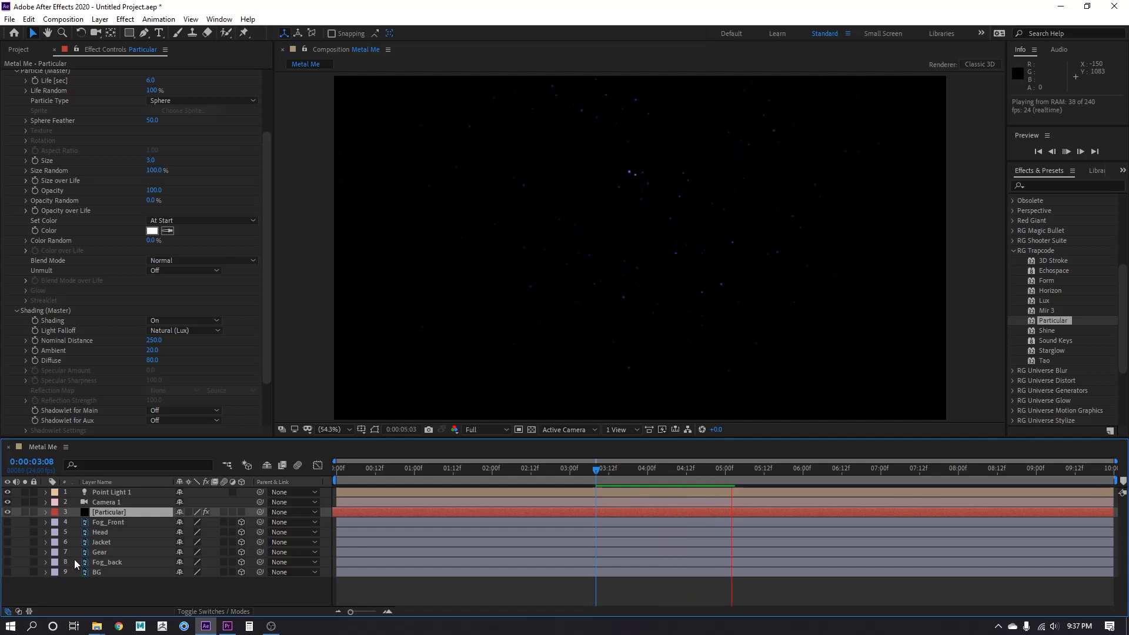
key(space)
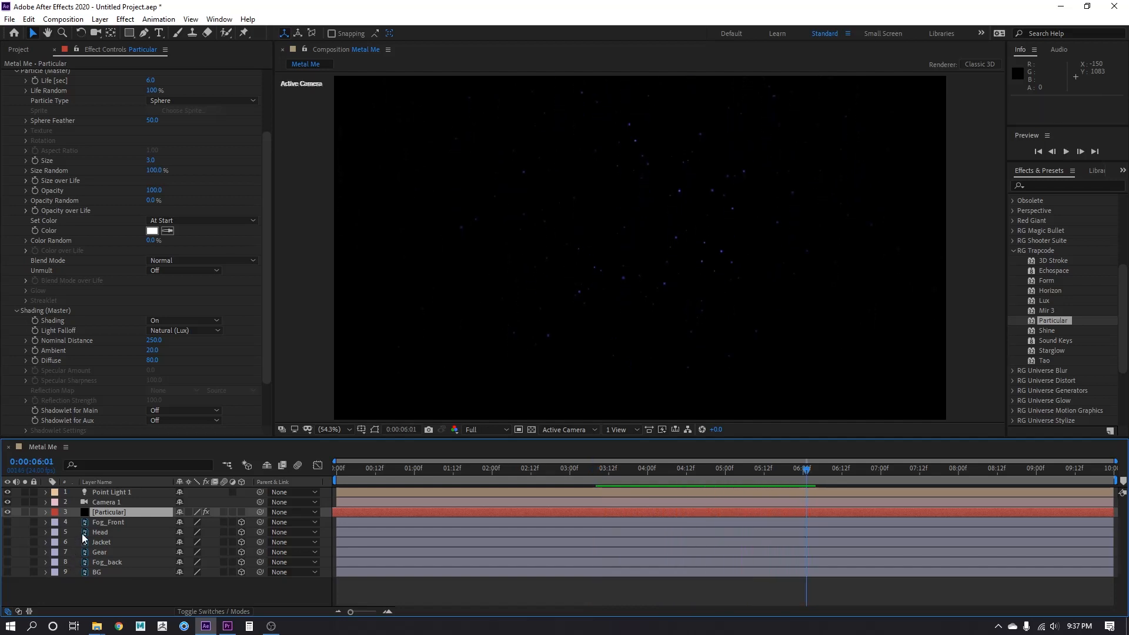
Try a higher Nominal Distance for the particle shading, check it against the artwork, and undo the changes.
scroll(116, 326, down, 3)
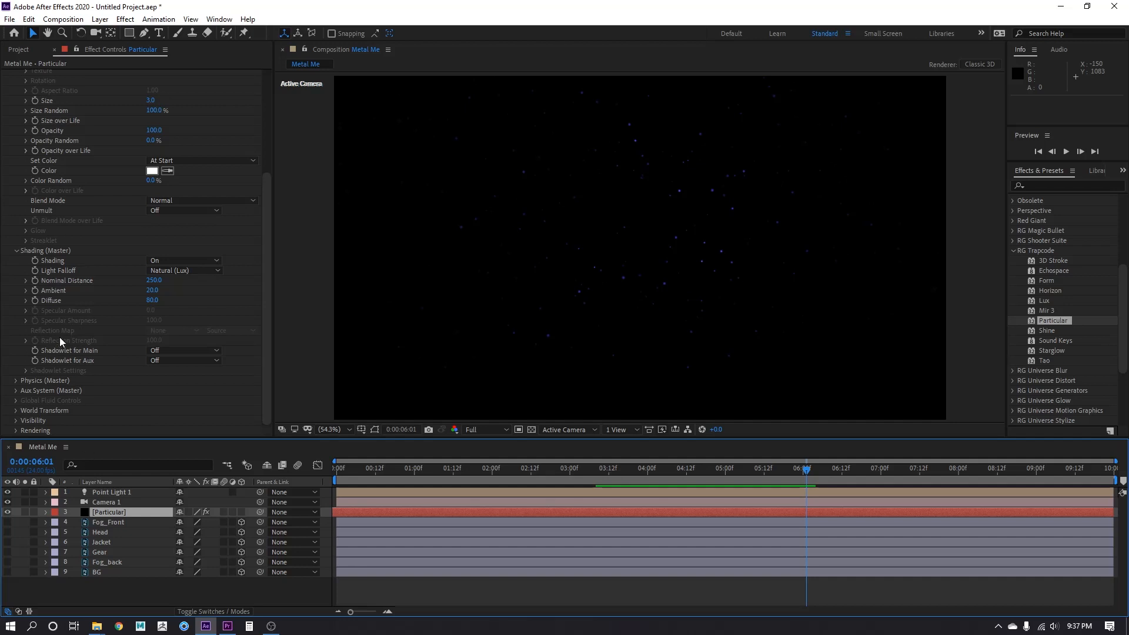
mouse_move(151, 281)
mouse_down()
mouse_move(131, 280)
mouse_move(146, 280)
mouse_up()
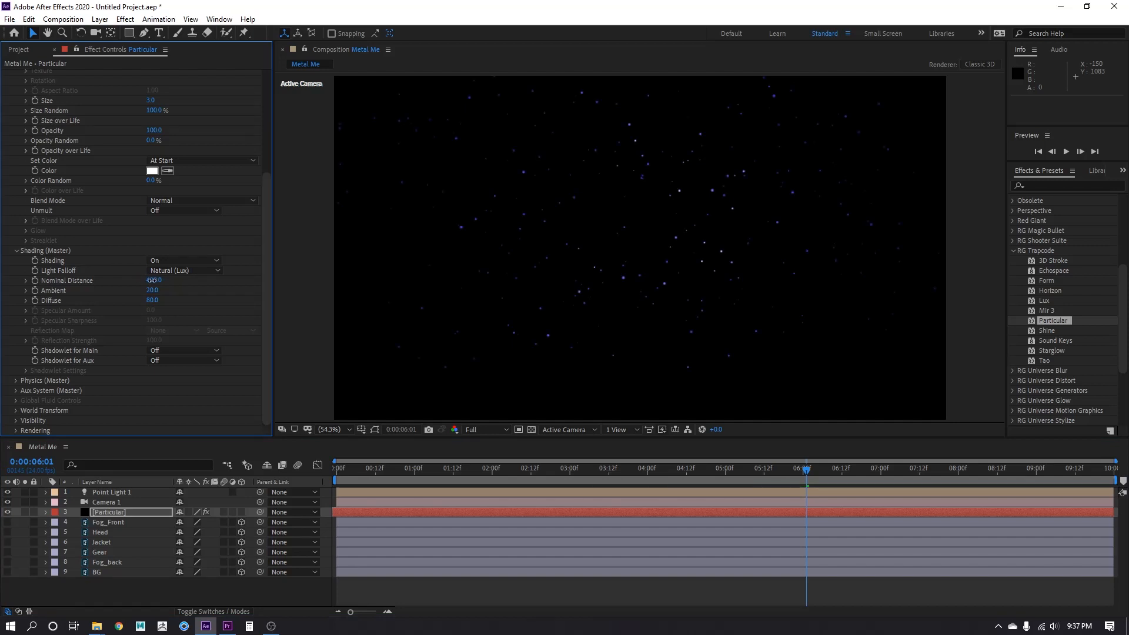
drag(8, 522, 10, 573)
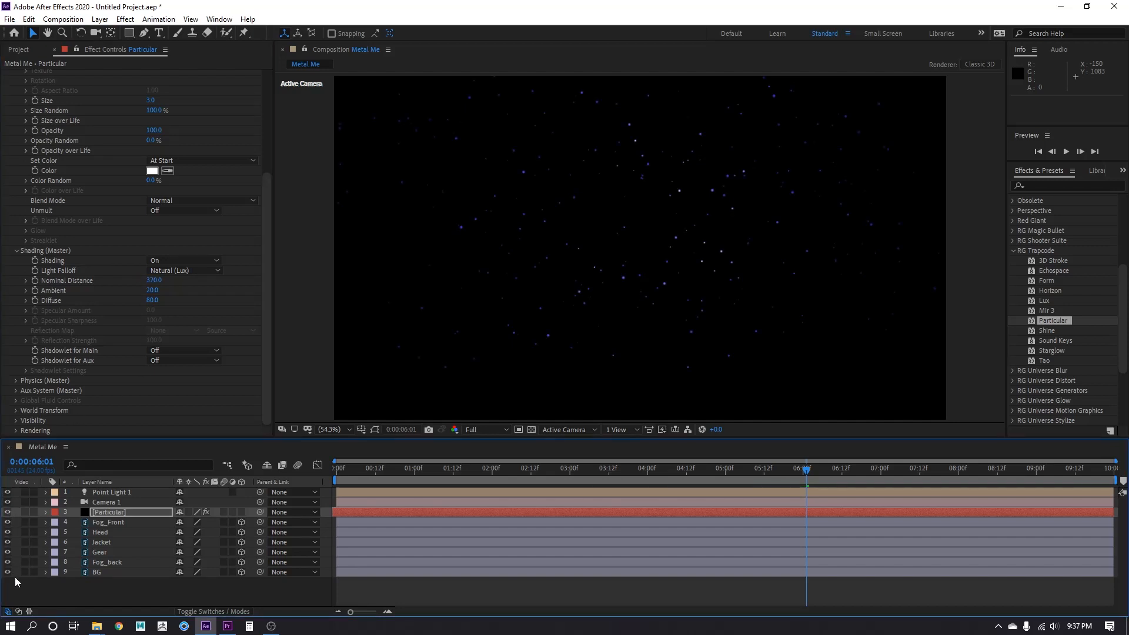
drag(154, 281, 145, 281)
key(ctrl+z)
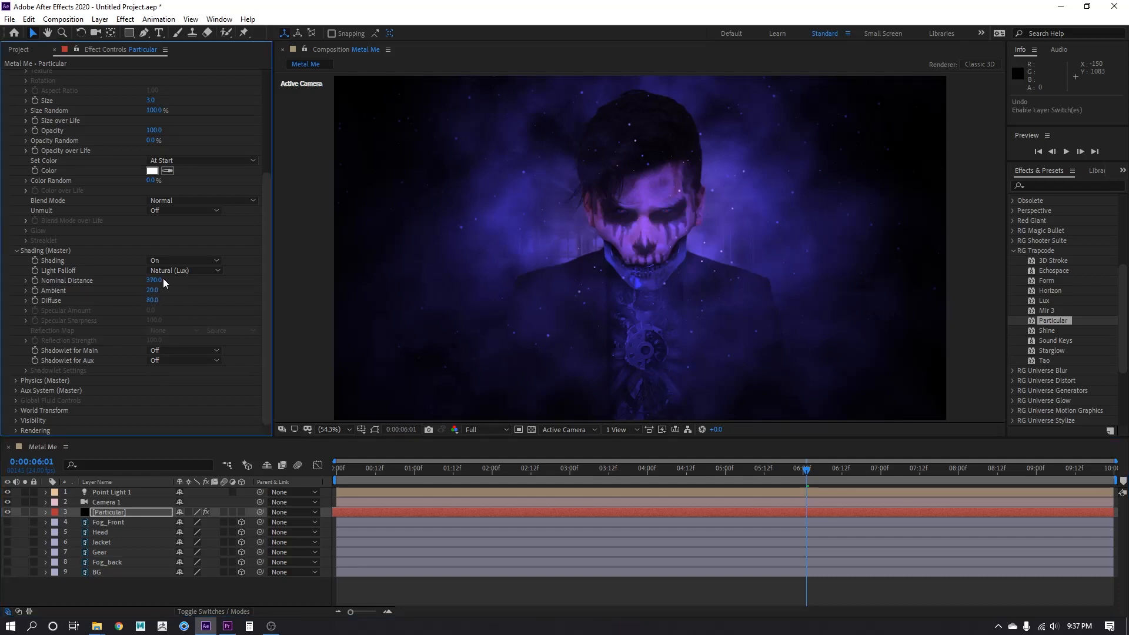
key(ctrl+z)
drag(161, 287, 165, 287)
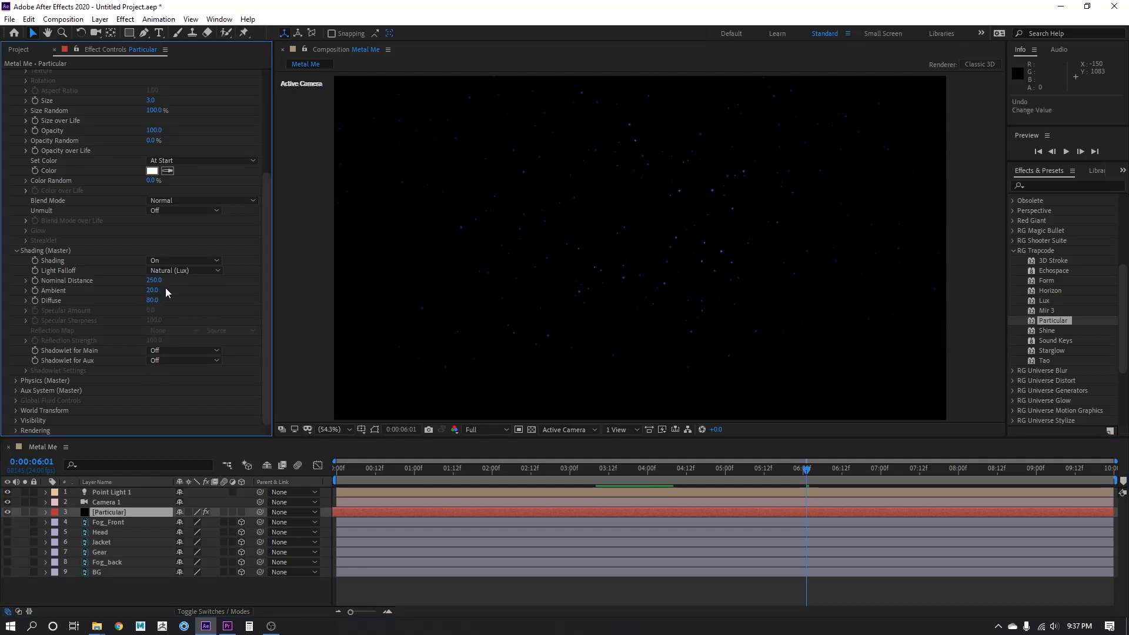
Show the artwork layers Fog_Front through BG and switch the composition to two horizontal views.
drag(9, 522, 8, 572)
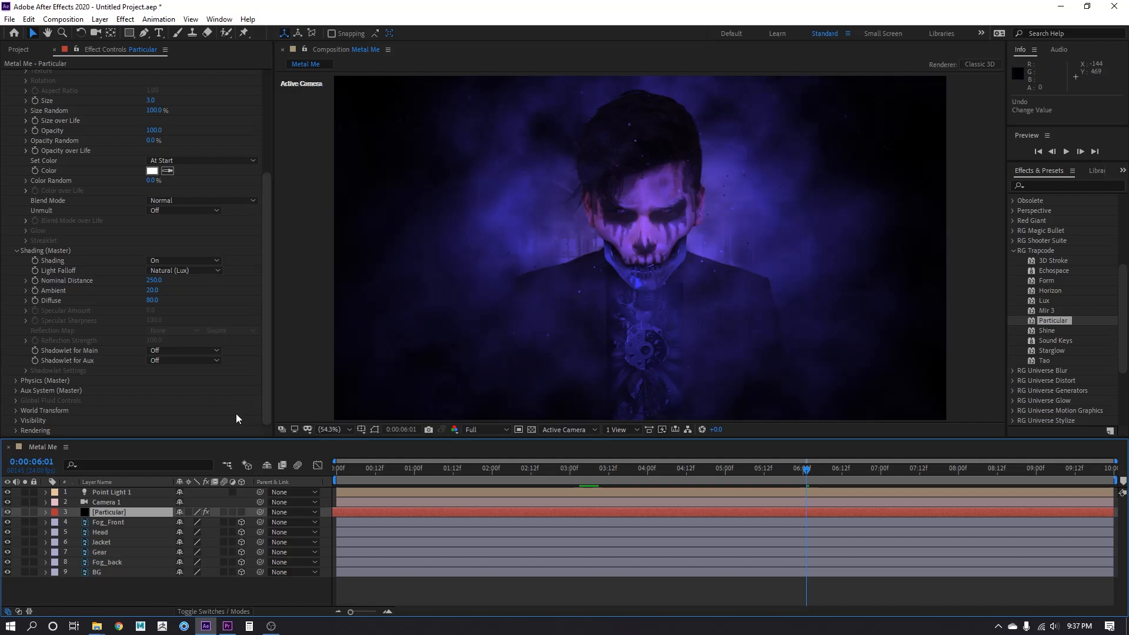
click(608, 431)
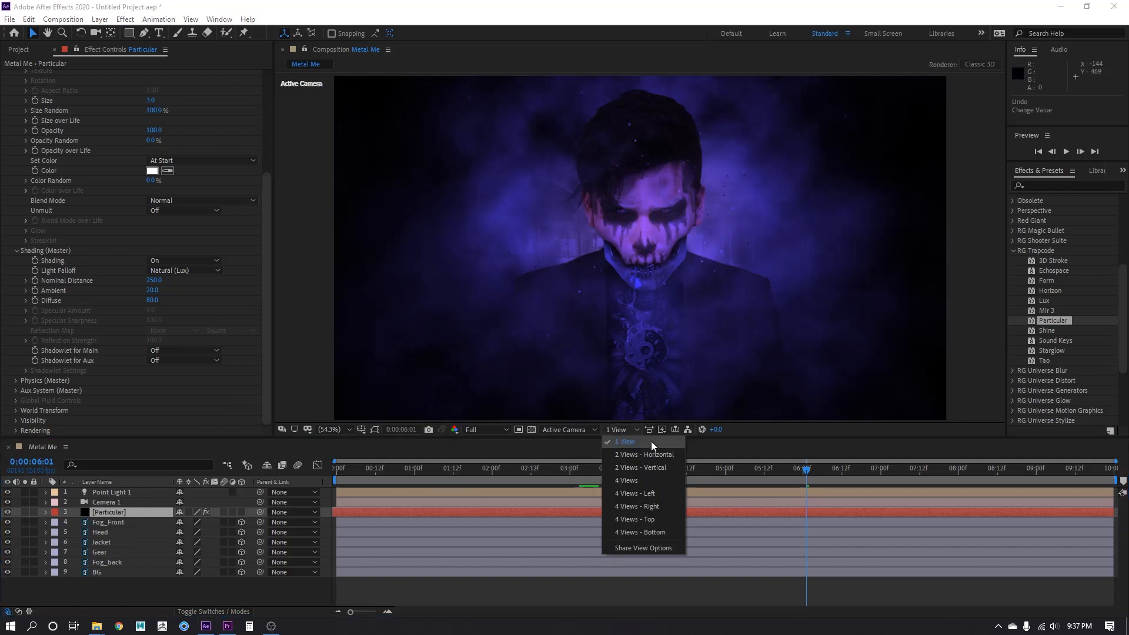
click(648, 454)
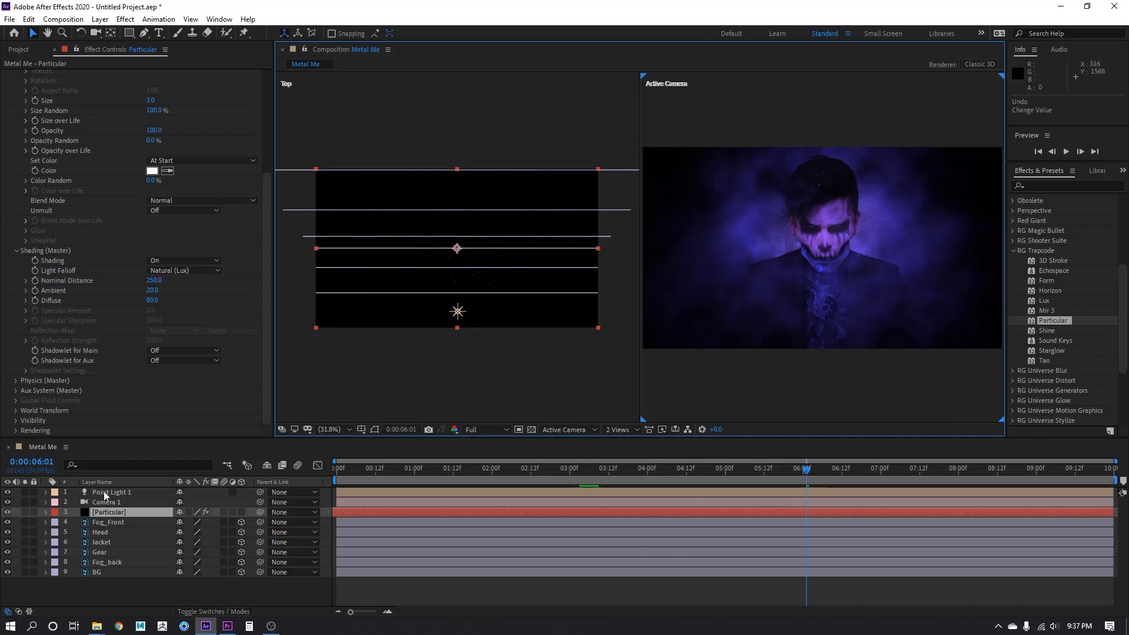
Turn off Particular's shading and expand its World Transform settings.
click(177, 263)
click(217, 274)
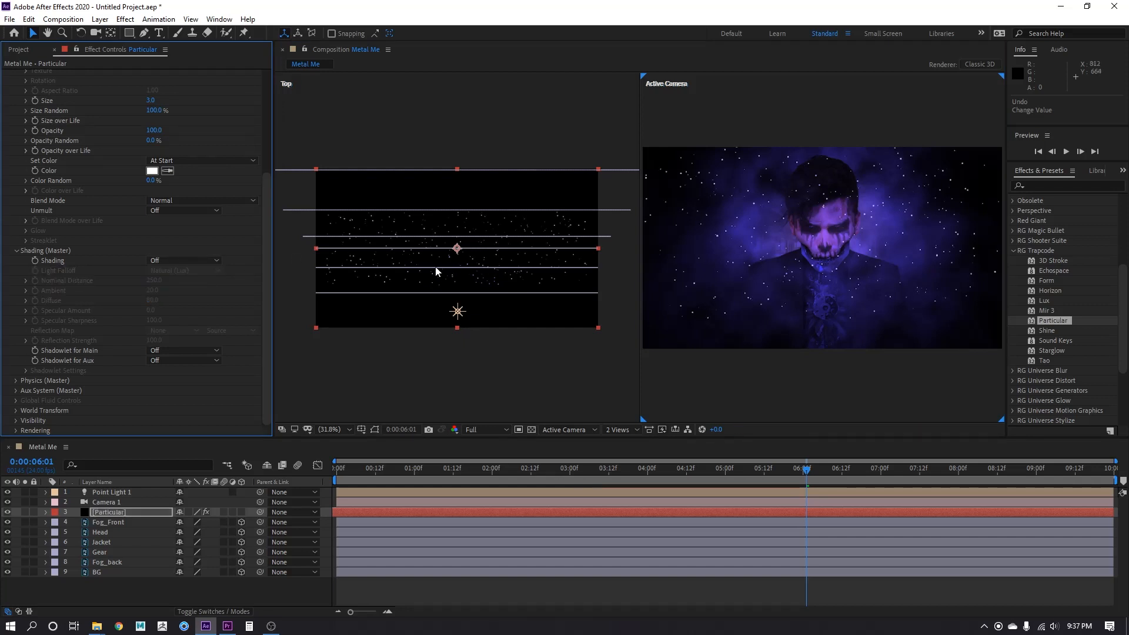
scroll(89, 393, up, 3)
scroll(89, 393, down, 3)
click(16, 411)
scroll(100, 362, down, 2)
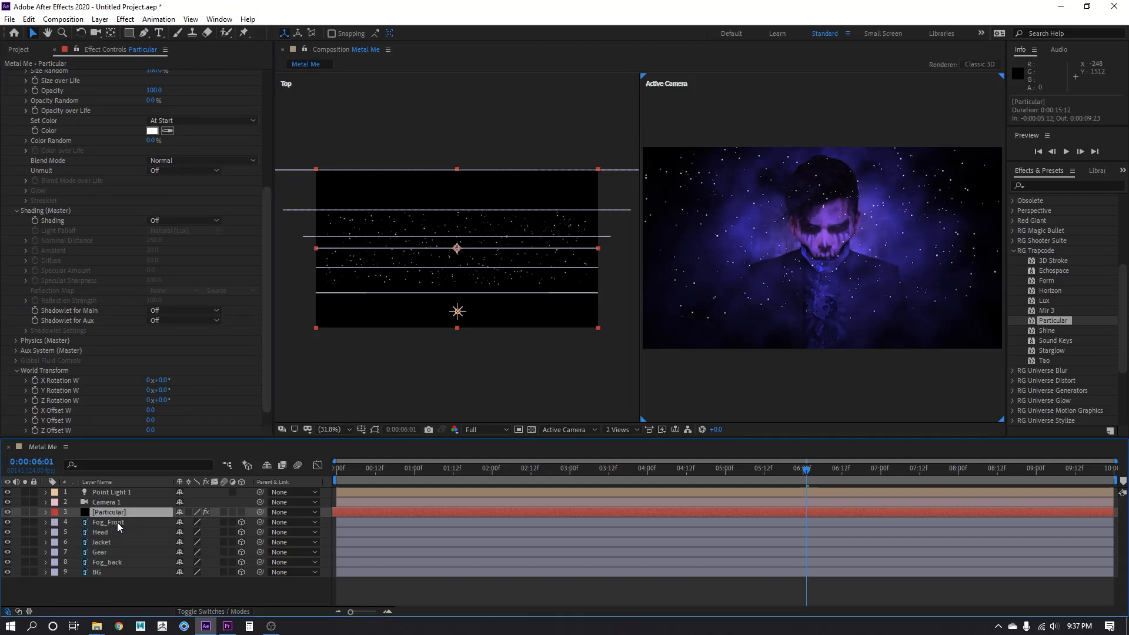
Duplicate the Particular layer, hide the lower copy, and set the upper copy's Z Offset W to -200.
key(ctrl+d)
click(7, 523)
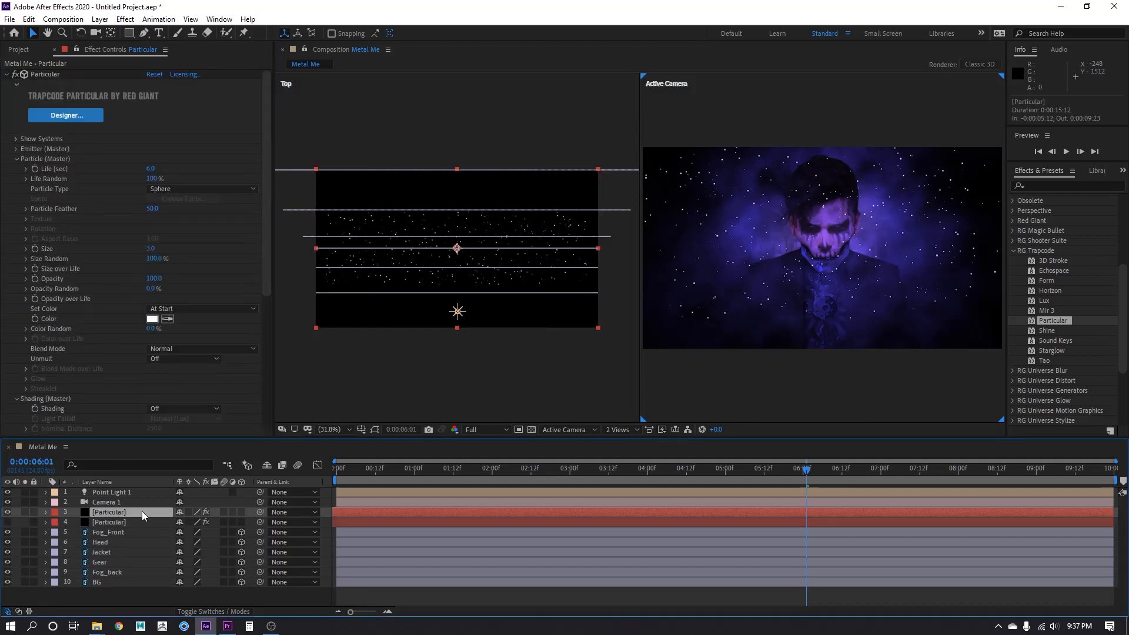
scroll(117, 300, down, 10)
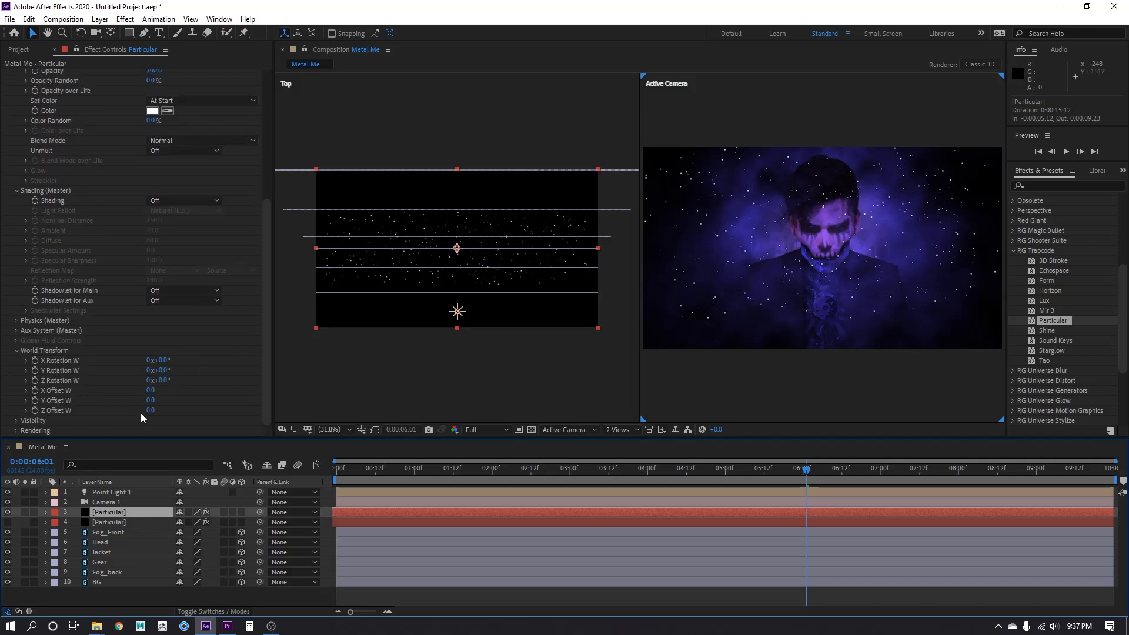
drag(150, 410, 108, 411)
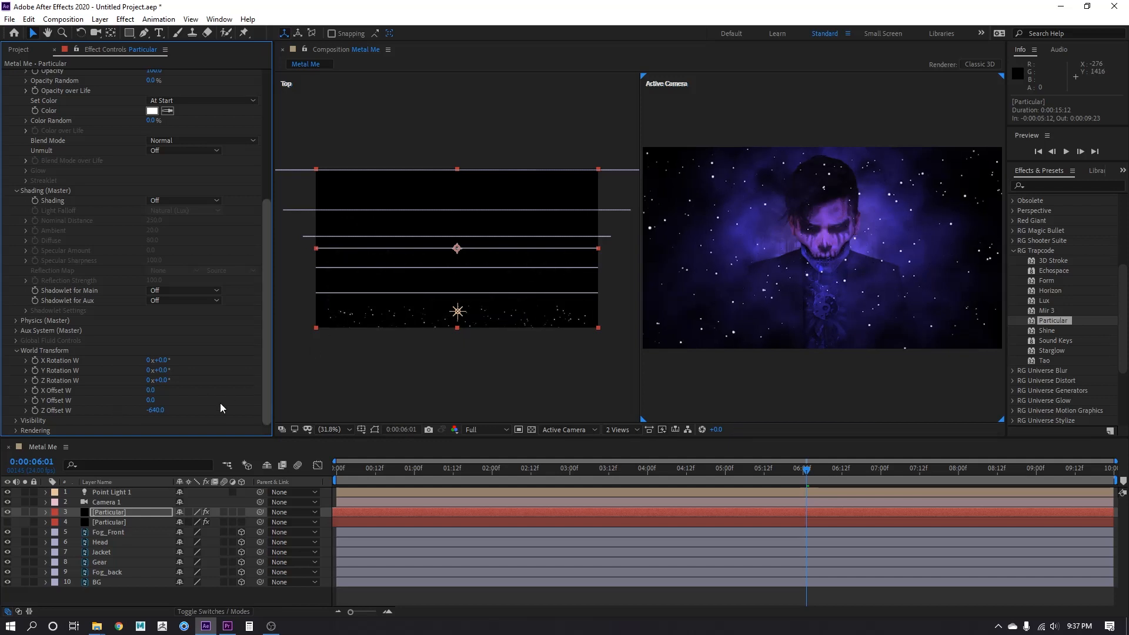
drag(154, 410, 180, 410)
drag(159, 410, 151, 417)
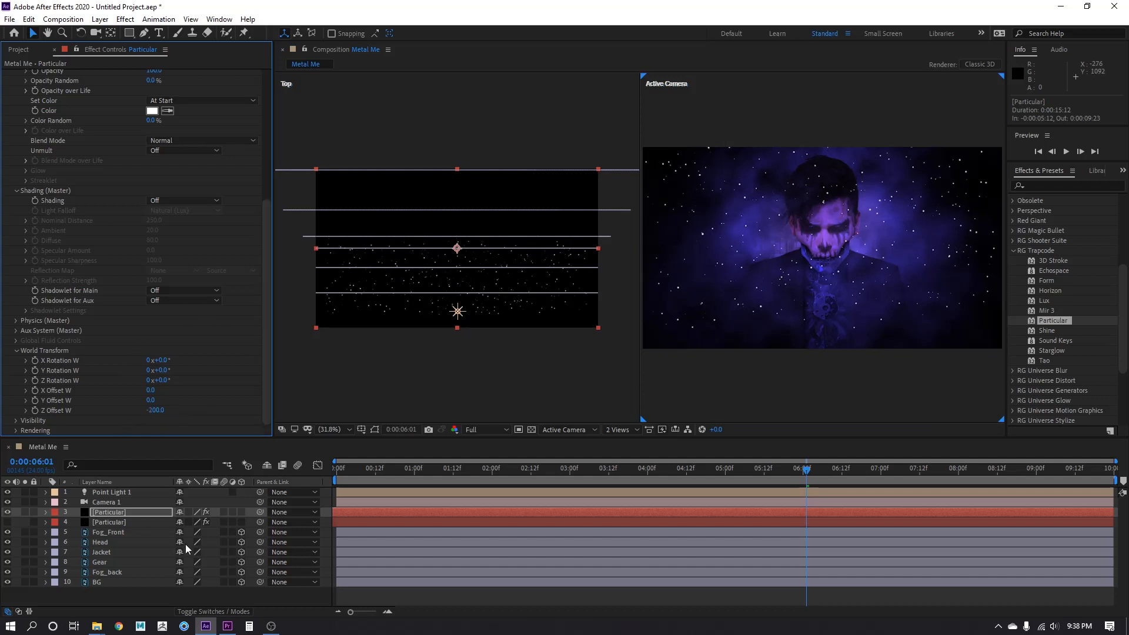
Show only the lower Particular layer and set its Y Offset W to 220 and Z Offset W to 360.
click(107, 524)
click(7, 513)
click(7, 523)
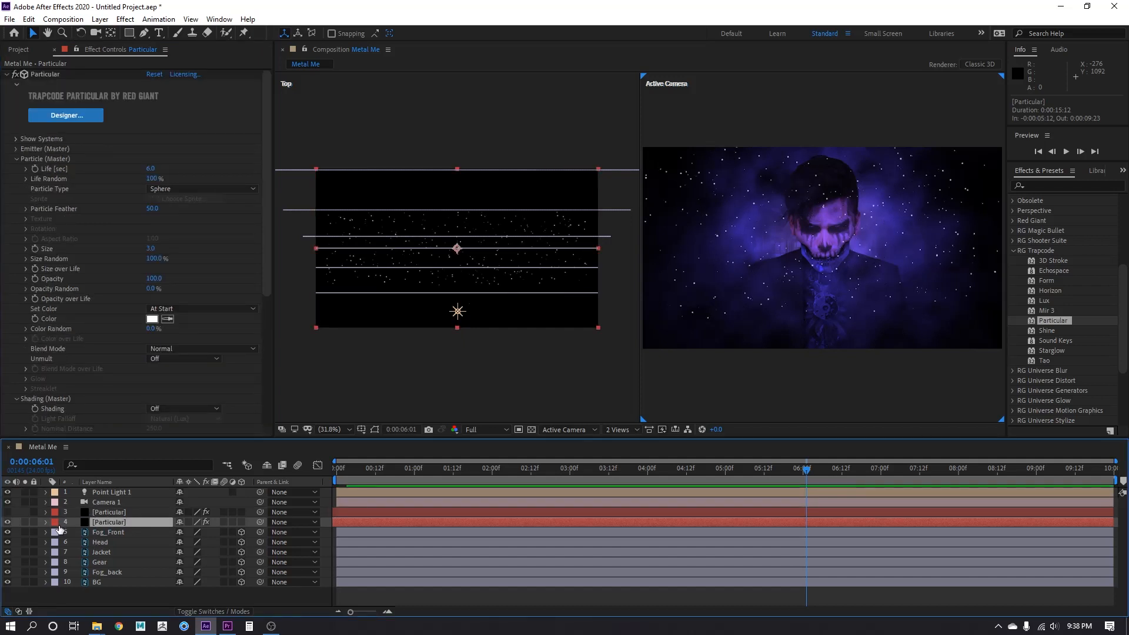
scroll(125, 311, down, 7)
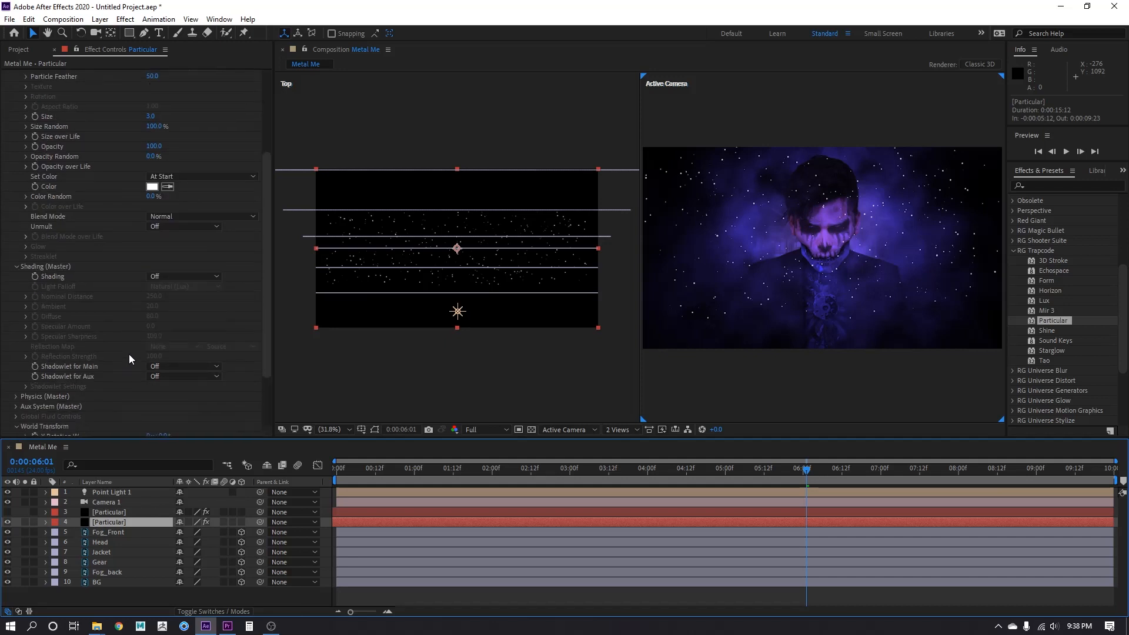
click(152, 411)
drag(173, 411, 174, 412)
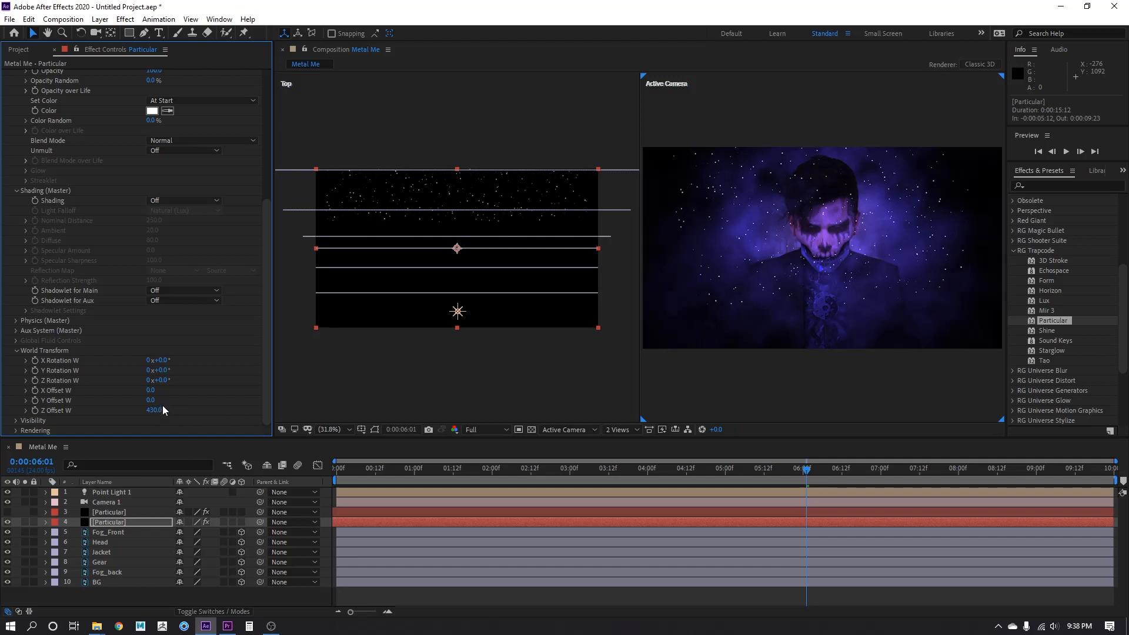
drag(151, 410, 151, 412)
mouse_move(153, 401)
mouse_down()
mouse_move(137, 399)
mouse_move(166, 399)
mouse_up()
Enlarge the lower Particular layer's emitter, raising Emitter Size X above 1990 and Emitter Size Y to about 1079.
scroll(84, 185, up, 8)
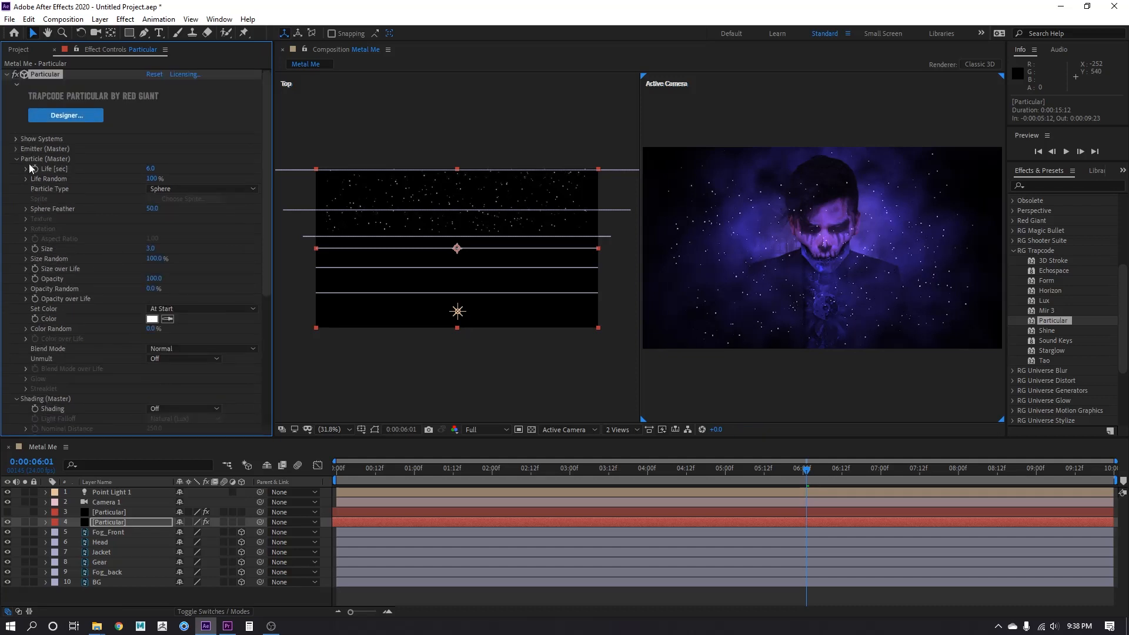
click(16, 159)
click(16, 148)
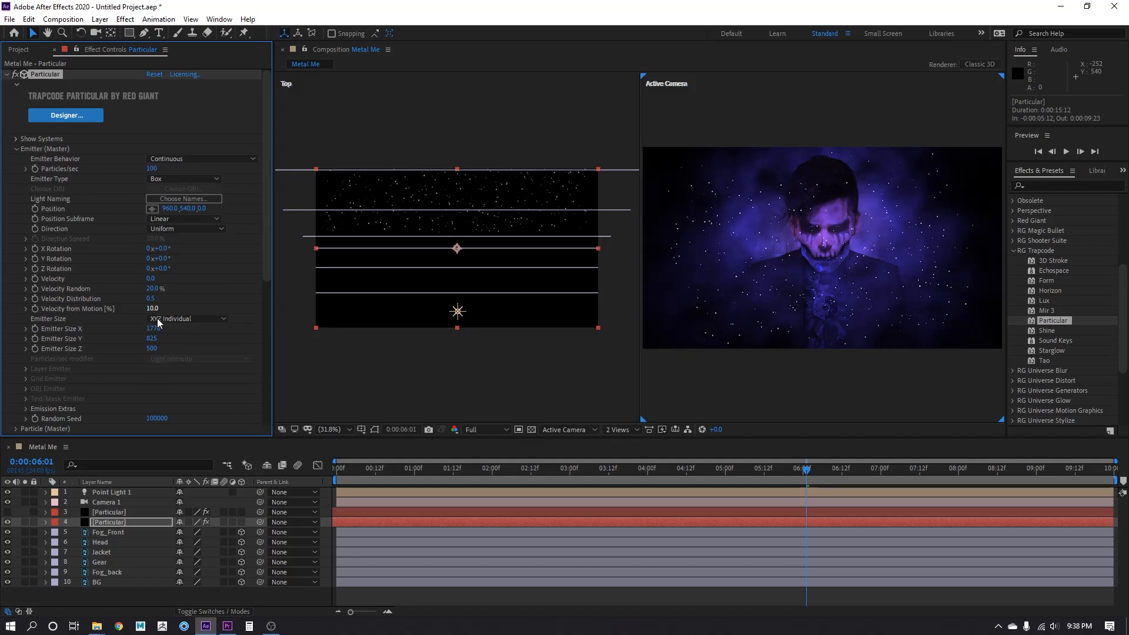
drag(154, 328, 286, 331)
drag(152, 338, 318, 351)
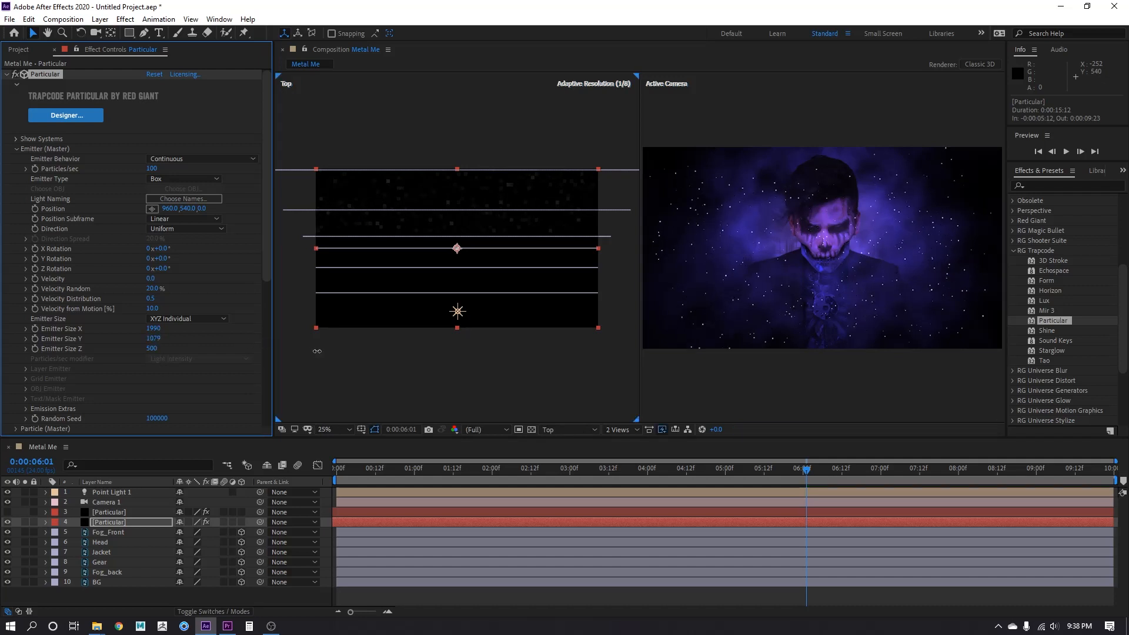
drag(153, 328, 330, 345)
click(18, 149)
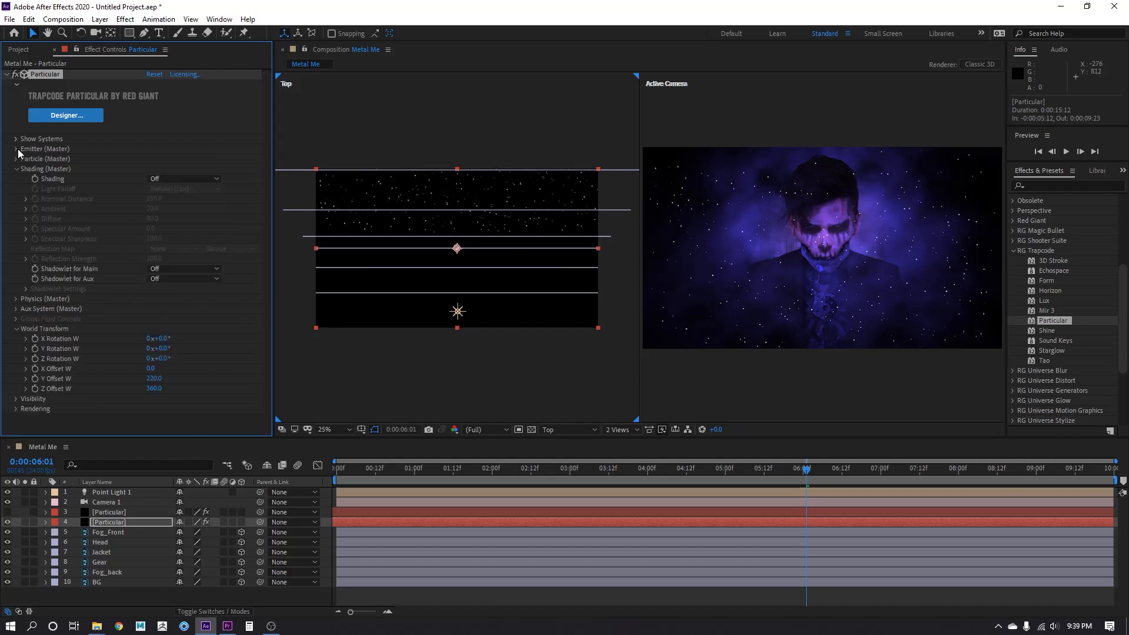
Turn on shading for the lower Particular layer and collapse its Shading settings.
click(164, 178)
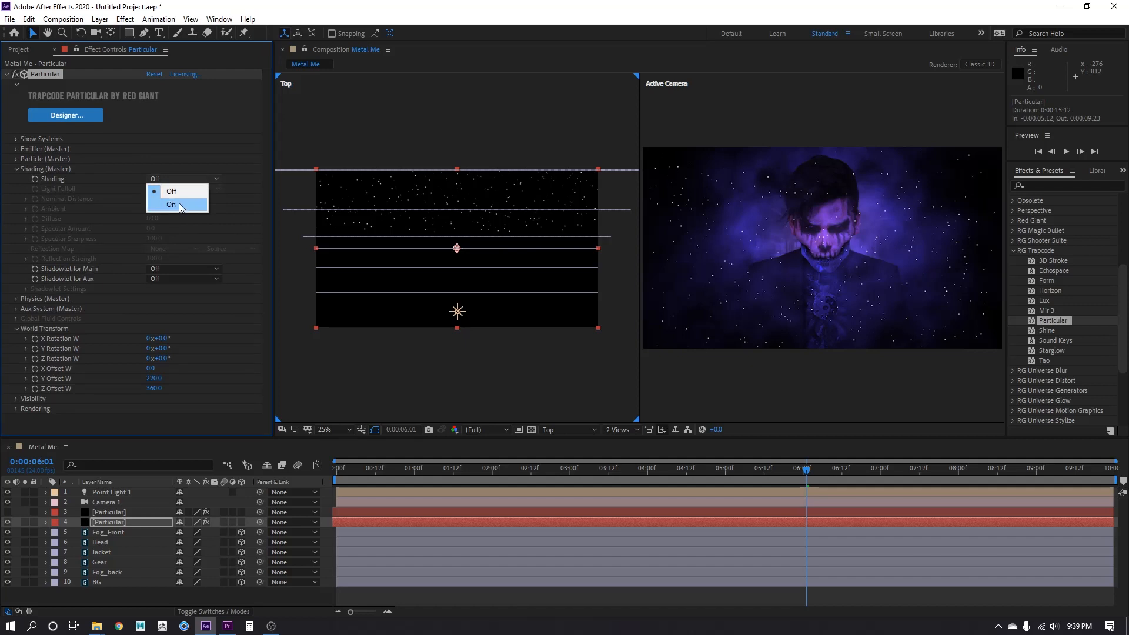
click(170, 218)
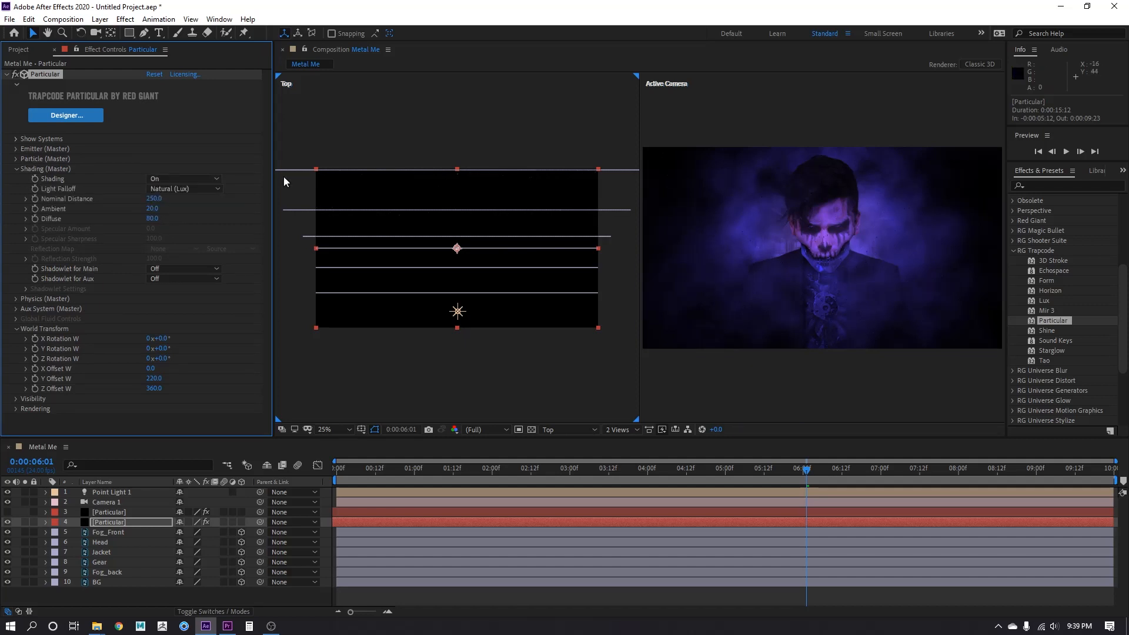
click(17, 169)
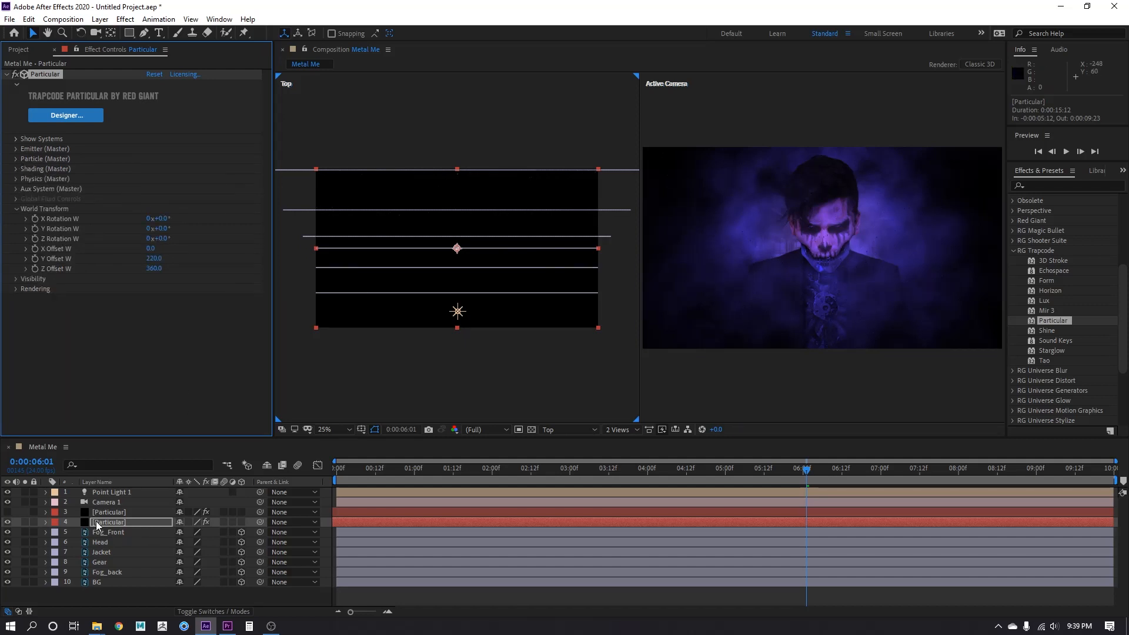
Place the lower Particular layer between Gear and Fog_back, return to one view, and compare with its position above Fog_Front.
drag(104, 519, 122, 569)
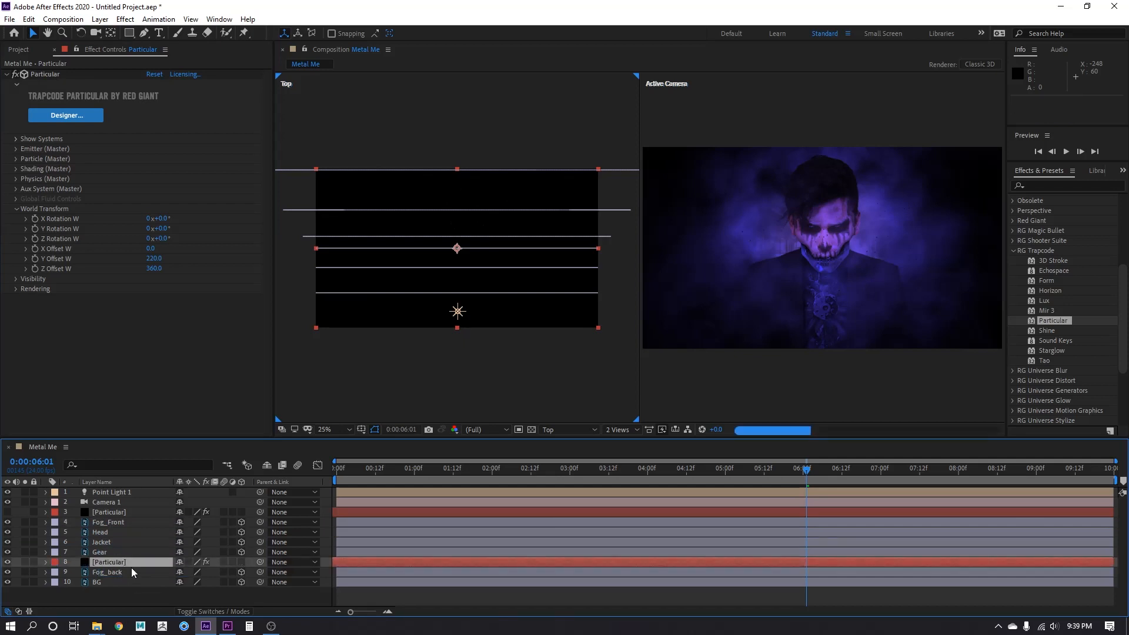
click(621, 432)
click(624, 456)
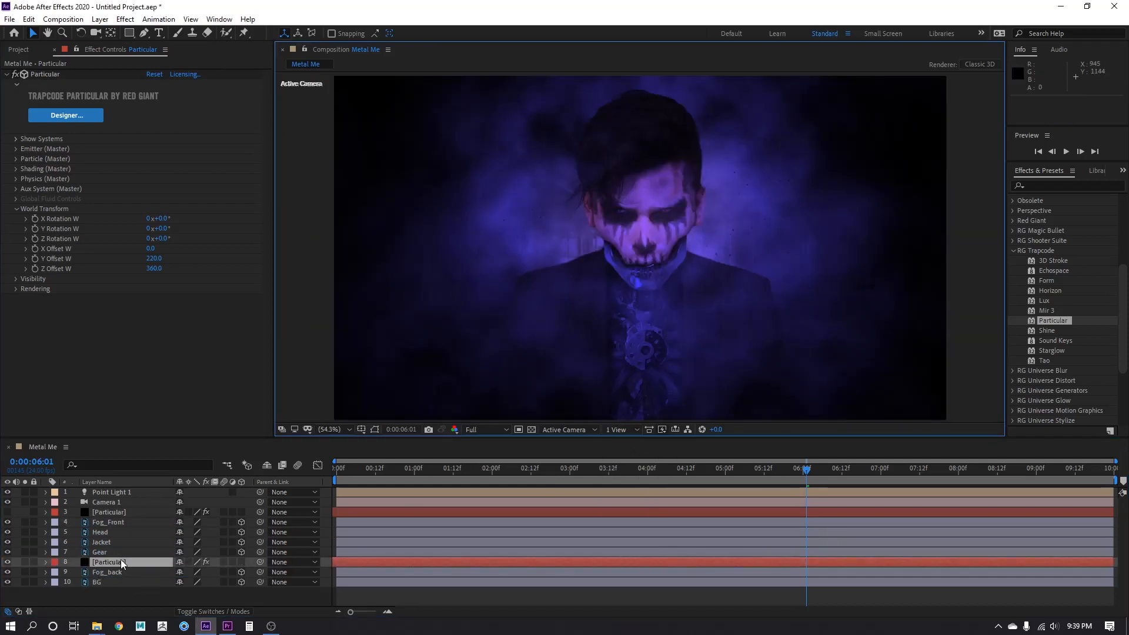
drag(113, 562, 125, 524)
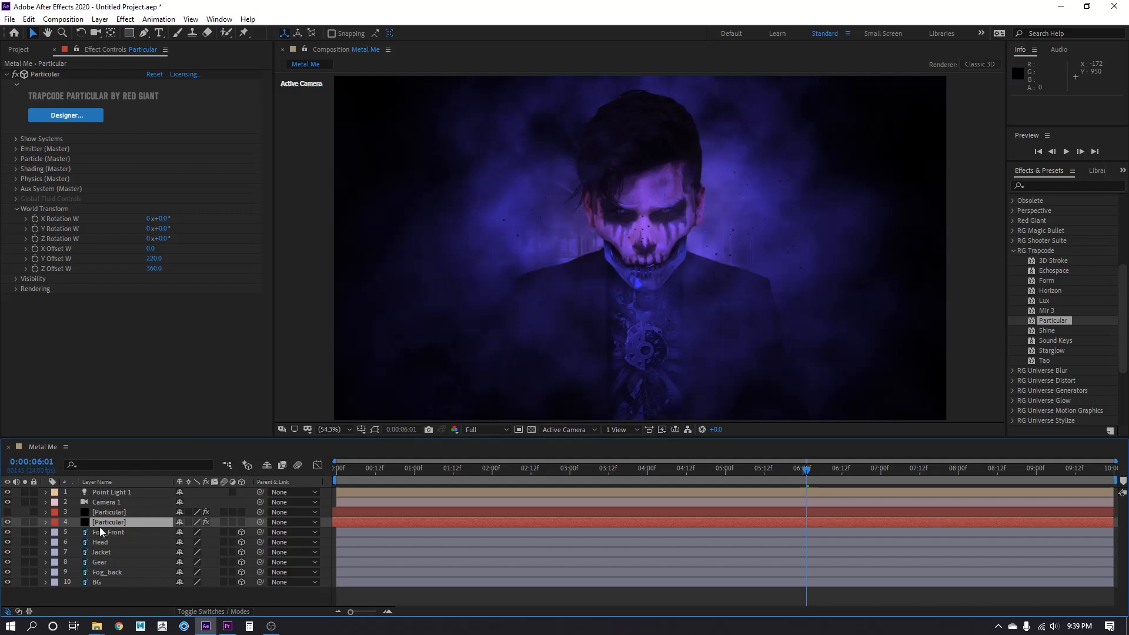
drag(105, 524, 111, 567)
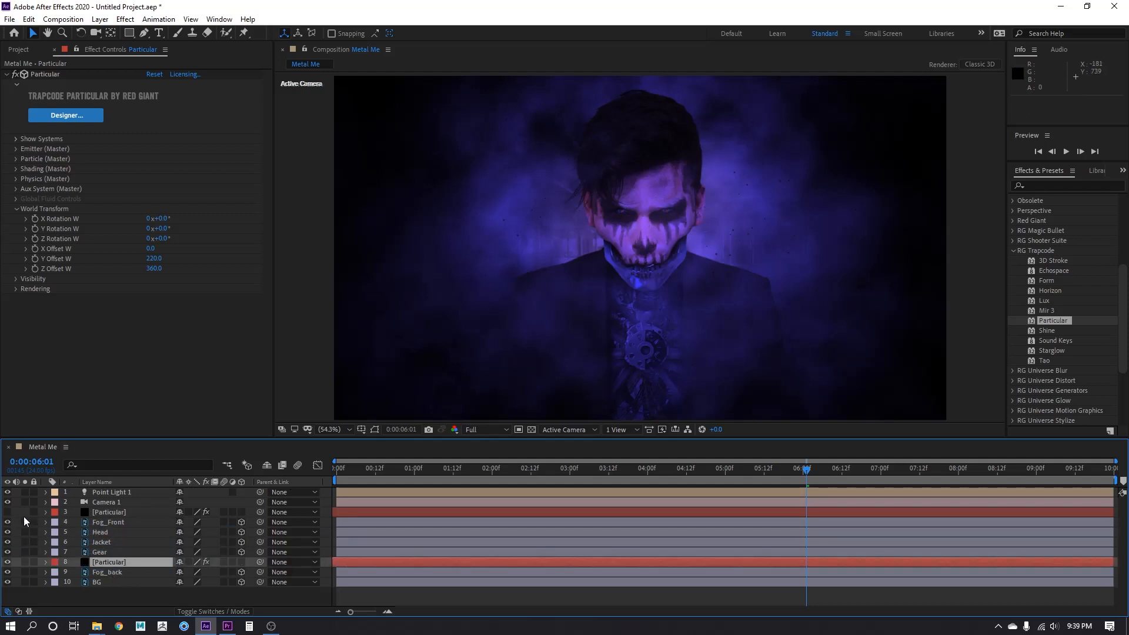
Turn on shading for the upper Particular layer and collapse its Shading and Particle settings.
click(98, 513)
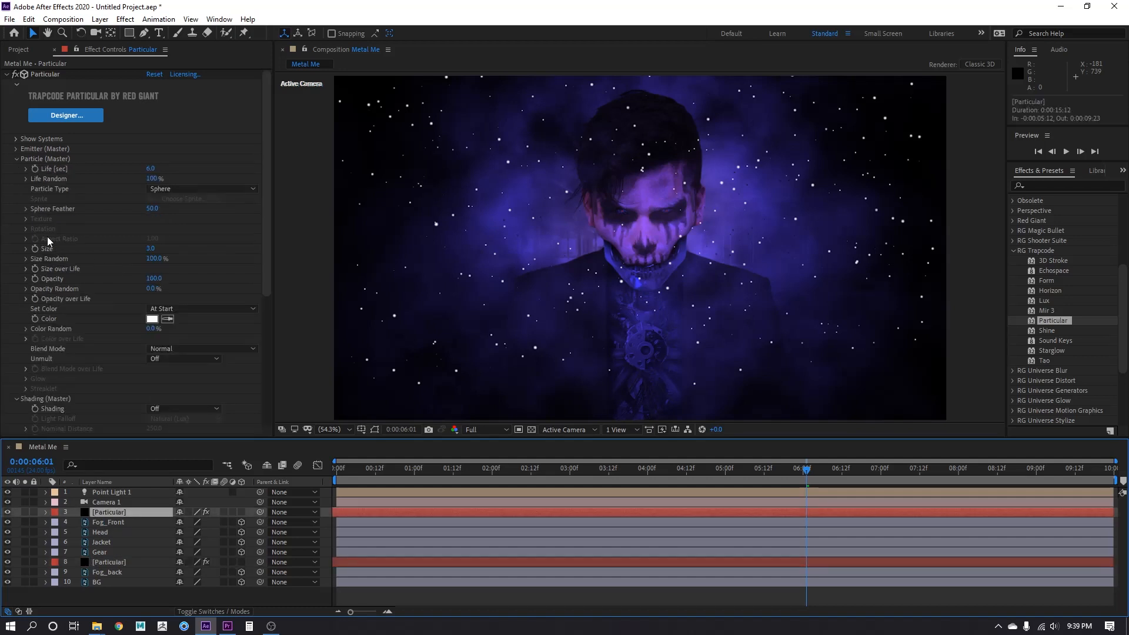
scroll(103, 333, down, 6)
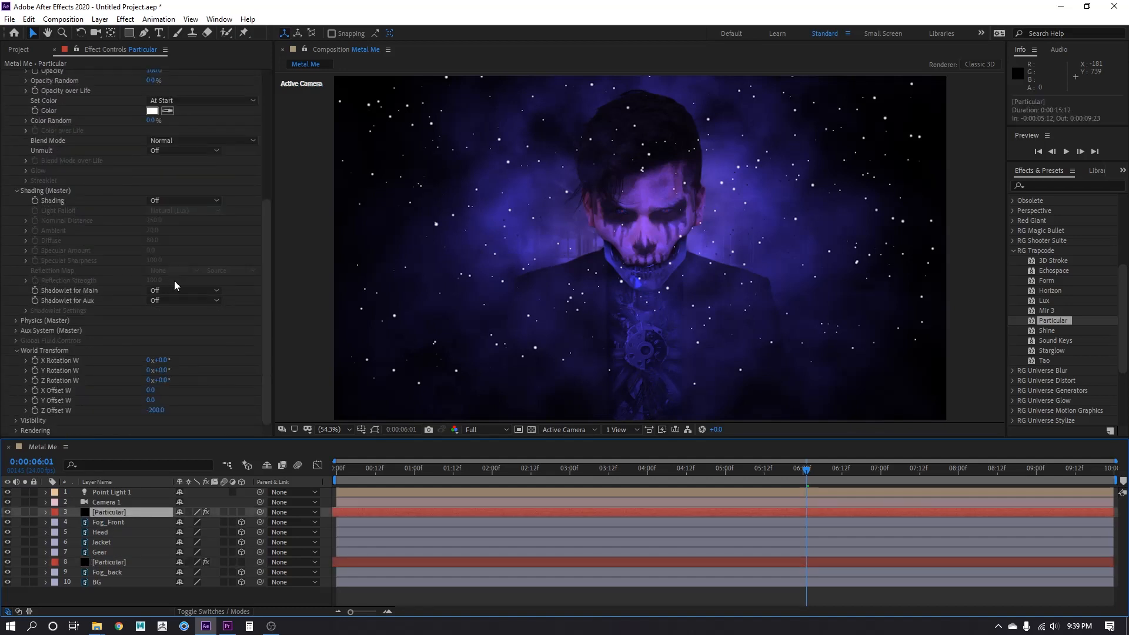
click(182, 202)
click(187, 225)
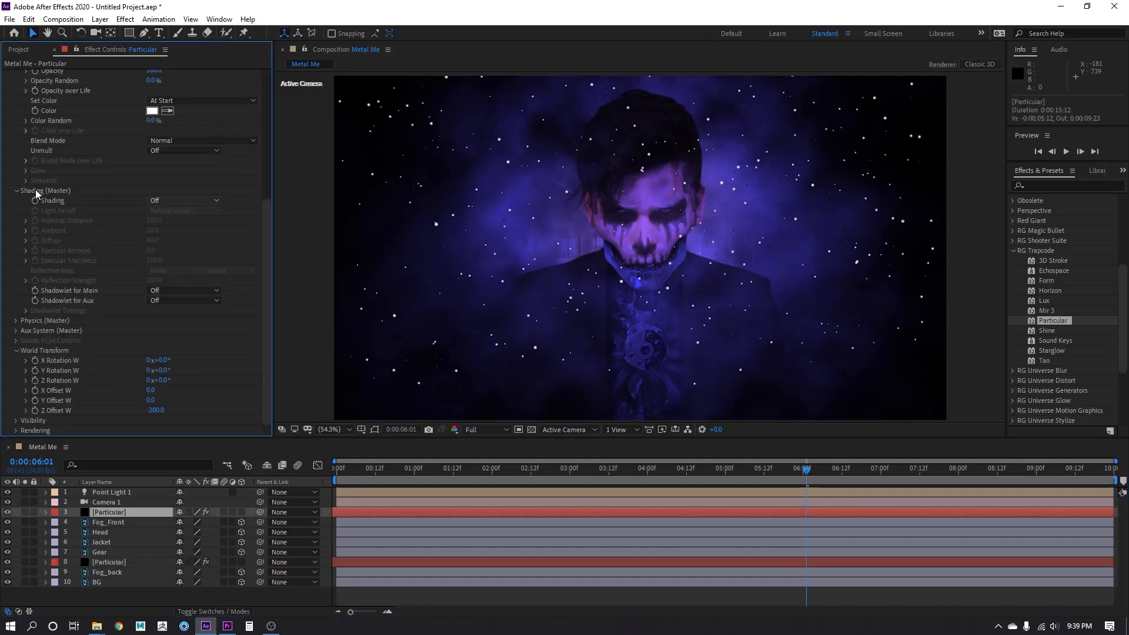
click(17, 191)
scroll(93, 217, up, 1)
scroll(93, 217, up, 2)
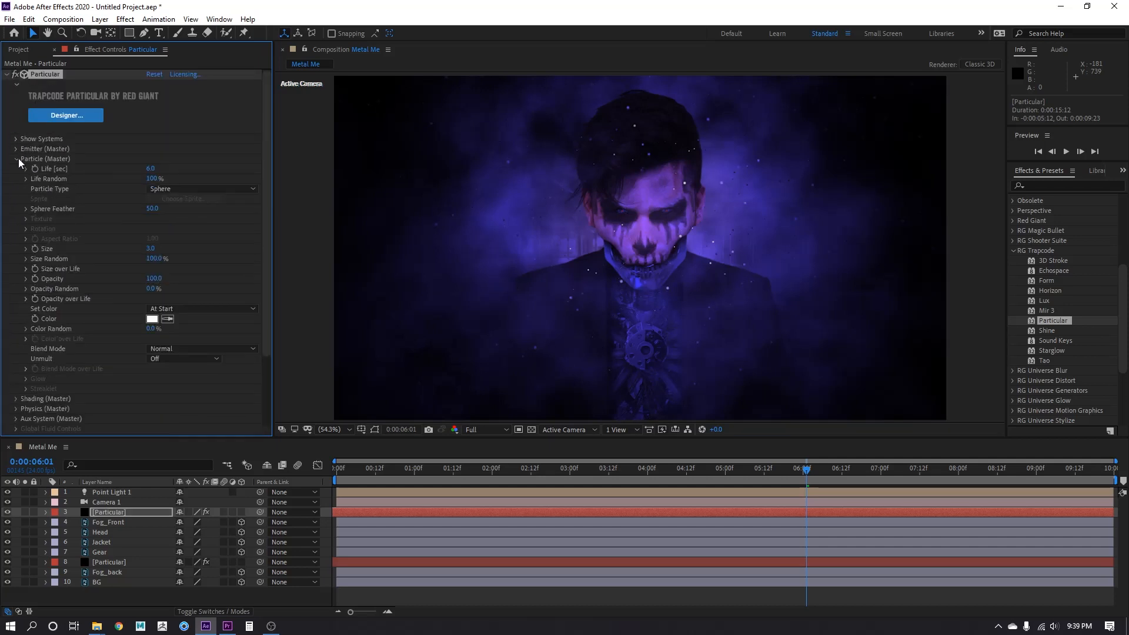
click(17, 159)
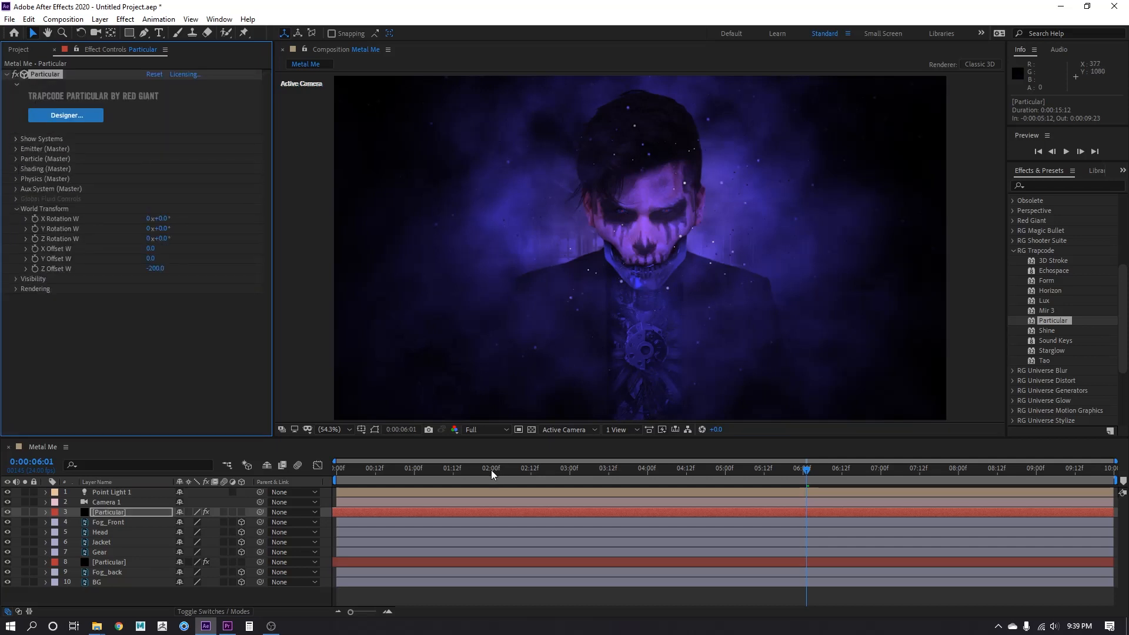
click(100, 593)
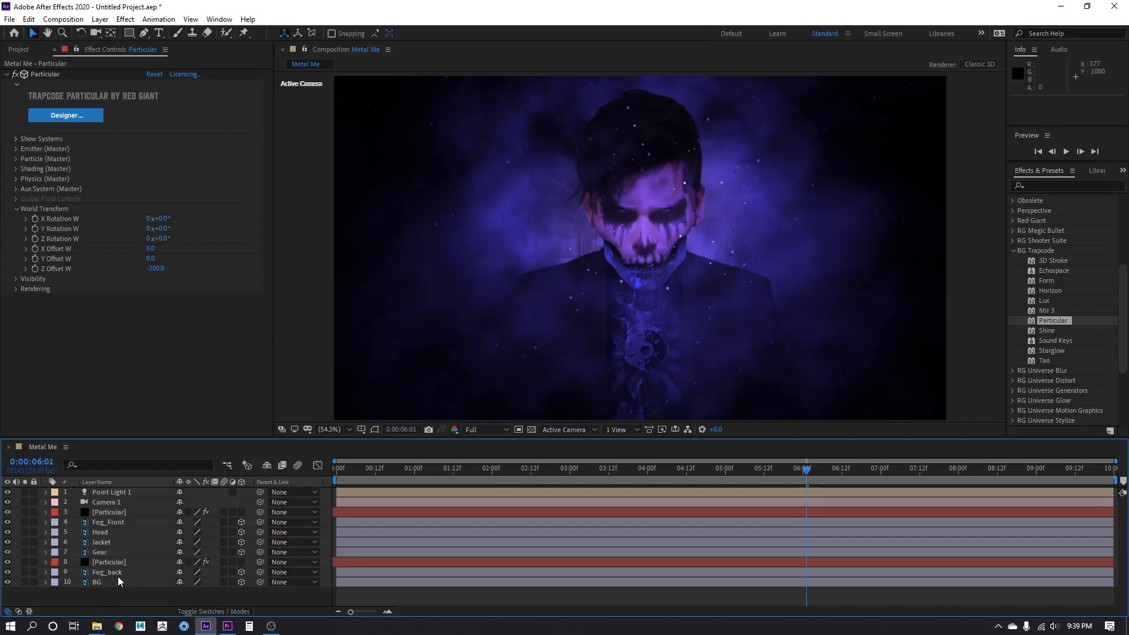
Import New Logo .png into the project and place it as the topmost layer of the Metal Me composition.
click(18, 49)
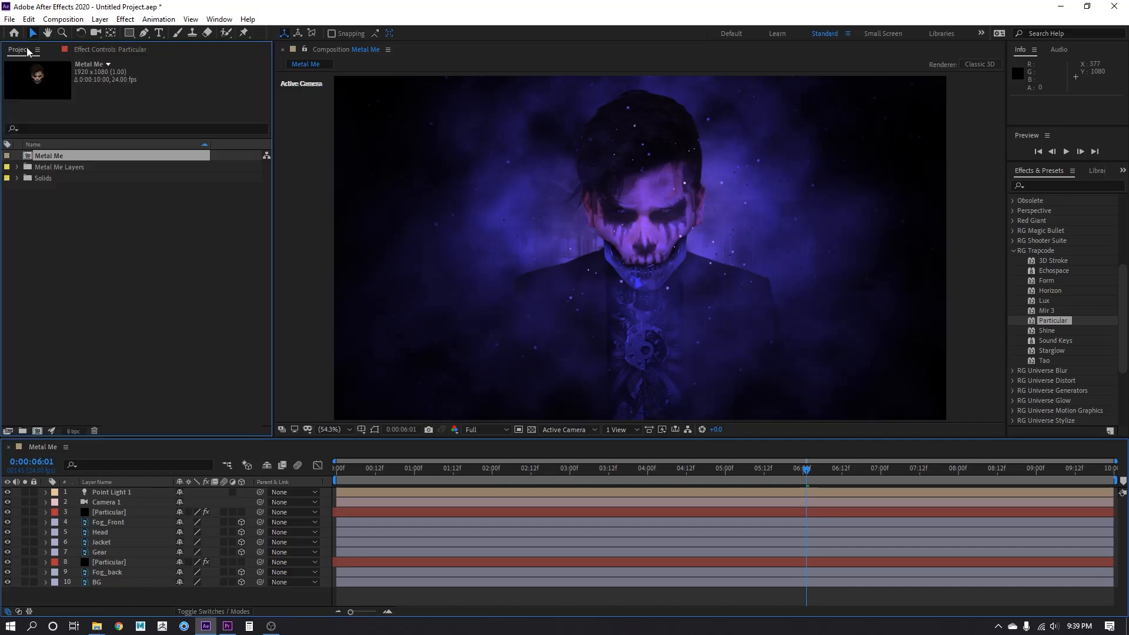
click(100, 224)
double_click(102, 227)
double_click(189, 109)
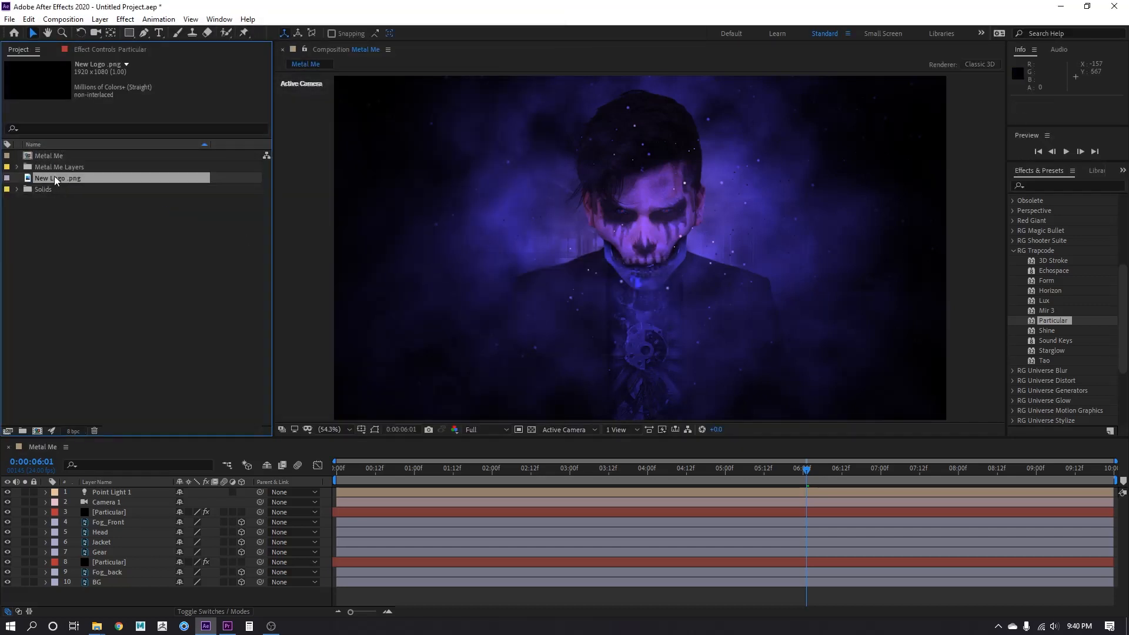
drag(50, 175, 140, 492)
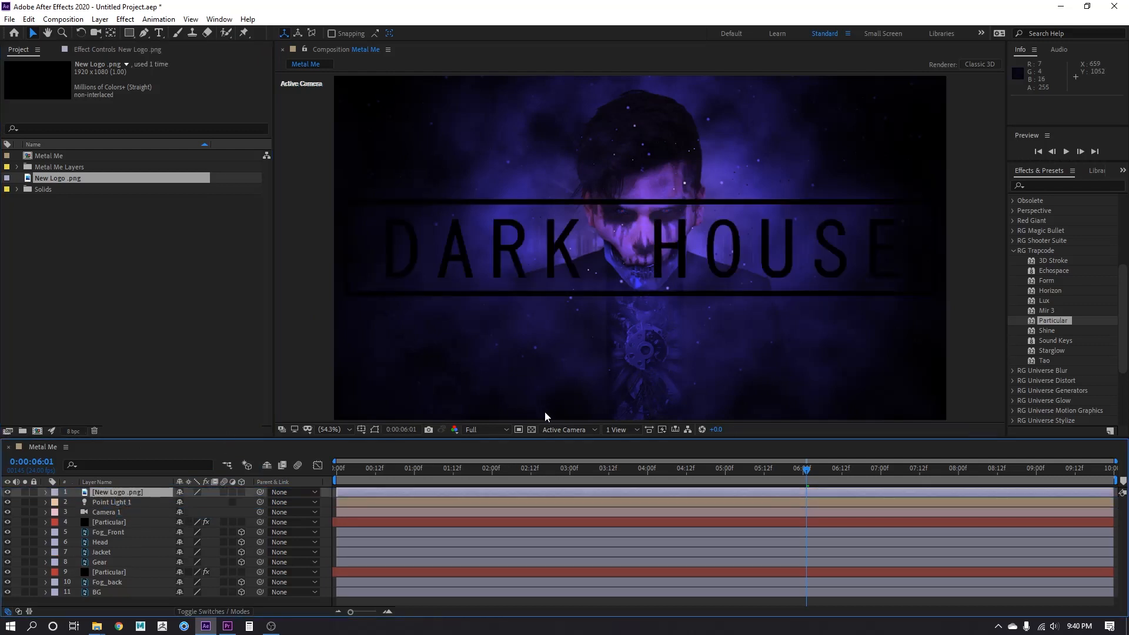
Show only the logo layer over the transparency grid and scale the logo to 76%.
drag(7, 510, 9, 590)
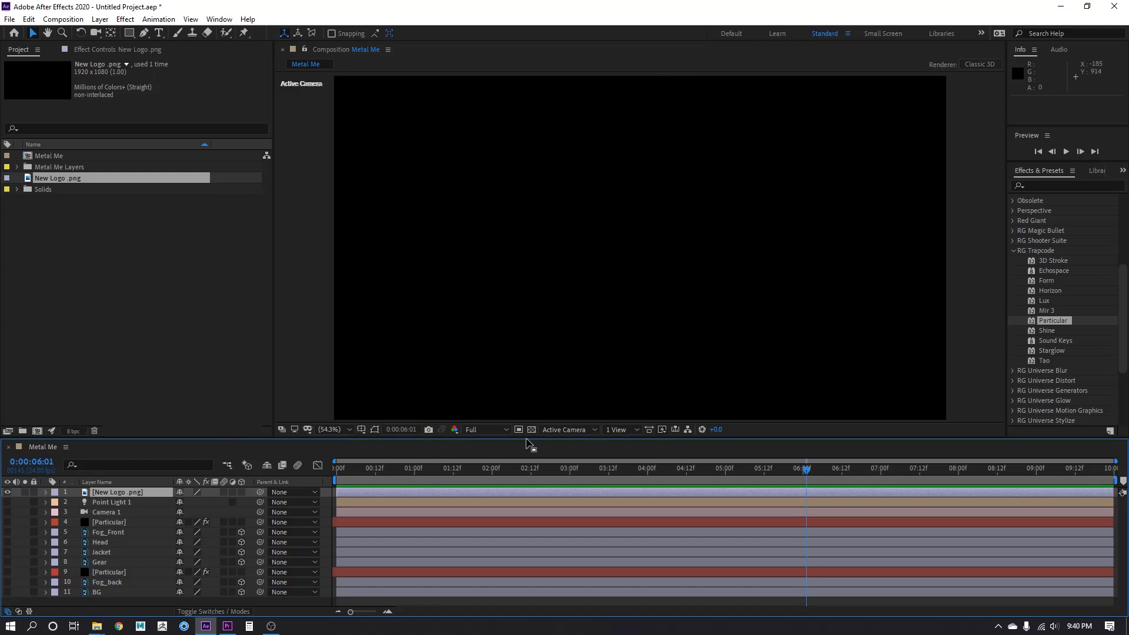
click(532, 430)
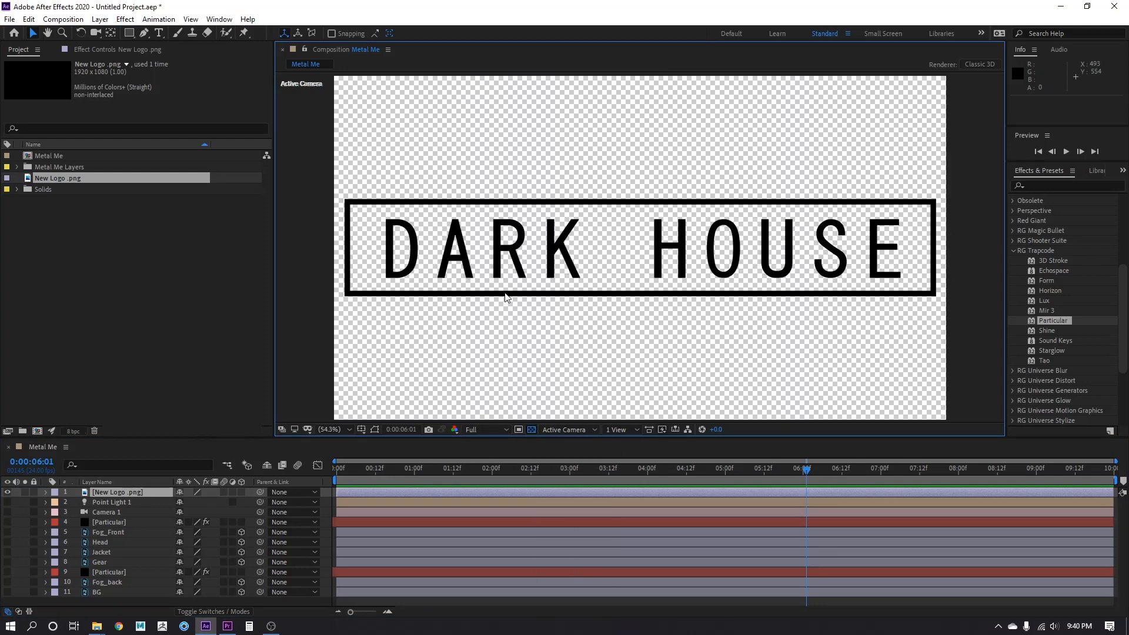
key(s)
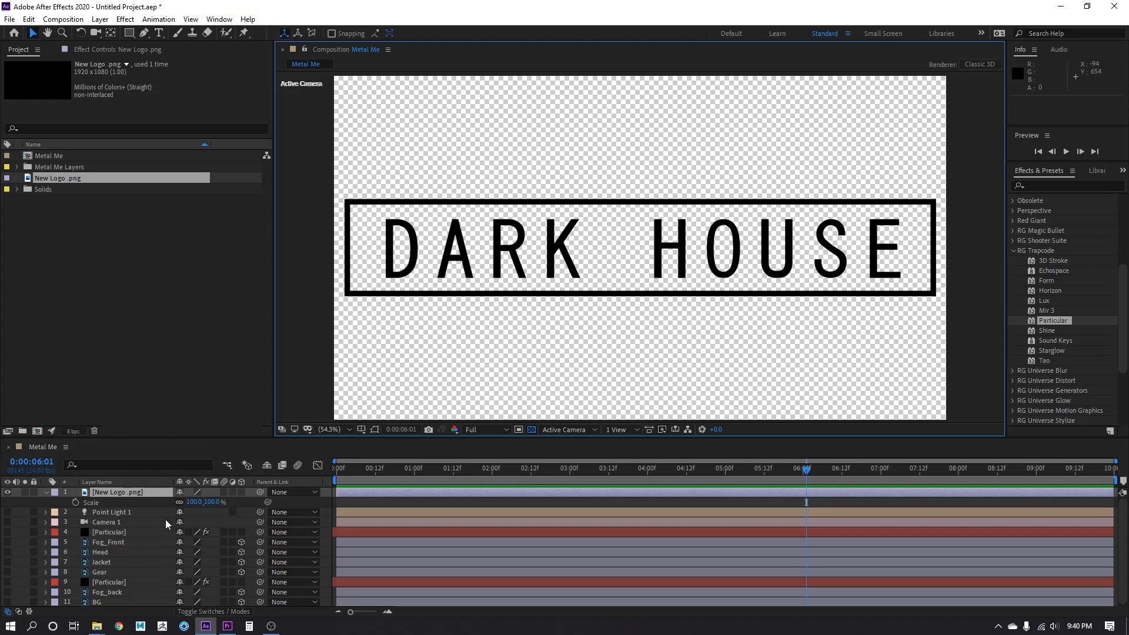
drag(192, 502, 179, 503)
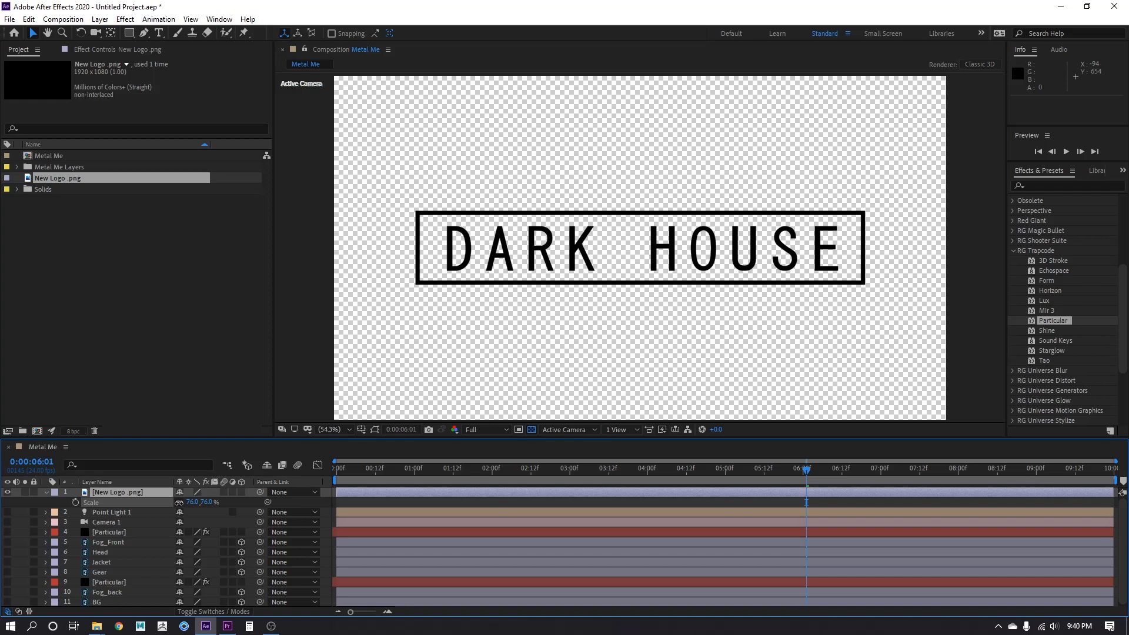
click(45, 492)
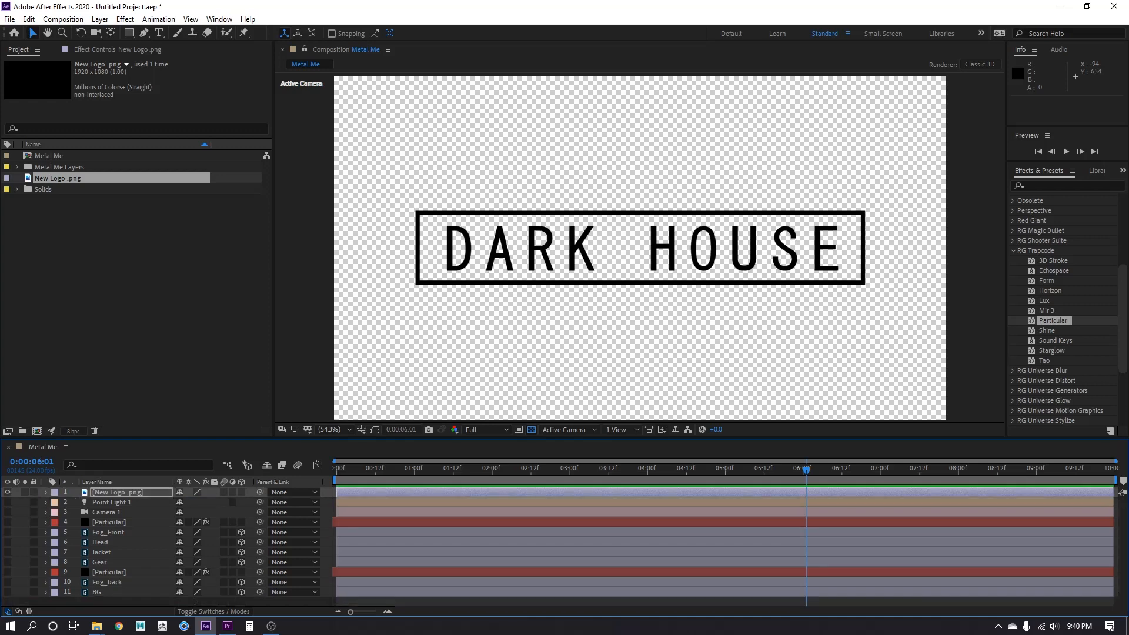
Pre-compose the logo layer as New Logo .png Comp 1, moving all attributes into the new composition.
right_click(127, 496)
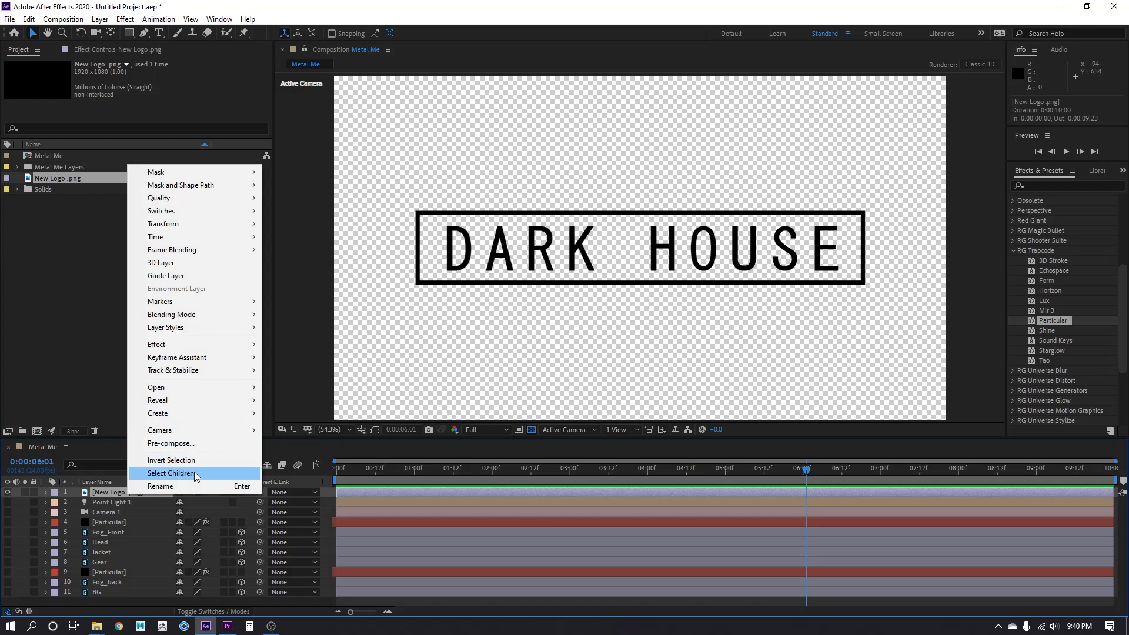
click(192, 445)
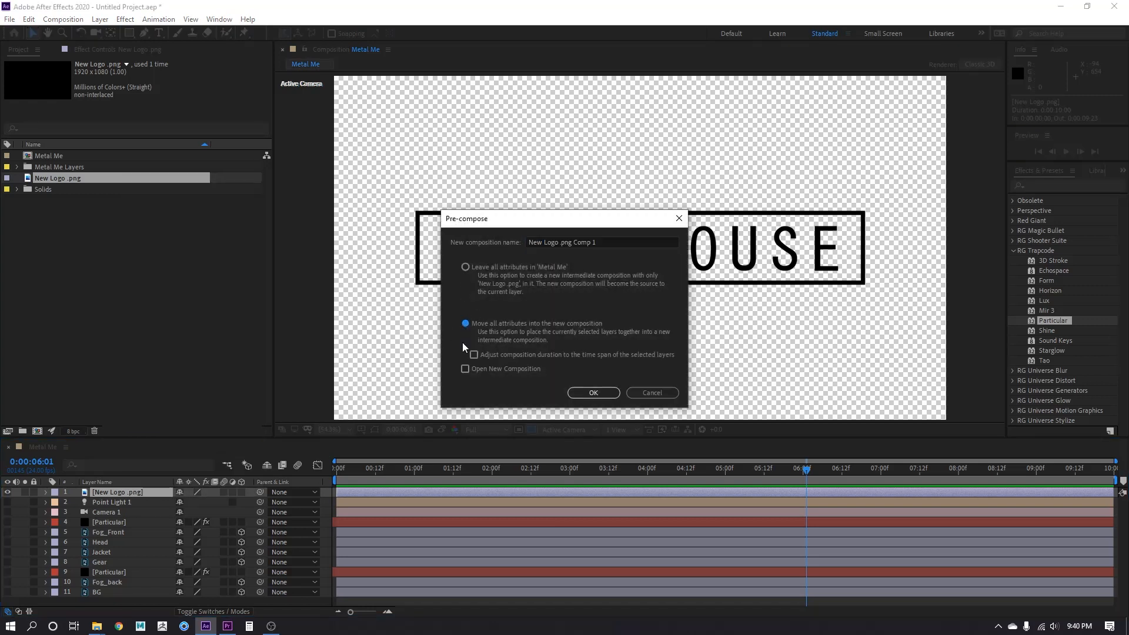
click(612, 390)
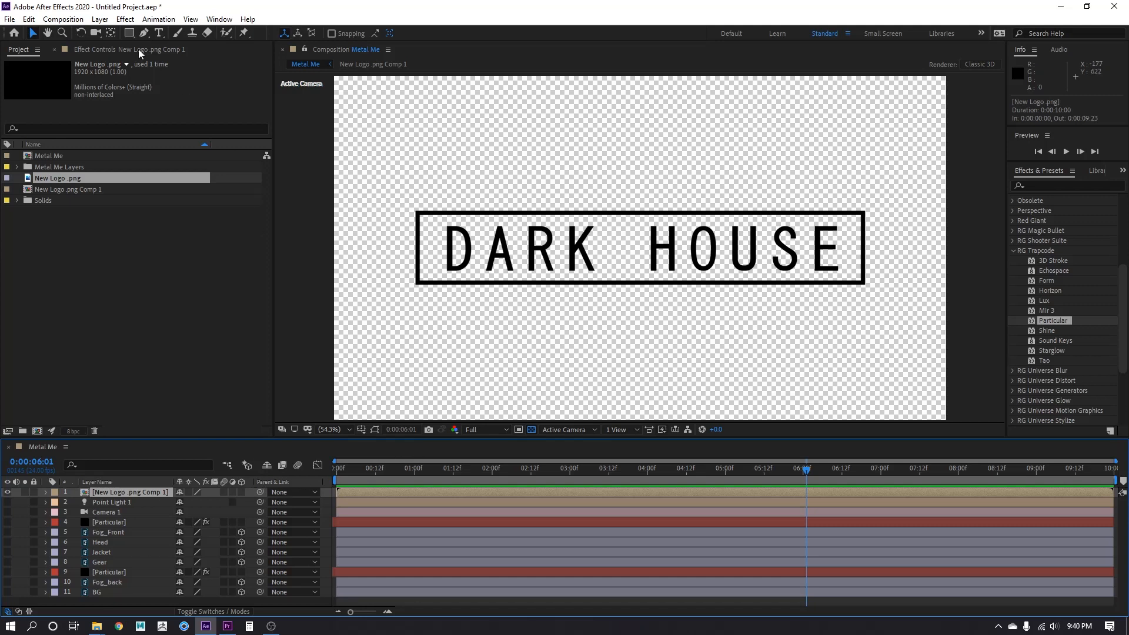
Auto-trace the logo composition layer's Alpha channel at the current frame, with Tolerance 1 px and Threshold 50%.
click(100, 19)
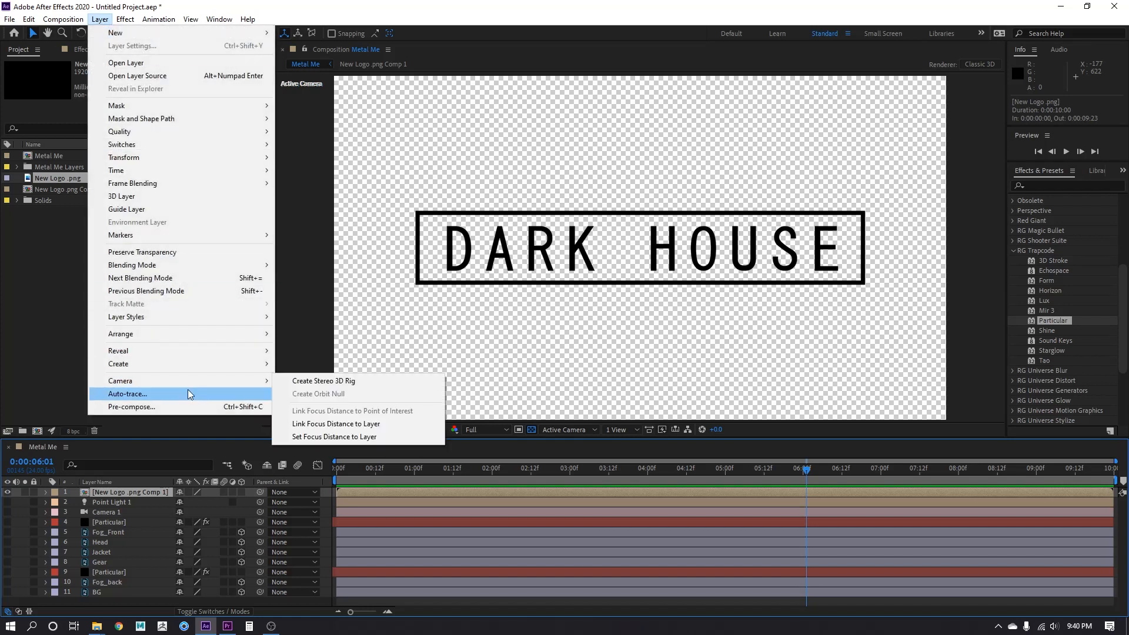
click(251, 394)
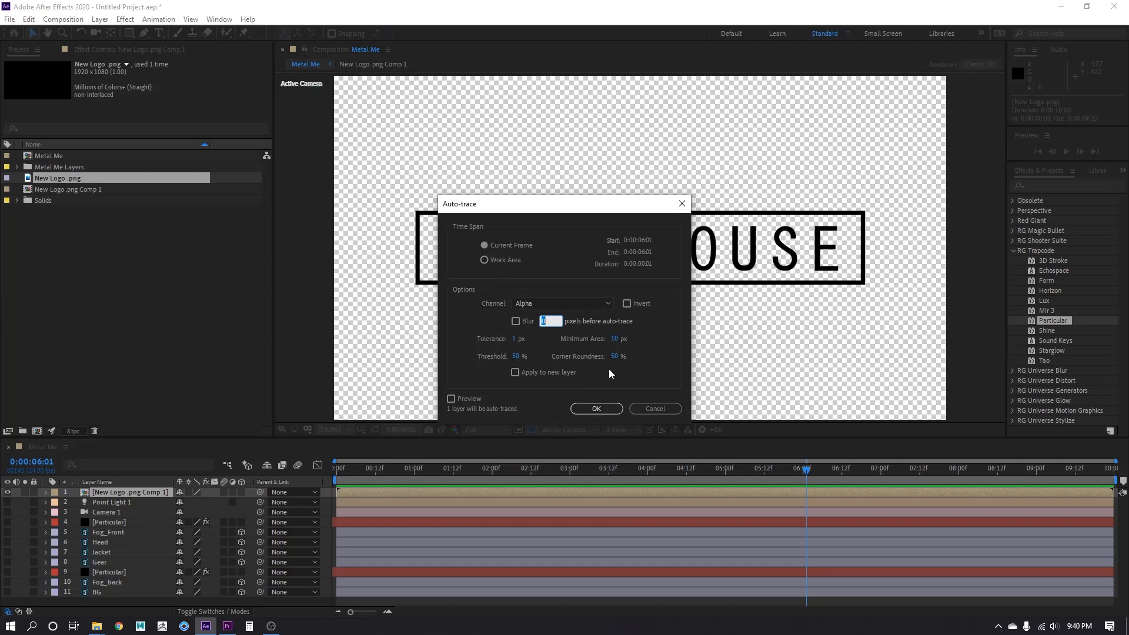
click(577, 408)
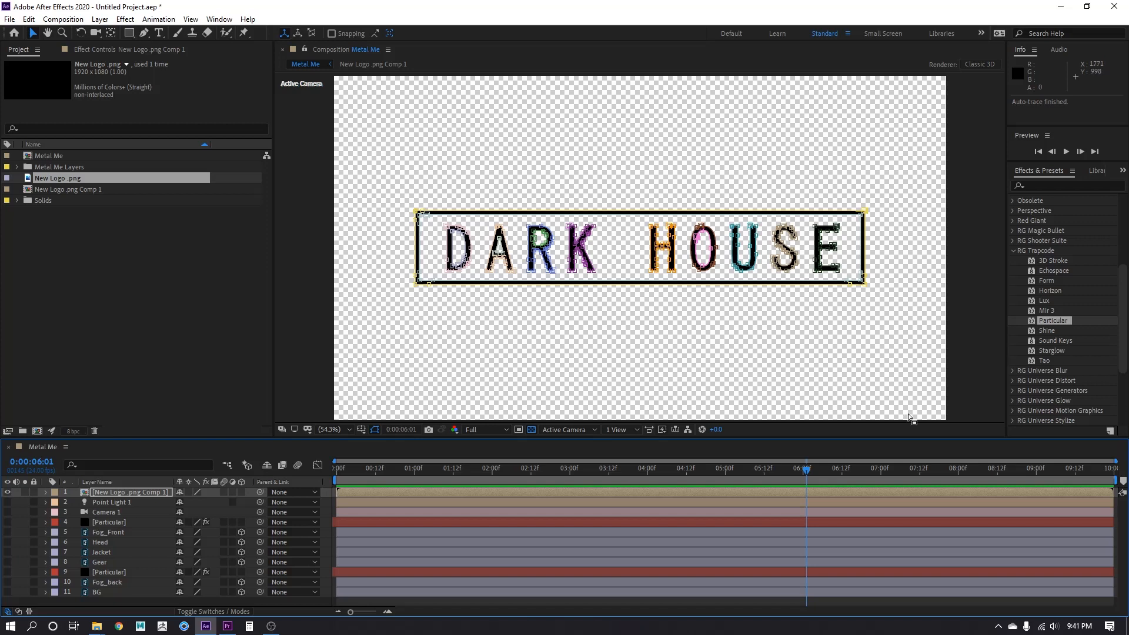
Apply Video Copilot's Saber effect to the logo composition layer and hide the mask outlines.
scroll(1050, 360, down, 4)
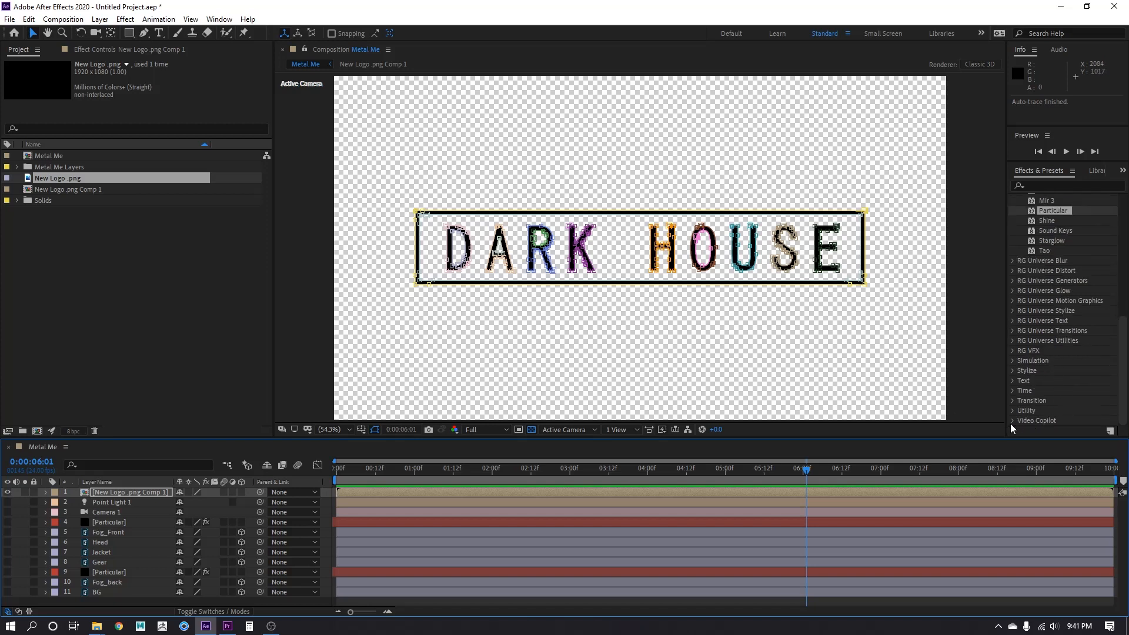
click(1012, 420)
double_click(1052, 421)
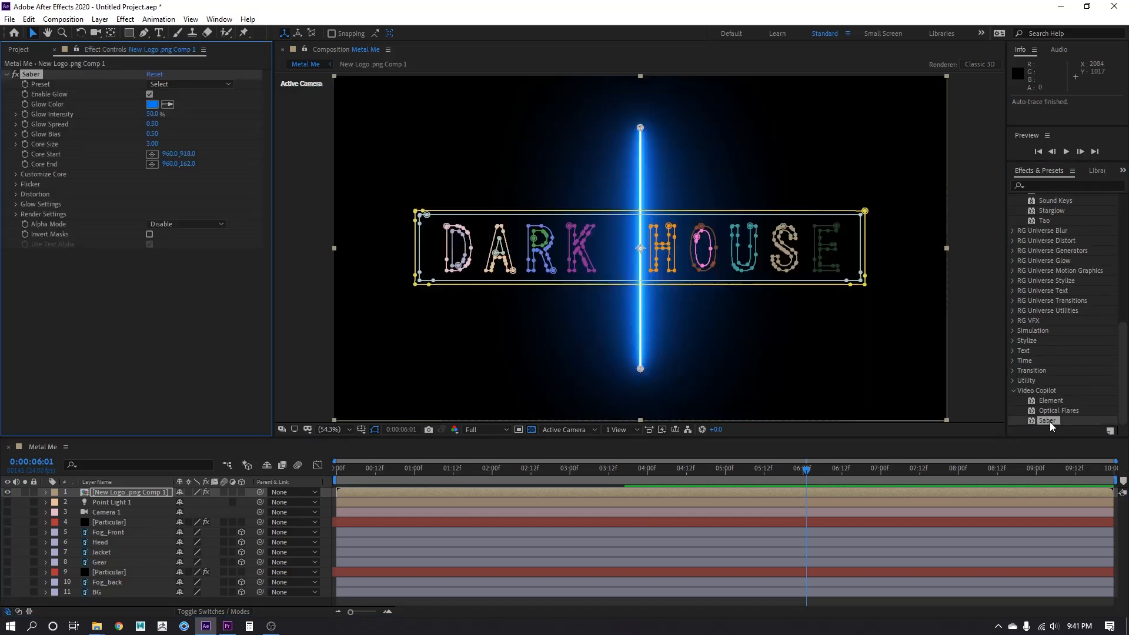
click(916, 314)
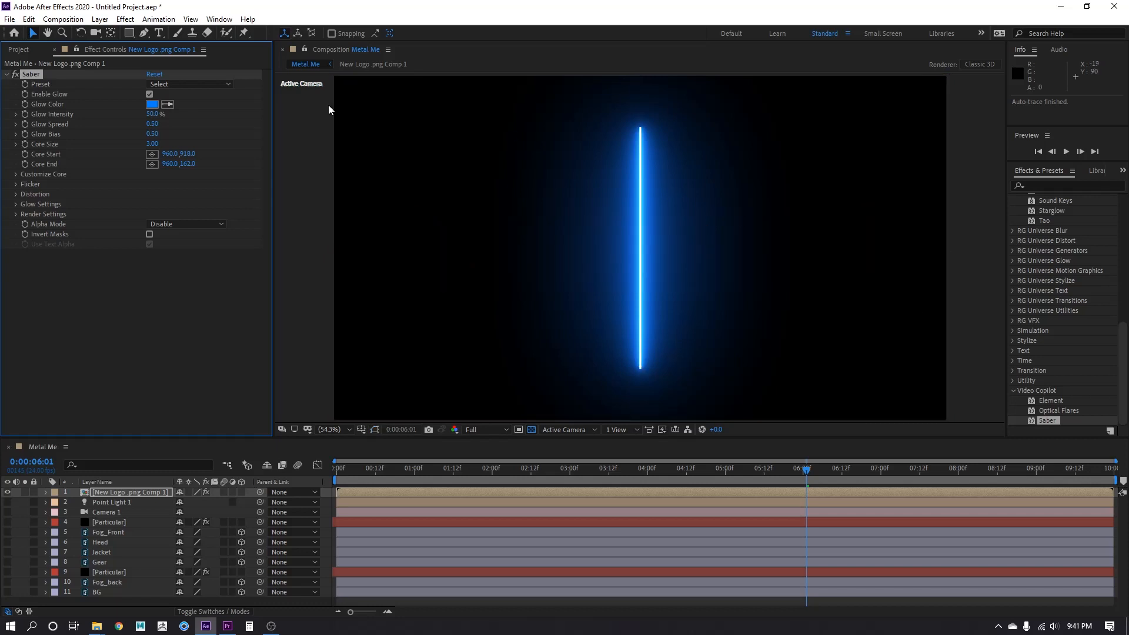
Set Saber's Core Type to Layer Masks so the glow follows the traced logo outlines.
click(16, 175)
click(170, 184)
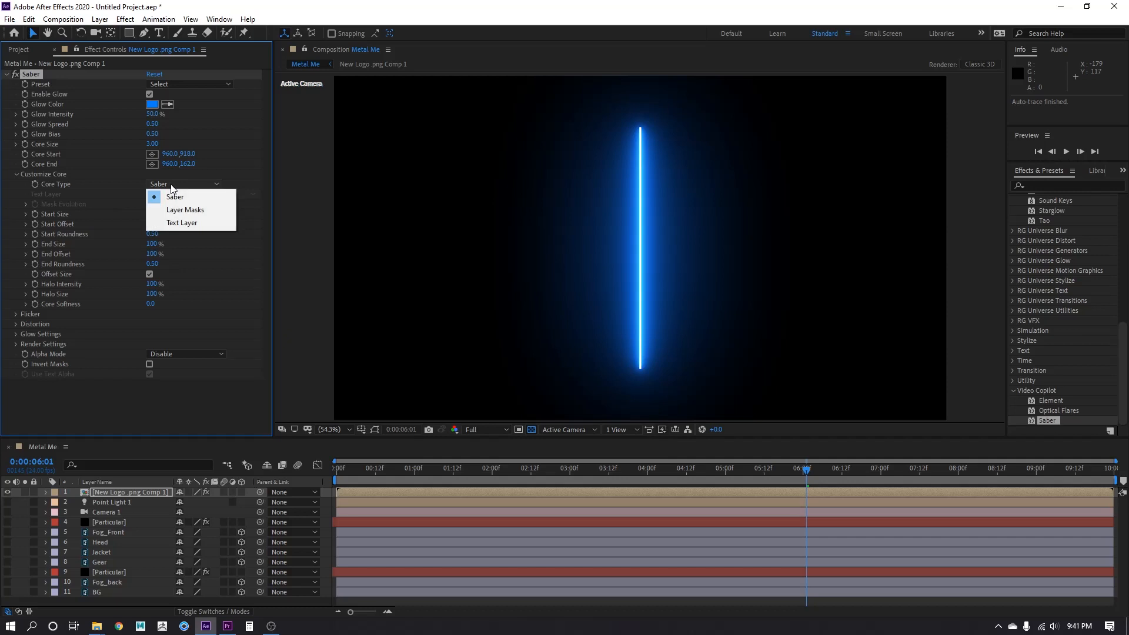
click(205, 211)
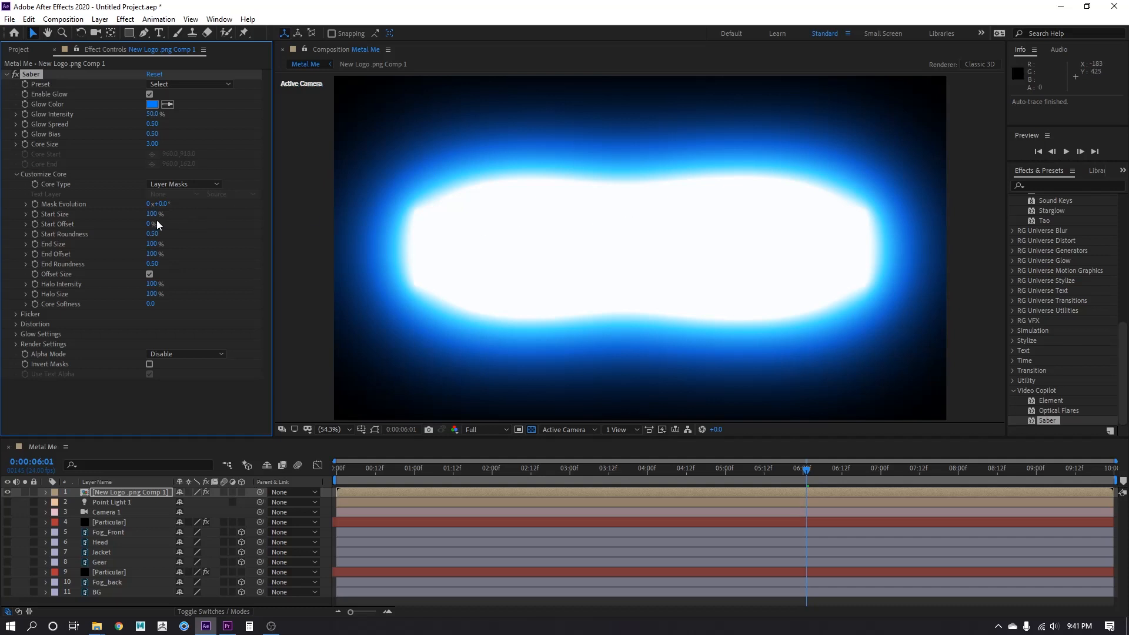
Set Saber's Core Size to 0.35 and check the glowing logo at the start and at 0:00:05:09.
drag(152, 144, 140, 145)
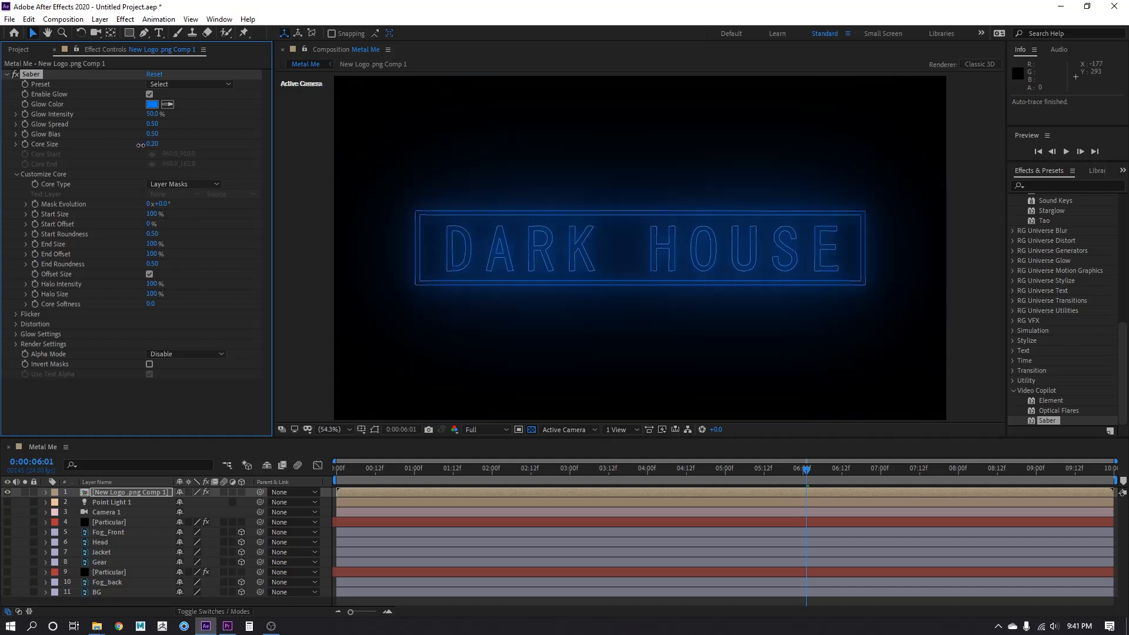
drag(142, 146, 142, 146)
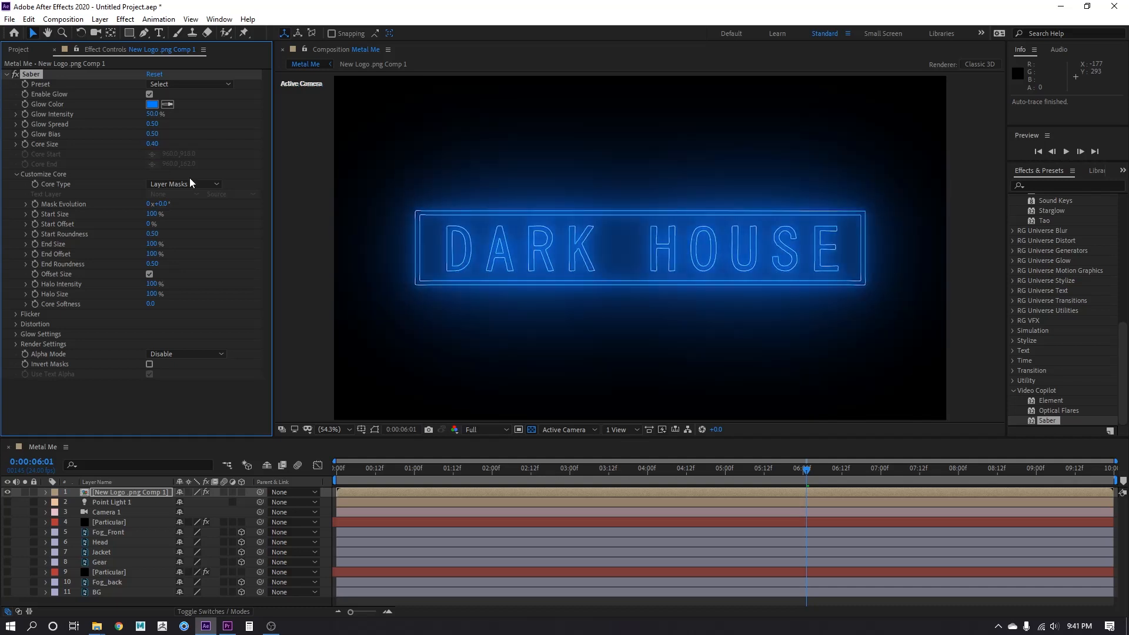
click(153, 144)
text(0.35)
key(Return)
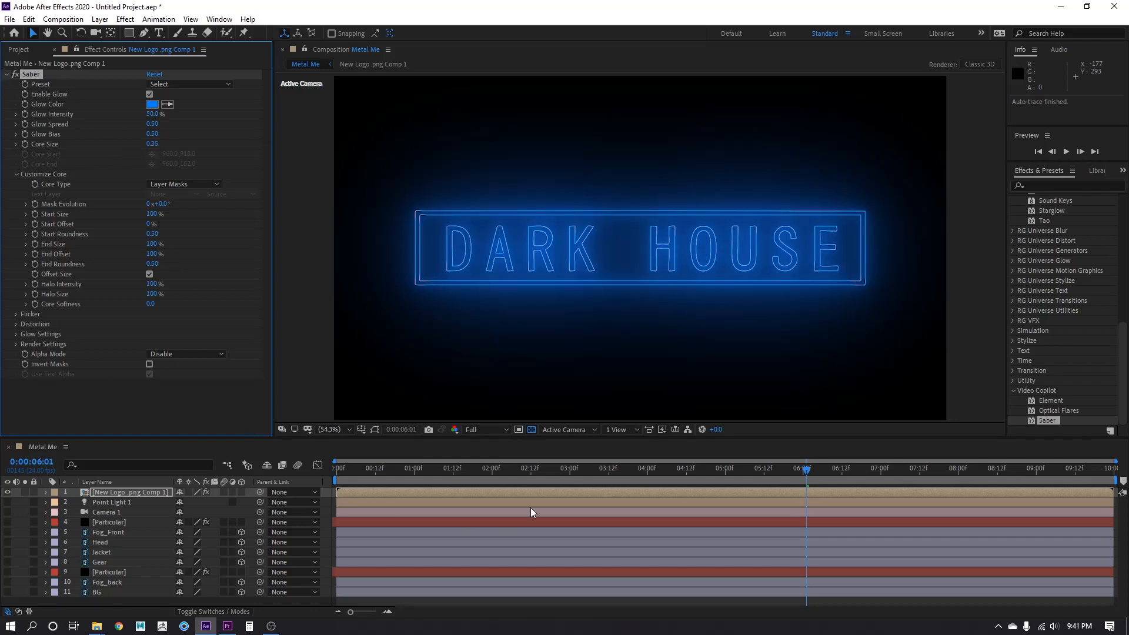
drag(547, 473, 324, 481)
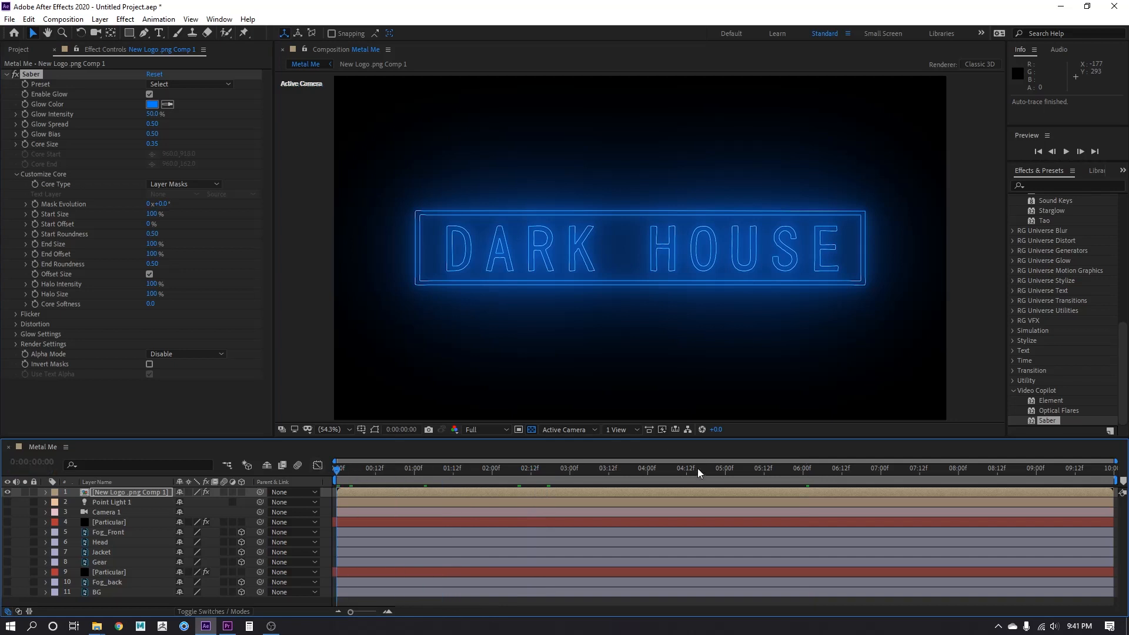
drag(670, 471, 755, 470)
click(100, 20)
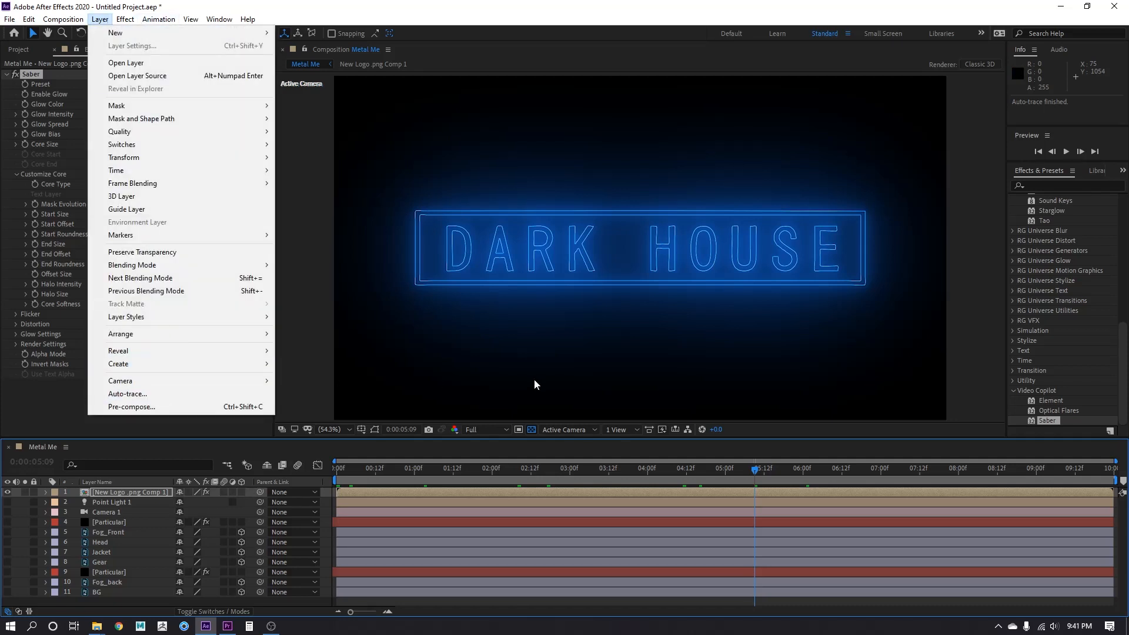
click(118, 512)
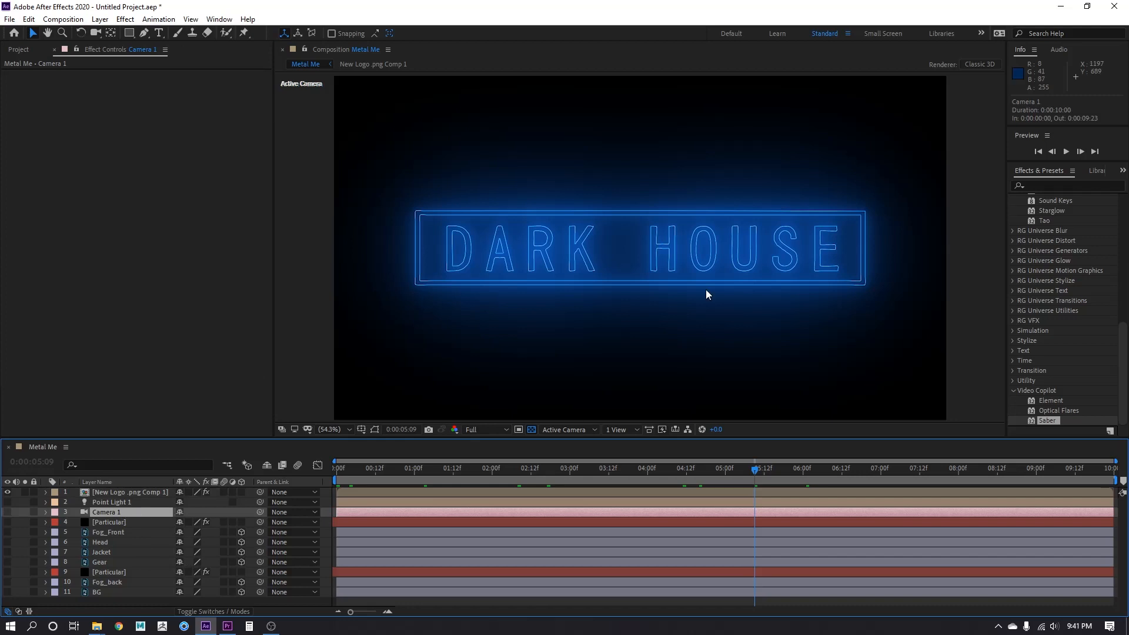
click(133, 491)
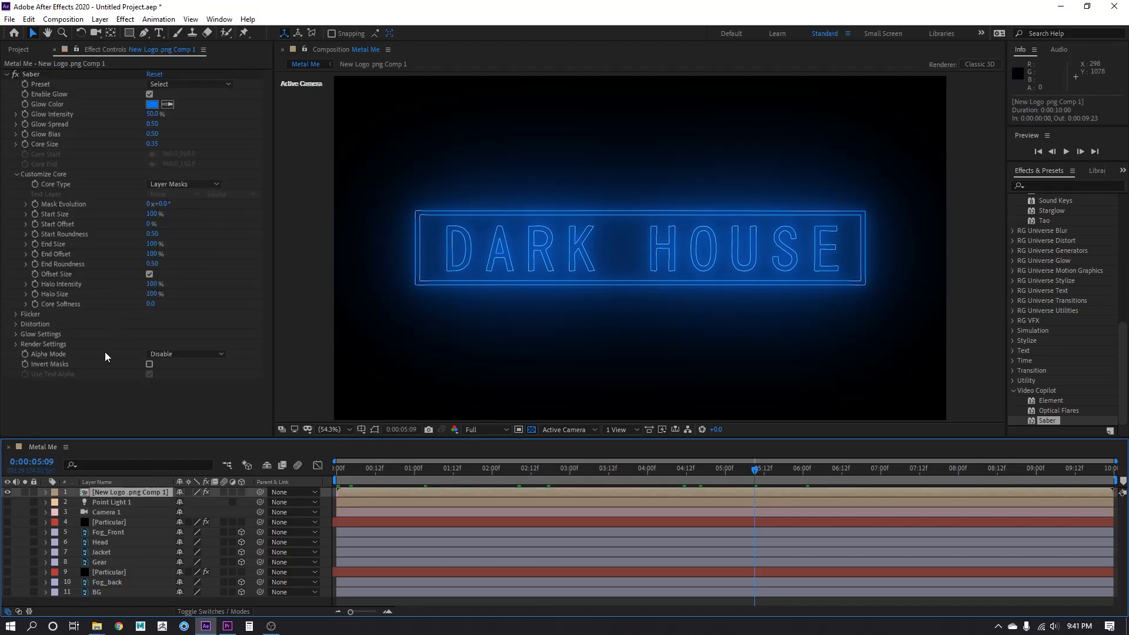
Collapse Saber's Customize Core settings and apply the Arc Reactor preset to the logo.
click(16, 175)
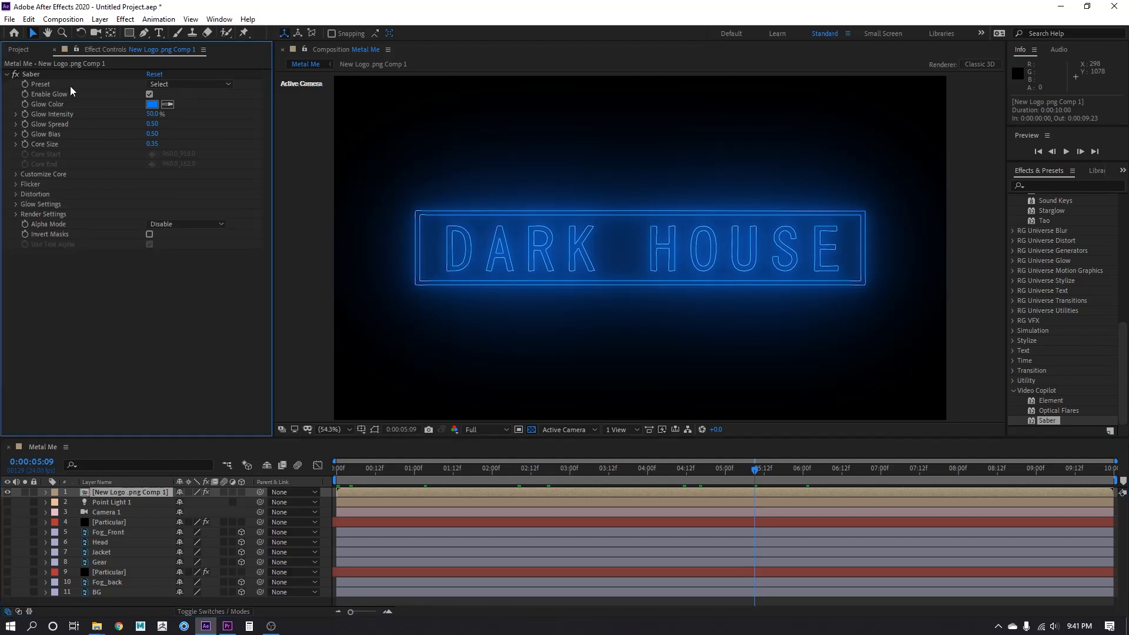
click(199, 84)
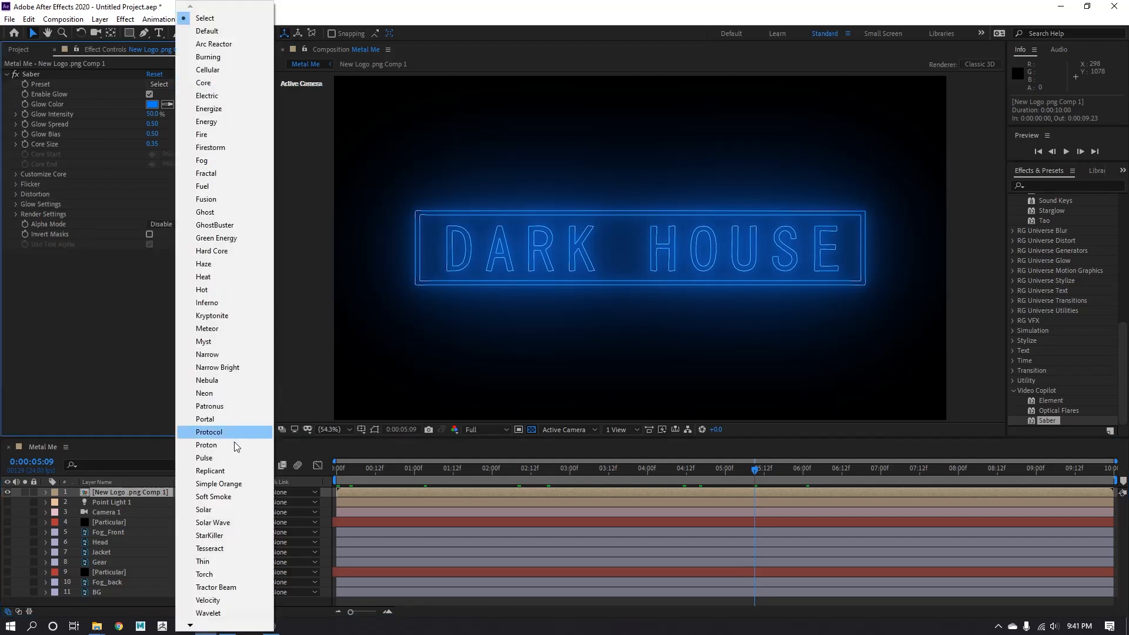
click(206, 44)
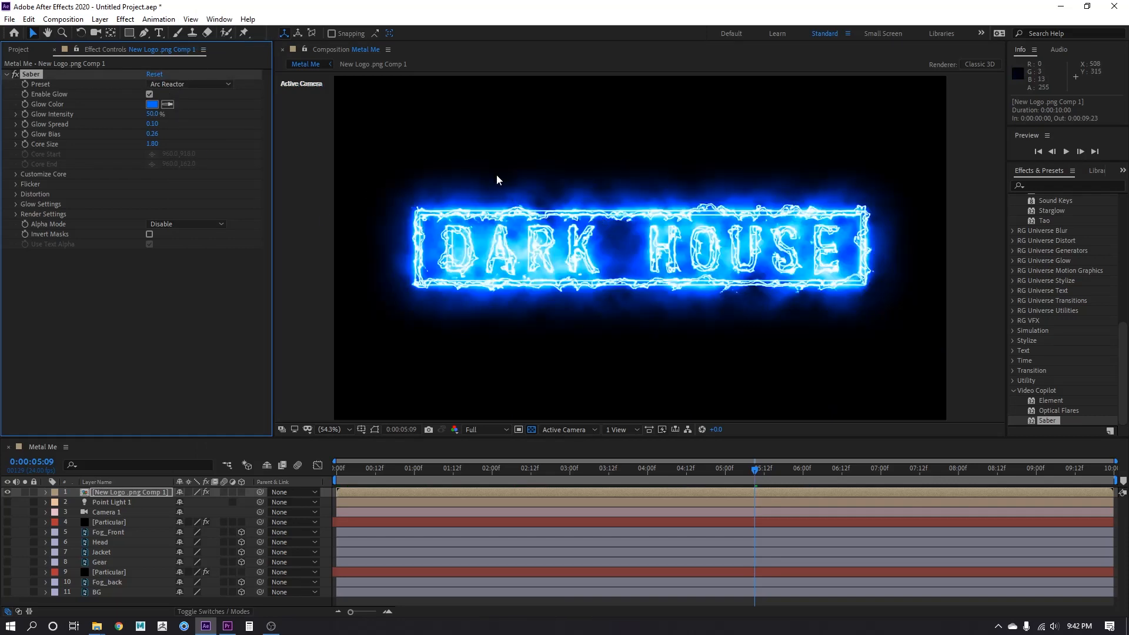
Try Saber's Fuel preset on the logo composition layer and switch back to Arc Reactor.
scroll(213, 83, down, 3)
click(181, 84)
click(211, 187)
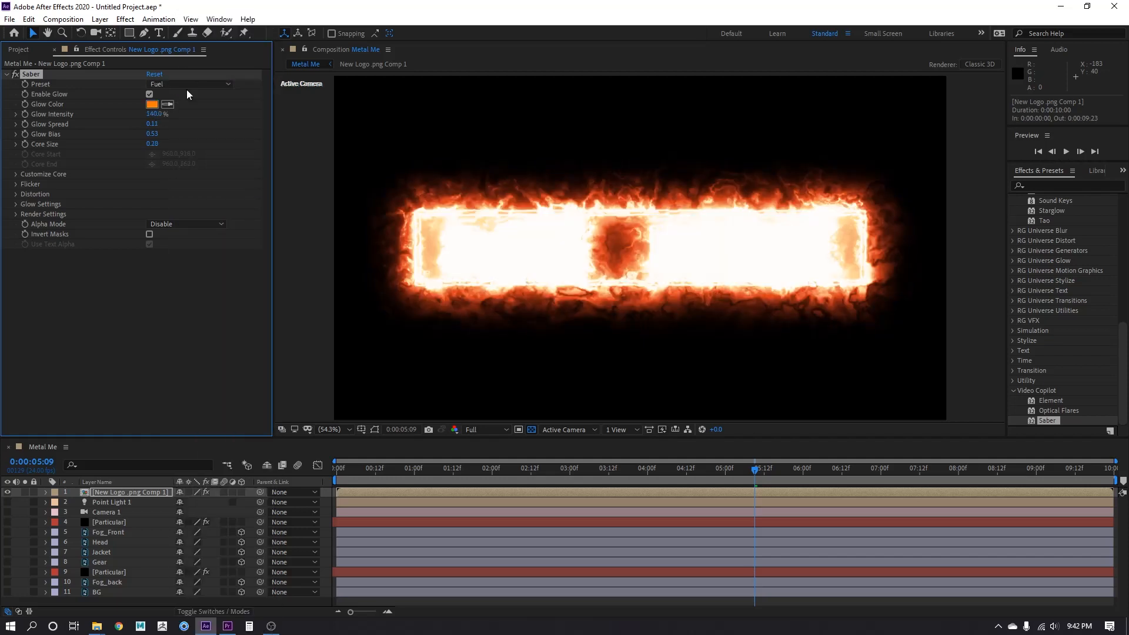
click(185, 83)
click(219, 44)
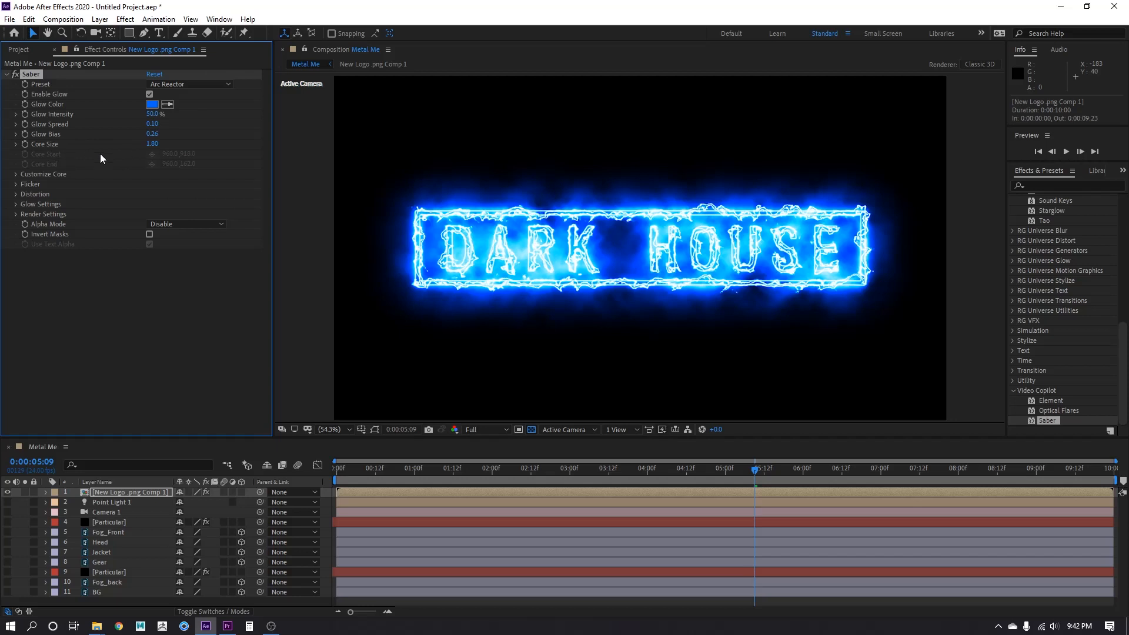
Set Saber's Core Size to 0.5, compare the glow, and lower the value to 0.35.
click(150, 145)
key(BackSpace)
text(0.5)
key(Return)
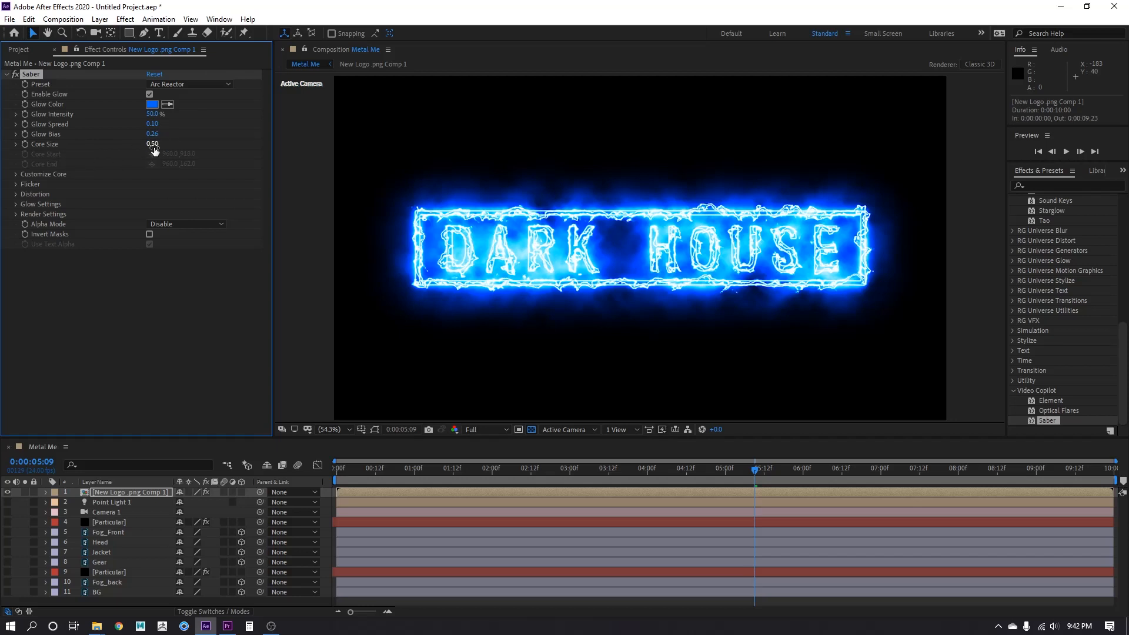
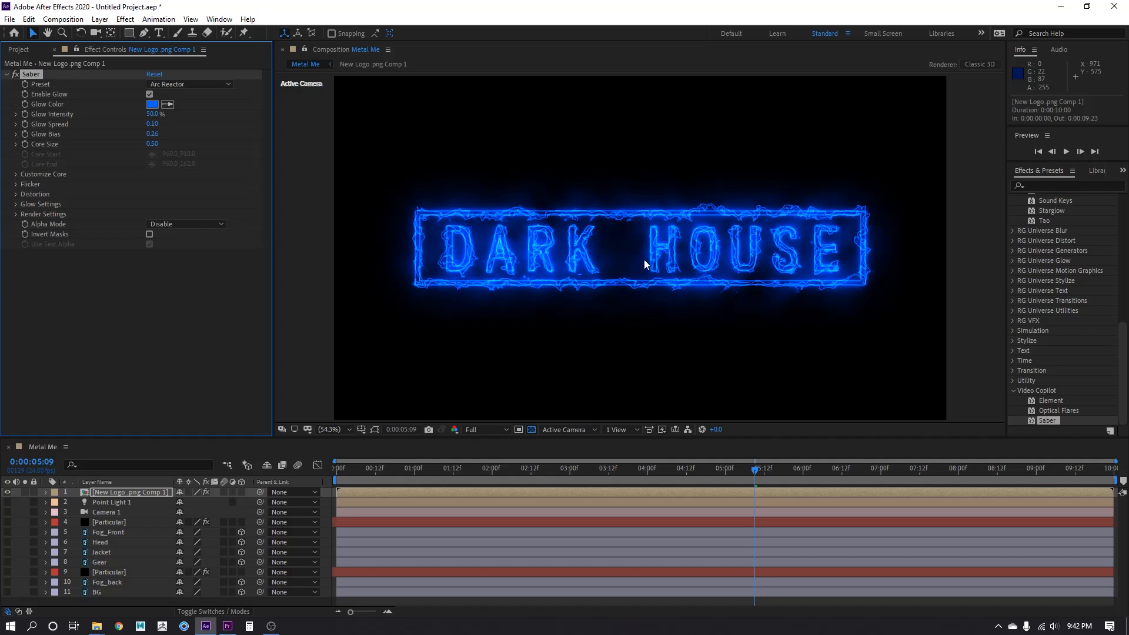
click(152, 144)
text(5)
key(Return)
Duplicate the logo composition layer and apply Saber's Zap preset to the upper copy.
click(116, 493)
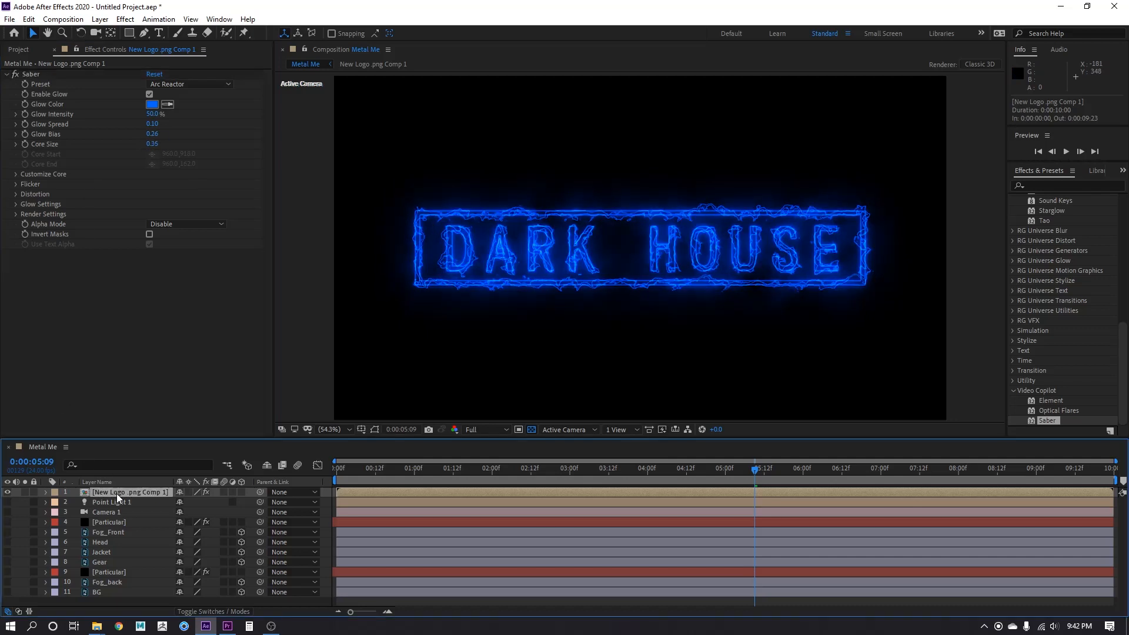
key(ctrl+d)
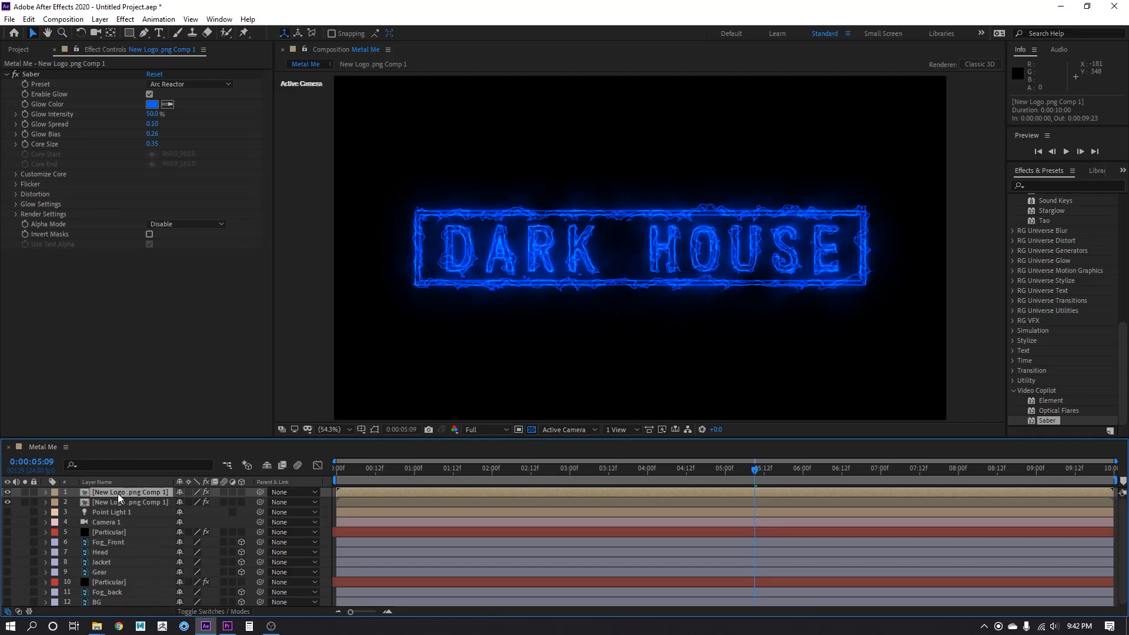
click(192, 86)
mouse_move(186, 627)
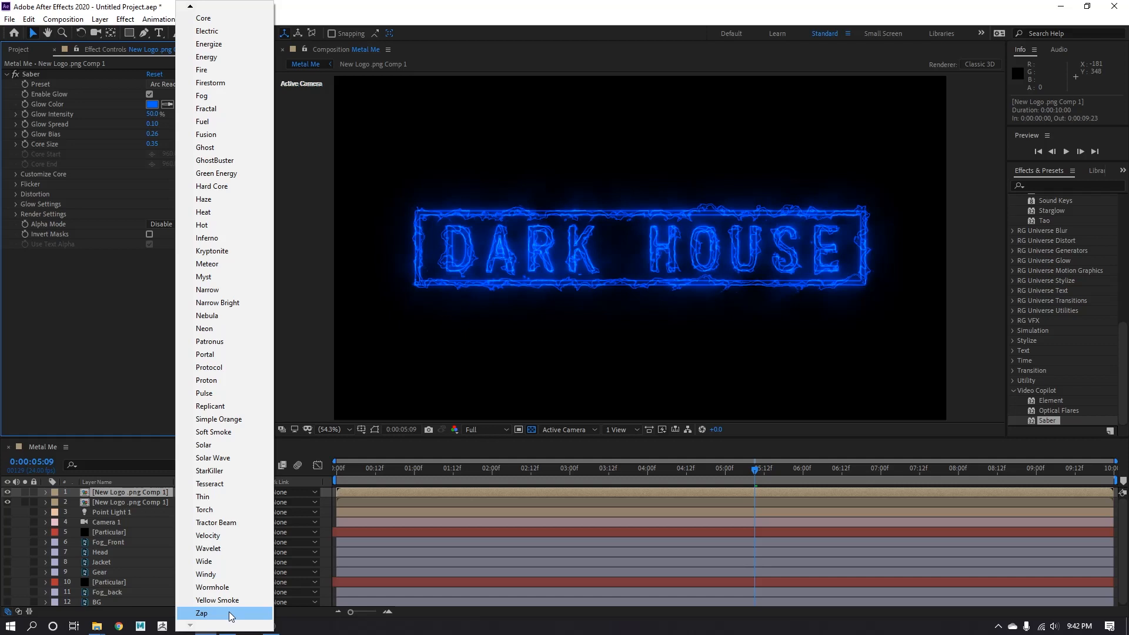
click(231, 616)
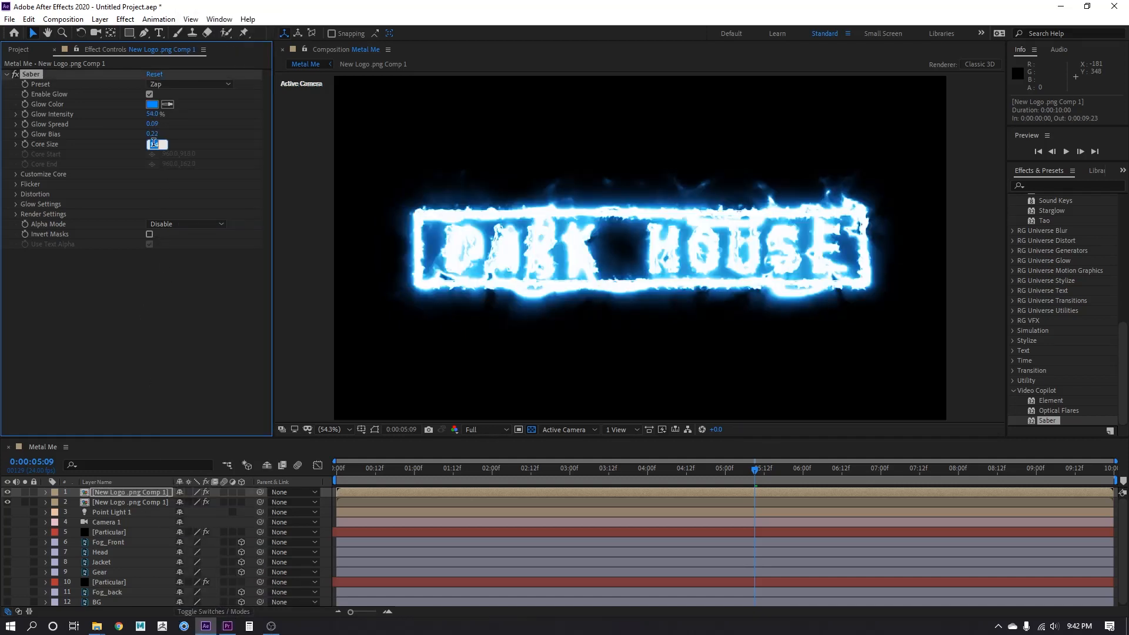
Set the Zap glow's Core Size to 0.3 and expand Saber's Render Settings while previewing the animation.
text(0.3)
key(Return)
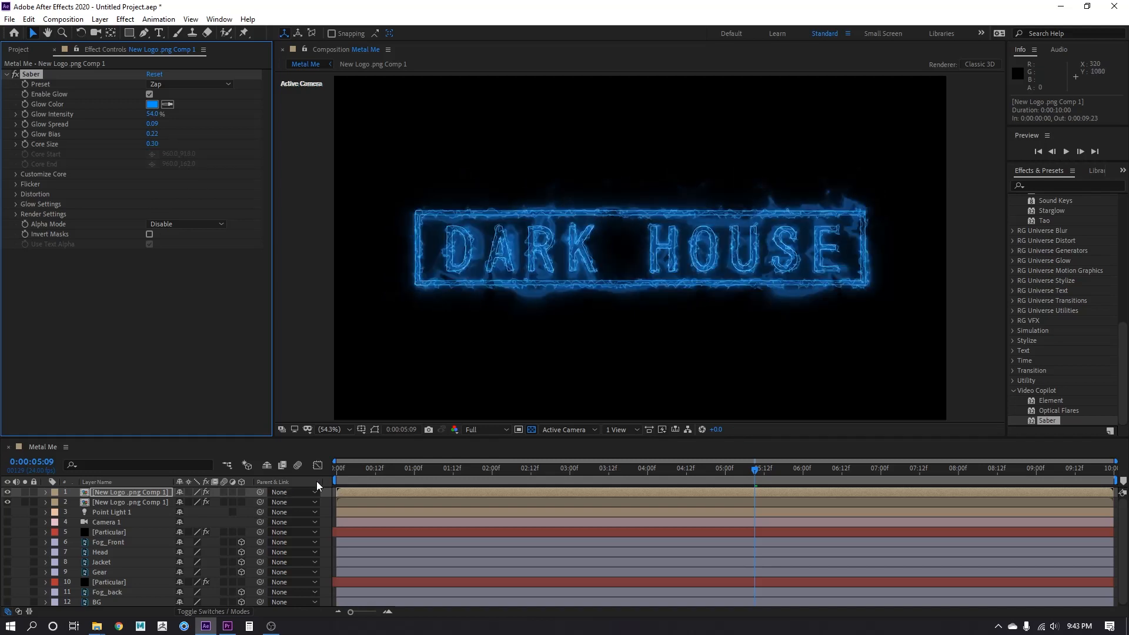
key(space)
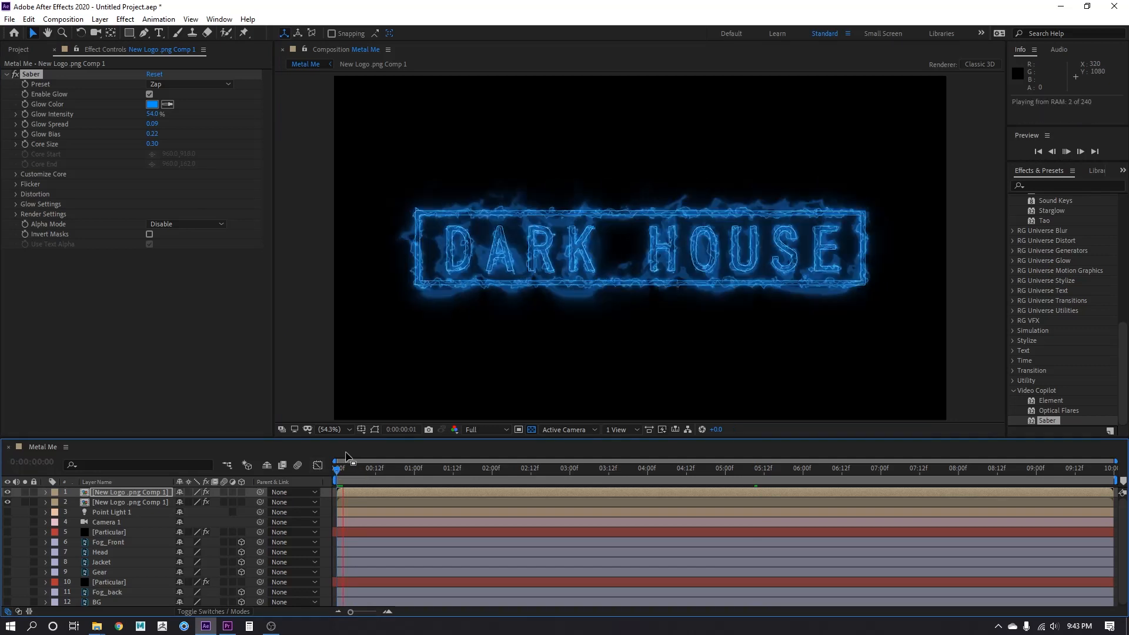
click(16, 214)
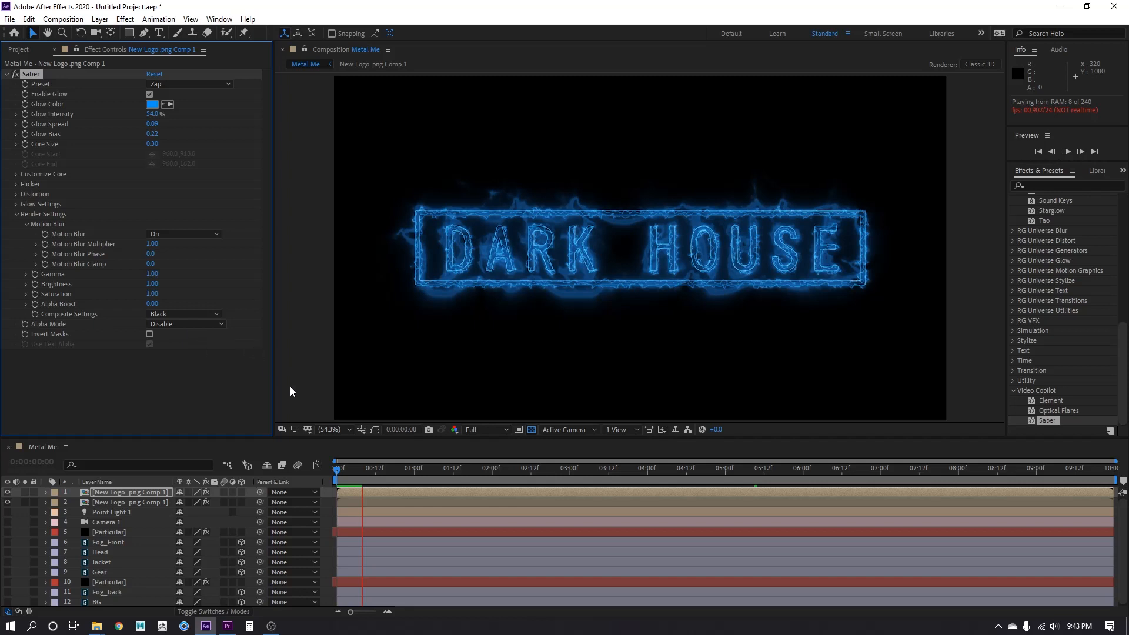
key(space)
Set the composition viewer's resolution to Quarter and play the glowing logo from the start for about two seconds.
click(486, 429)
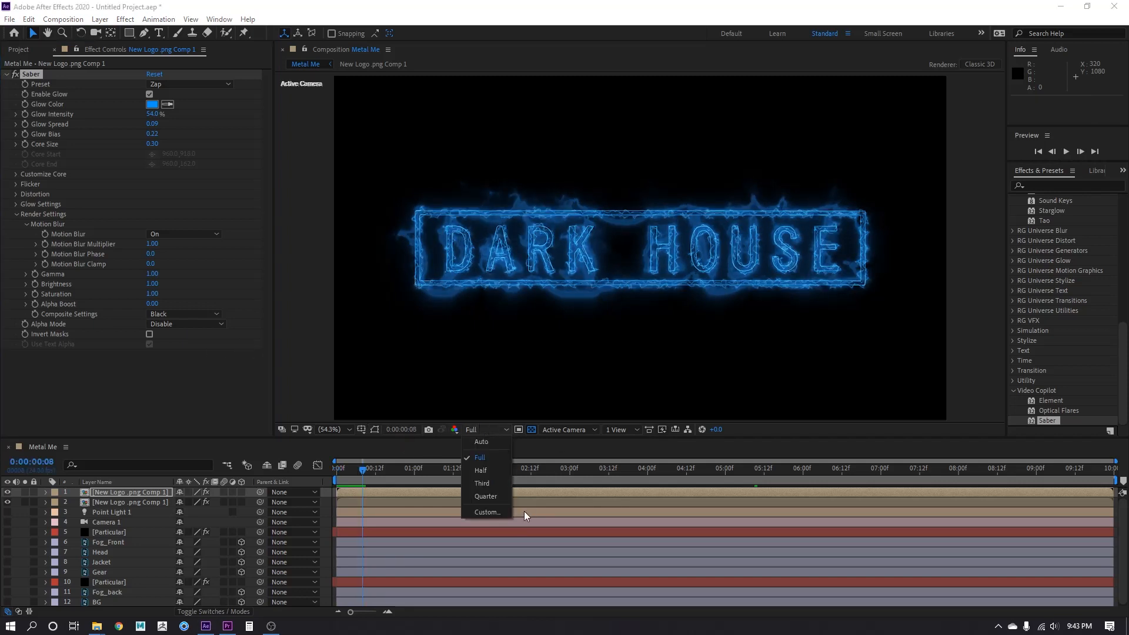
click(496, 495)
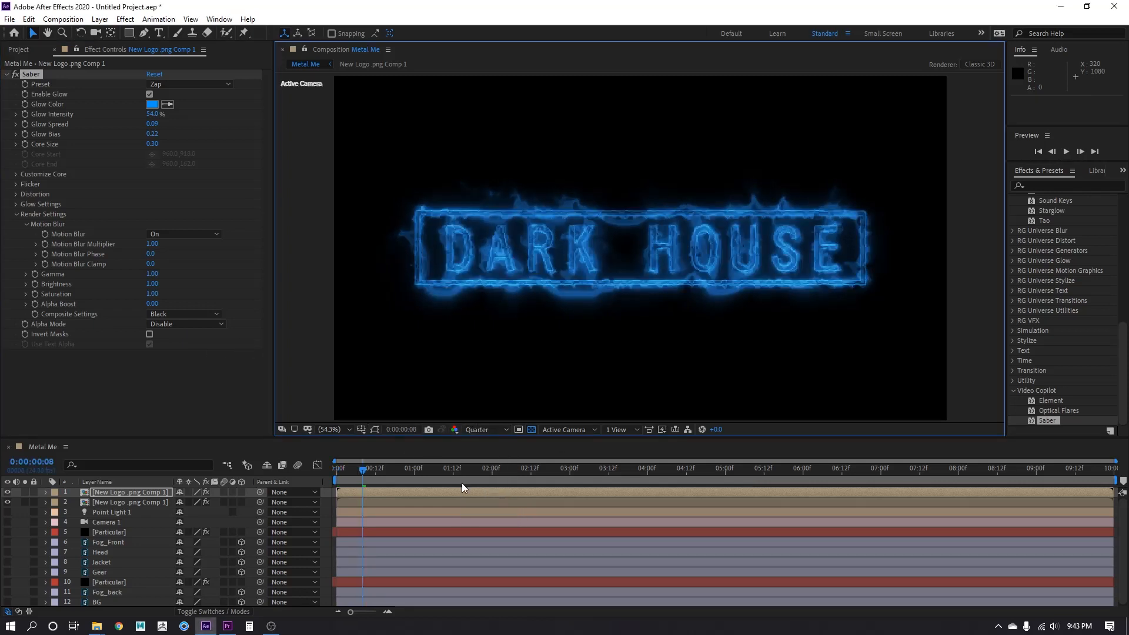
click(324, 481)
key(space)
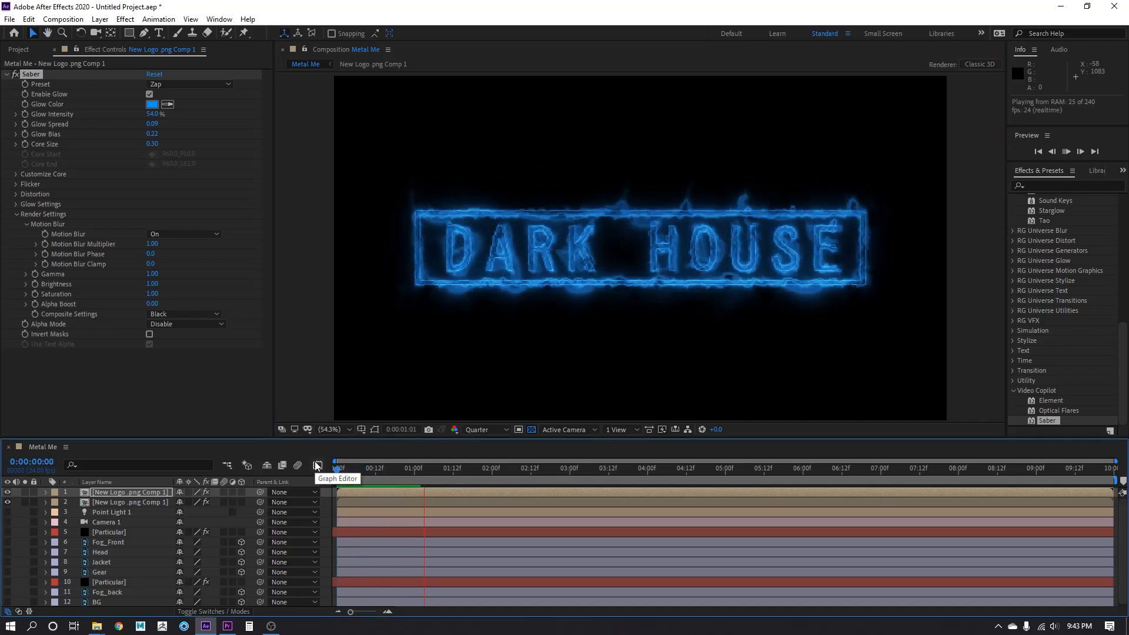
key(space)
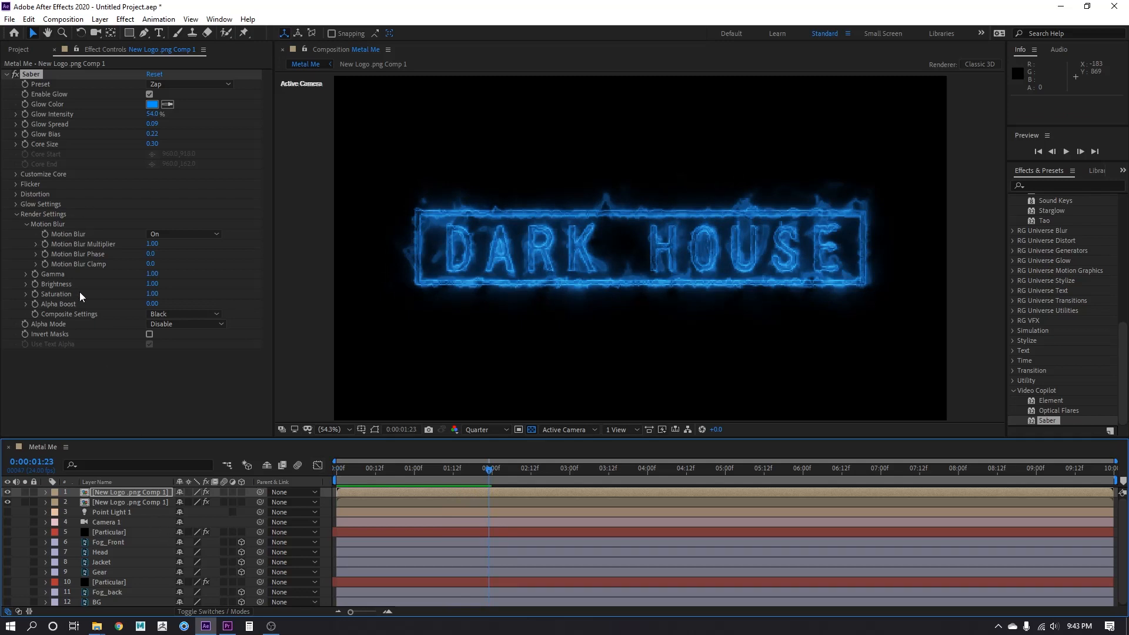
Set the Core Distortion amount of the top logo layer's Saber effect to 5 and preview the animation.
click(16, 174)
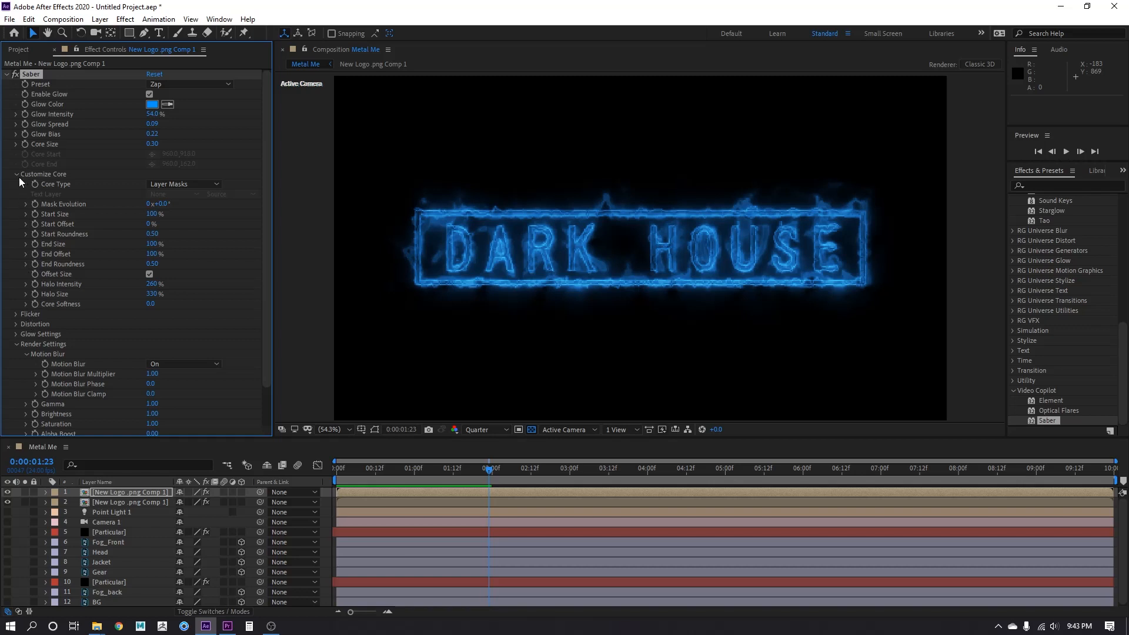
click(17, 174)
click(16, 194)
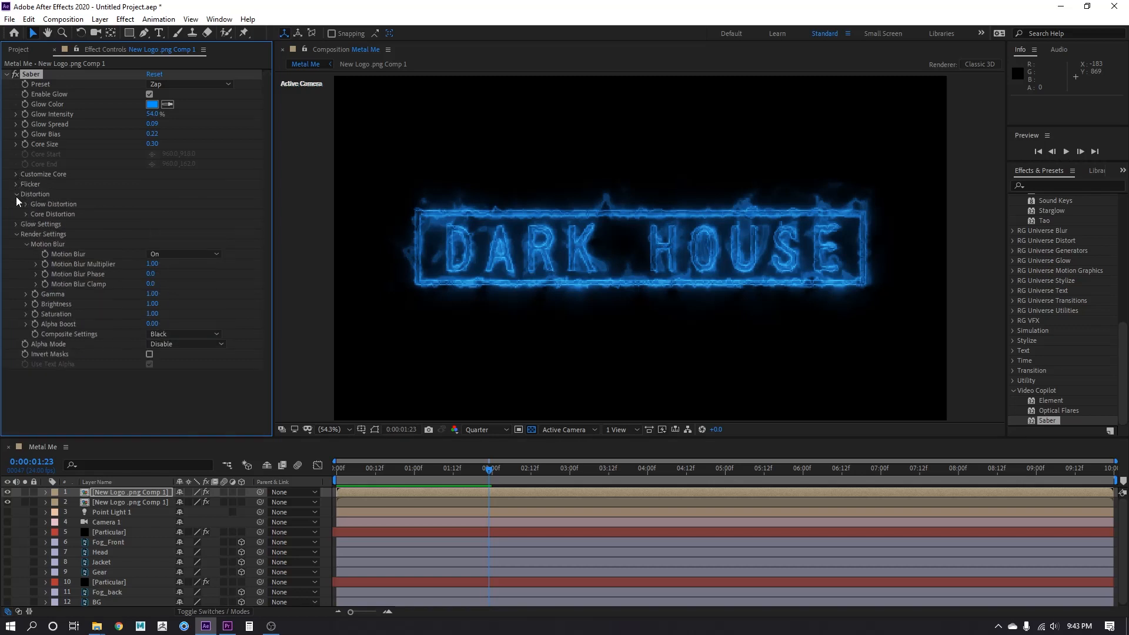
click(24, 213)
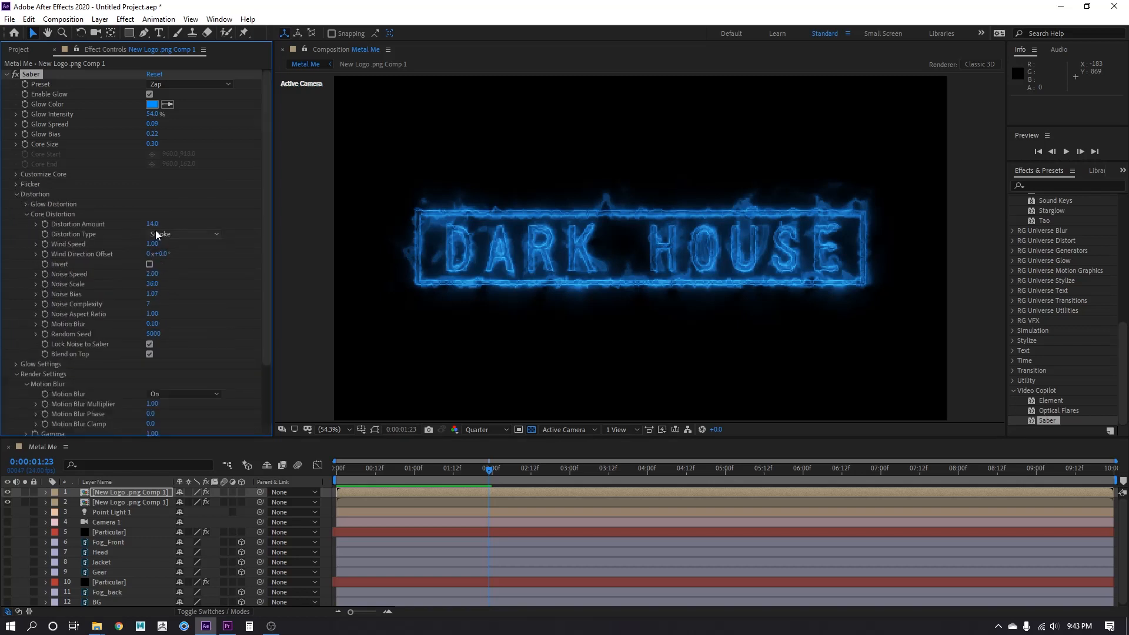
drag(149, 228, 131, 229)
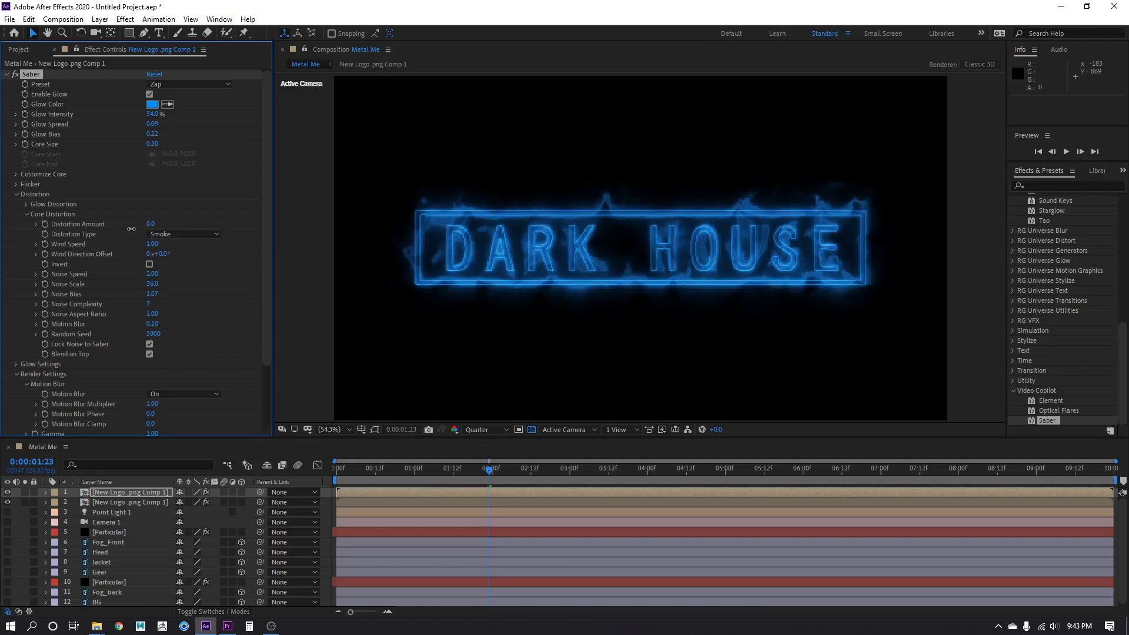
click(144, 228)
text(5)
key(Return)
key(space)
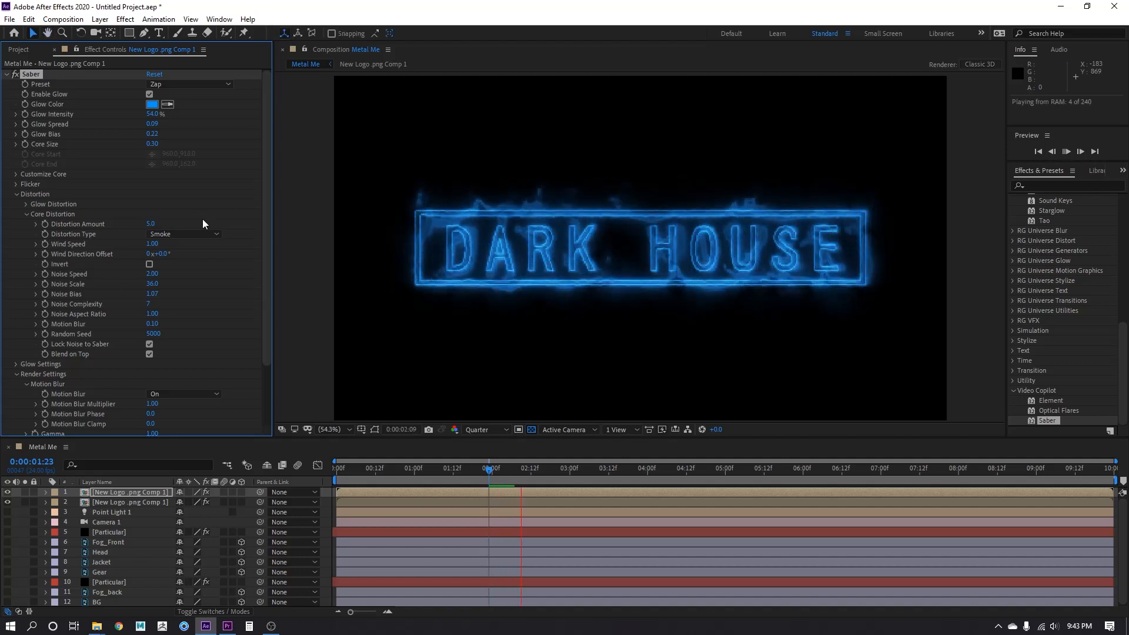
click(7, 503)
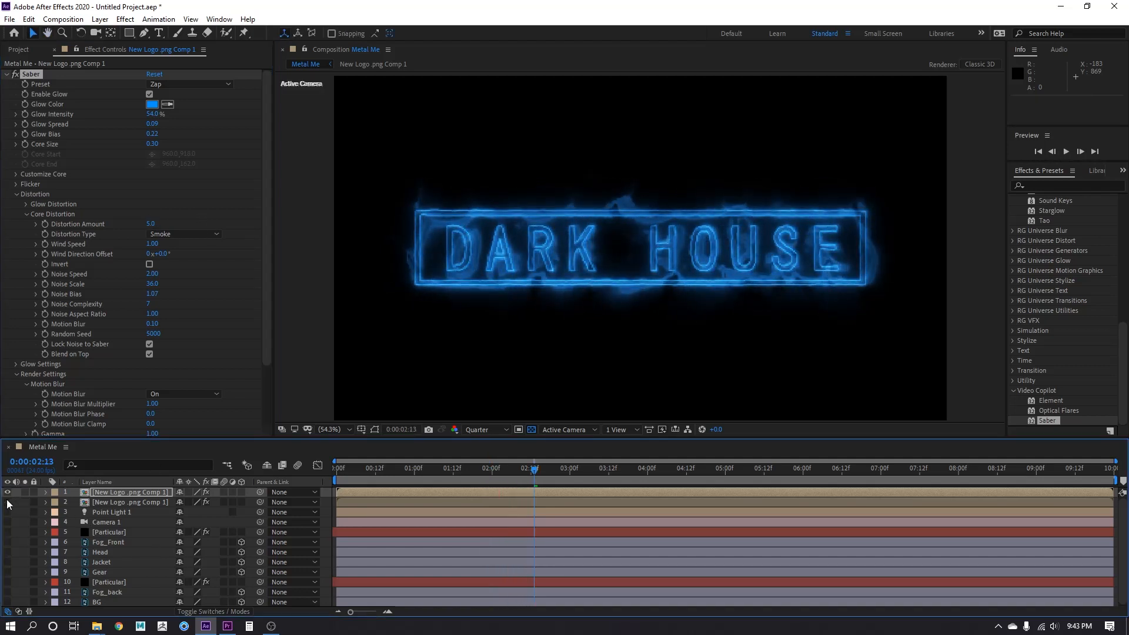
click(8, 503)
Set the Glow Distortion amount of the top logo layer's Saber effect to 9 and preview the animation.
click(26, 214)
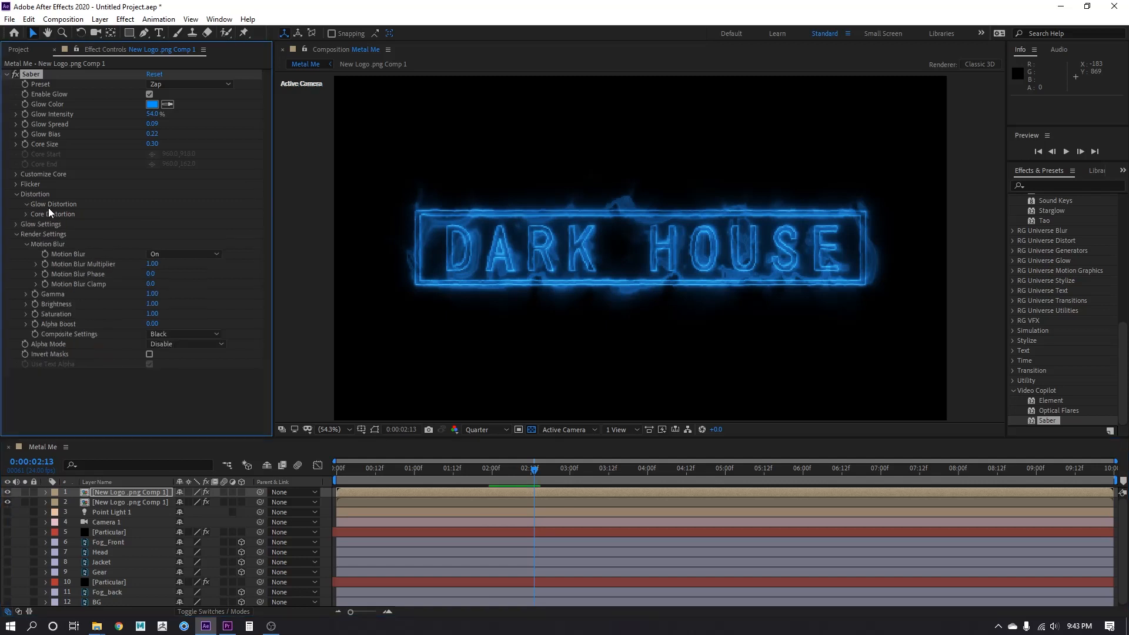
click(26, 204)
drag(151, 214, 133, 214)
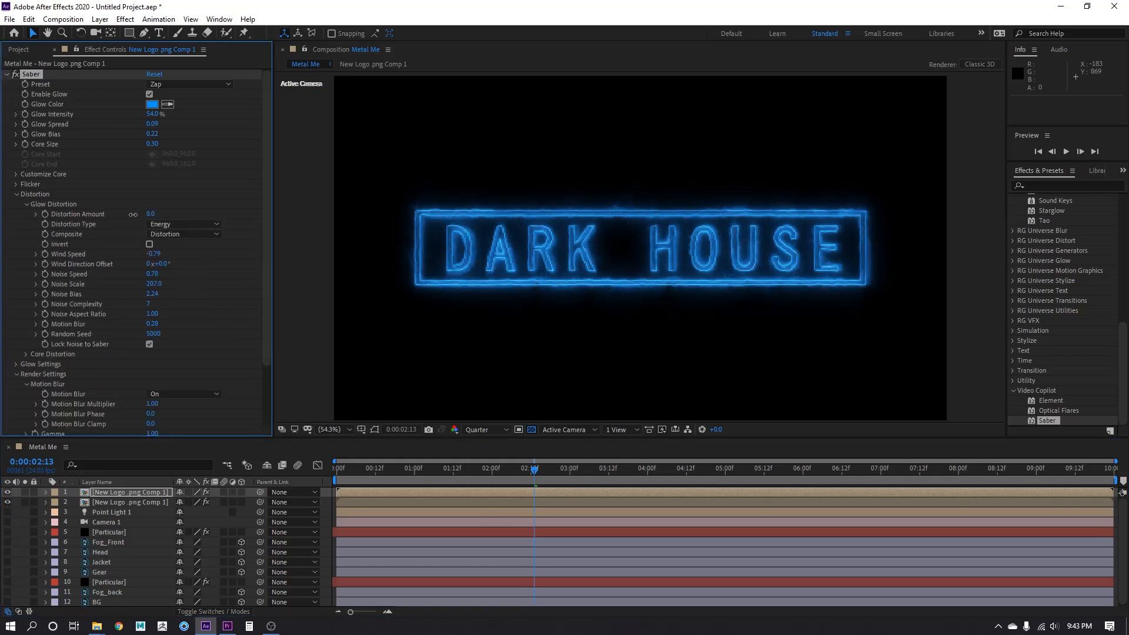
drag(137, 214, 131, 214)
key(space)
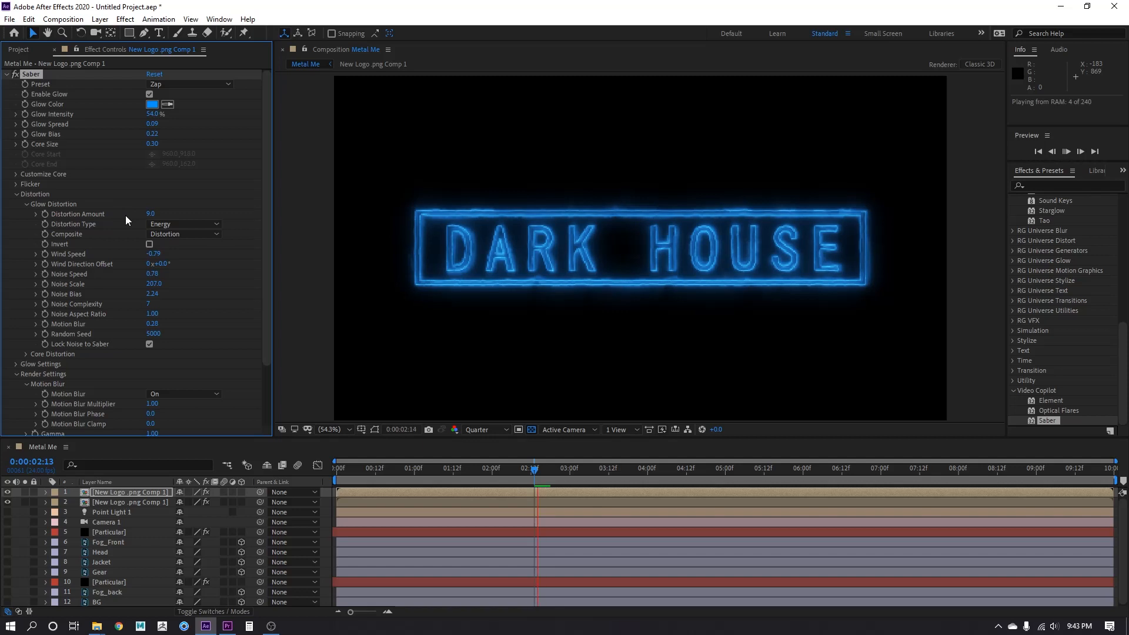
key(space)
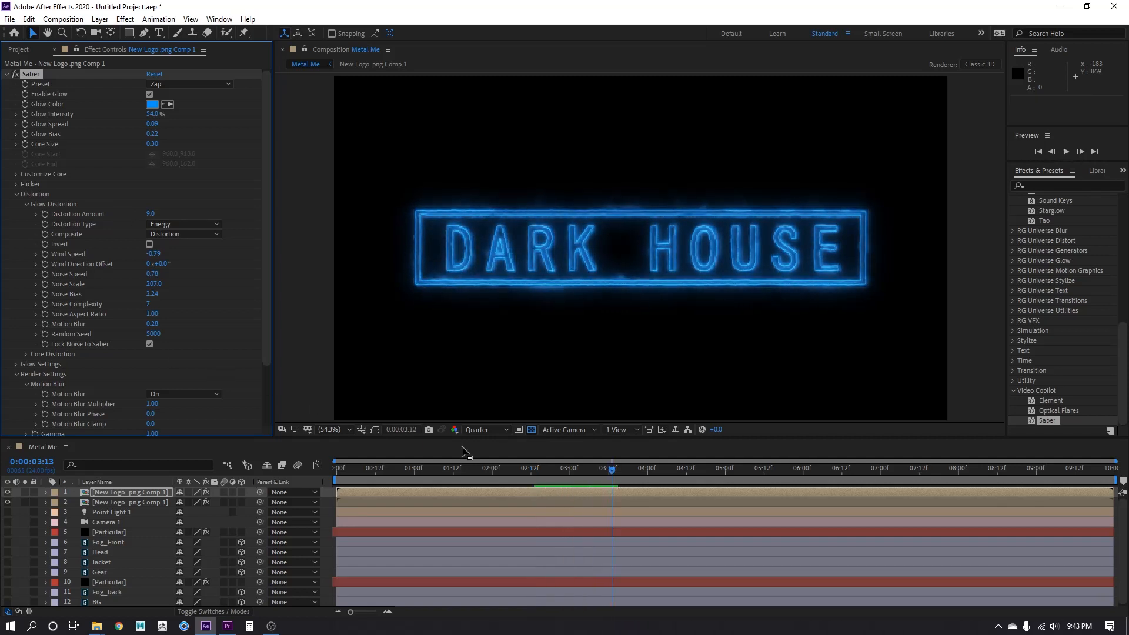
Set the composition's preview resolution to Full.
click(496, 428)
click(493, 442)
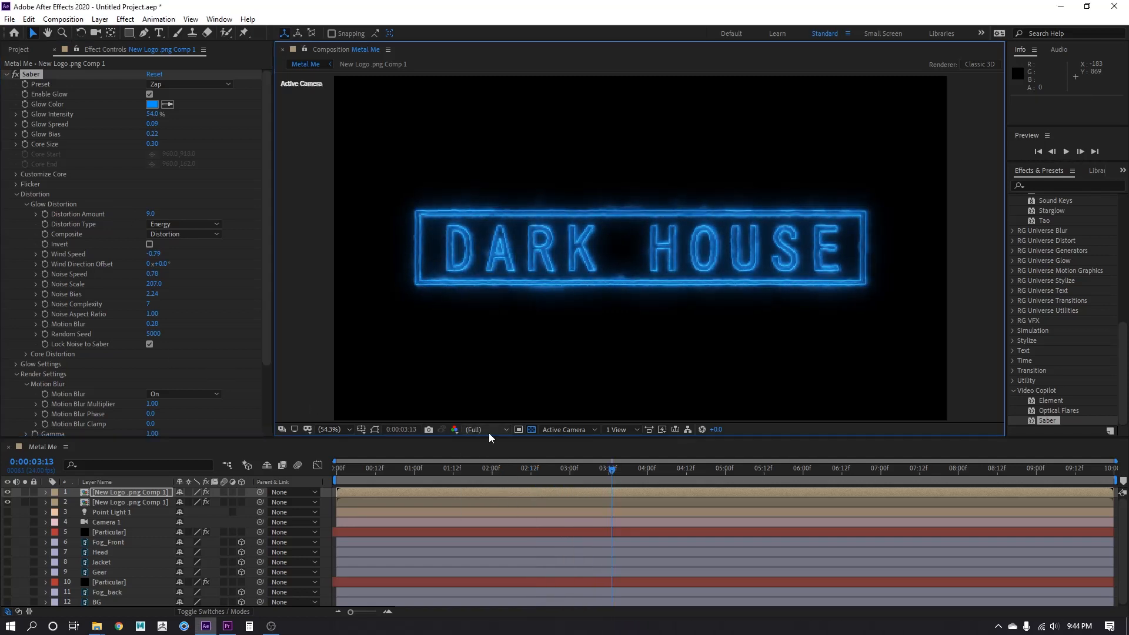
click(482, 428)
click(489, 457)
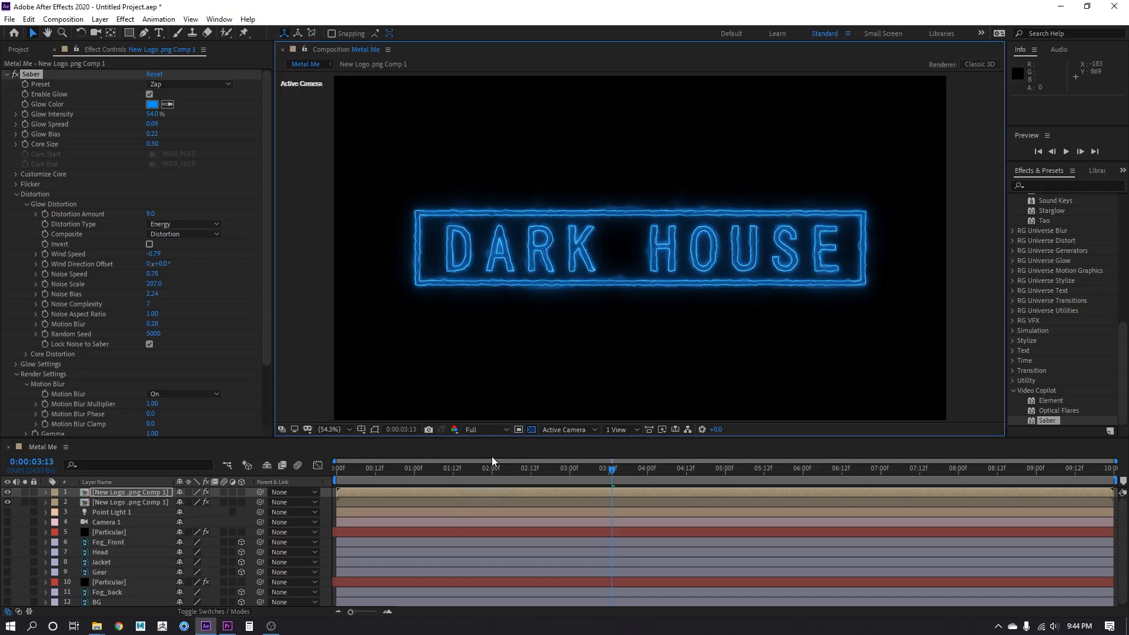
Duplicate the top logo layer and try the Saber preset Heat on the copy with a core size of 0.1.
click(101, 494)
key(ctrl+d)
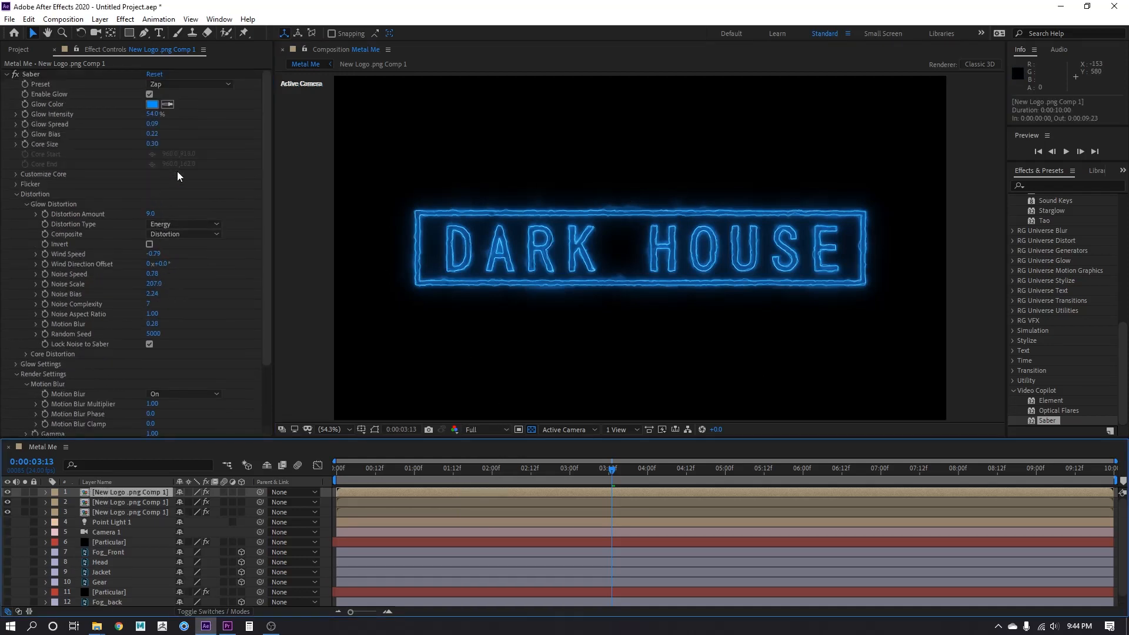
click(200, 84)
click(218, 281)
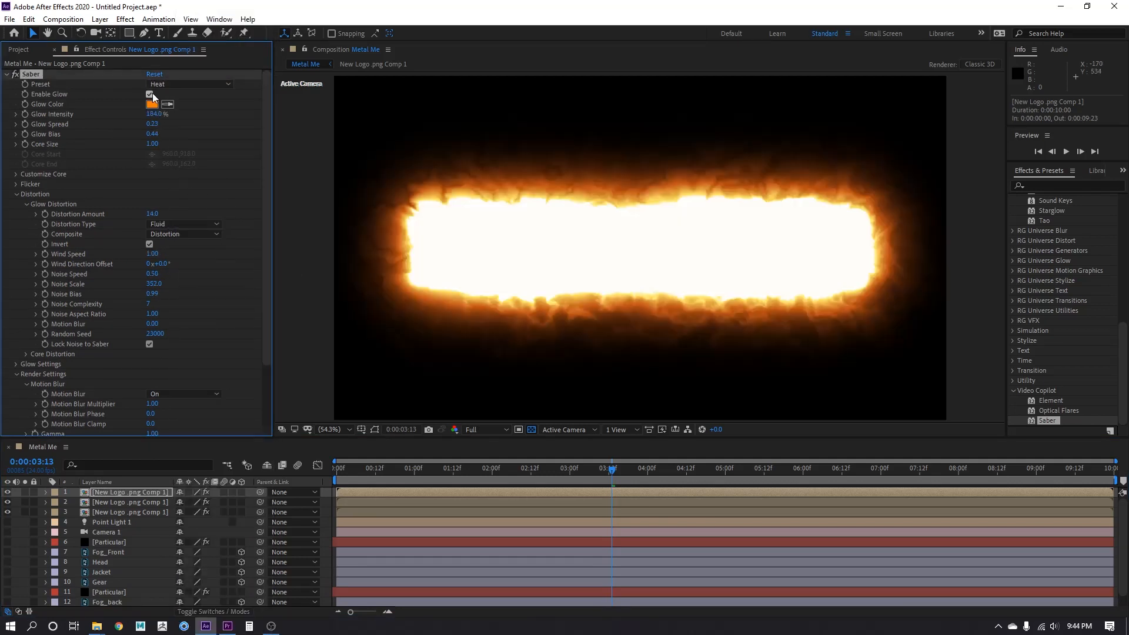
click(157, 144)
text(.1)
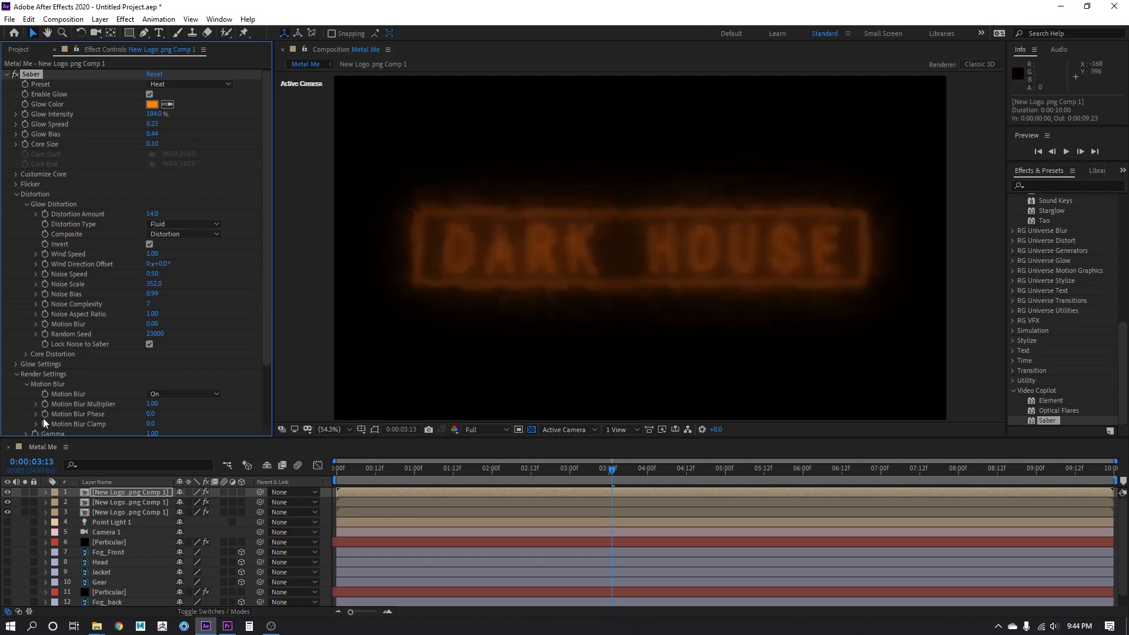
Remove the Saber effect from the duplicated logo layer and delete that layer.
key(Delete)
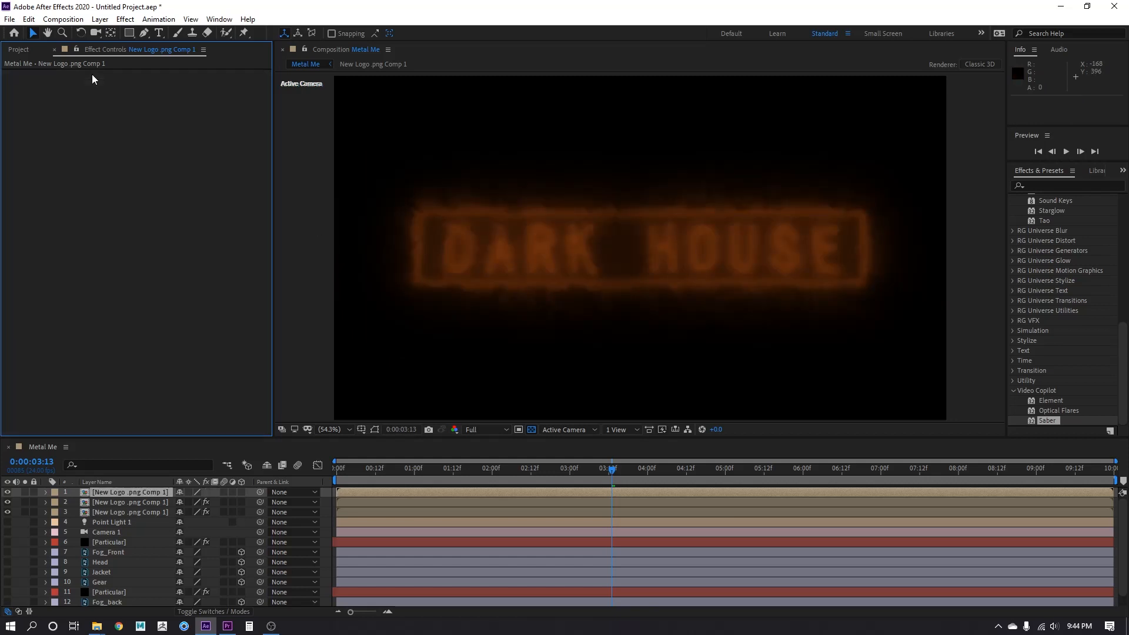
click(114, 490)
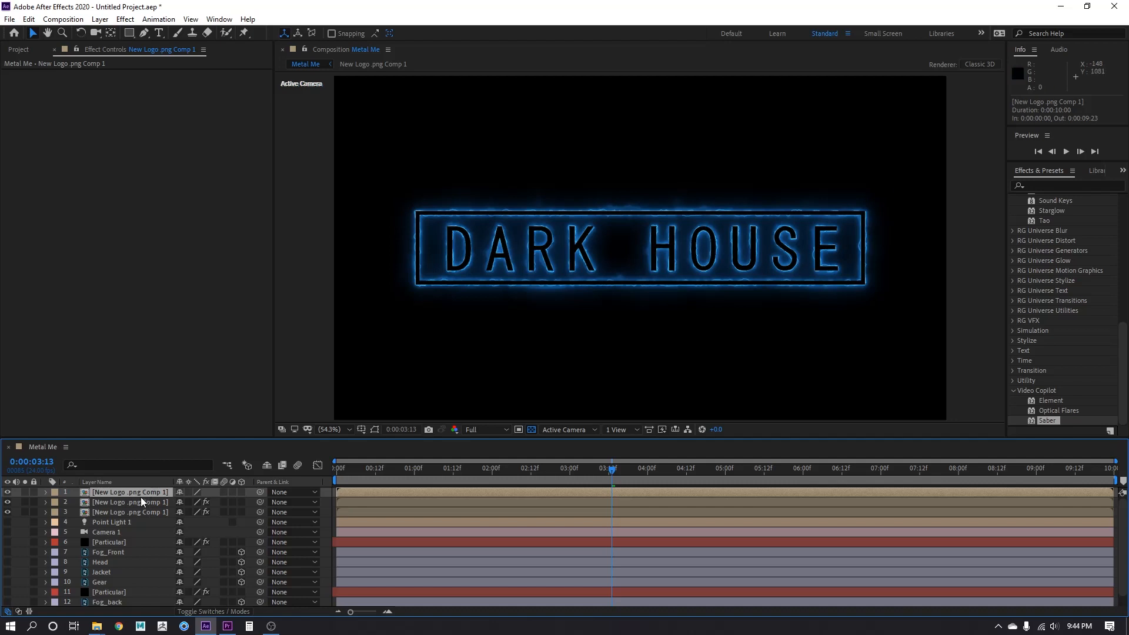
key(Delete)
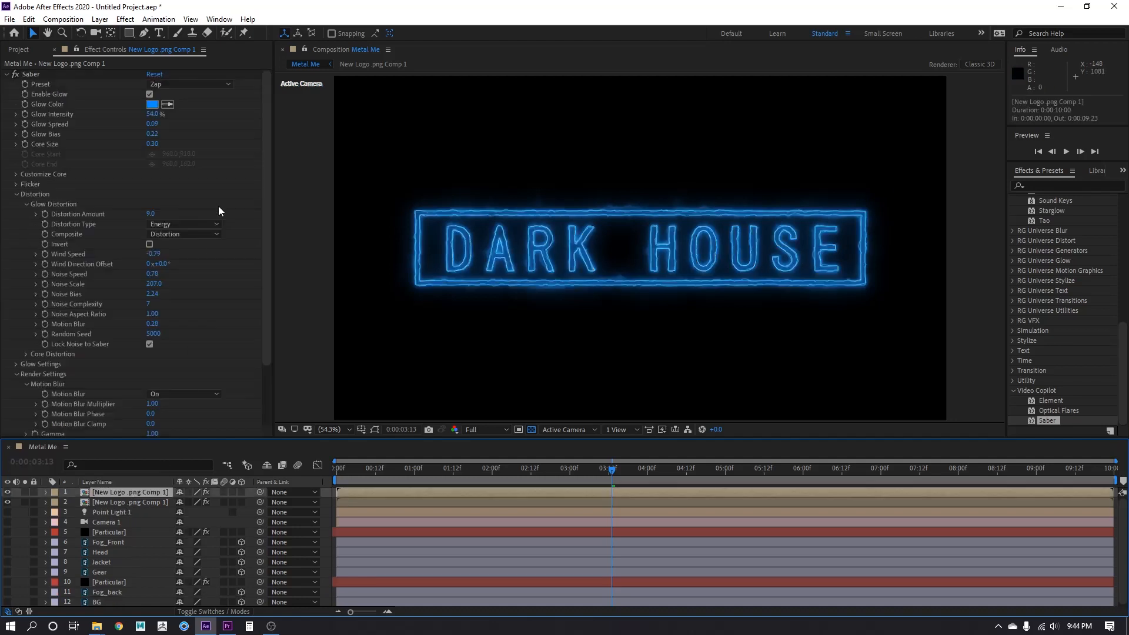
Set the Saber composite settings to Transparent on both New Logo .png Comp 1 layers.
scroll(133, 284, down, 3)
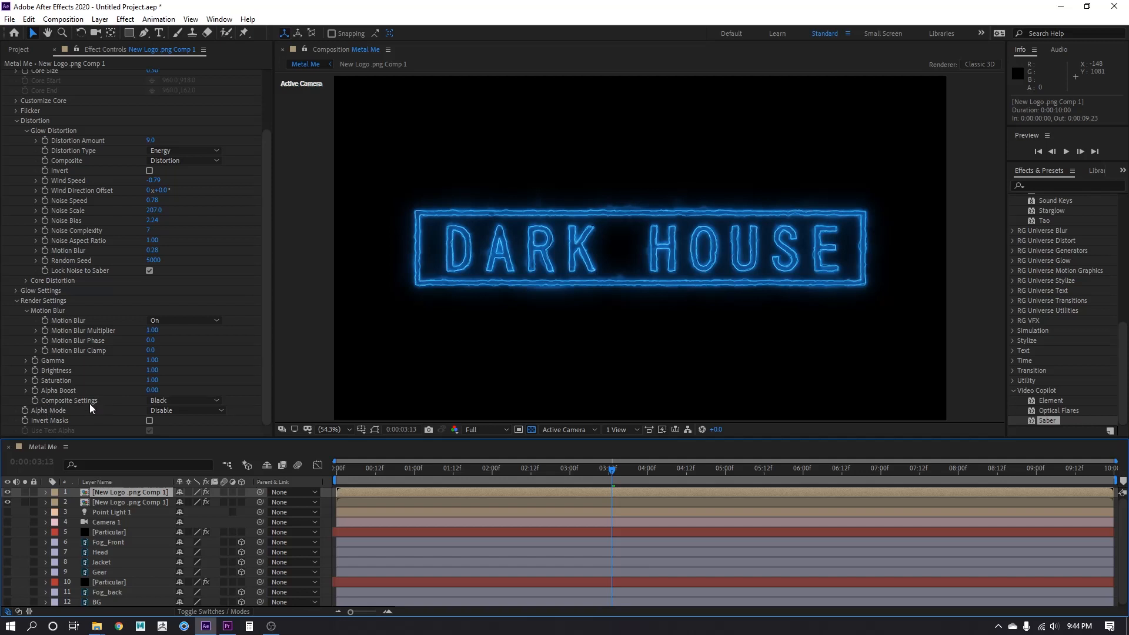
click(176, 402)
click(185, 412)
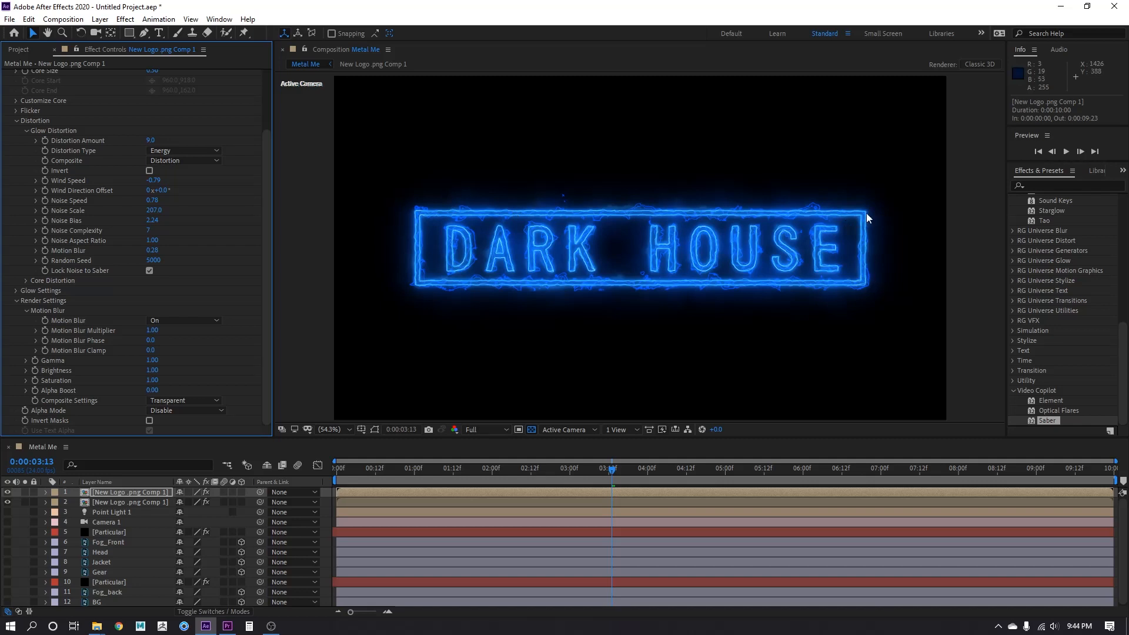
click(112, 503)
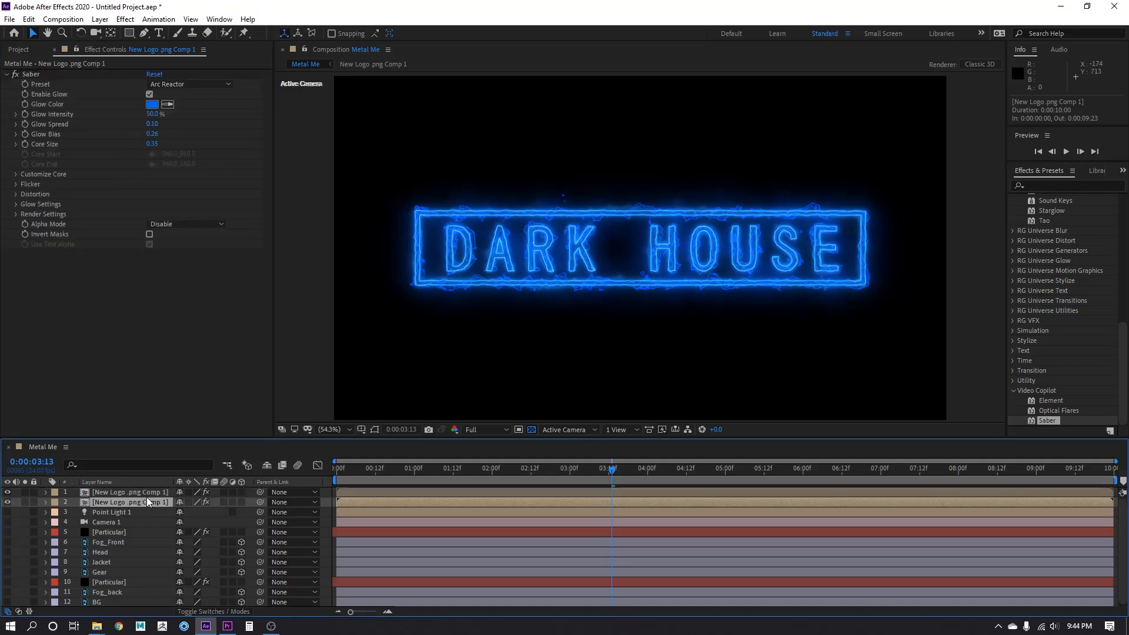
click(16, 214)
click(187, 313)
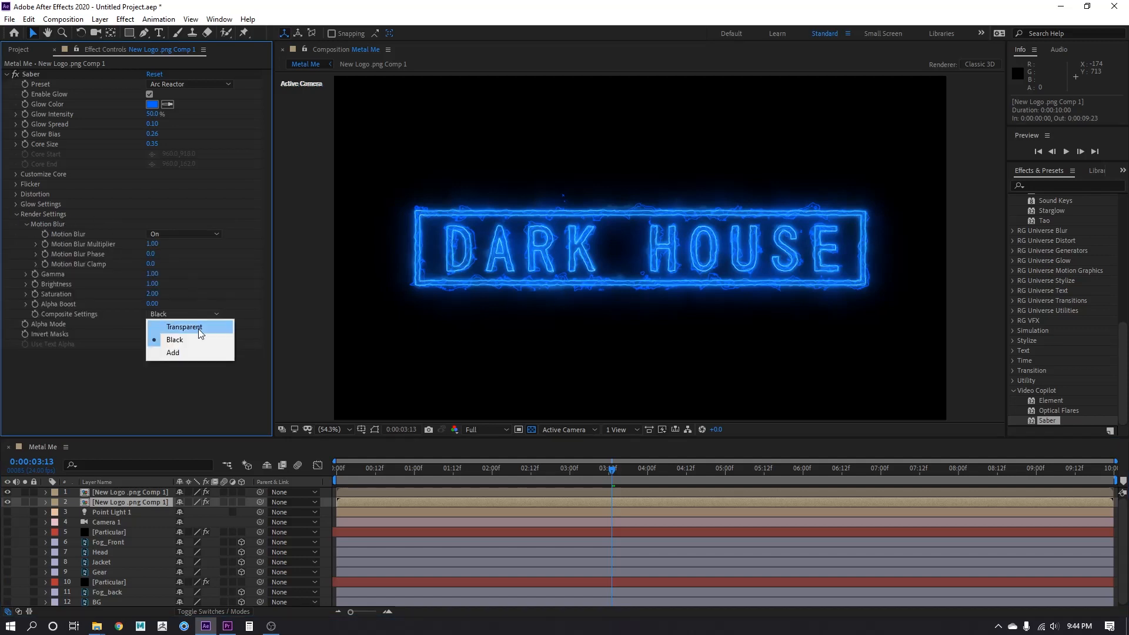
click(189, 327)
Make all hidden layers visible and move both logo layers between the upper Particular layer and Fog_Front.
drag(8, 512, 9, 603)
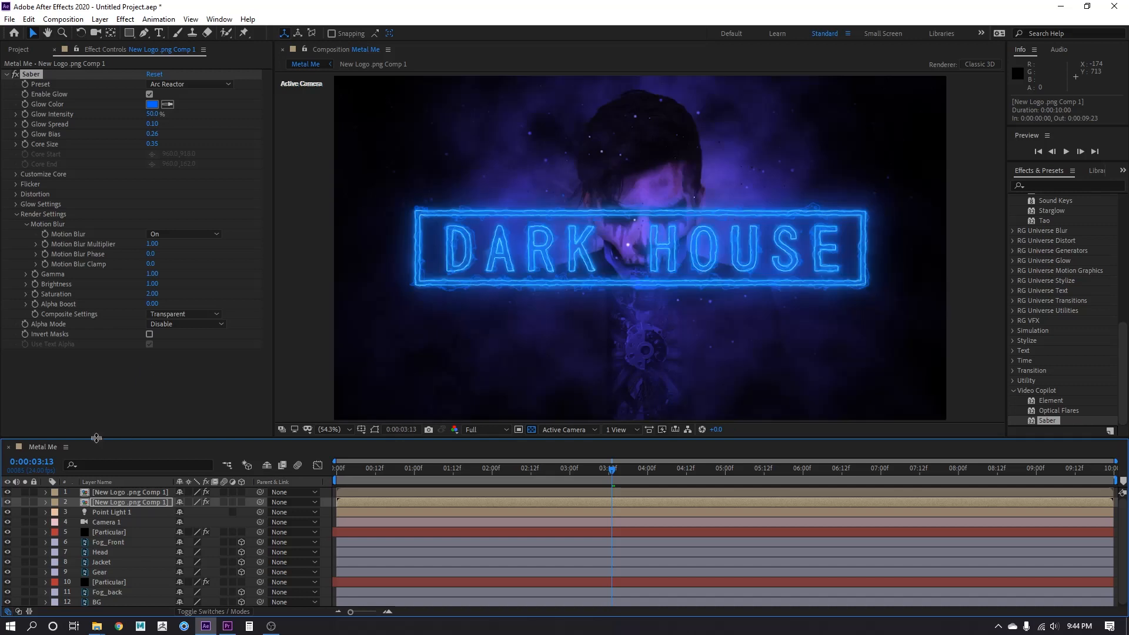
drag(129, 489, 133, 541)
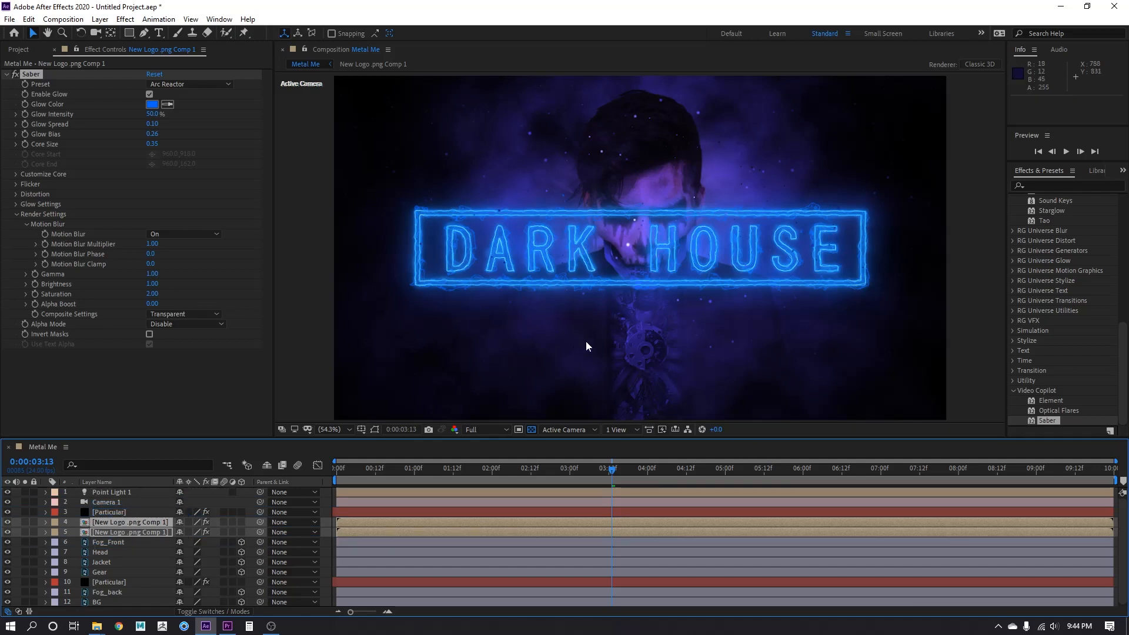
Move both logo layers straight down below the man's face to about 960, 726.1 and scale them to 107%.
click(722, 245)
drag(721, 241, 746, 299)
key(s)
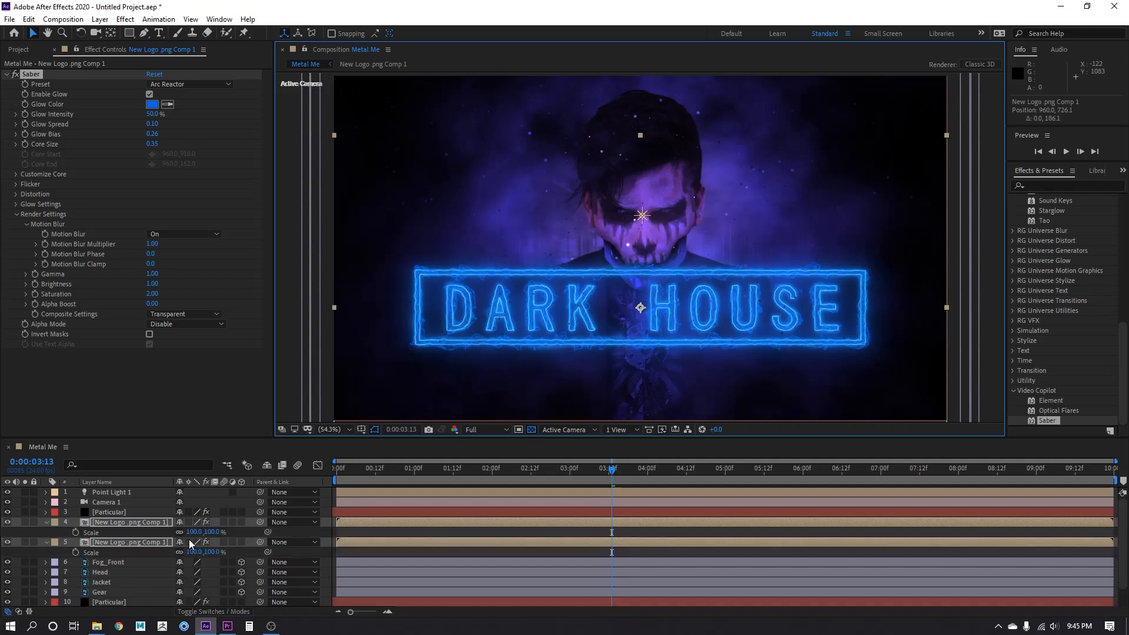
drag(191, 534, 196, 534)
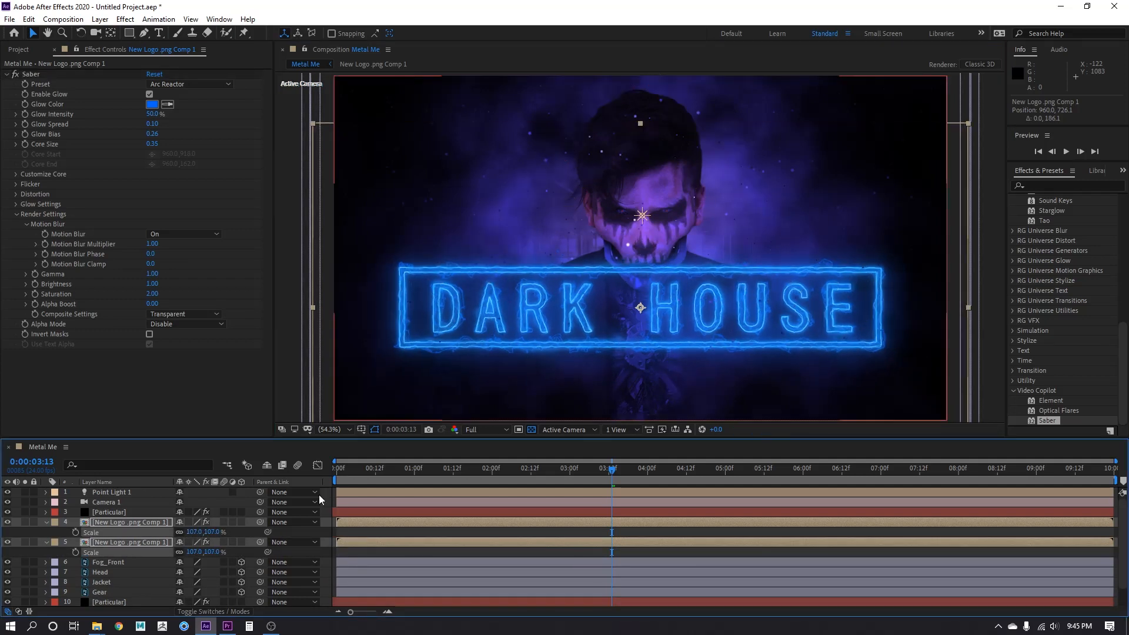
click(482, 352)
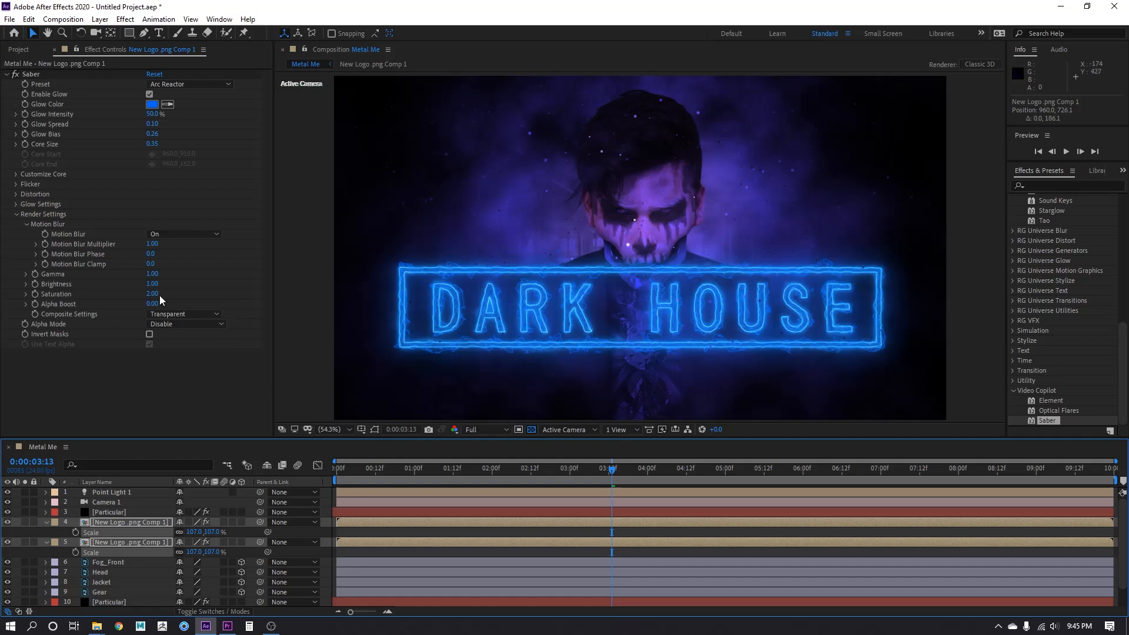
Import Puffy_Smoke_01.mov from the Metal Me Red folder's (Footage) folder and add it to the Metal Me composition between Camera 1 and the upper Particular layer.
click(18, 50)
click(110, 246)
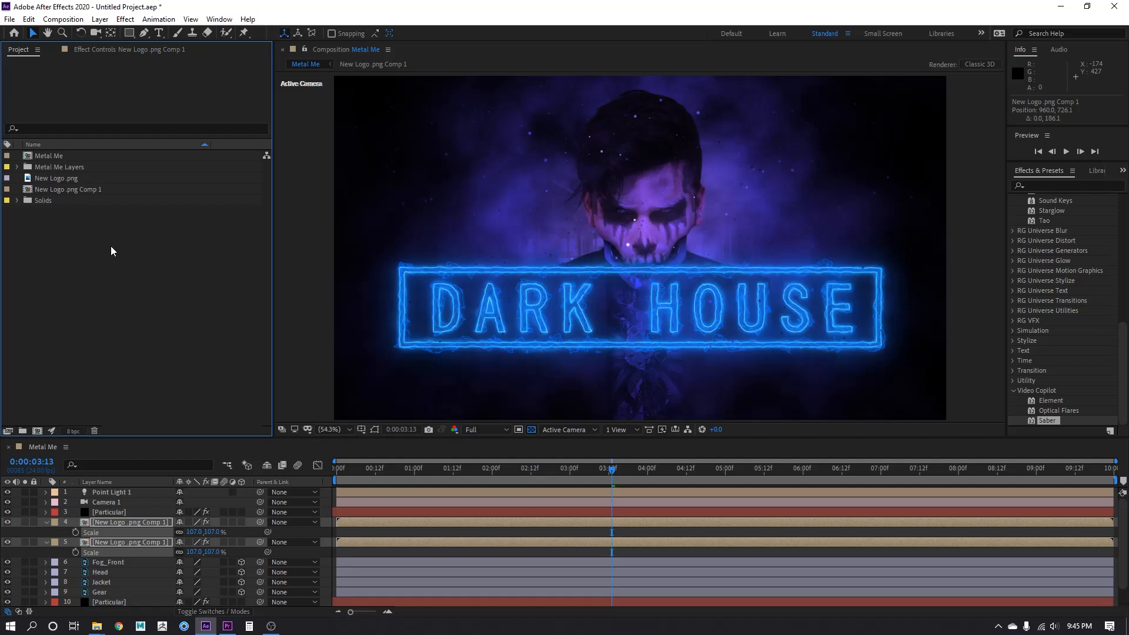
double_click(111, 246)
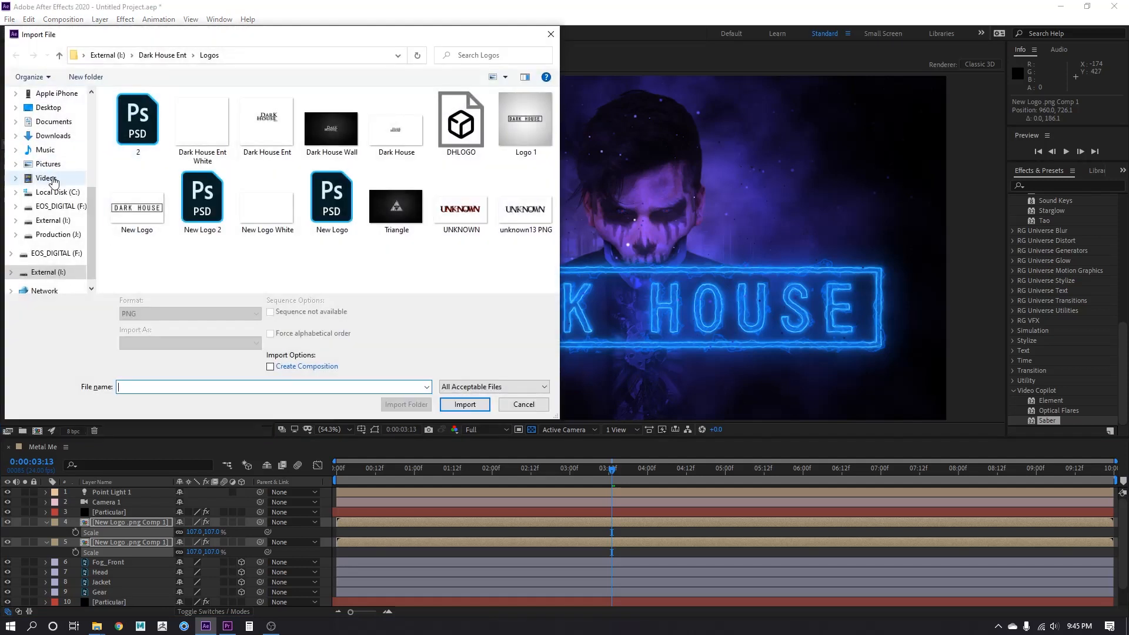
scroll(50, 138, up, 3)
scroll(49, 137, up, 3)
click(47, 116)
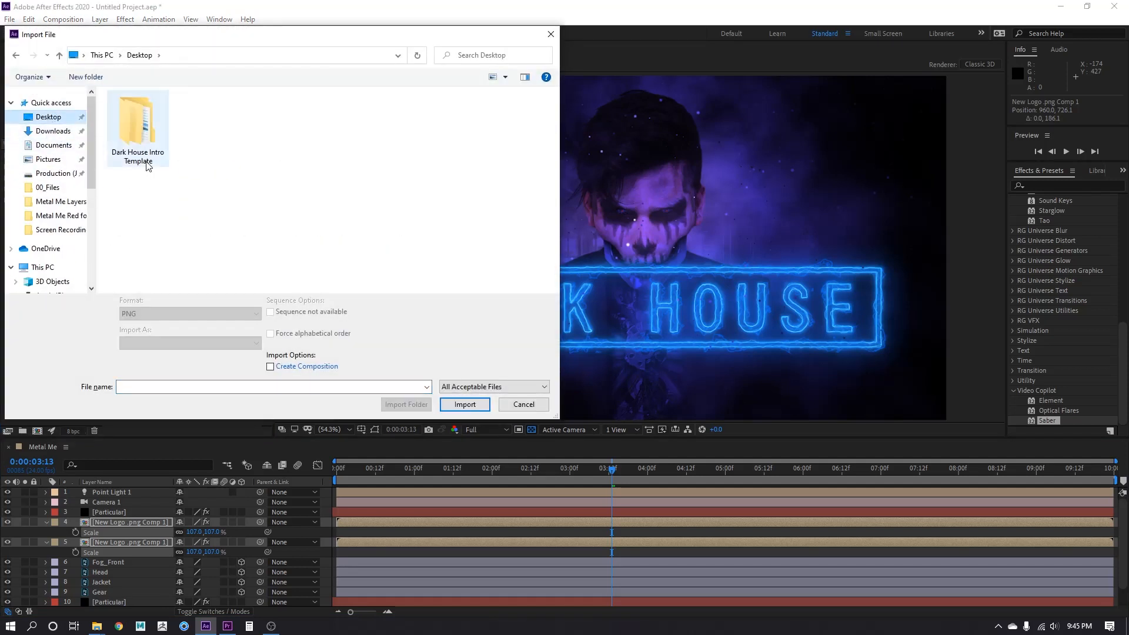
double_click(144, 154)
double_click(147, 112)
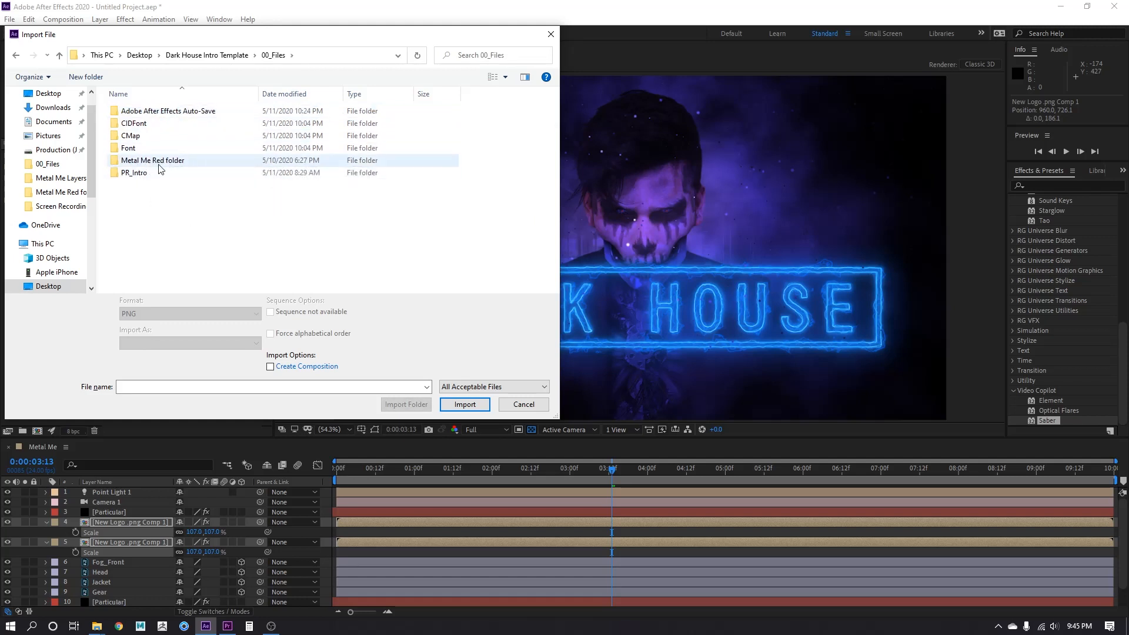
double_click(141, 160)
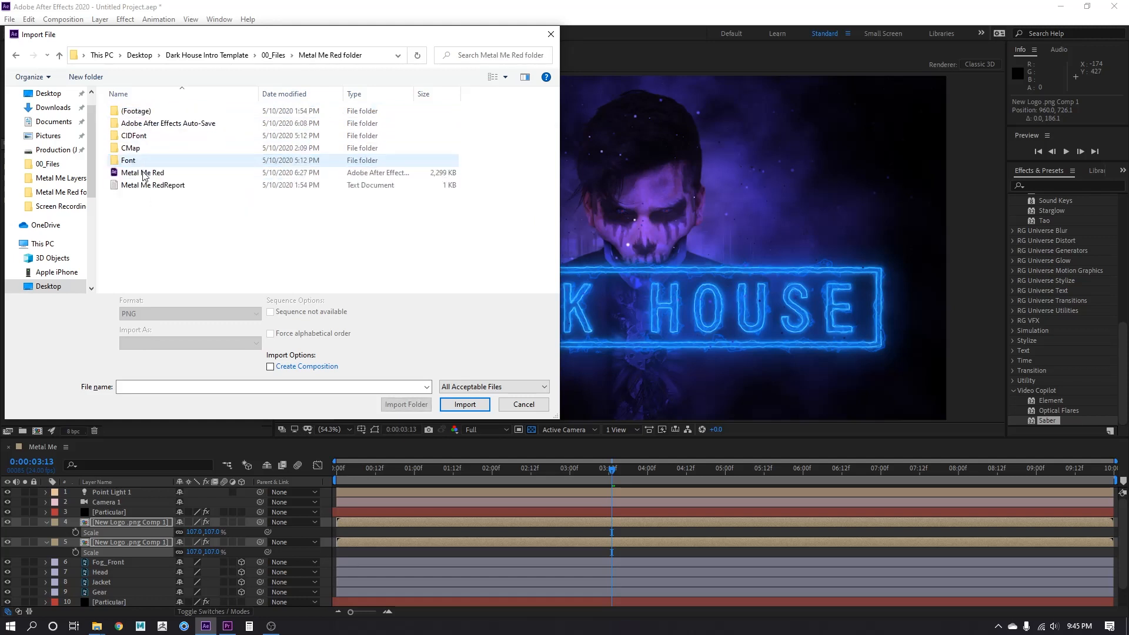
double_click(165, 112)
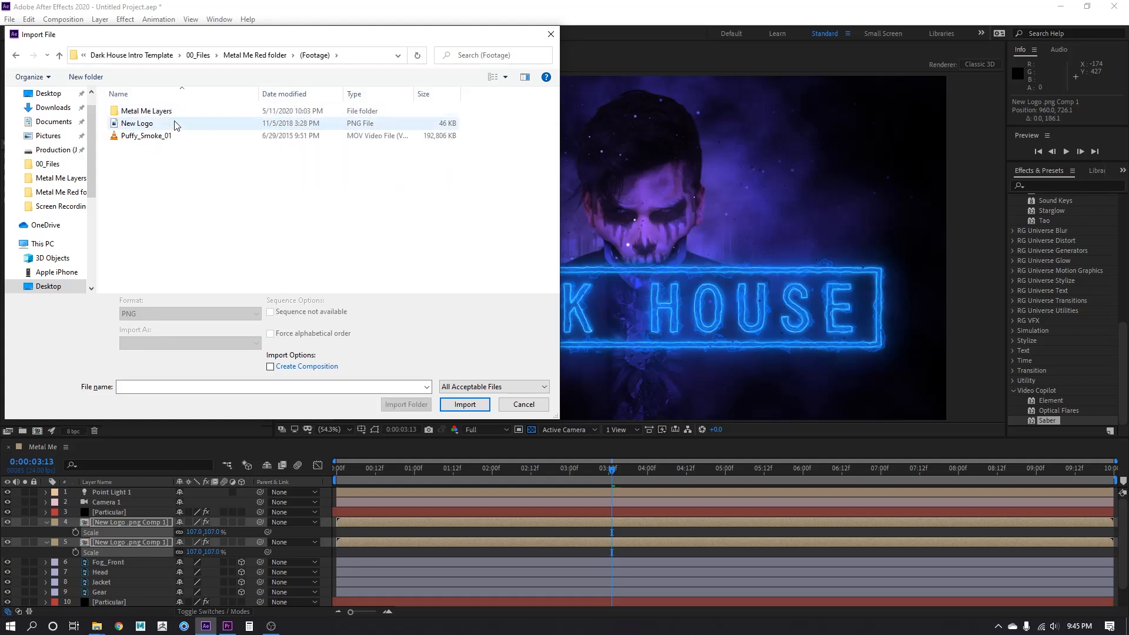
double_click(141, 137)
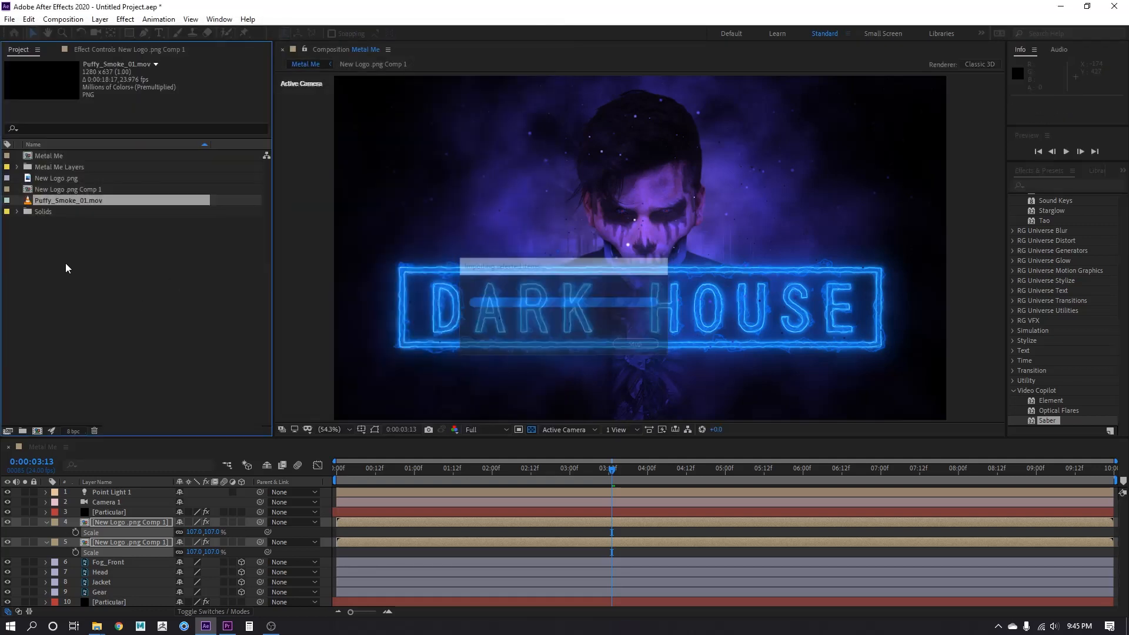
drag(157, 475, 122, 507)
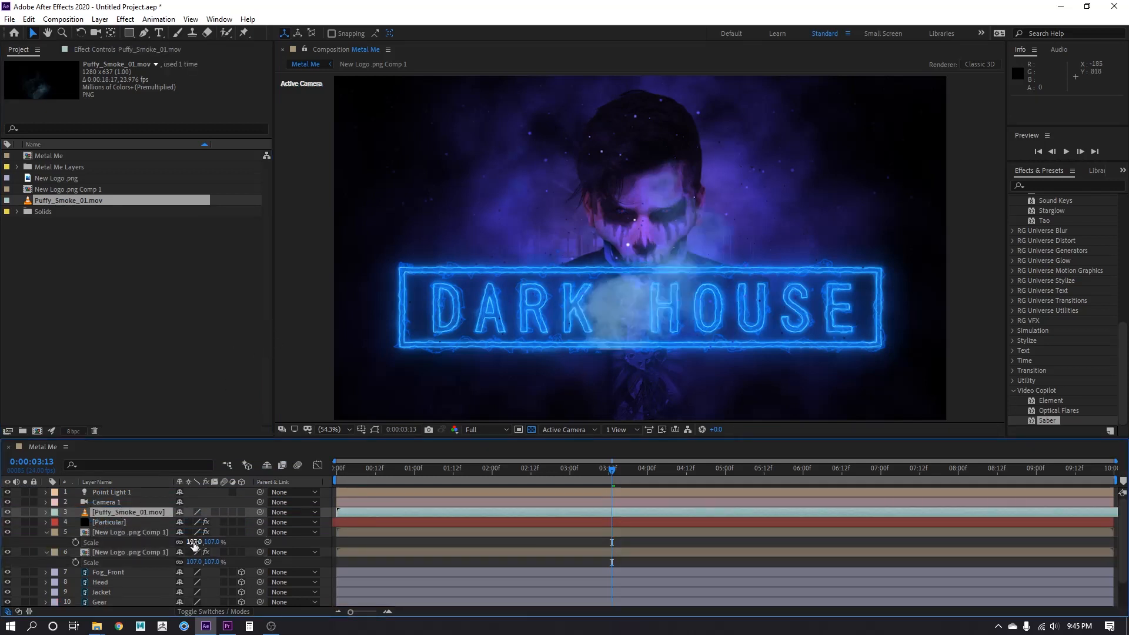
Scale the Puffy_Smoke_01.mov layer up to 192%.
key(s)
drag(194, 522, 228, 500)
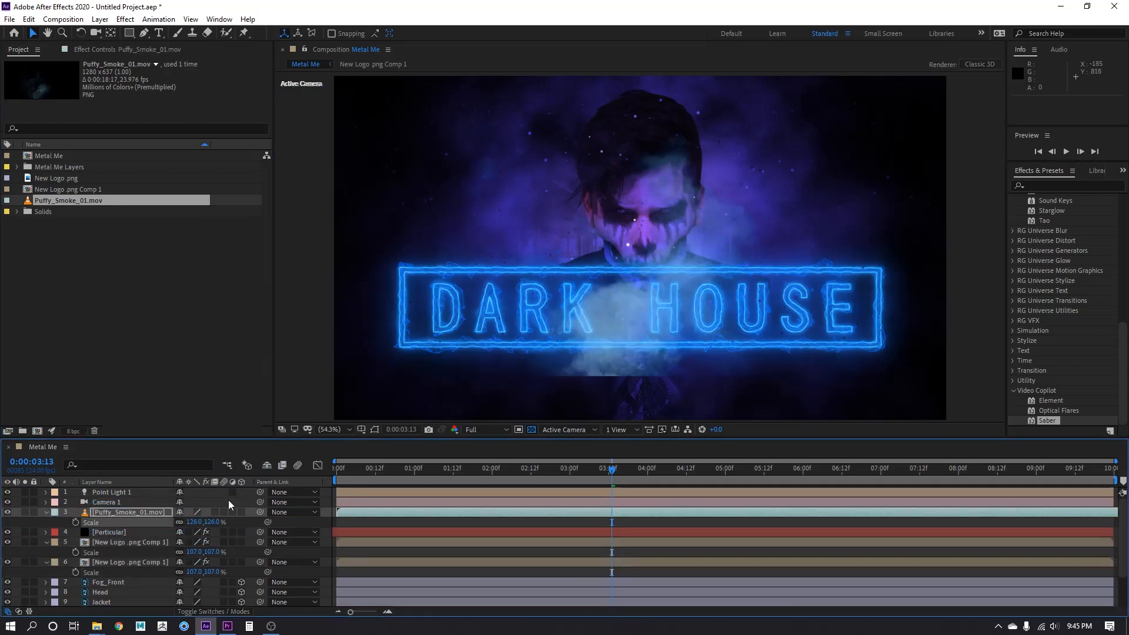
drag(546, 332, 556, 351)
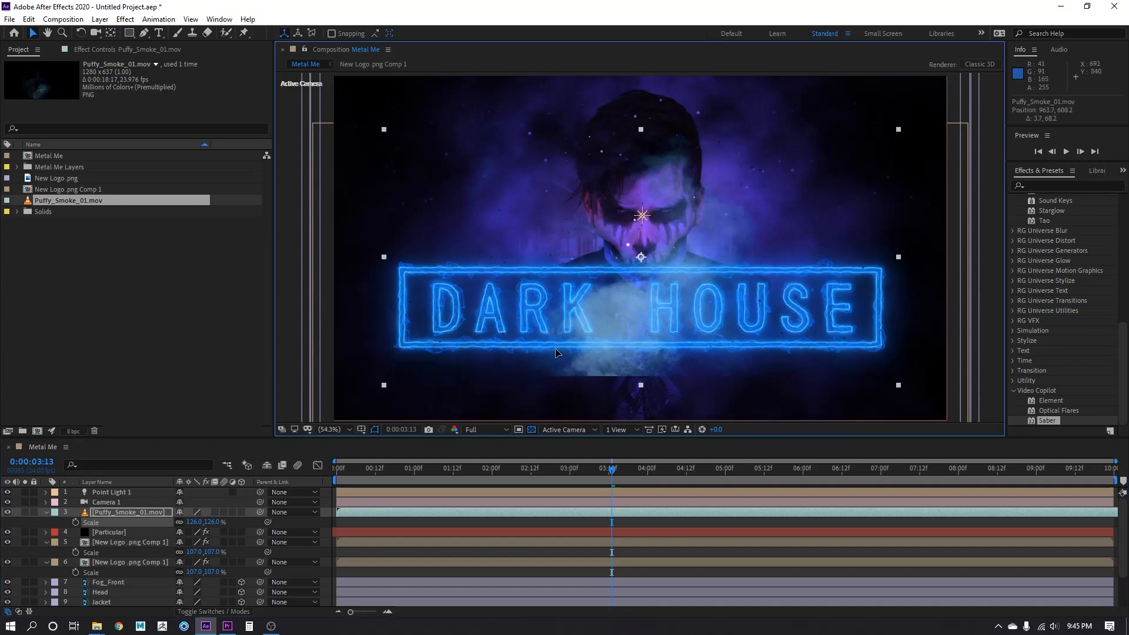
key(ctrl+z)
drag(196, 524, 235, 525)
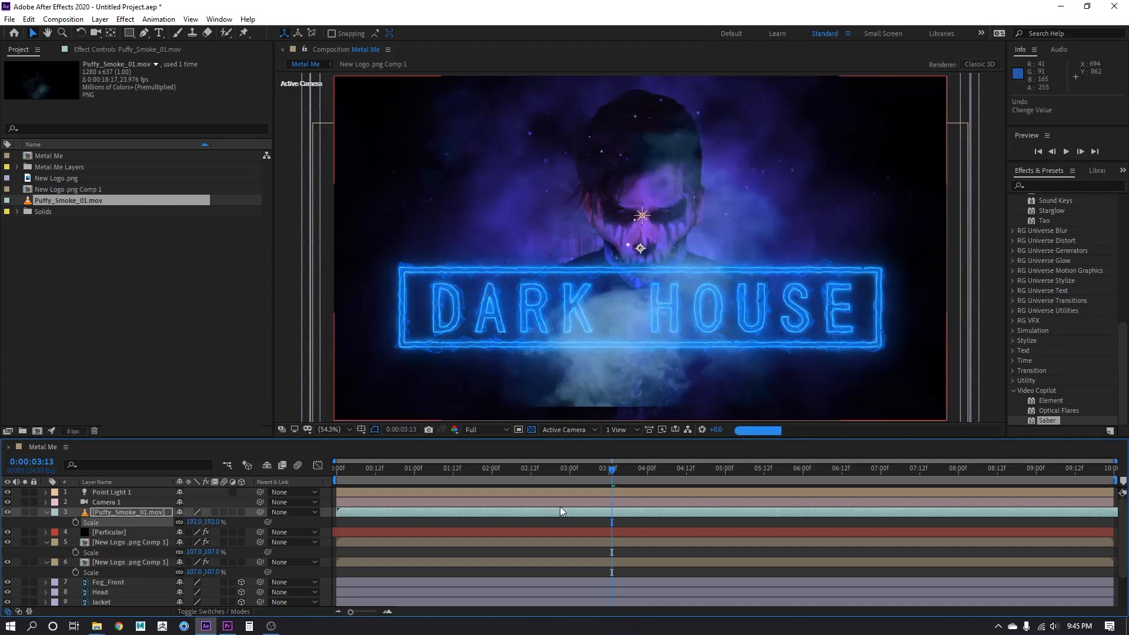
Shift the smoke layer earlier so its in point is -0:00:08:09, and scale it up to 312%.
drag(824, 515, 280, 525)
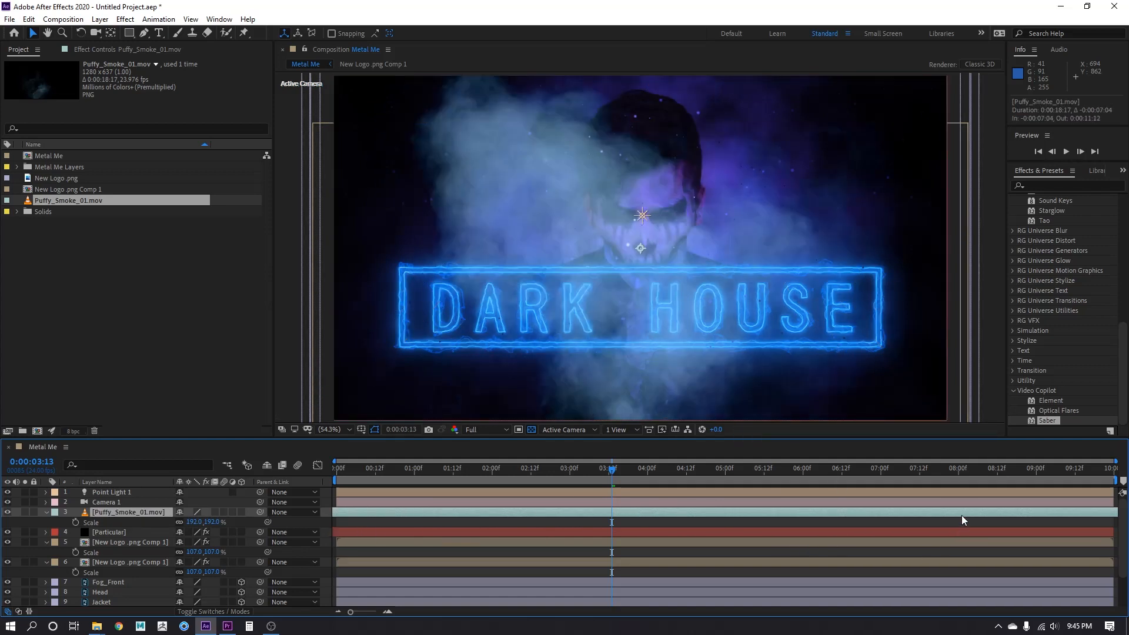
drag(962, 515, 682, 531)
drag(835, 515, 1019, 534)
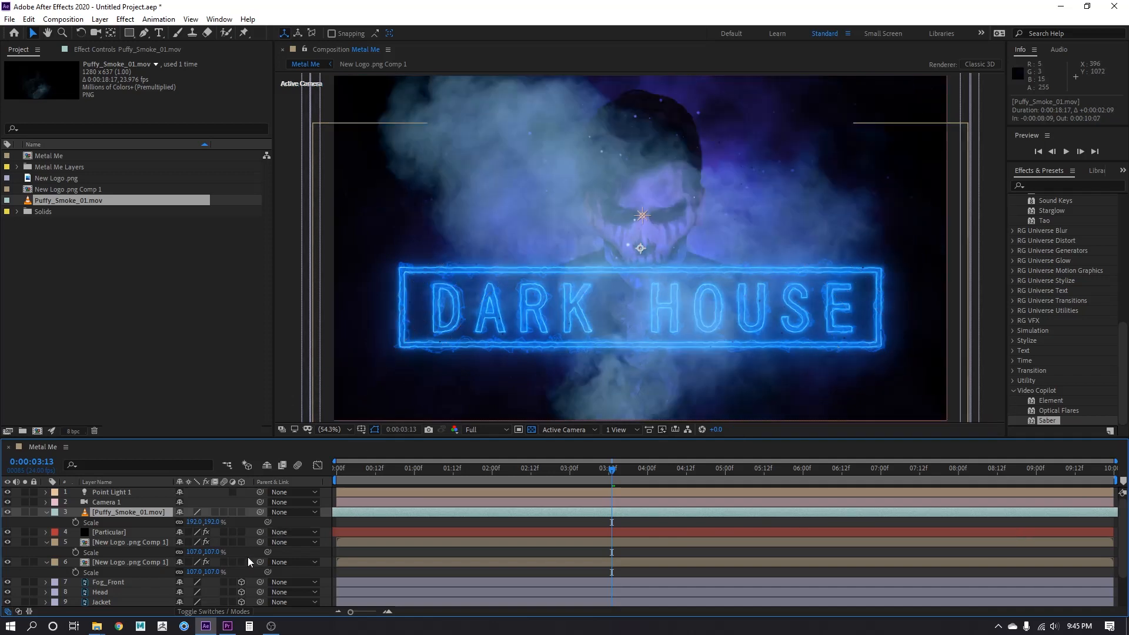
key(s)
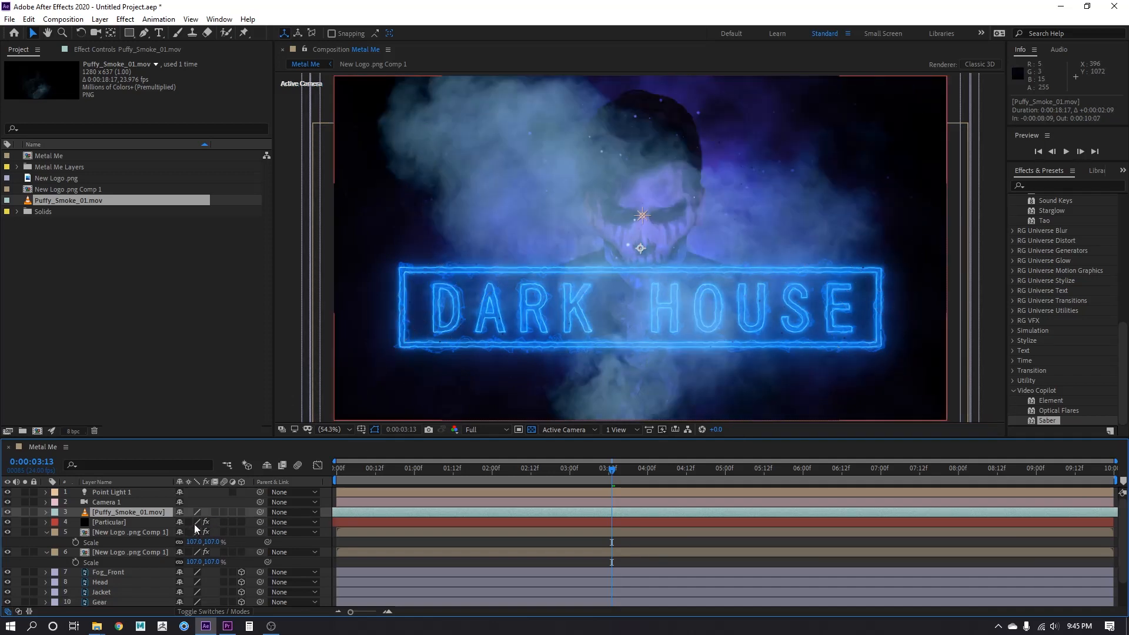
key(s)
drag(200, 523, 264, 531)
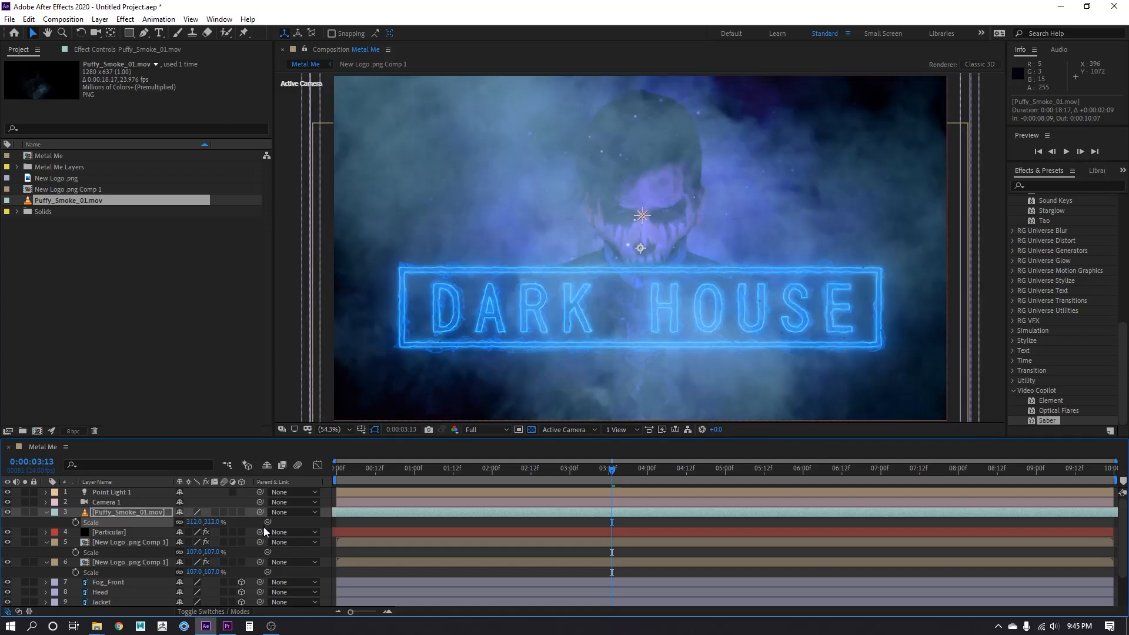
Set the smoke layer's opacity to 25%.
key(t)
click(183, 522)
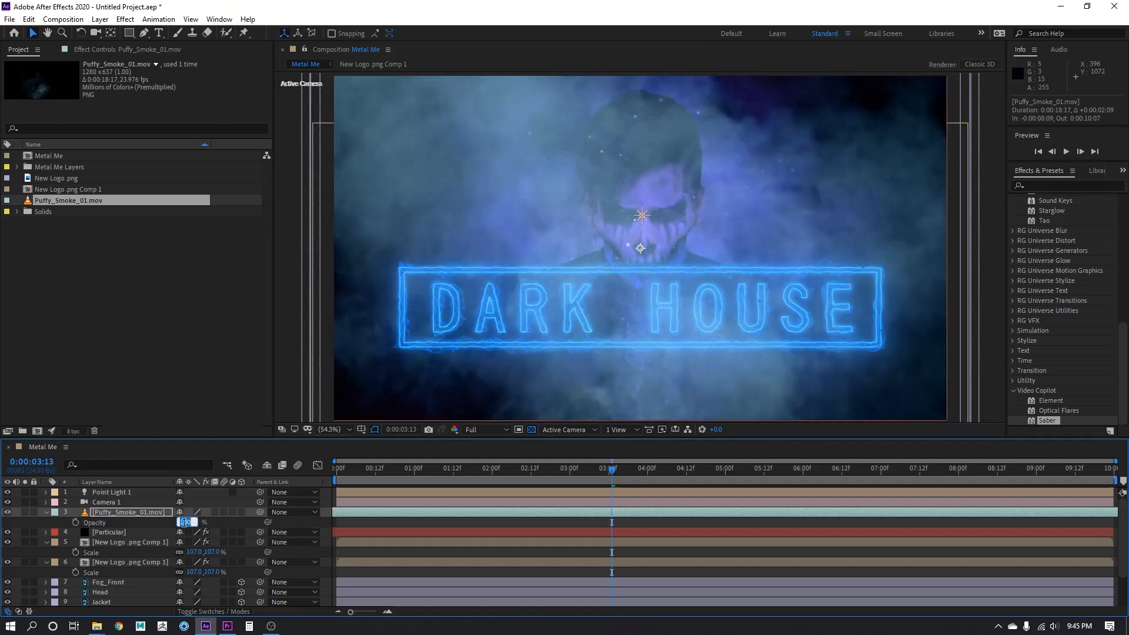
text(25)
key(Return)
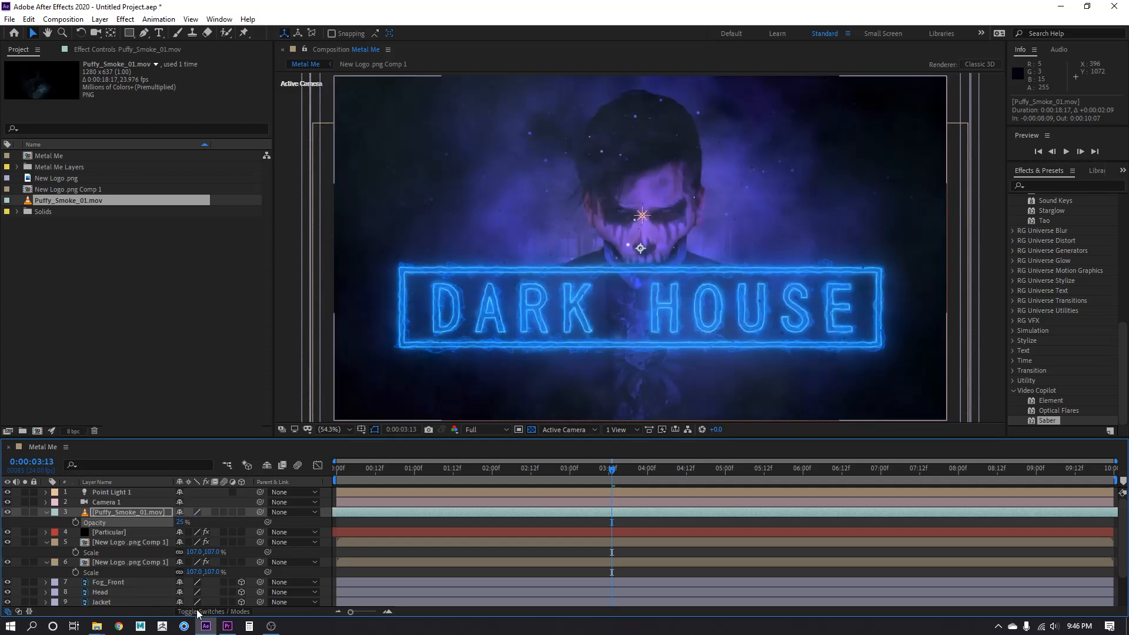
Try the Screen and darkening blending modes on the smoke layer and settle on Add.
click(193, 612)
click(202, 511)
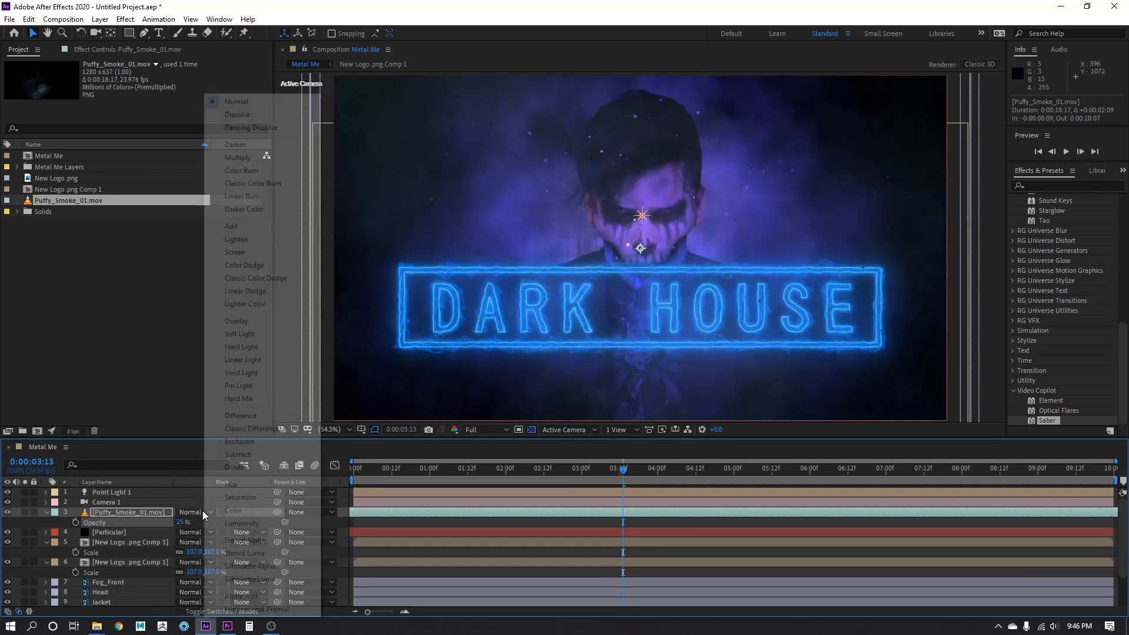
click(264, 253)
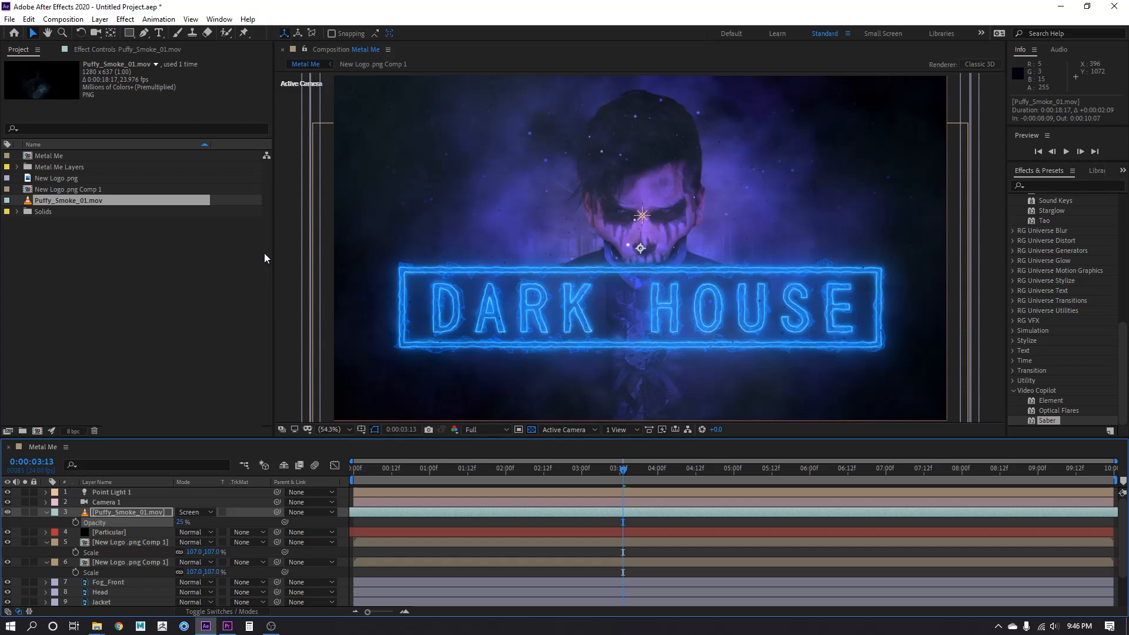
key(shift+minus)
key(shift+minus)
key(shift+minus)
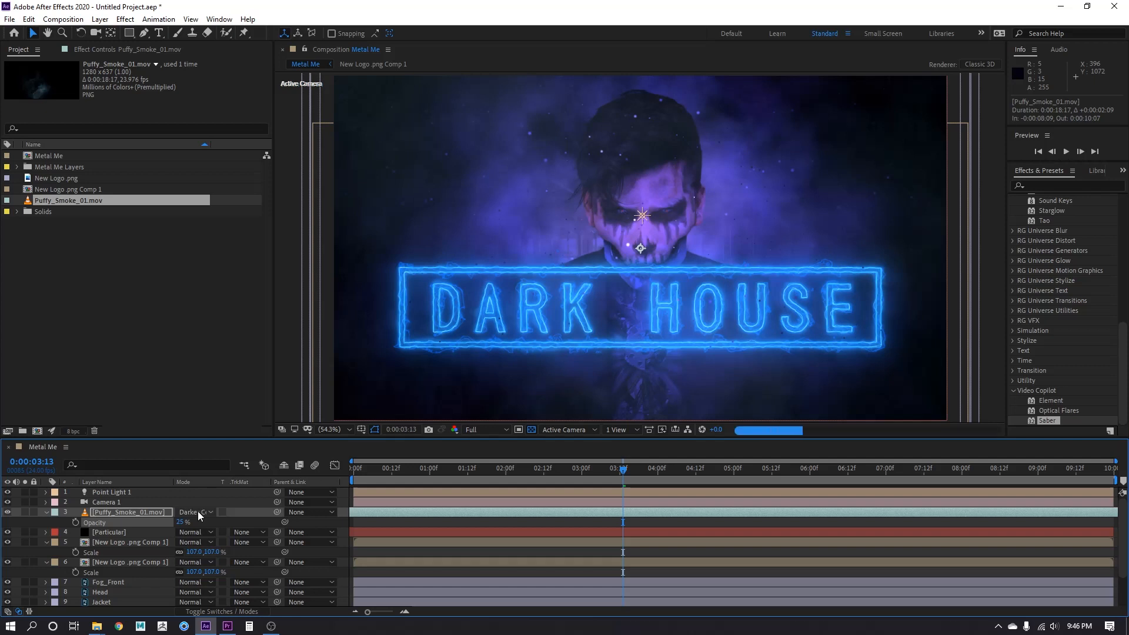
key(shift+equal)
key(shift+equal)
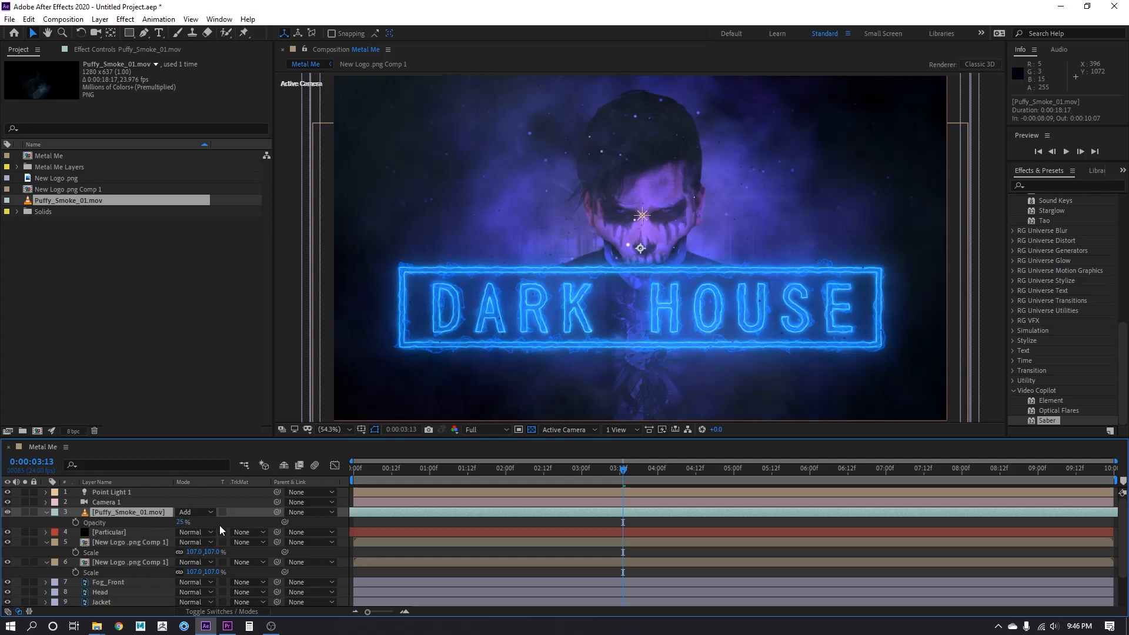
Make the smoke layer 3D with Accepts Lights off, and collapse the properties of the smoke and both logo layers.
click(227, 611)
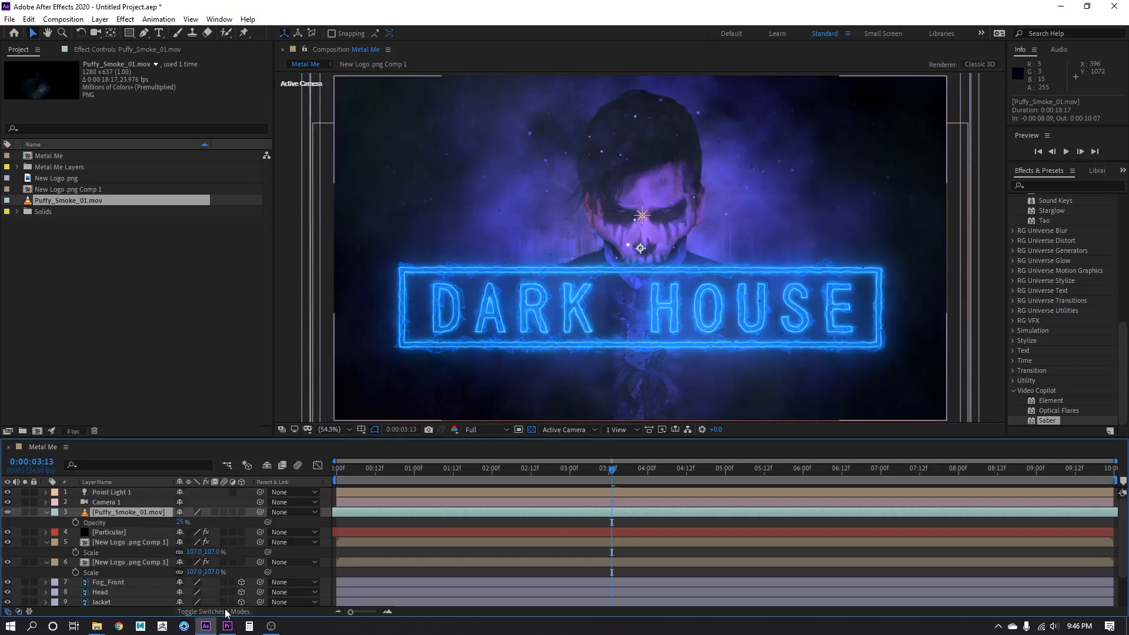
click(241, 512)
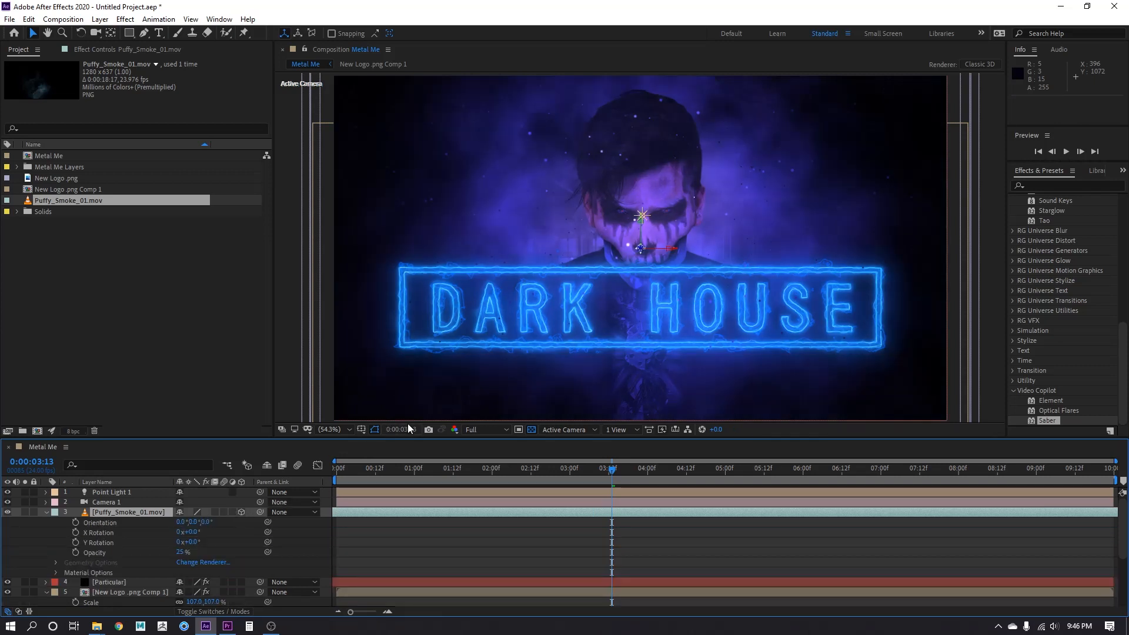
click(55, 573)
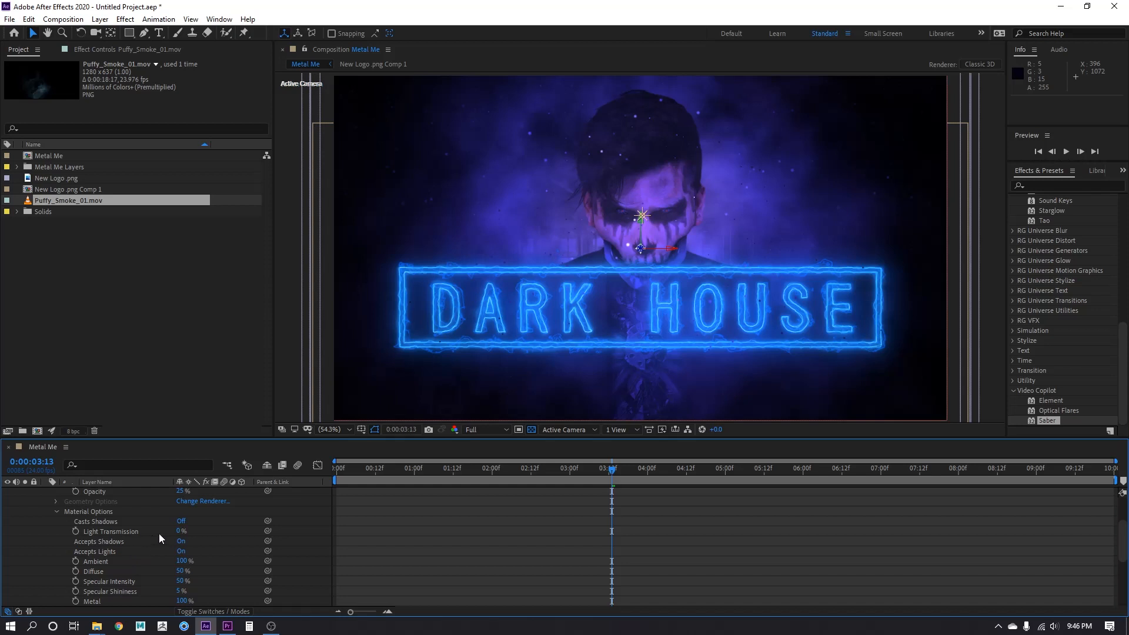
click(180, 551)
scroll(126, 567, up, 3)
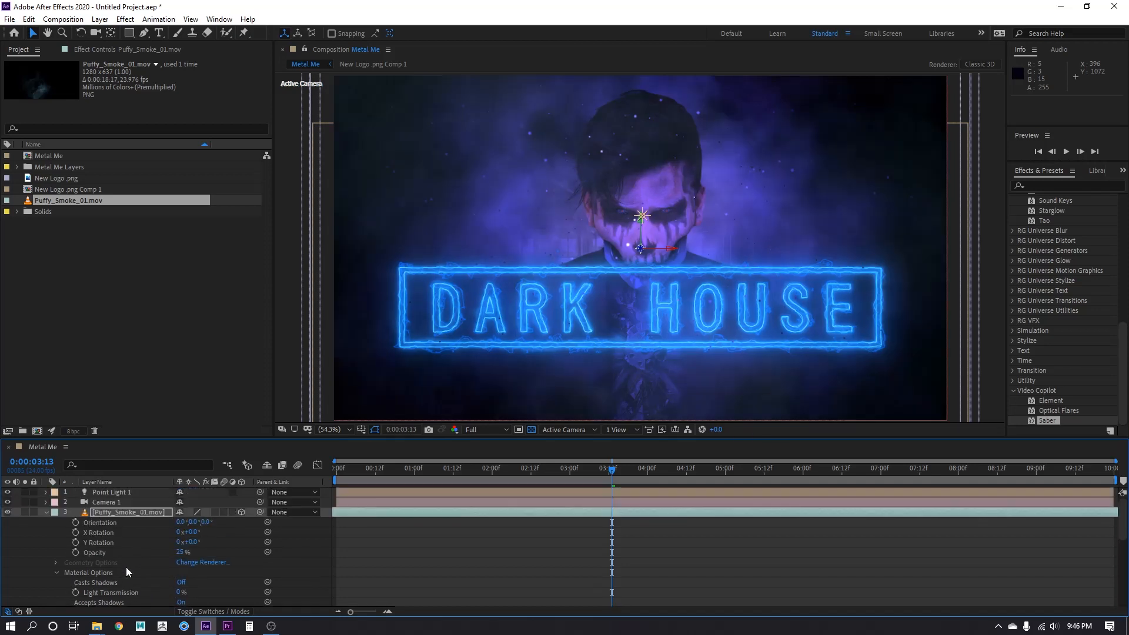
click(46, 513)
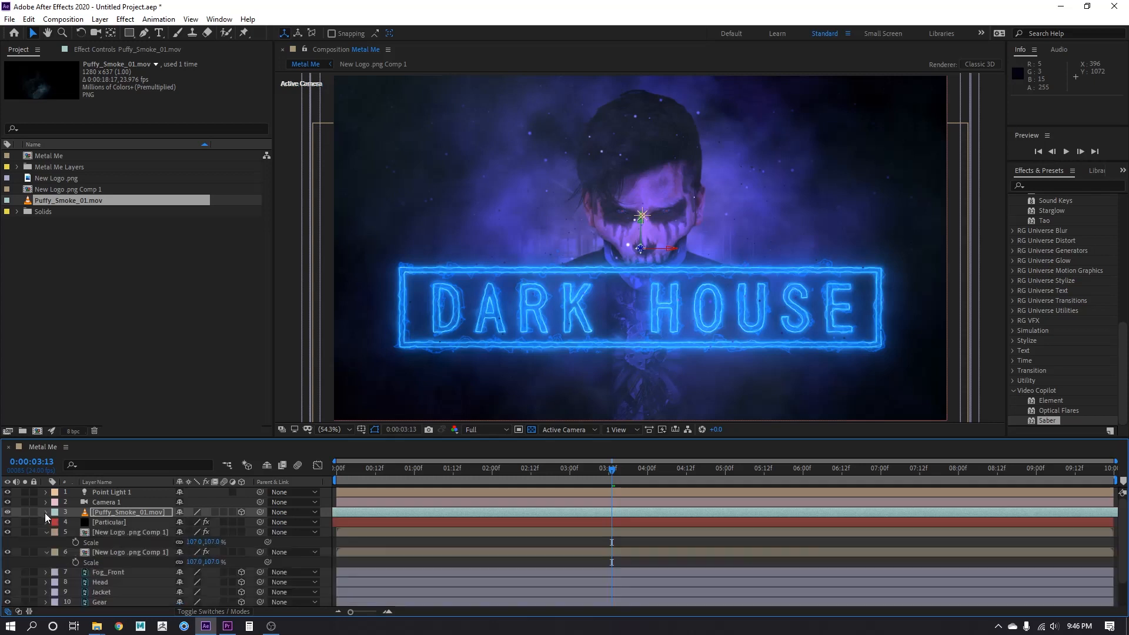
click(45, 532)
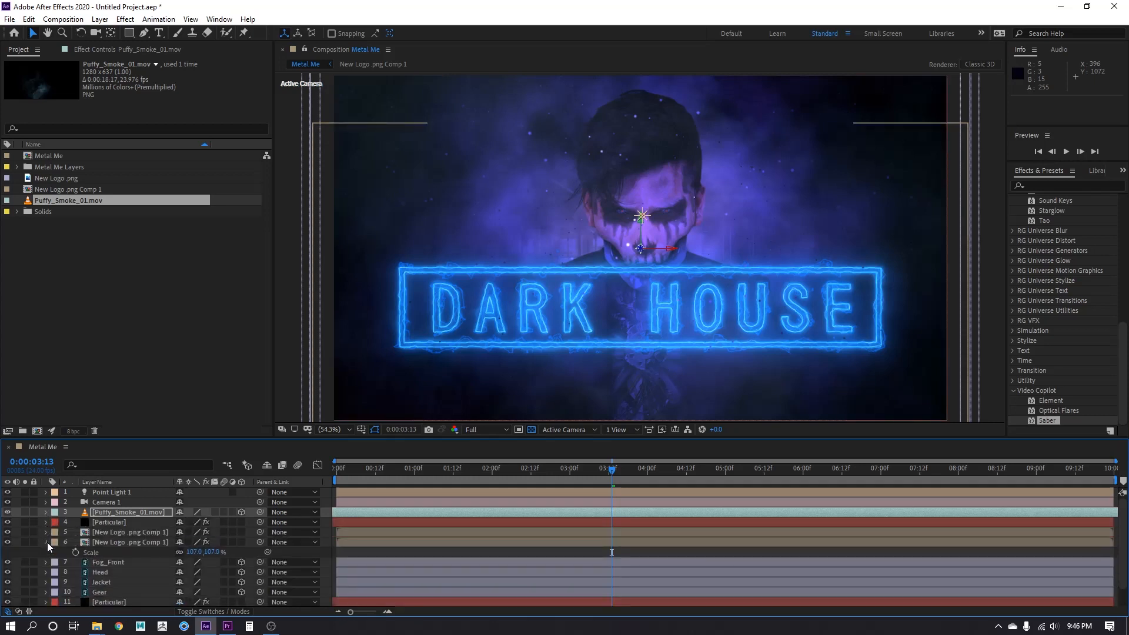
click(46, 542)
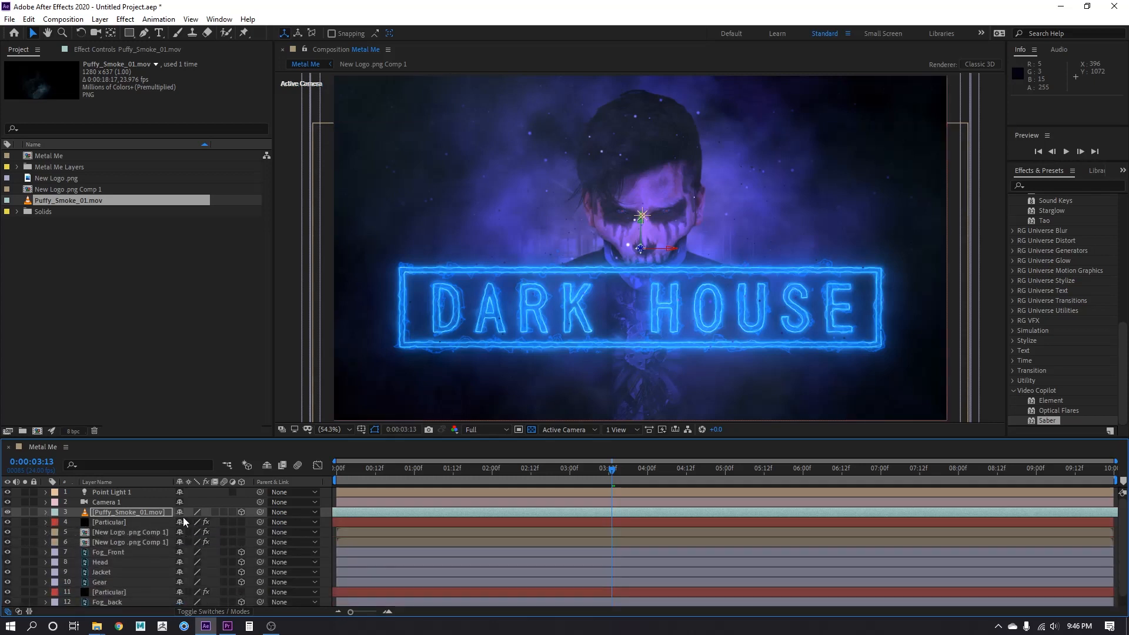
Duplicate the smoke layer, place the copy between the lower Particular layer and Fog_back, and push it back in depth to Z 336.
key(ctrl+d)
drag(122, 512, 133, 584)
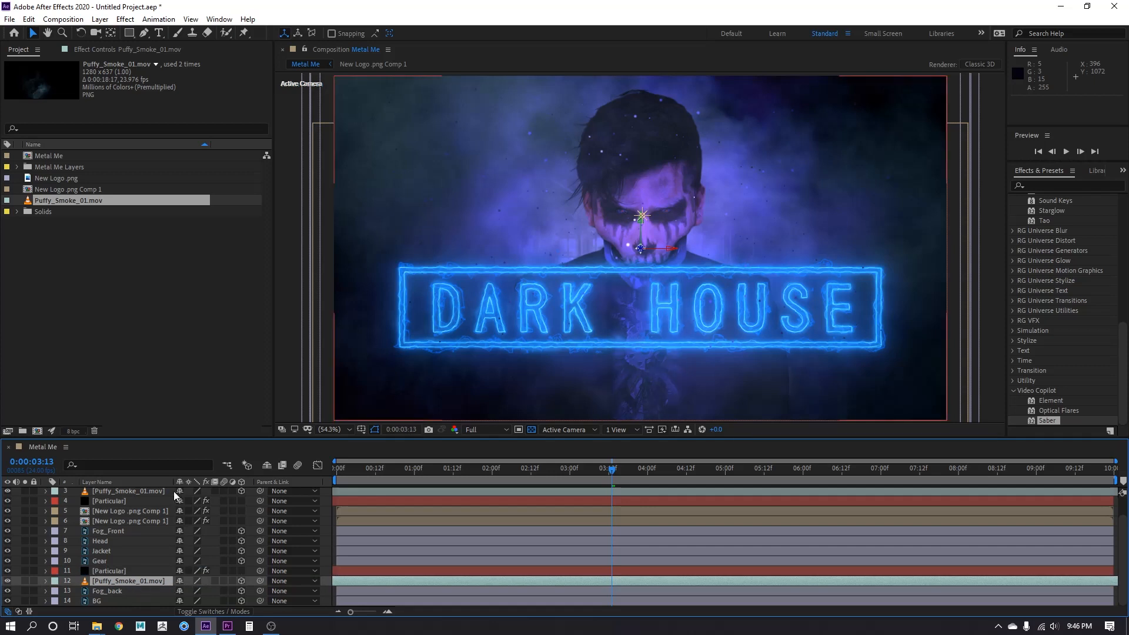
click(630, 430)
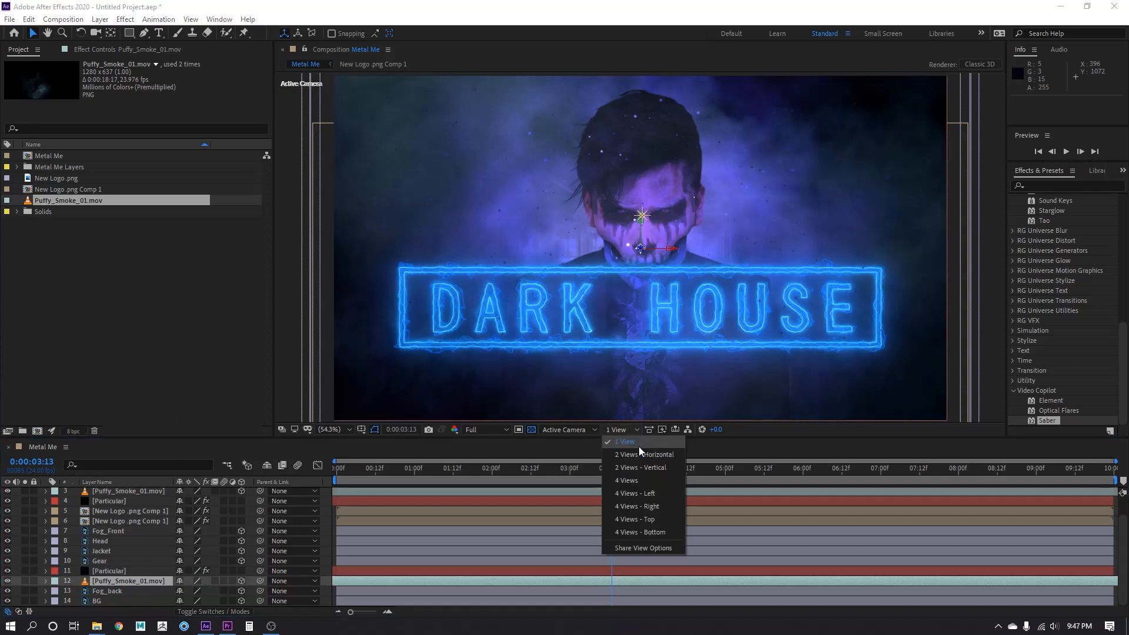
click(640, 456)
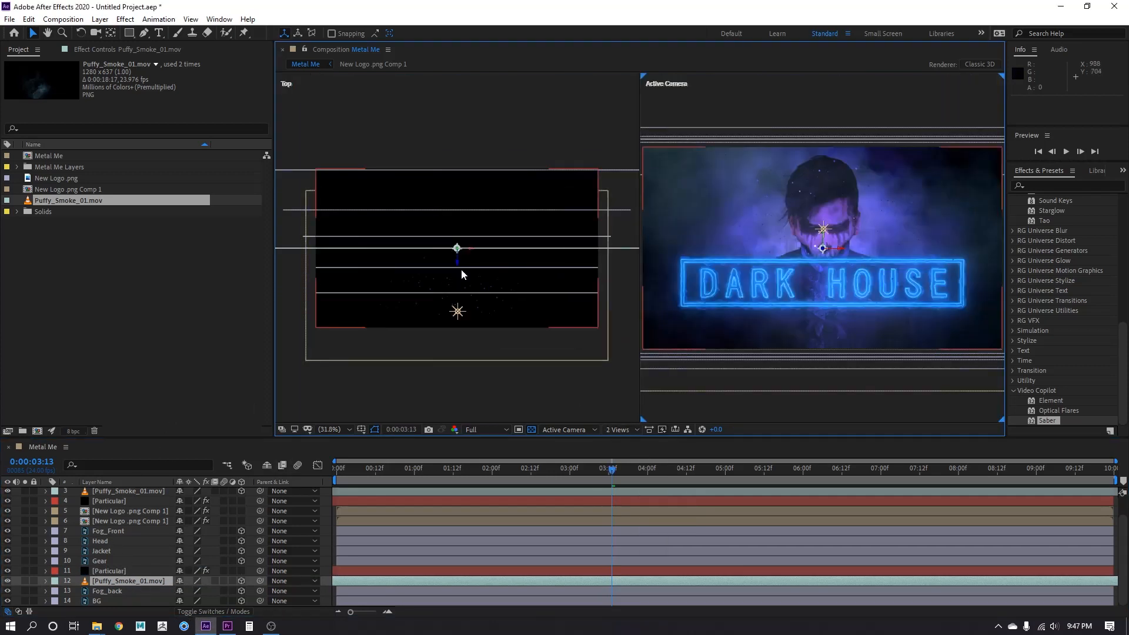
drag(457, 266, 457, 218)
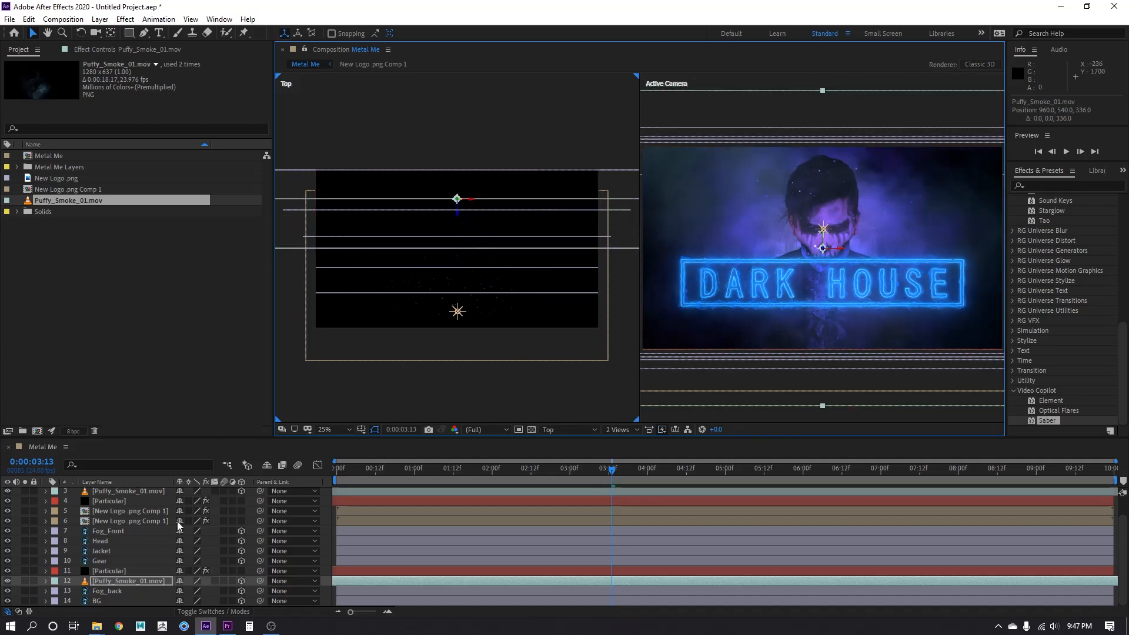
Bring the upper smoke layer toward the camera, just behind the frontmost layer plane, and return to a single Active Camera view.
click(123, 491)
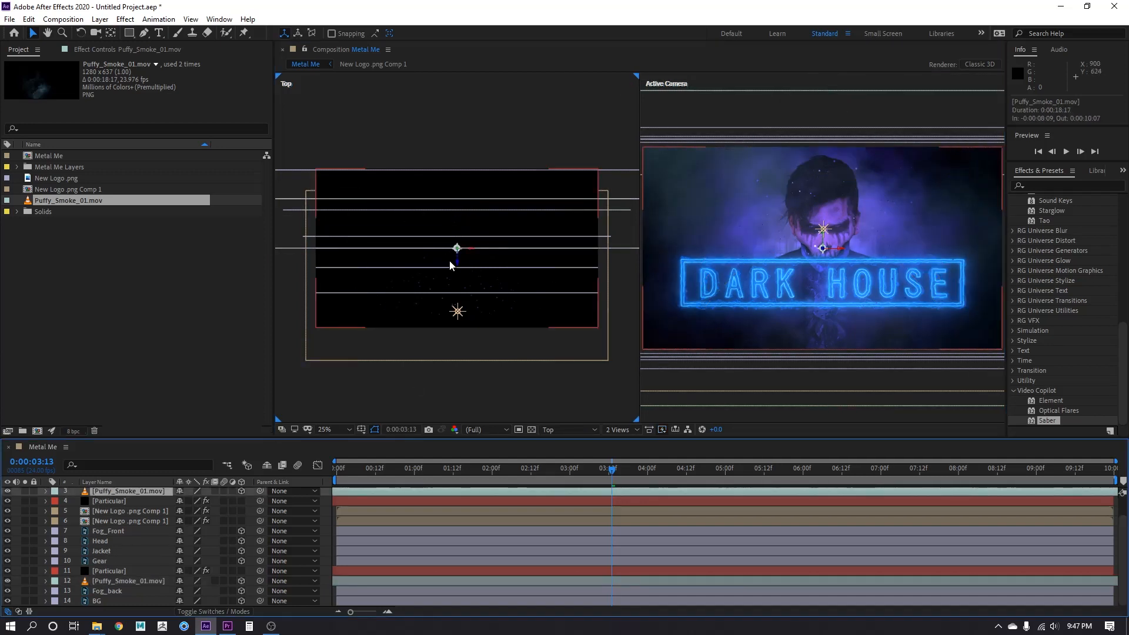
drag(458, 264, 459, 308)
click(147, 581)
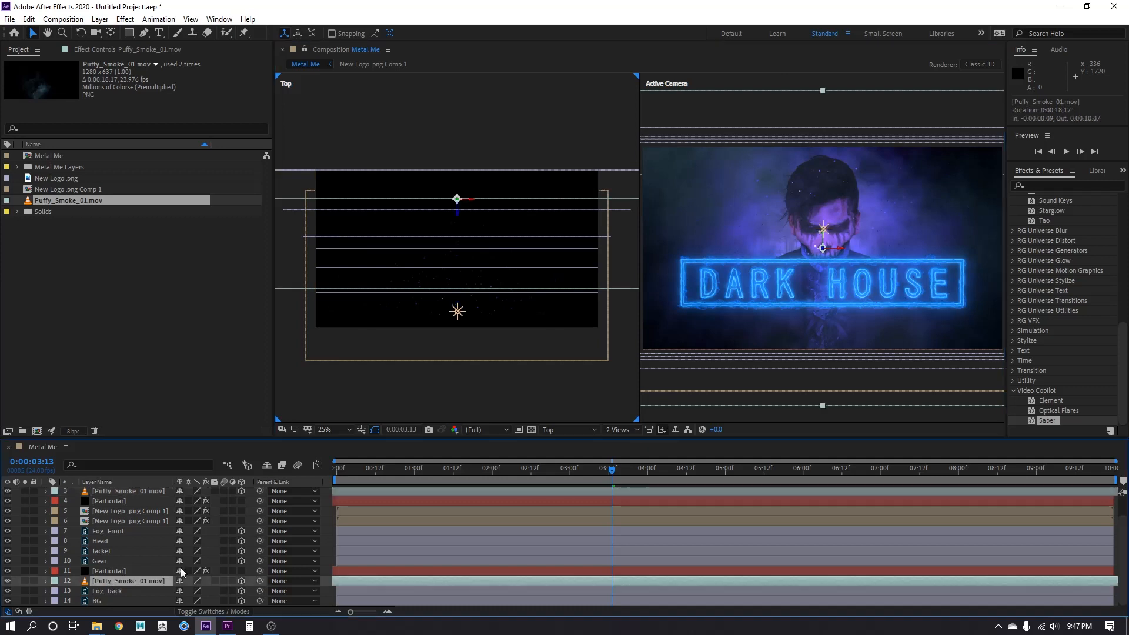
scroll(857, 256, down, 2)
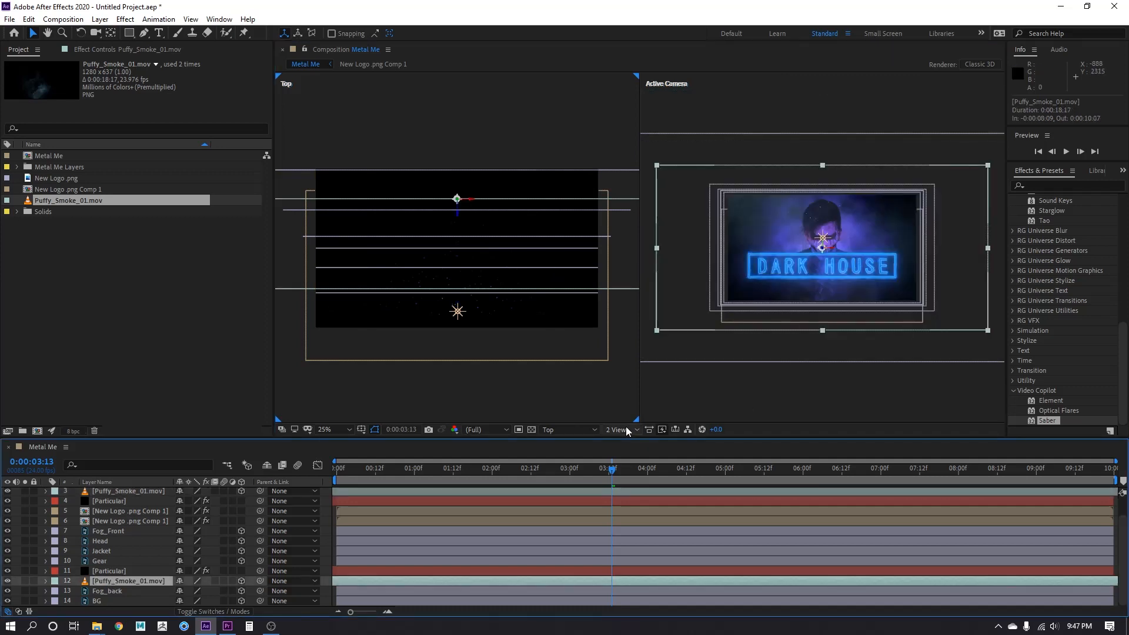
click(626, 430)
click(630, 440)
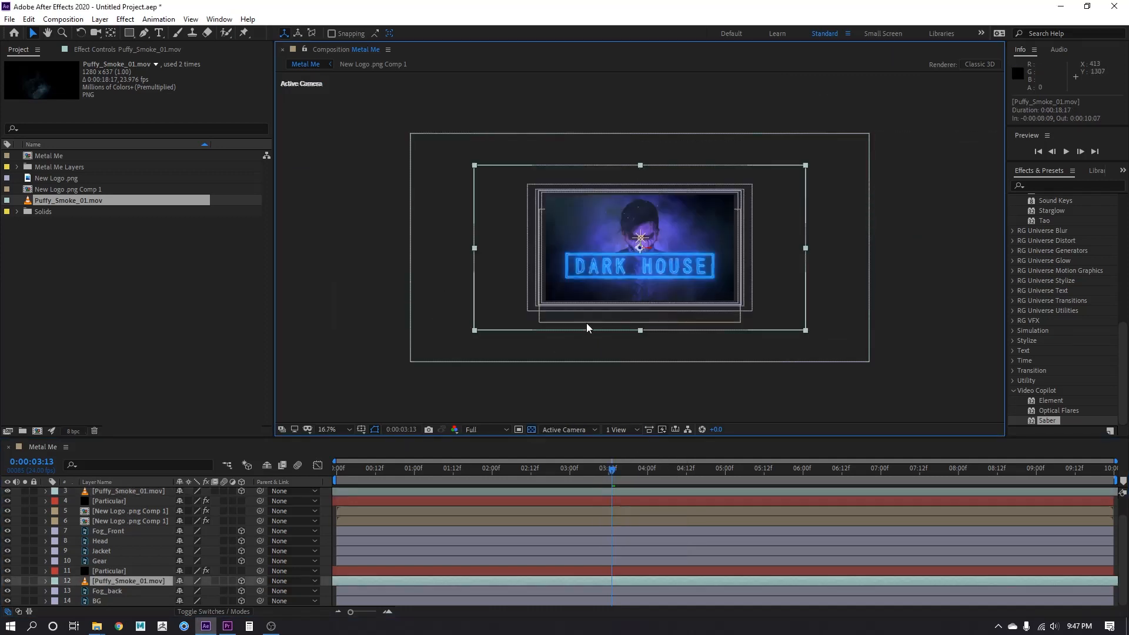
Scale the lower smoke layer to 355% and shift it six frames earlier, to an in point of -0:00:08:15.
key(s)
drag(194, 591, 222, 591)
mouse_move(897, 581)
mouse_down()
mouse_move(870, 582)
mouse_move(881, 585)
mouse_up()
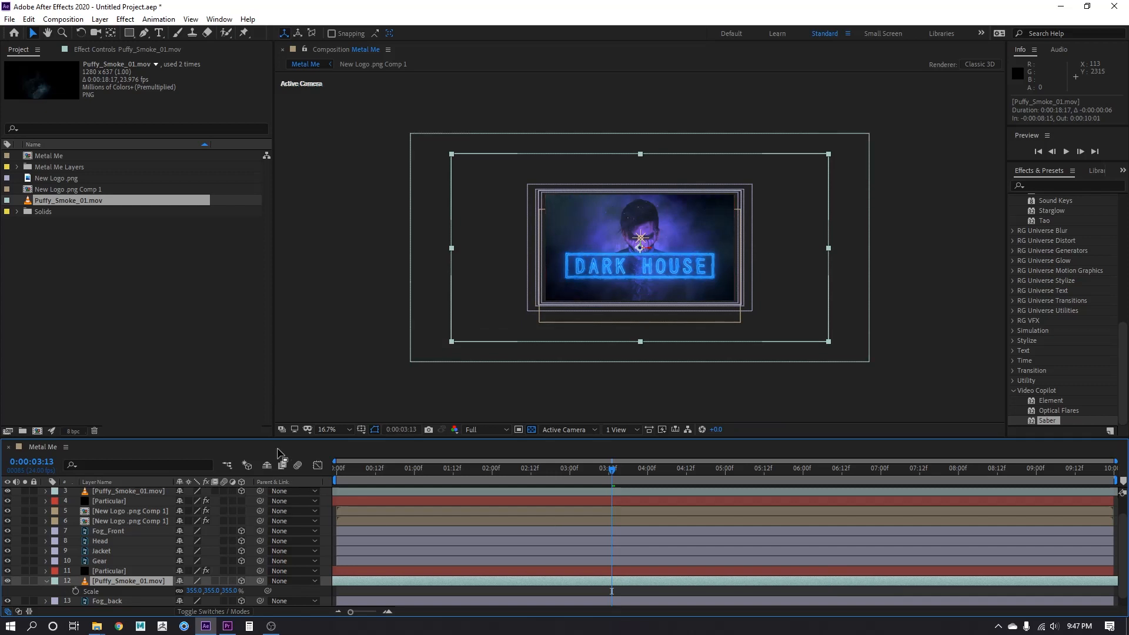
click(620, 430)
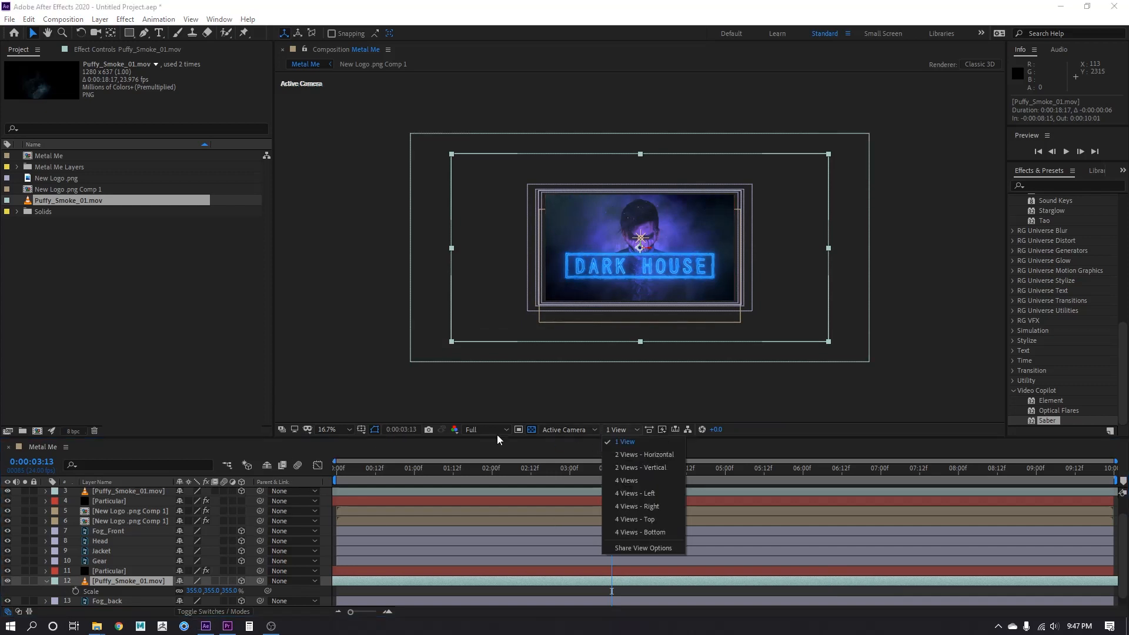
click(452, 447)
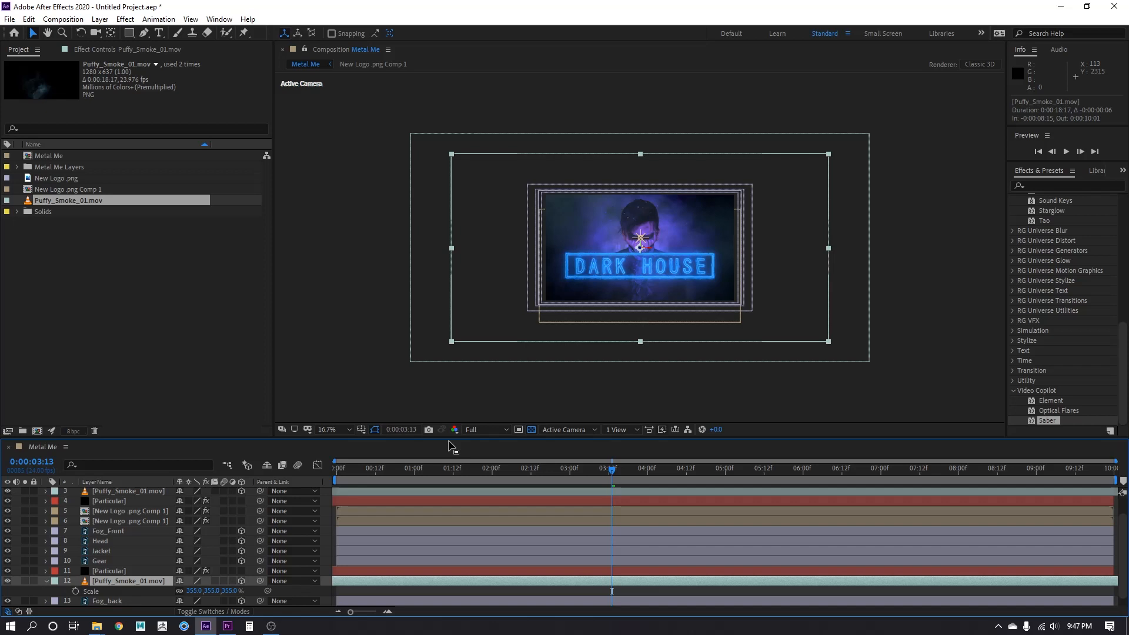
key(shift+slash)
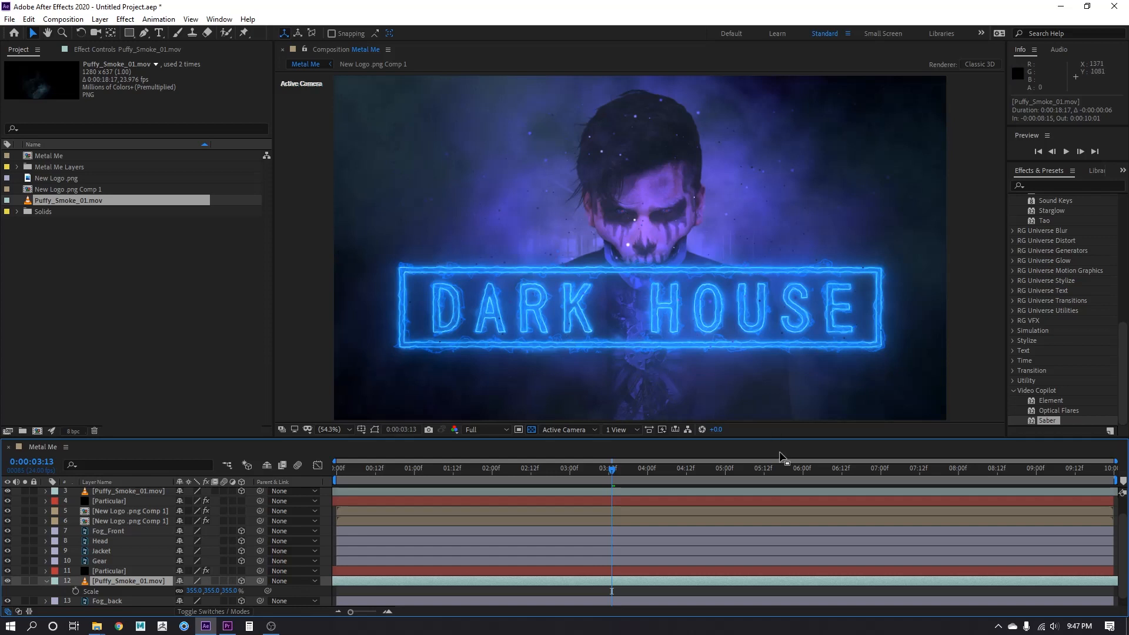
At 0:00:05:14, move both New Logo .png Comp 1 layers straight down to about 960, 774.1.
click(770, 469)
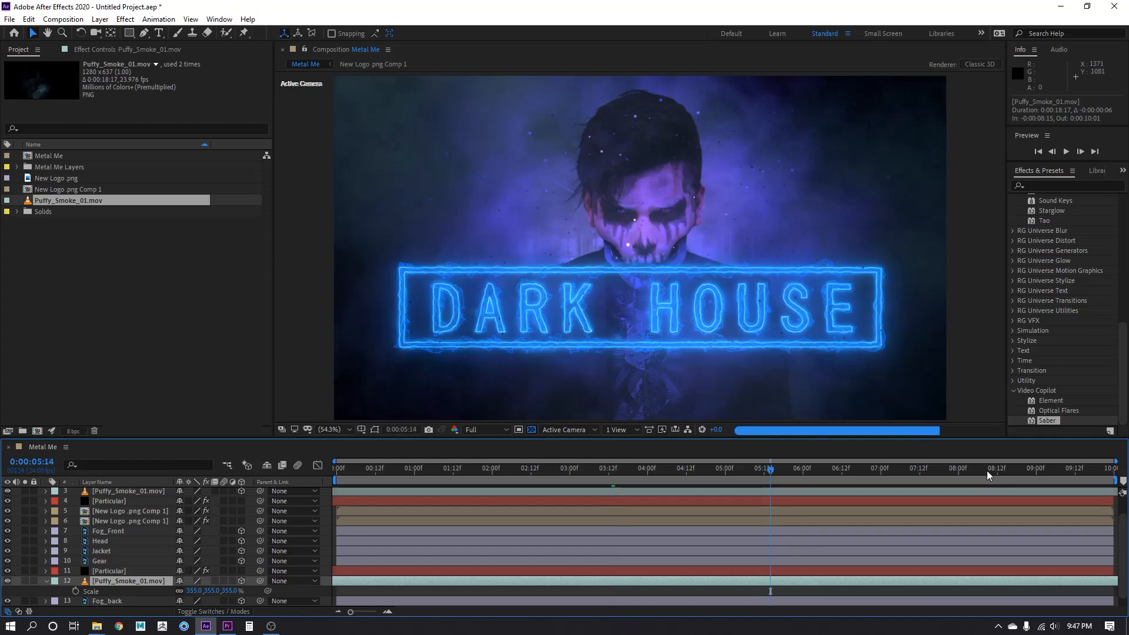
click(122, 513)
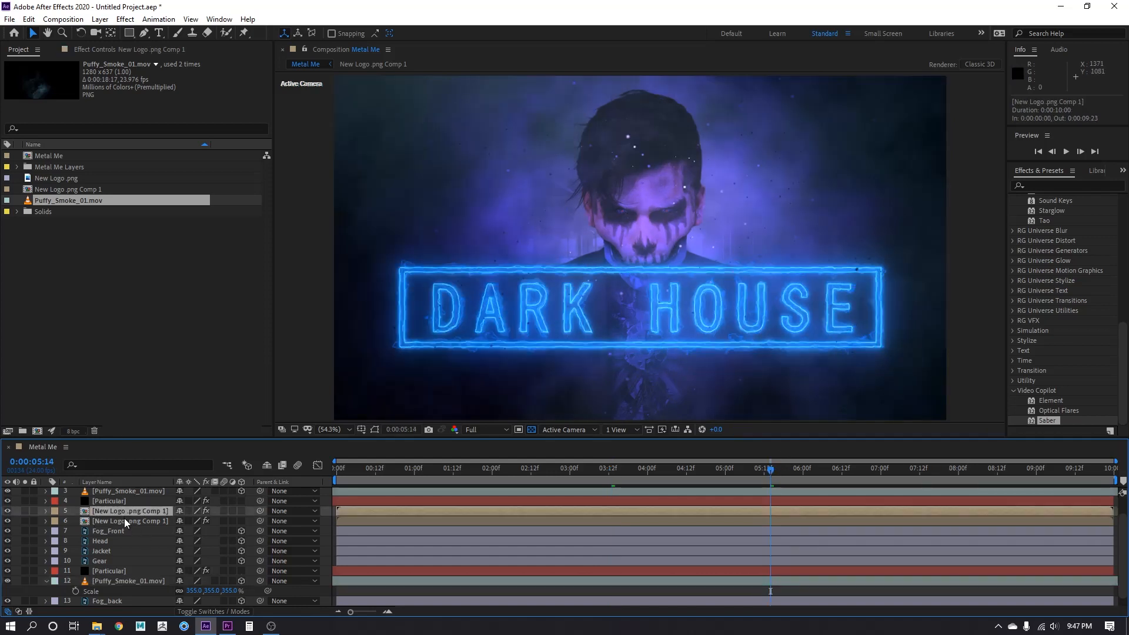
shift+click(125, 517)
drag(675, 323, 675, 338)
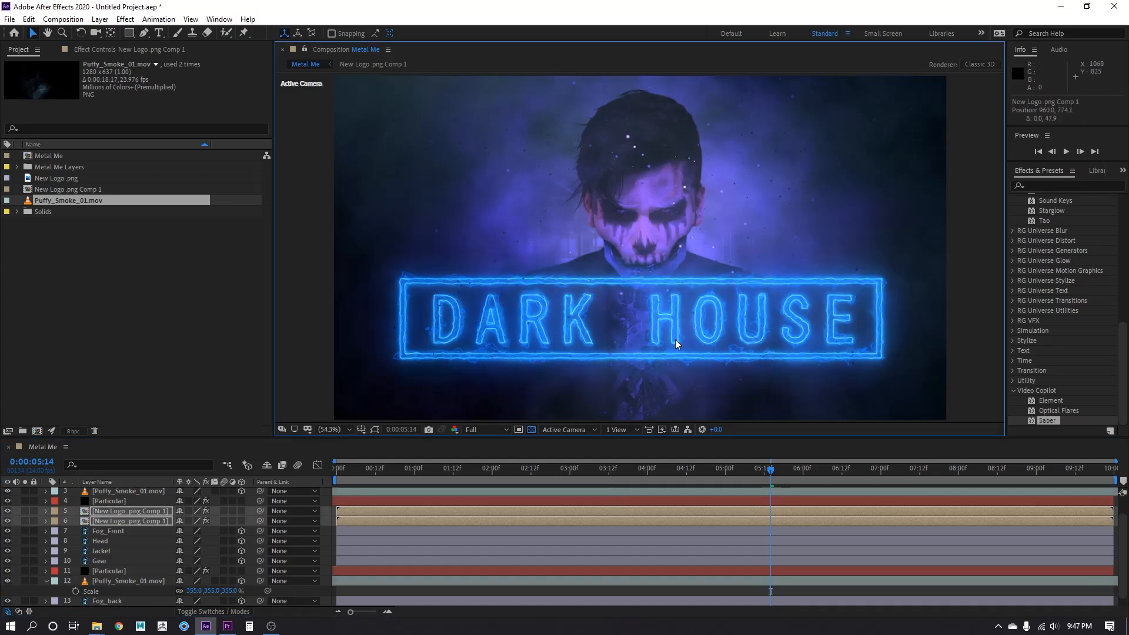
Make both New Logo .png Comp 1 layers 3D and turn off Accepts Lights in their material options.
click(242, 511)
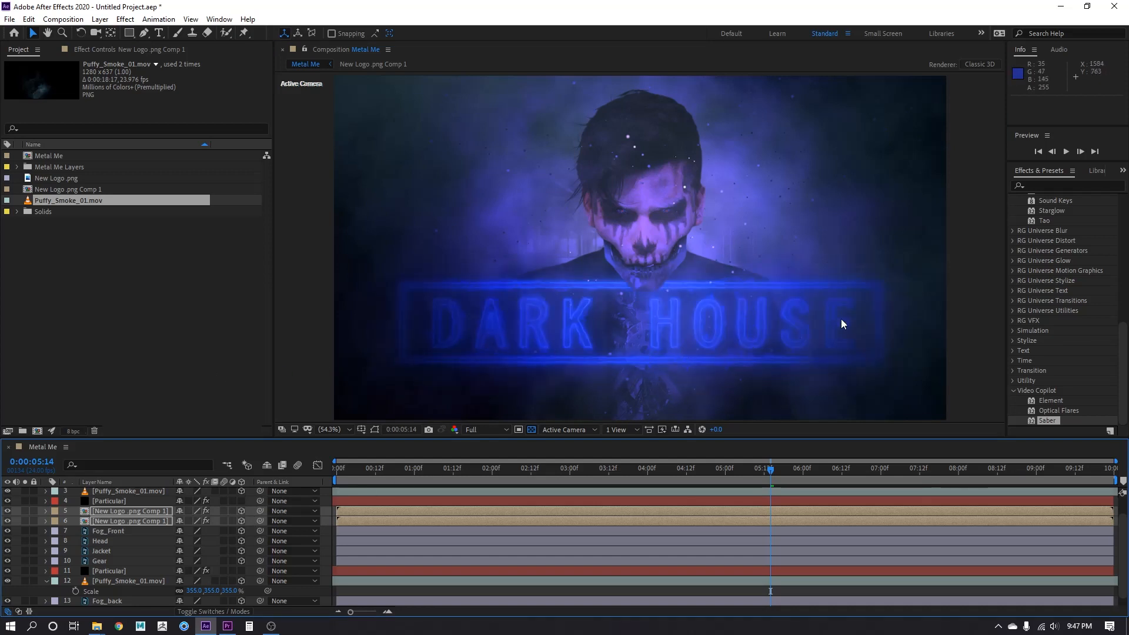
click(46, 511)
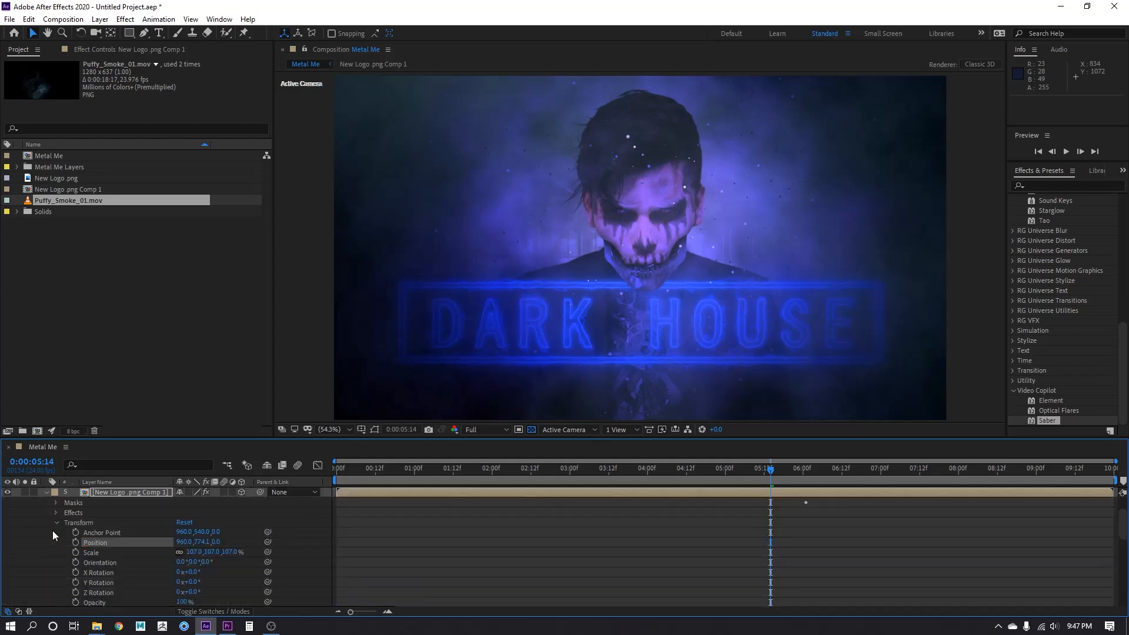
click(59, 524)
click(57, 543)
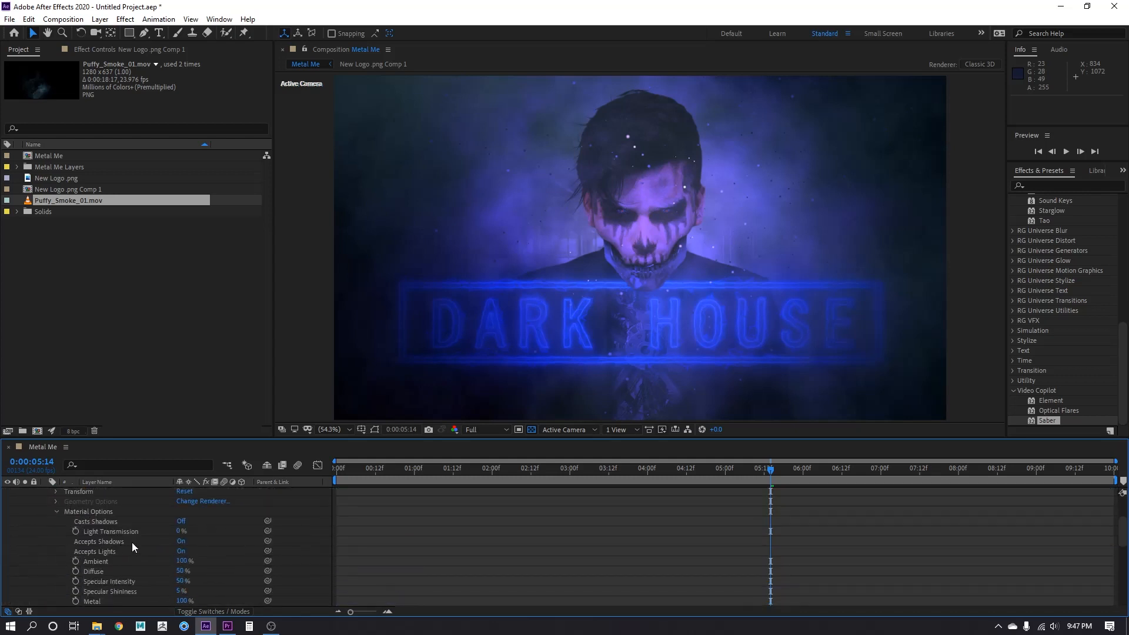
click(183, 553)
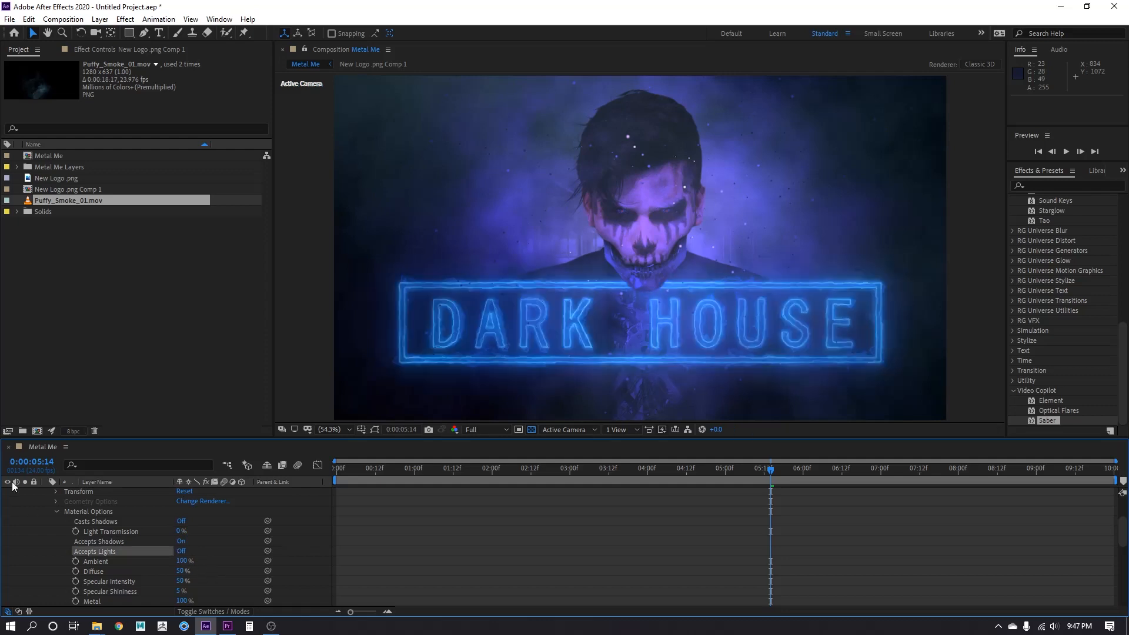
Check the material options of both New Logo .png Comp 1 layers, including Accepts Lights, and collapse their properties.
scroll(45, 512, up, 2)
click(44, 522)
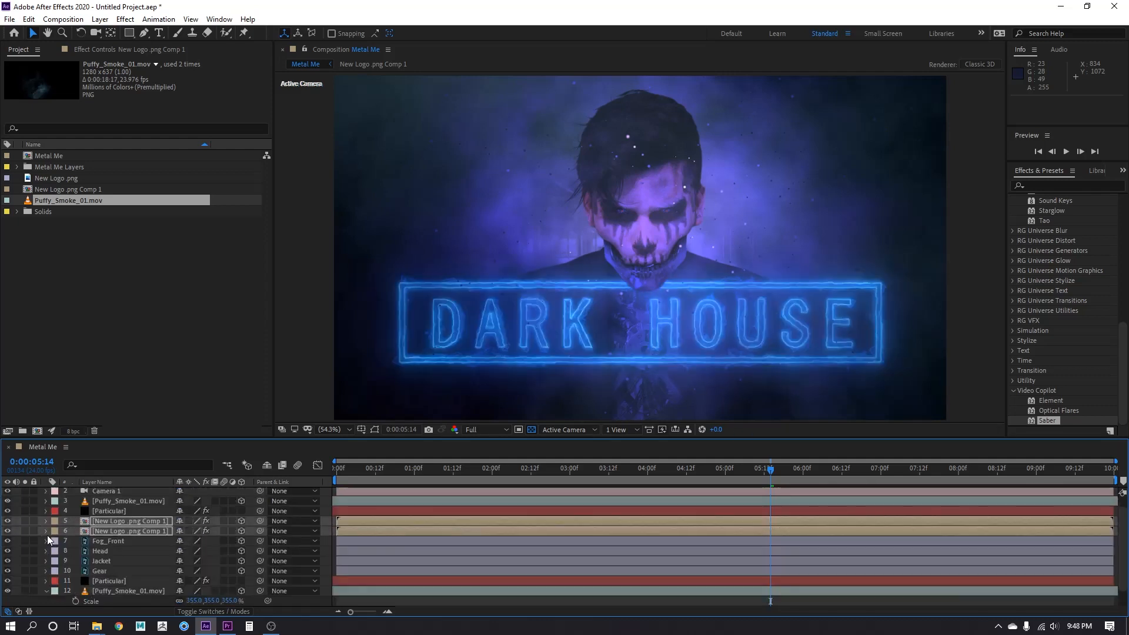
click(45, 531)
click(56, 593)
scroll(56, 593, down, 3)
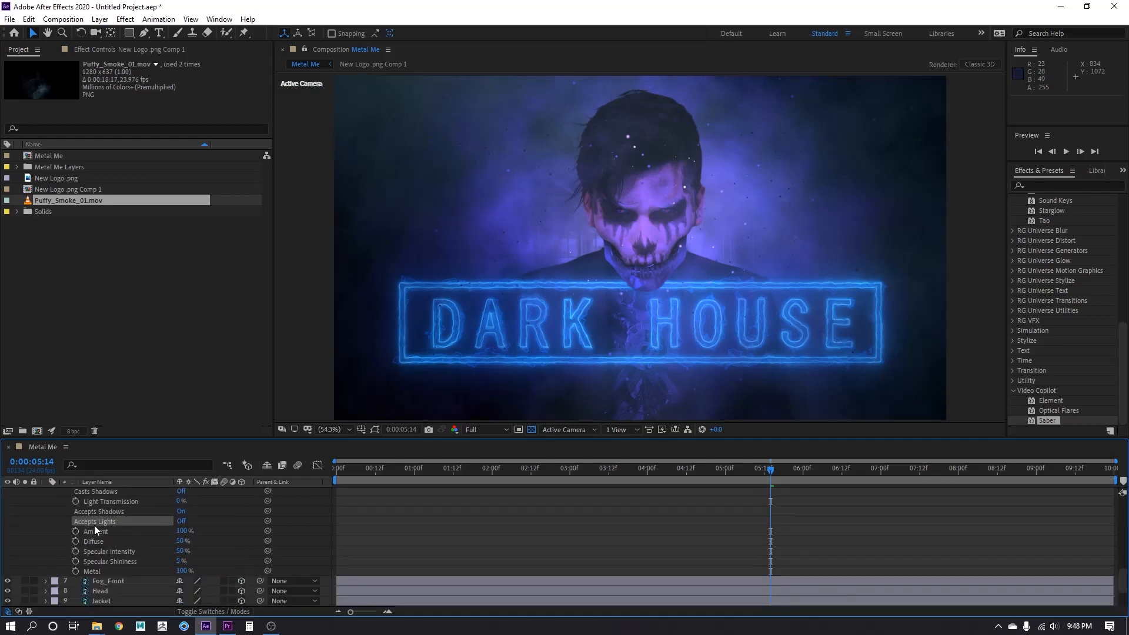
scroll(149, 532, up, 2)
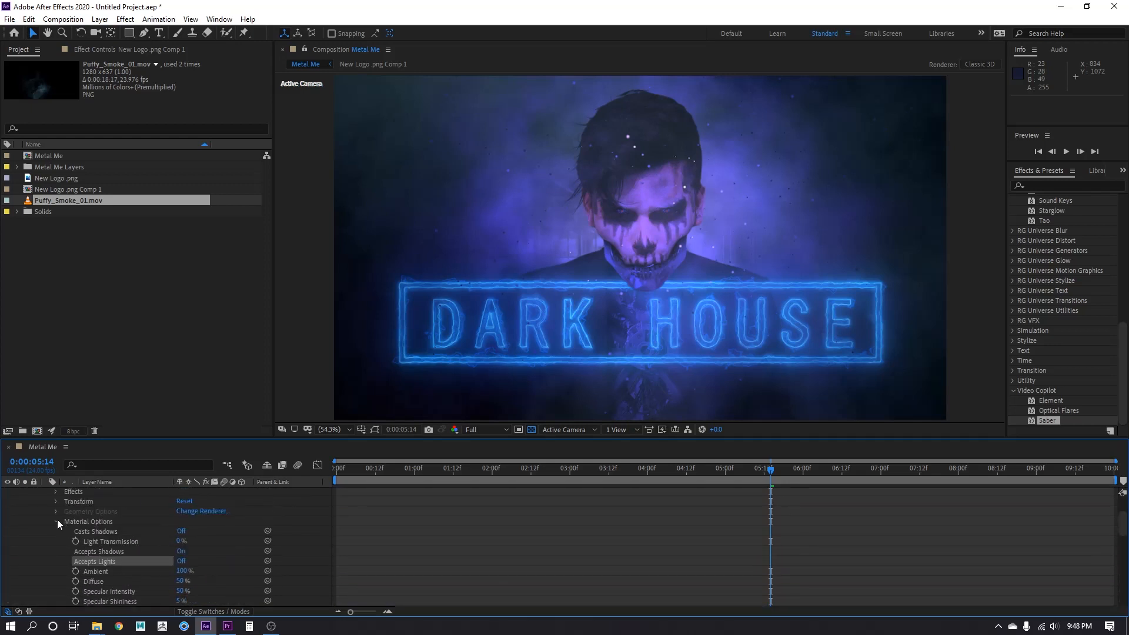
click(56, 521)
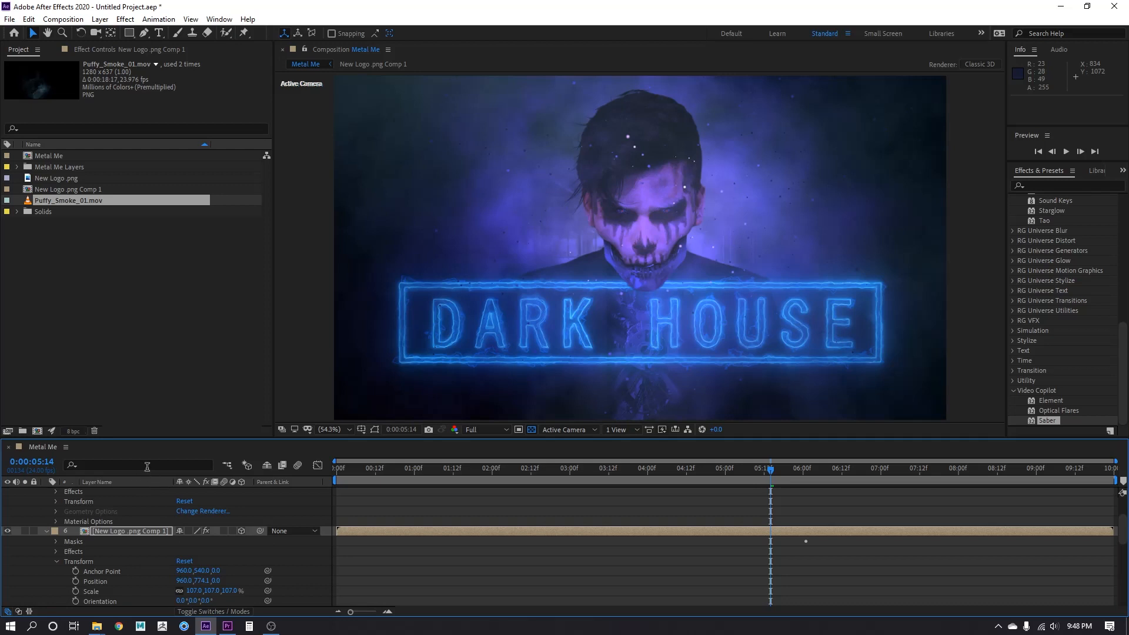
scroll(140, 521, up, 3)
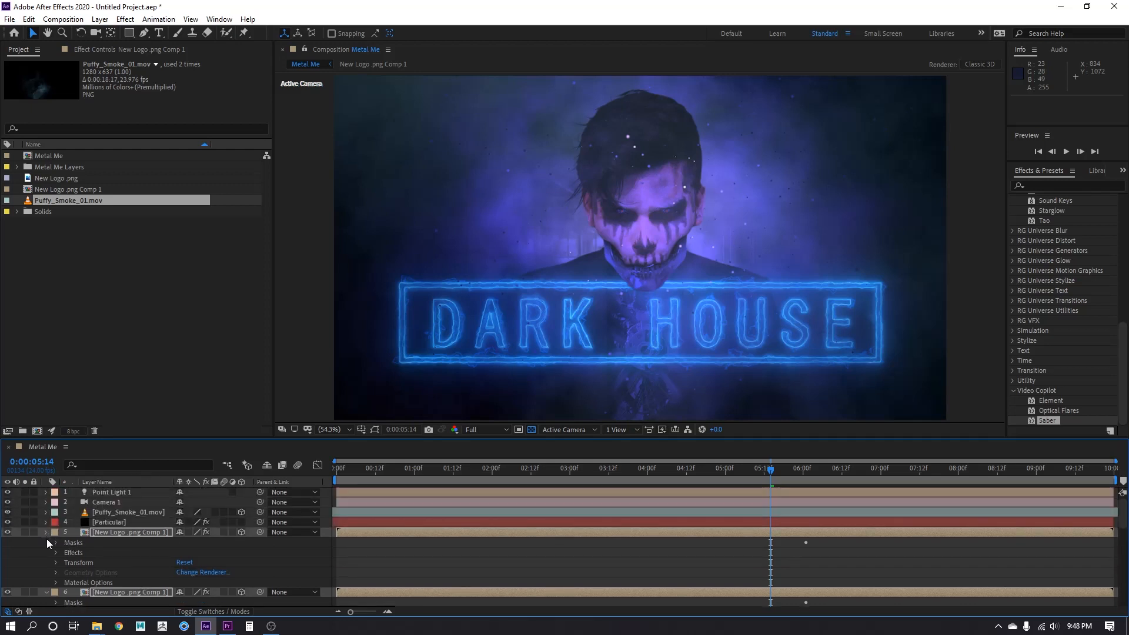
click(46, 533)
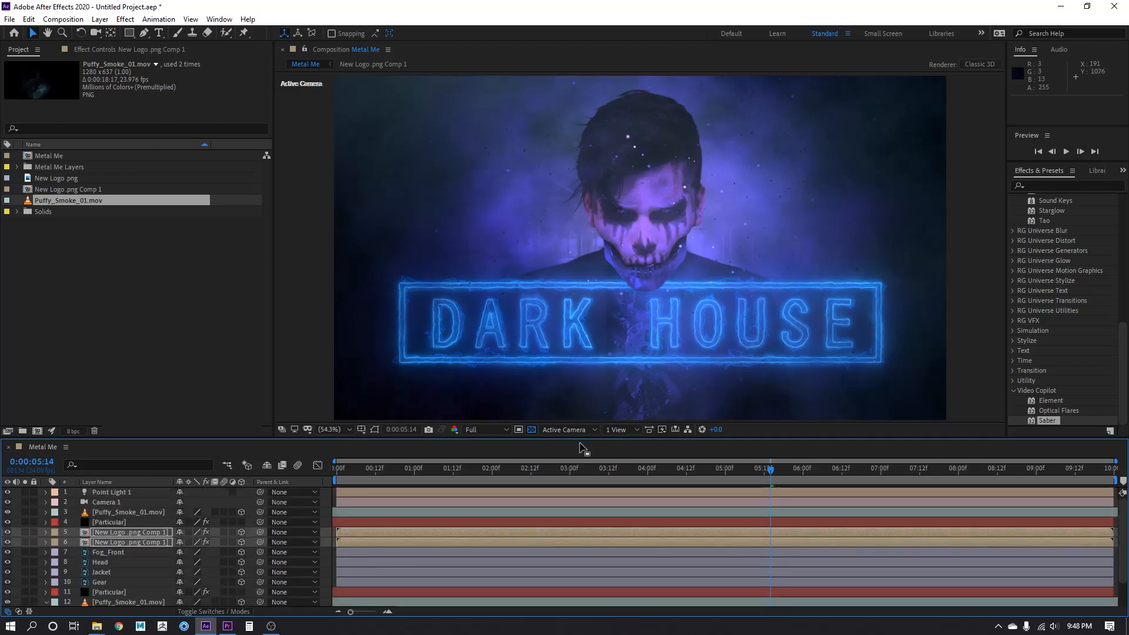
Inspect the logo layers' depth in a two-view Top and Active Camera layout, and return to a single view.
click(614, 431)
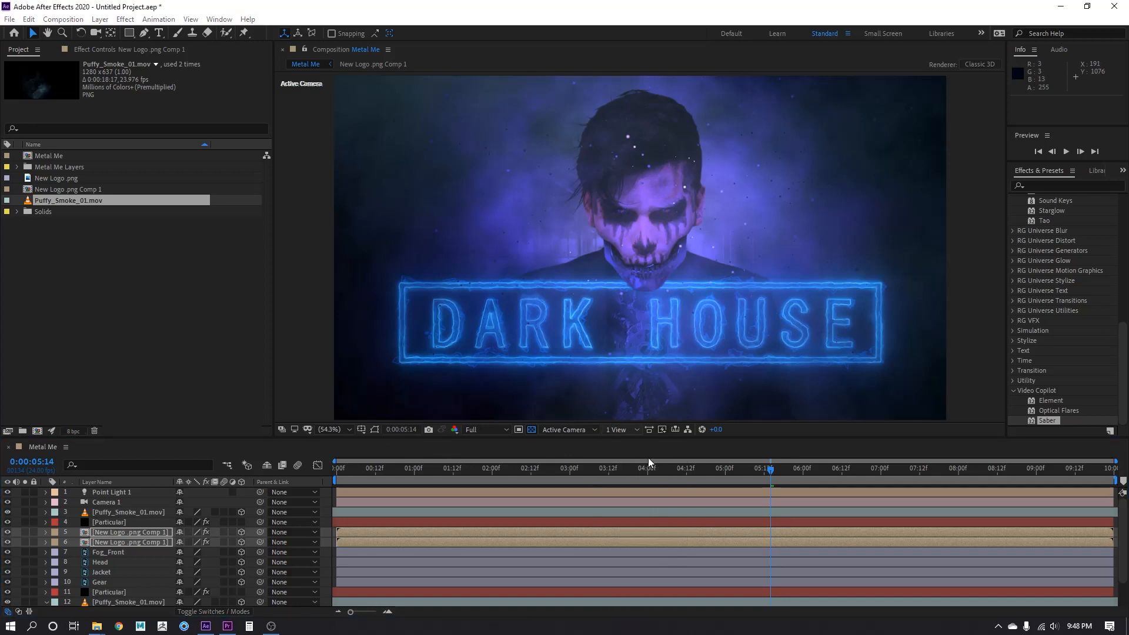
click(648, 456)
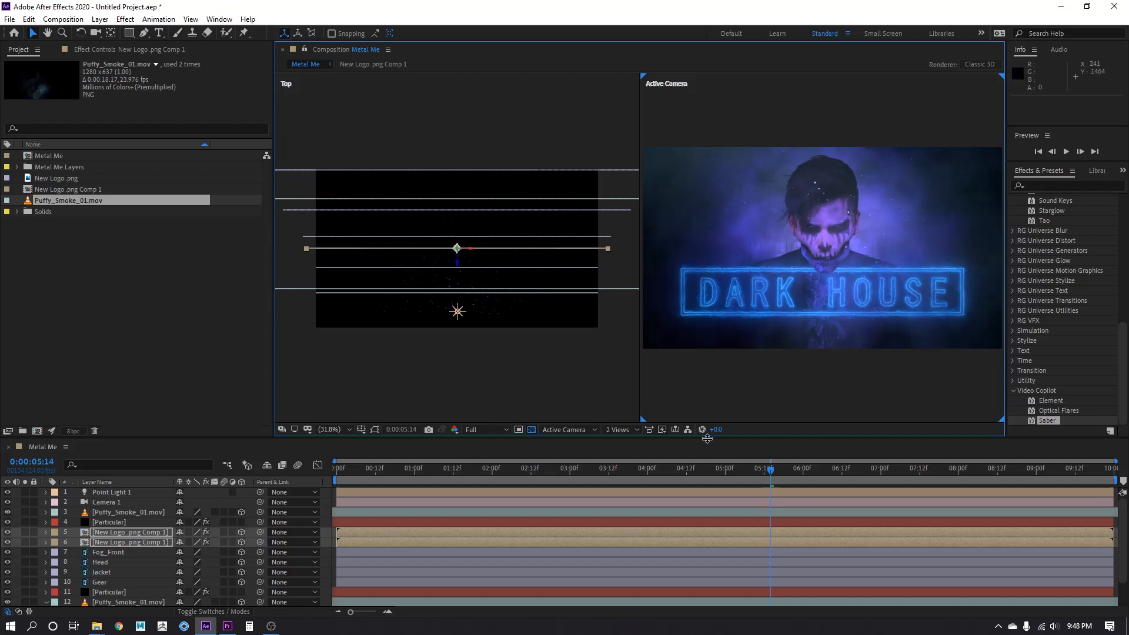
click(636, 434)
click(640, 443)
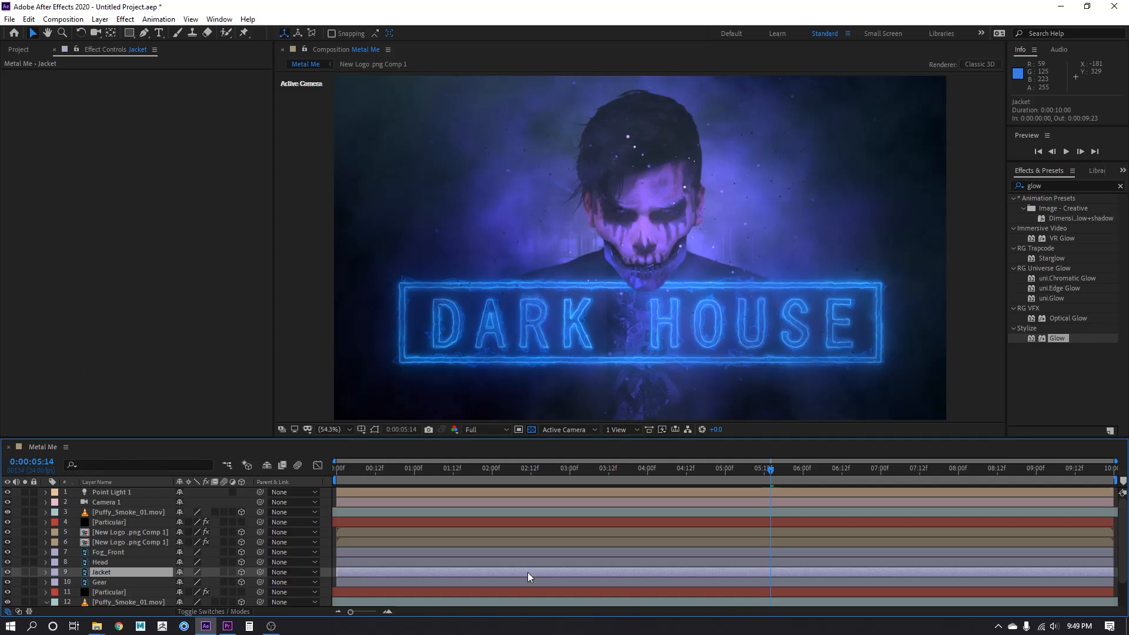
Save the project as Intro Project FX in the Dark House Intro Template folder.
click(18, 49)
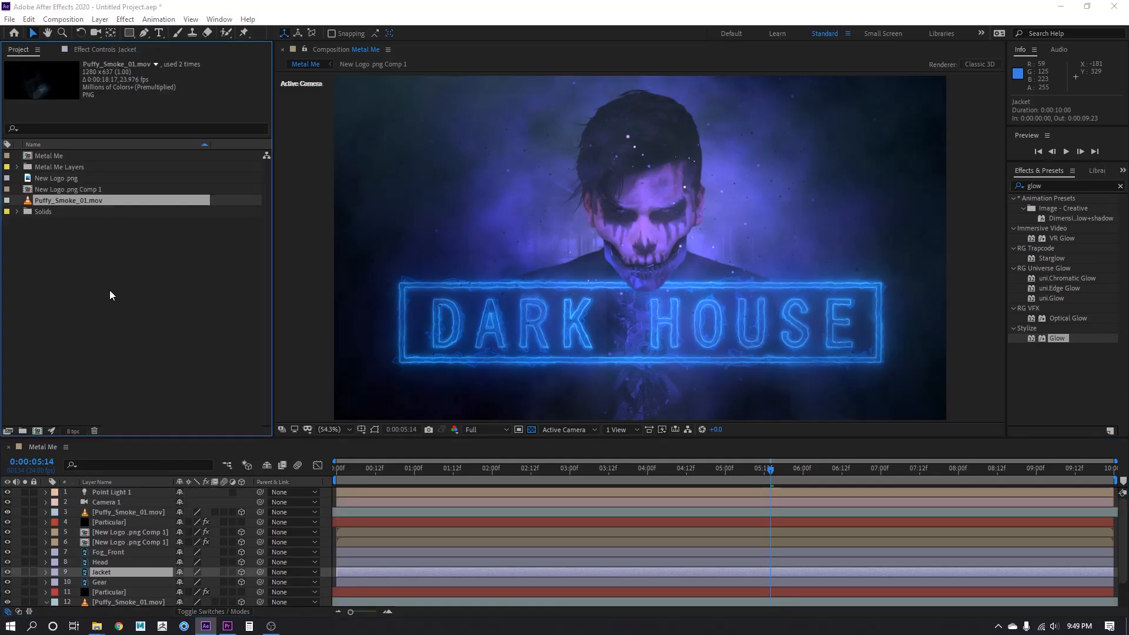
key(ctrl+s)
click(249, 55)
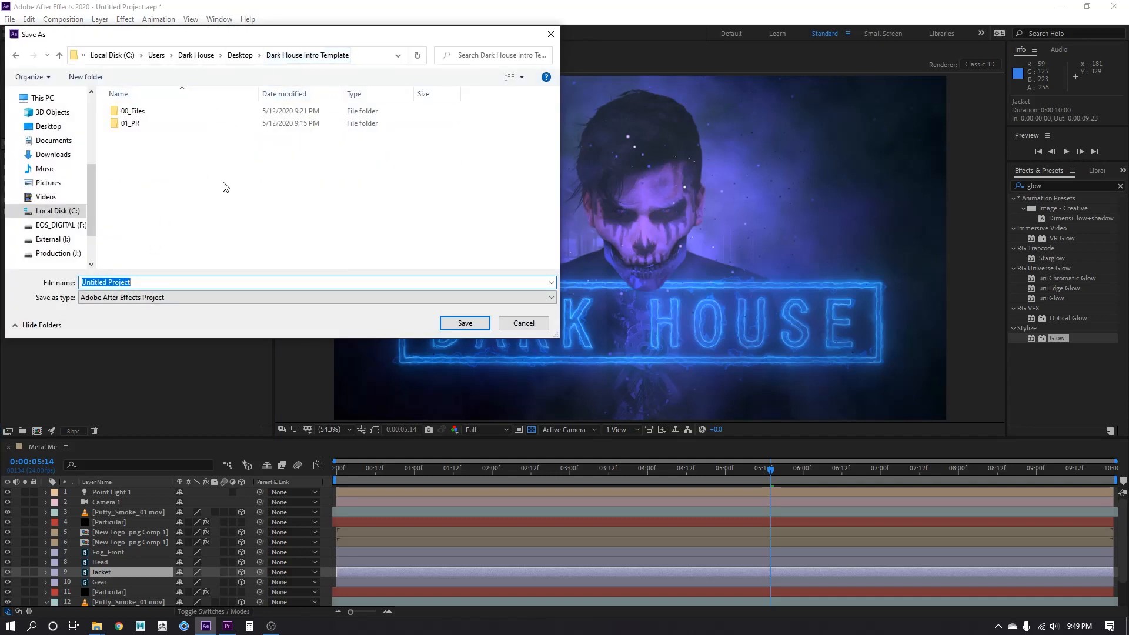
text(Preset)
key(ctrl+a)
key(BackSpace)
text(Intro Project FX)
key(Return)
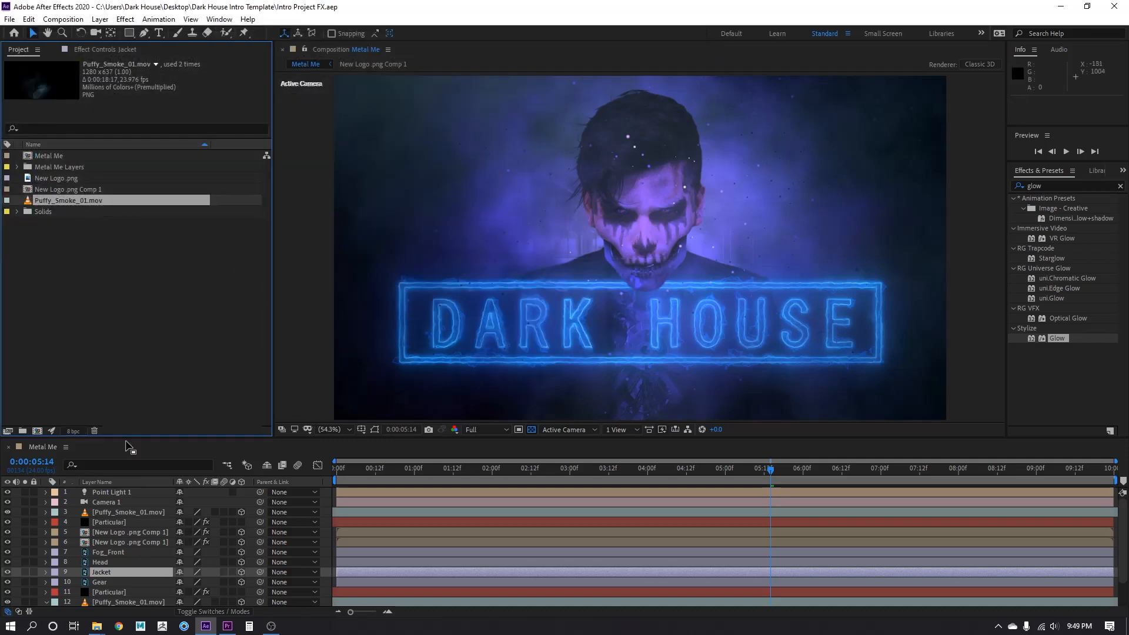
Tile After Effects and Premiere Pro side by side and bring the Metal Me composition into the Intro project's Comps bin.
click(91, 314)
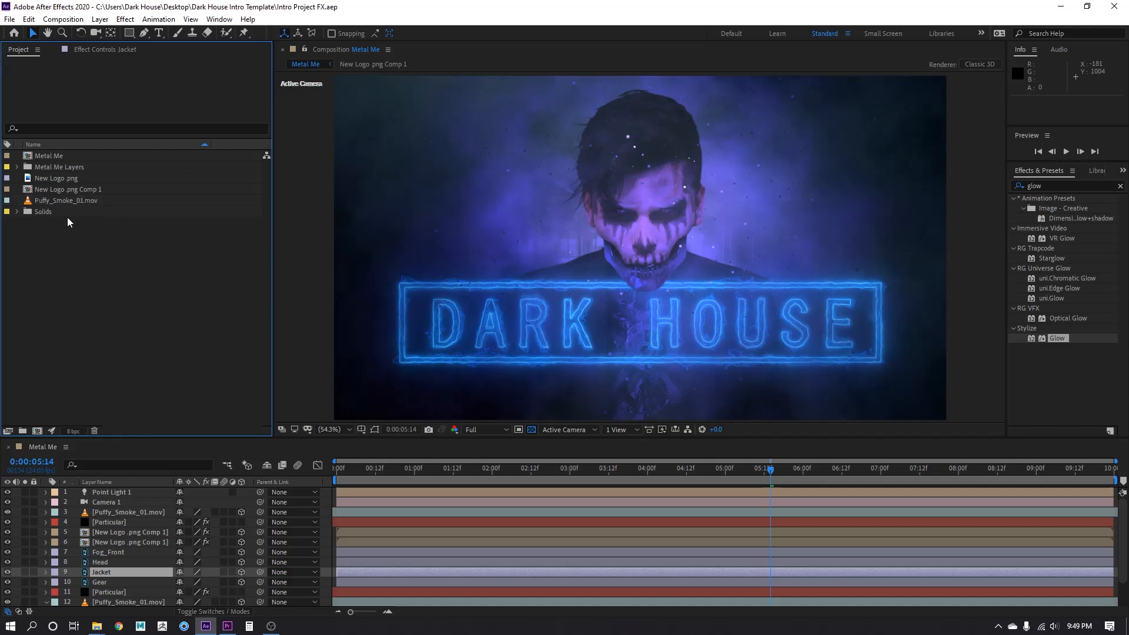
scroll(131, 522, down, 2)
scroll(131, 522, up, 2)
click(44, 155)
scroll(147, 540, down, 1)
scroll(147, 540, up, 1)
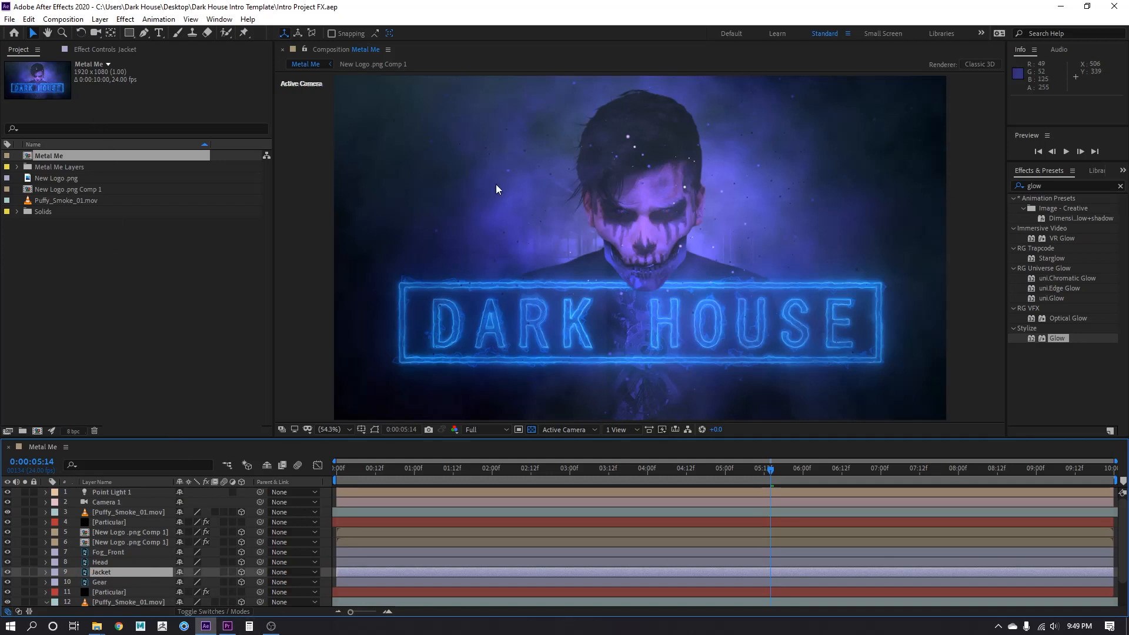
key(super+Left)
click(856, 29)
key(super+Right)
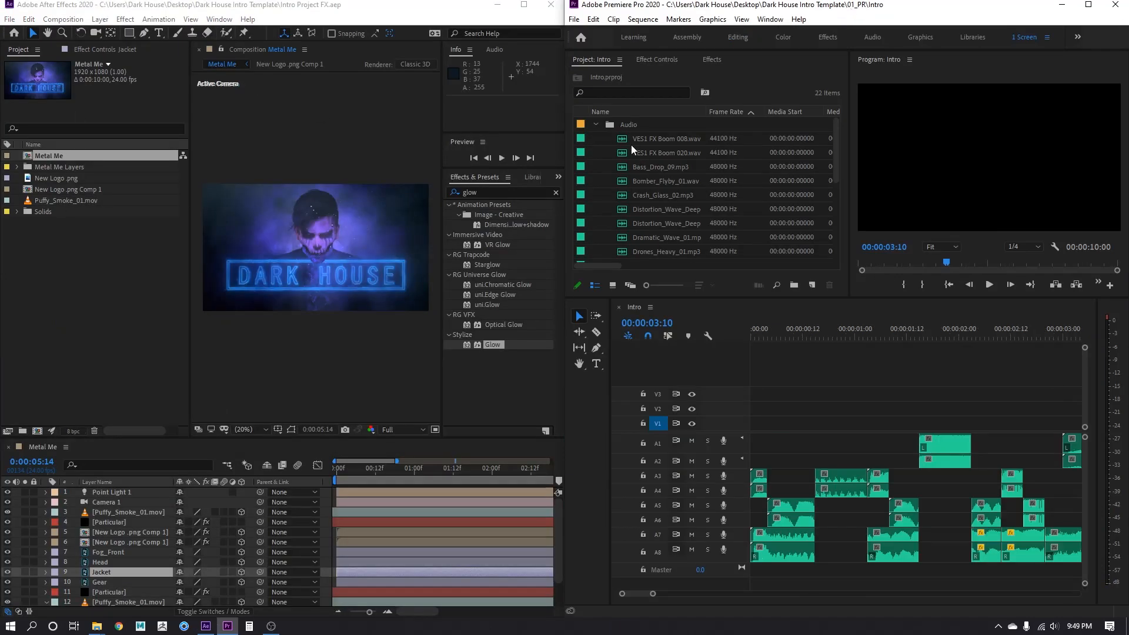
click(597, 125)
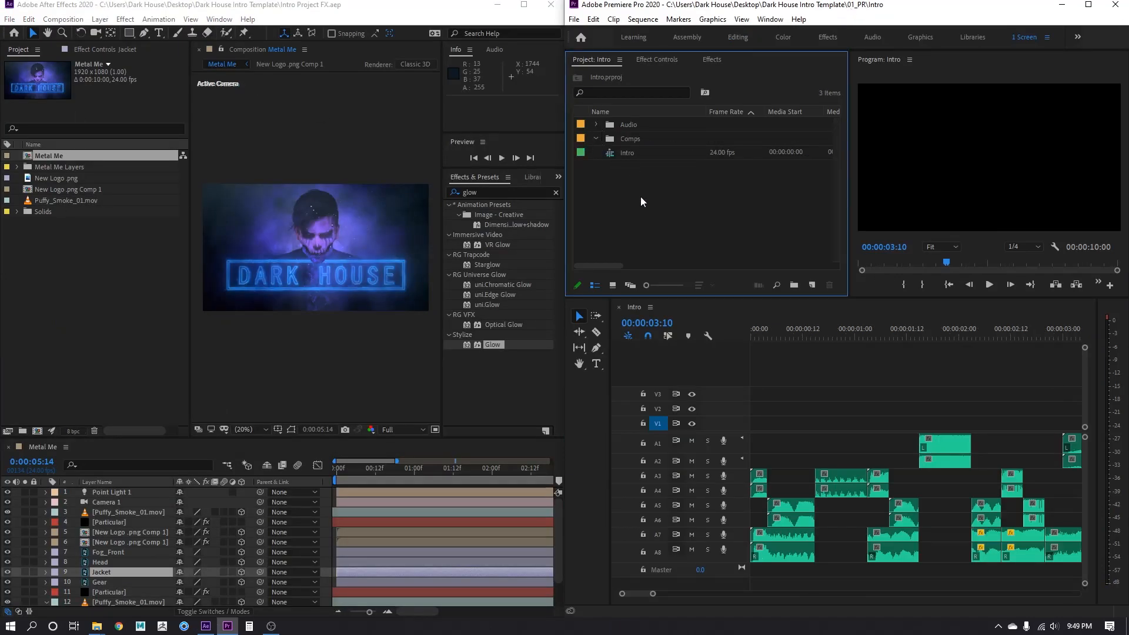
drag(54, 156, 630, 144)
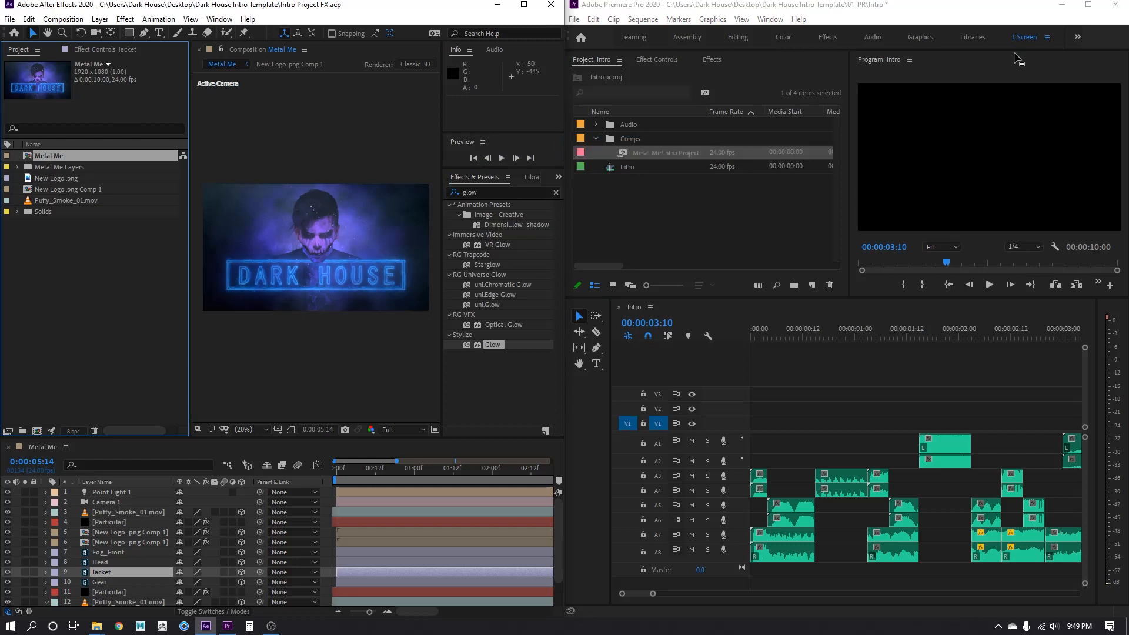
In Premiere Pro, place the Metal Me composition on V1 at 00:00:03:10 and trim its end to match the A5/A6 audio at 00:00:10:00.
click(1089, 4)
drag(72, 154, 546, 426)
key(minus)
key(minus)
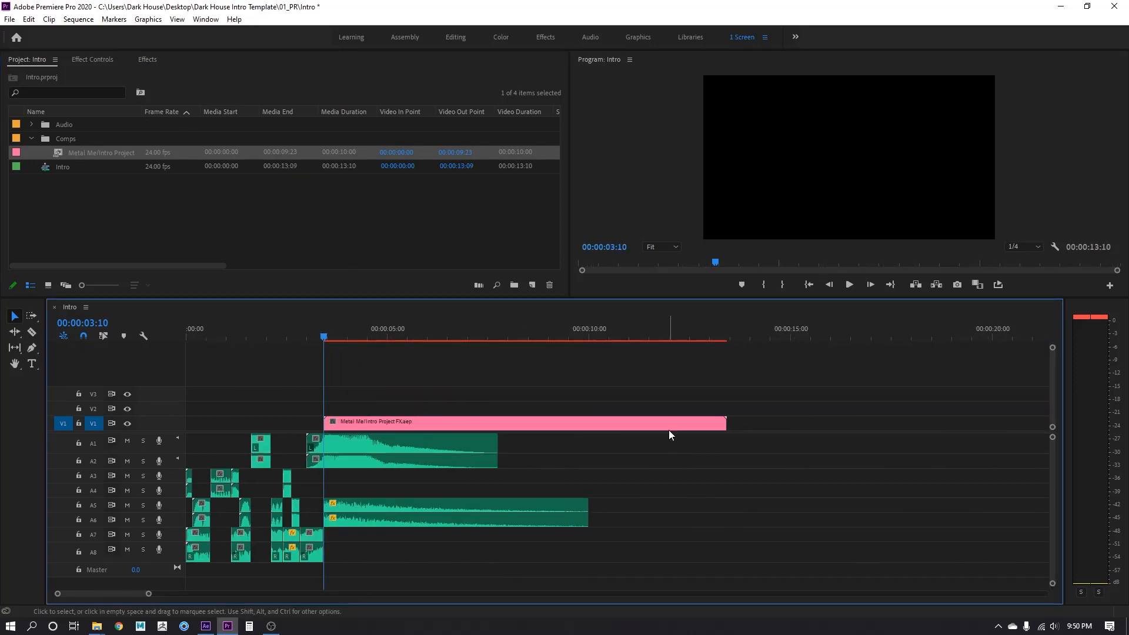
drag(726, 426, 587, 434)
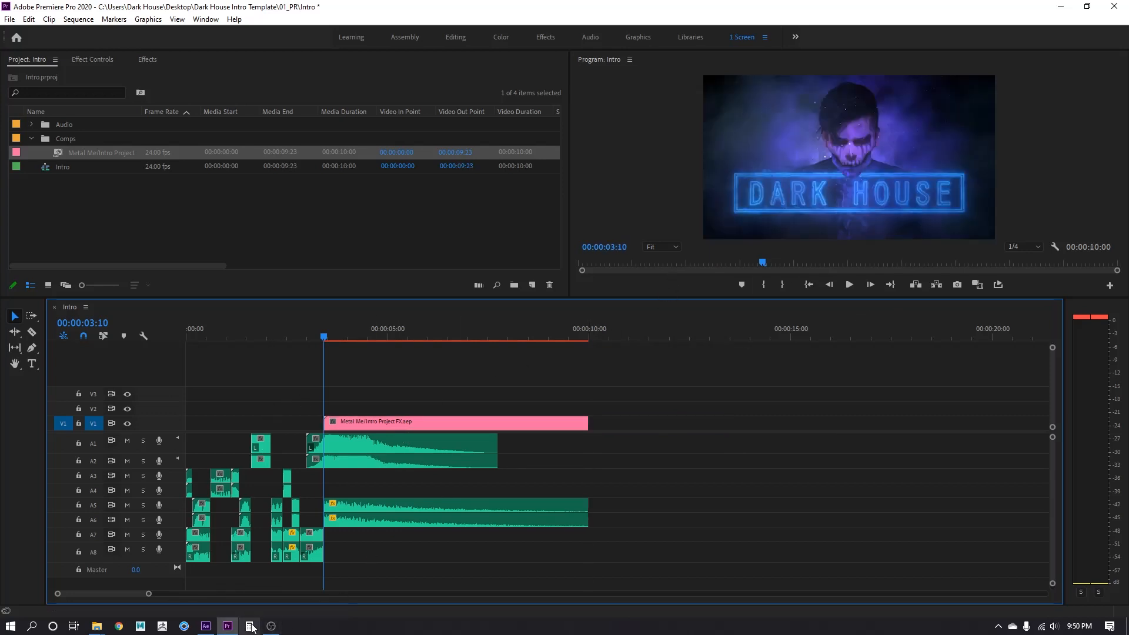
Play the Intro sequence from the start of the Metal Me clip, and again from about two seconds in.
key(space)
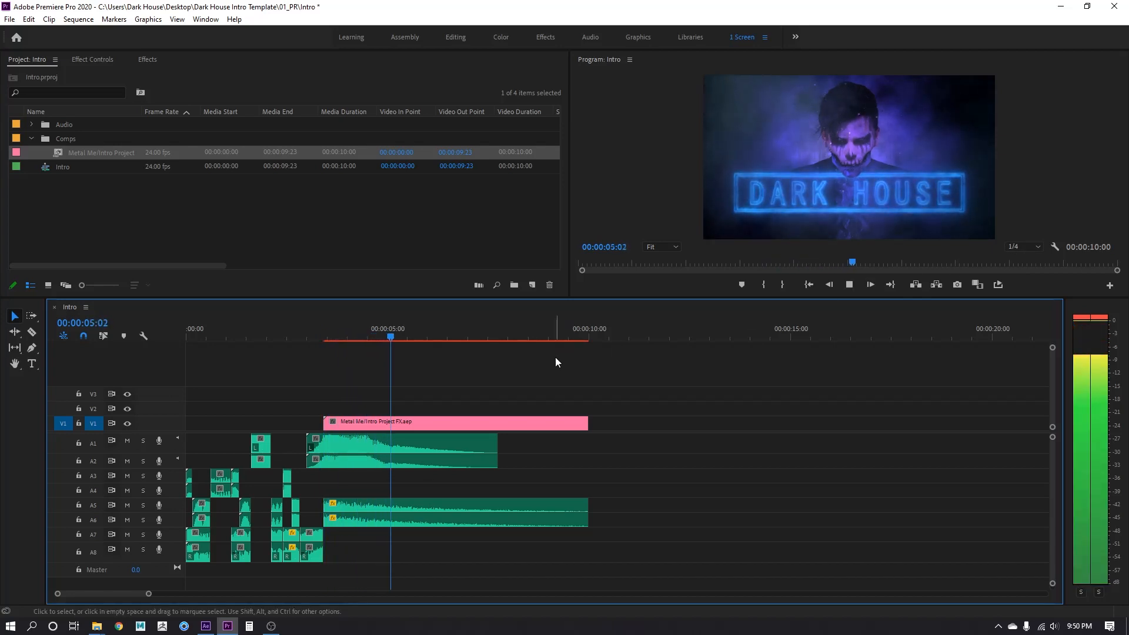
key(space)
click(259, 338)
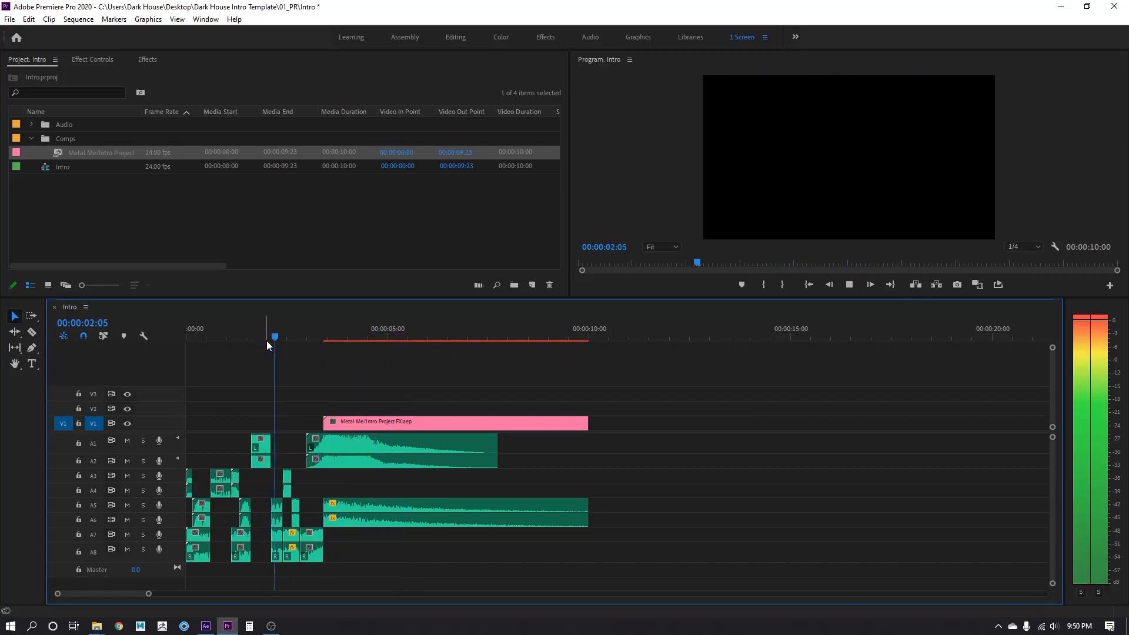
key(space)
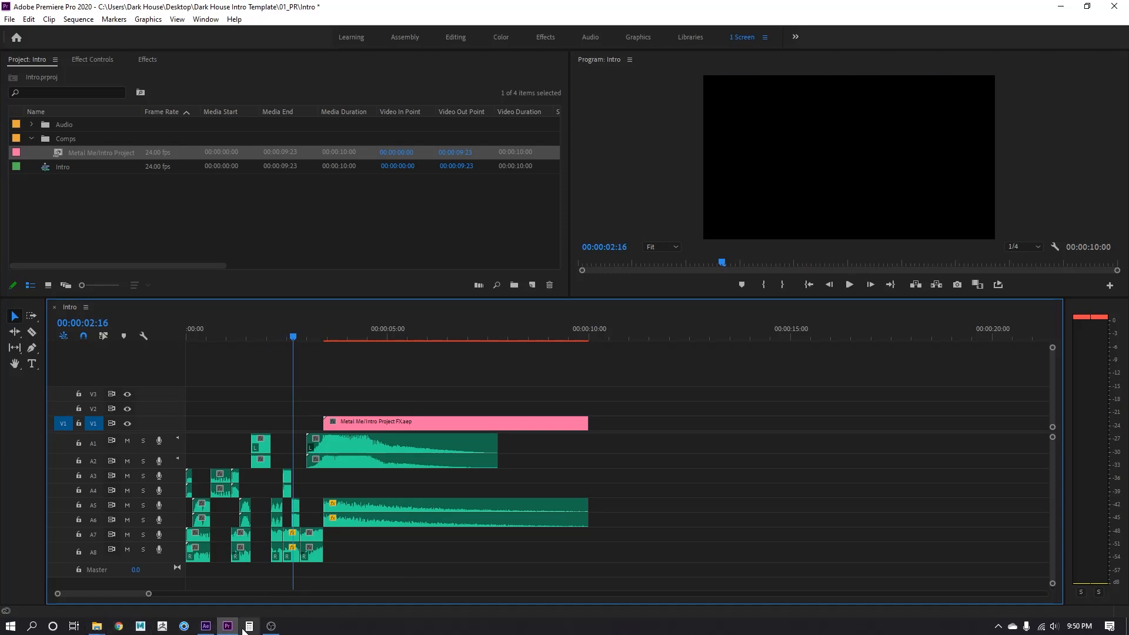
Switch to After Effects and set the opacity of the lower Puffy_Smoke_01.mov layer to 100%.
click(206, 626)
click(109, 602)
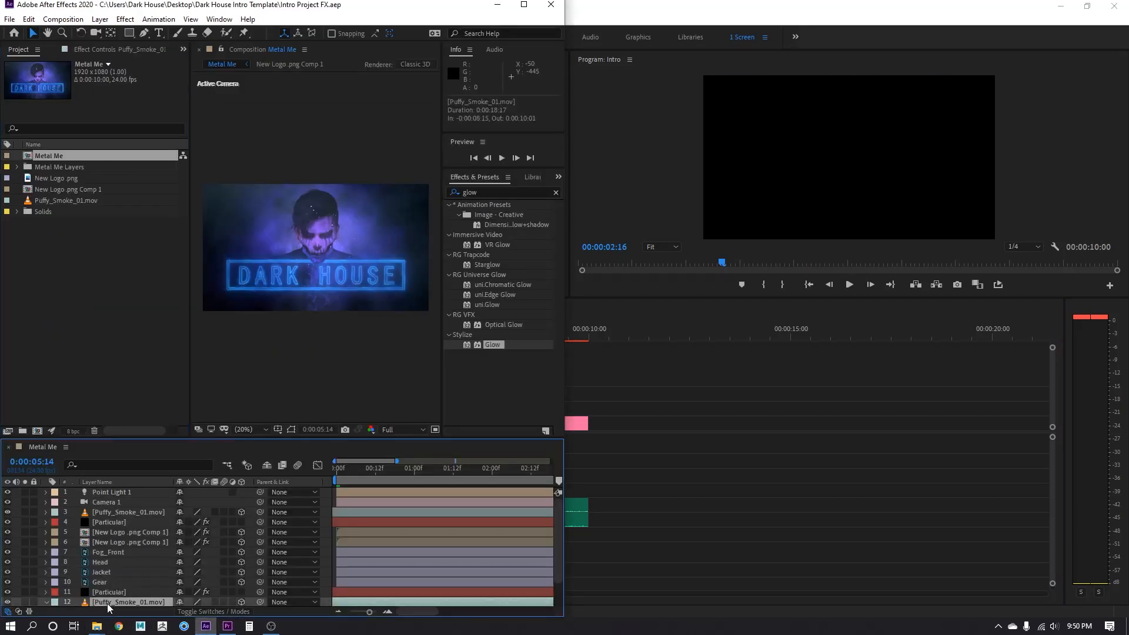
scroll(163, 572, down, 3)
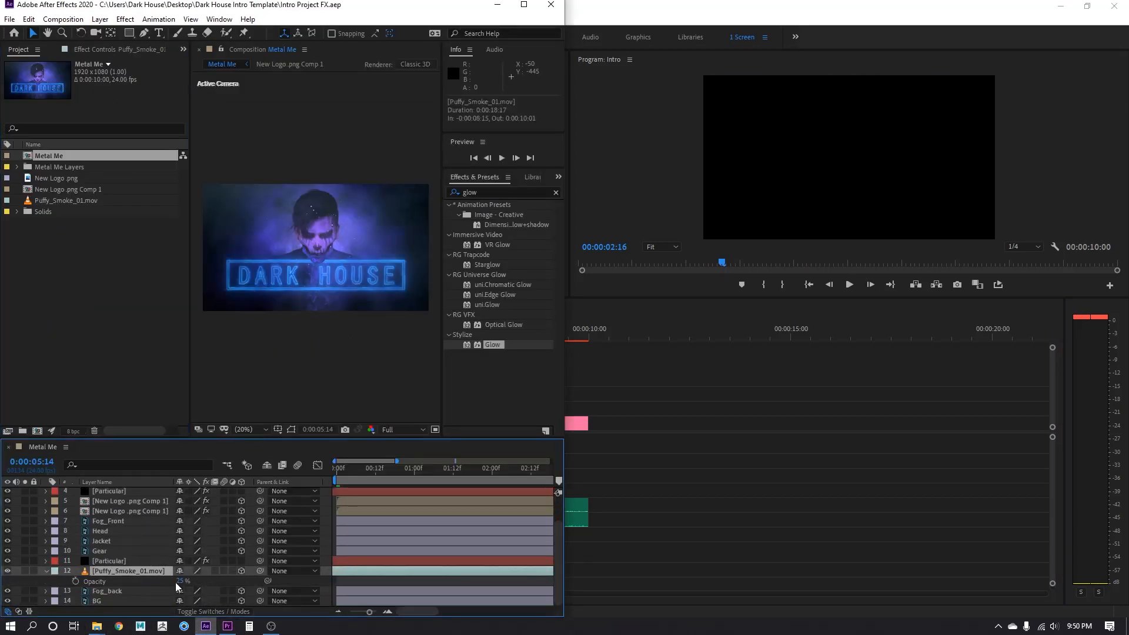
click(181, 581)
text(100)
key(Return)
scroll(141, 555, up, 3)
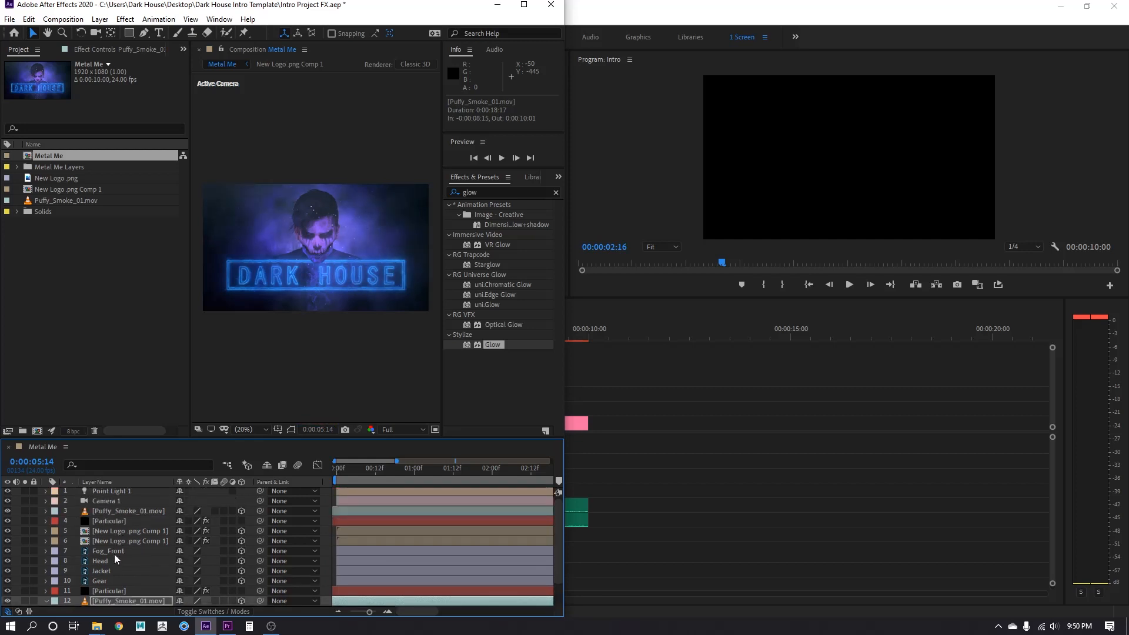
Set the opacity of the upper Puffy_Smoke_01.mov layer to 15% and save the project with the time at 0:00:00:00.
click(115, 516)
key(t)
click(182, 522)
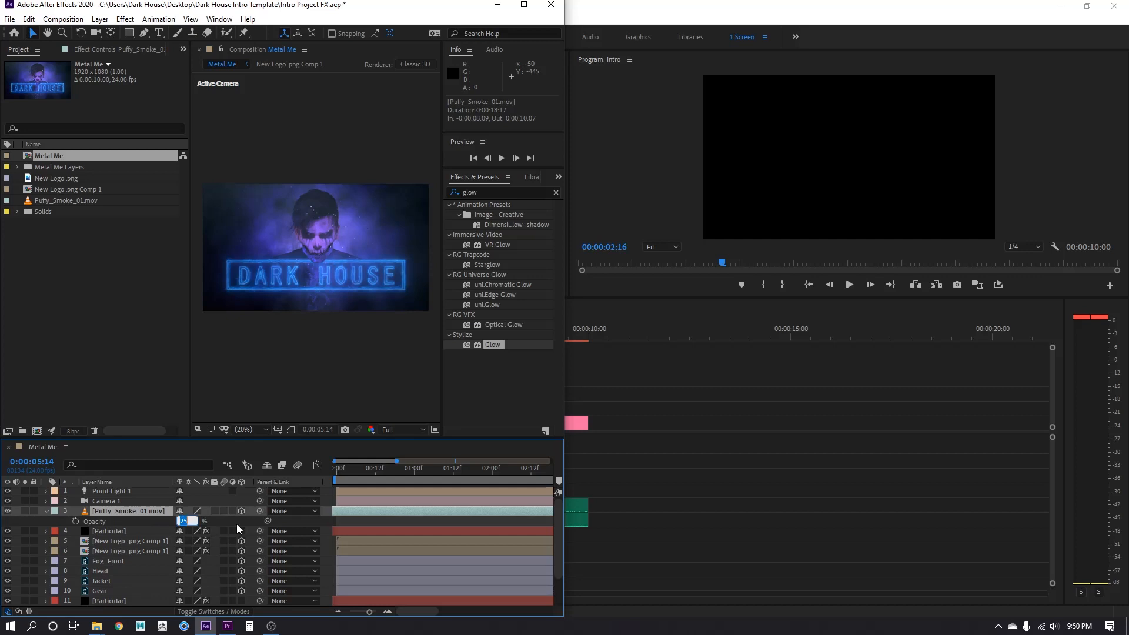
text(10)
key(Return)
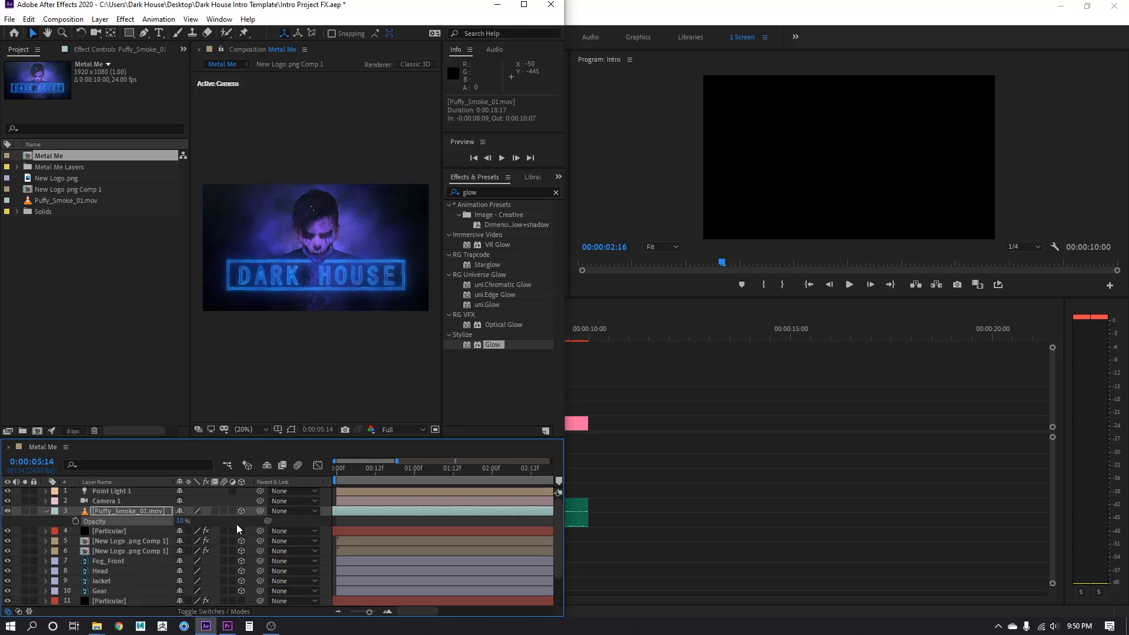
drag(183, 522, 183, 525)
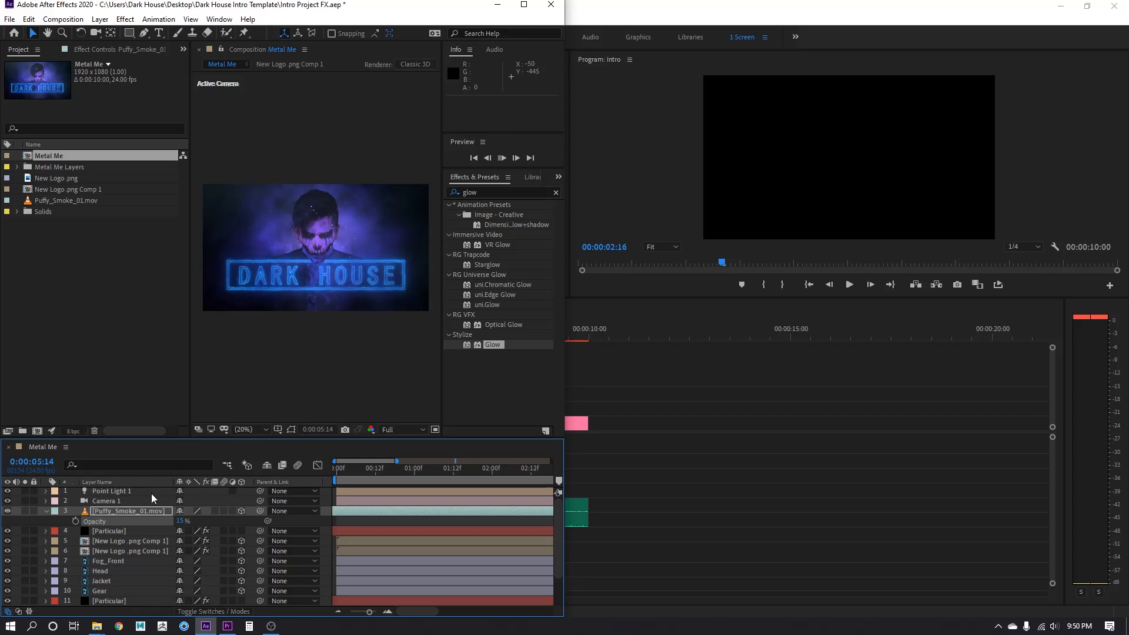
click(335, 469)
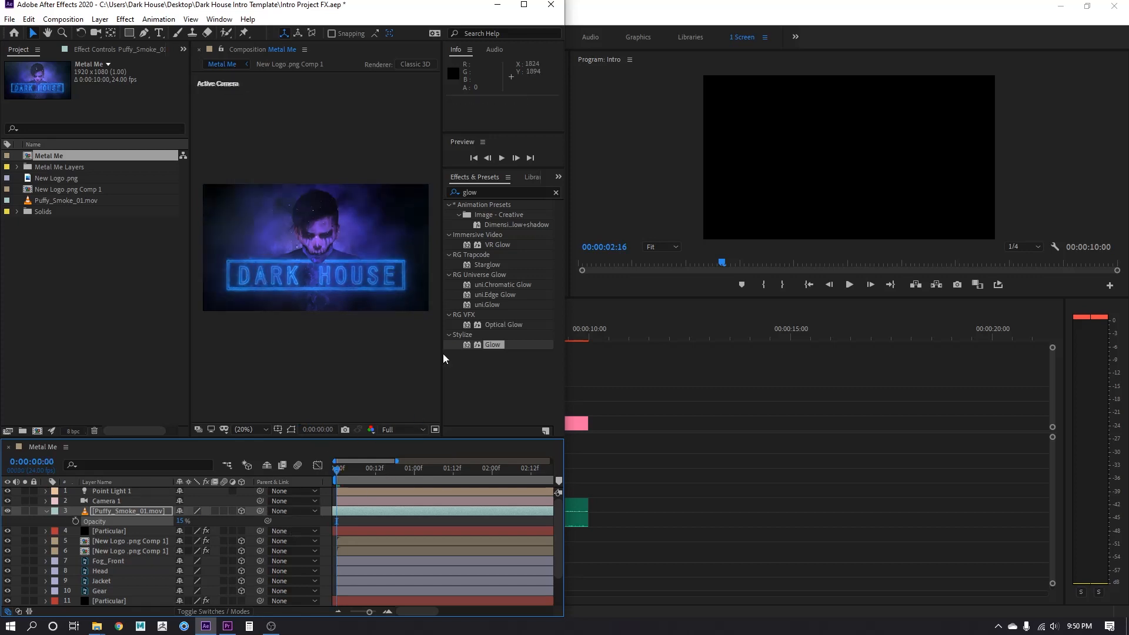
key(ctrl+s)
Switch back to Premiere Pro and play the Intro sequence from its beginning.
click(497, 5)
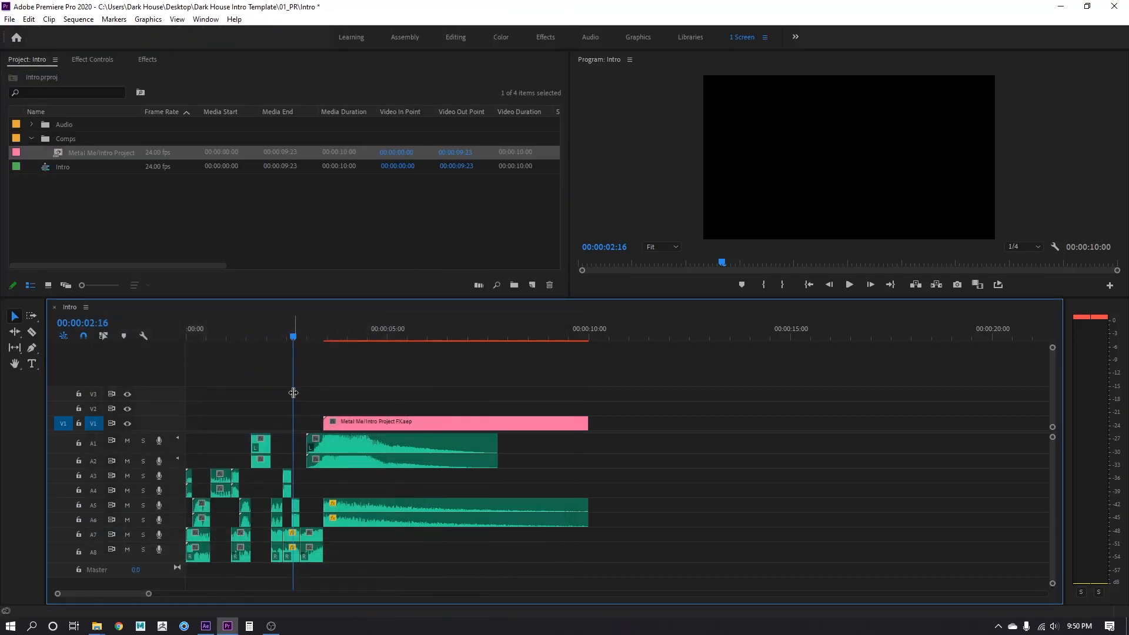
drag(298, 334, 161, 348)
key(space)
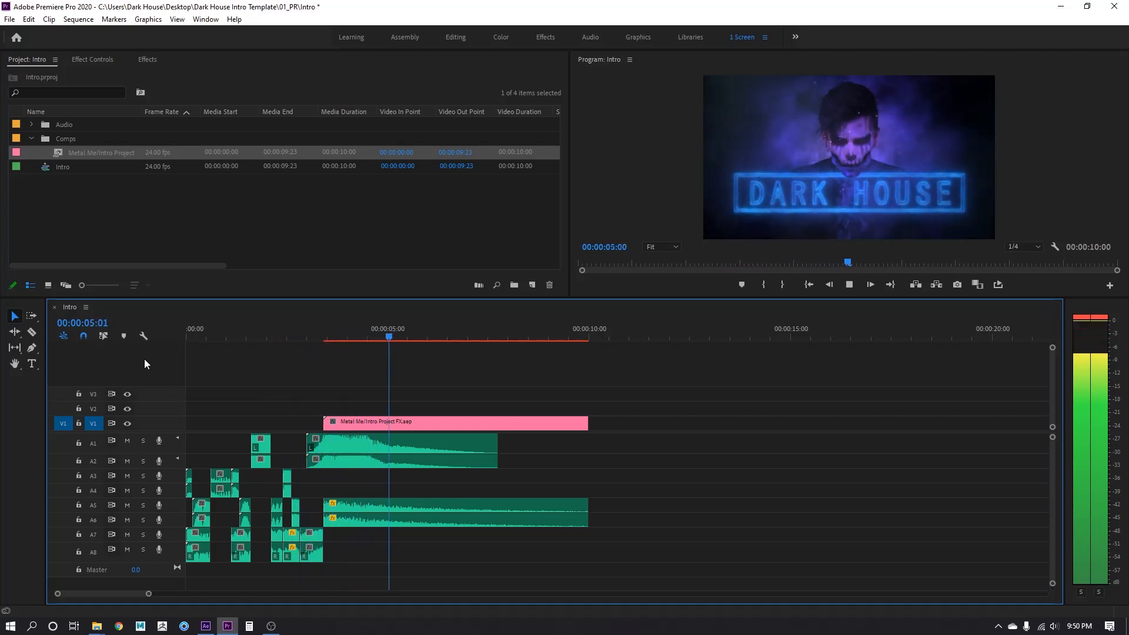
Stop the Intro playback, switch to After Effects and open the New Logo .png Comp 1 composition to look at its source layer.
key(space)
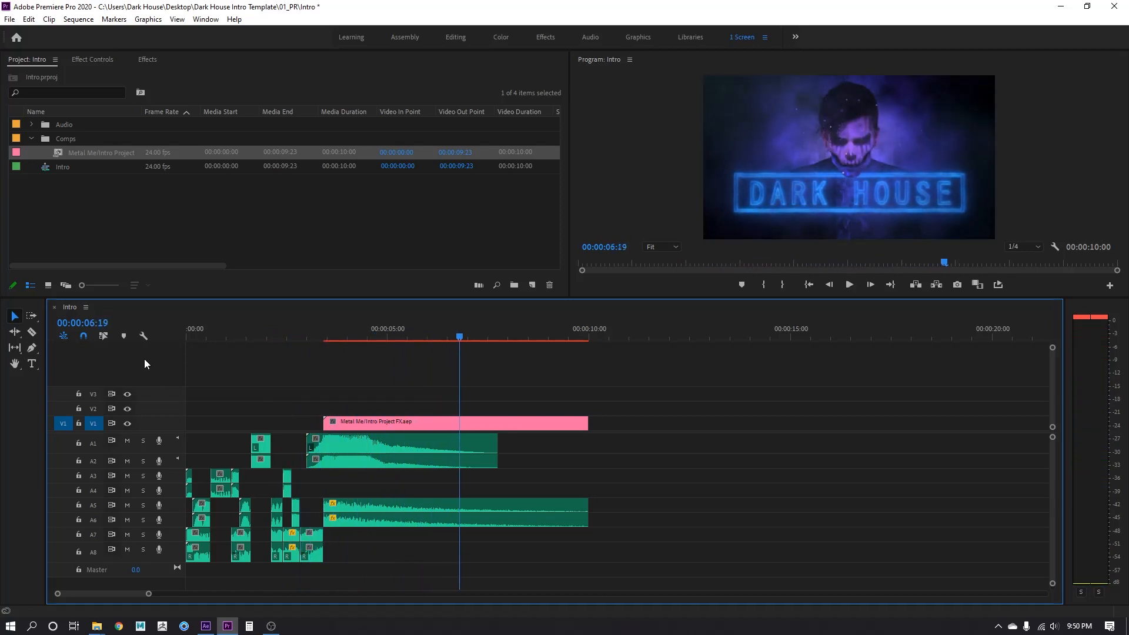
click(207, 625)
click(527, 11)
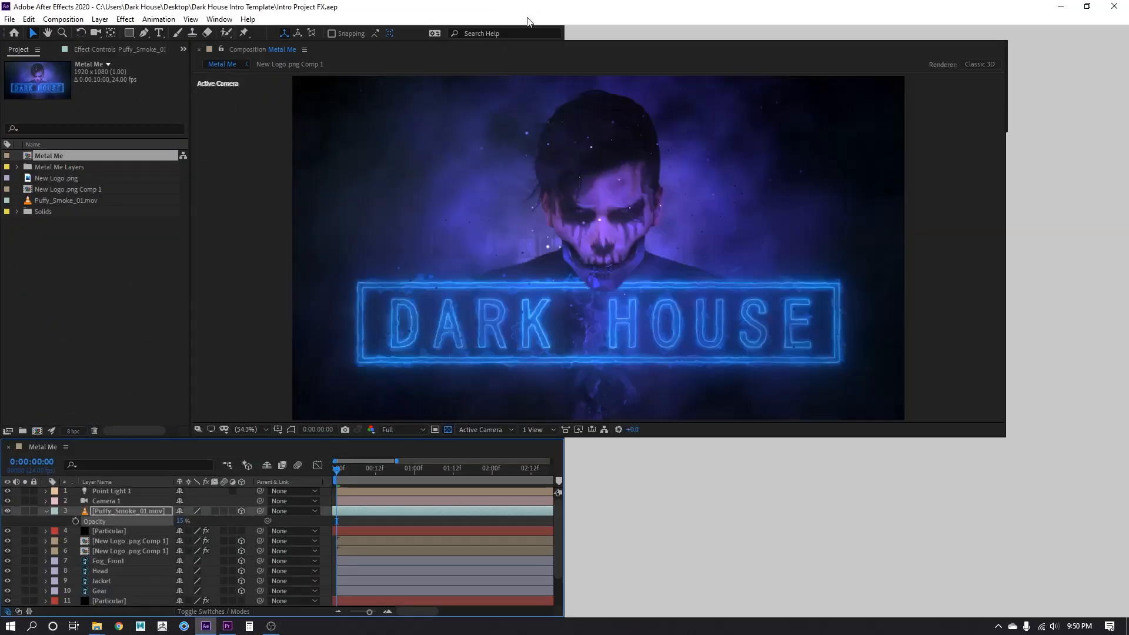
click(47, 512)
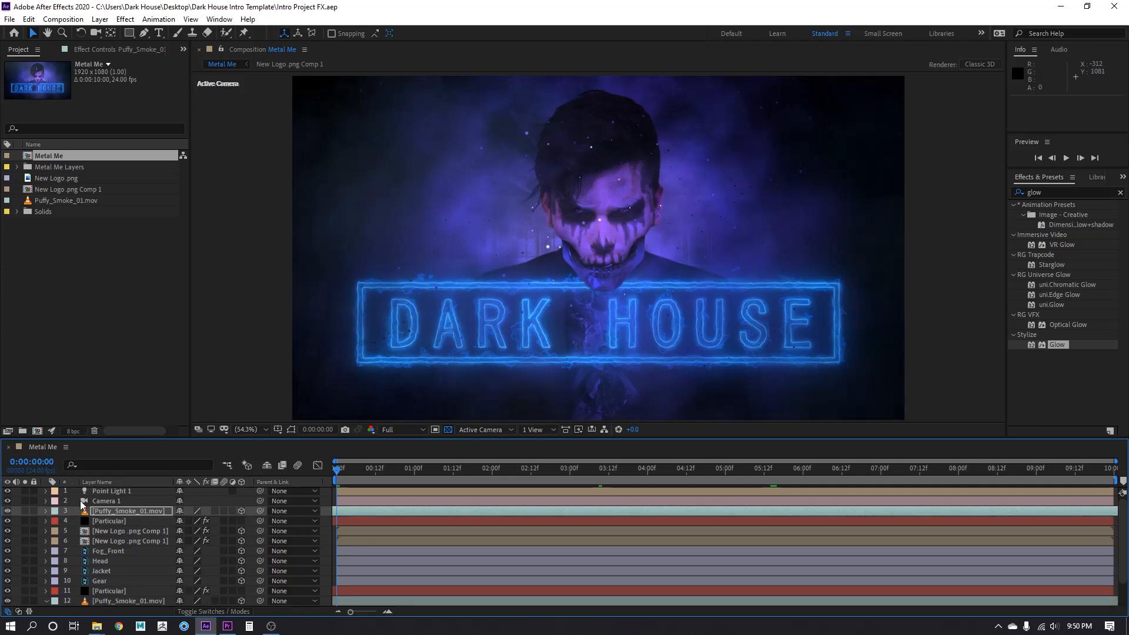
click(120, 534)
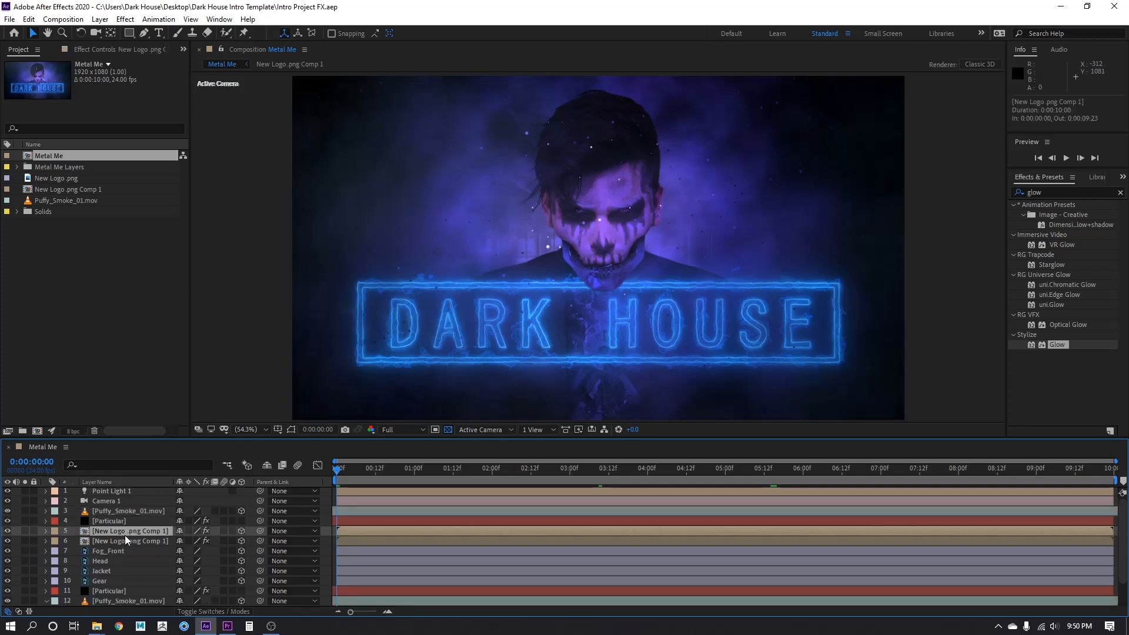
double_click(65, 190)
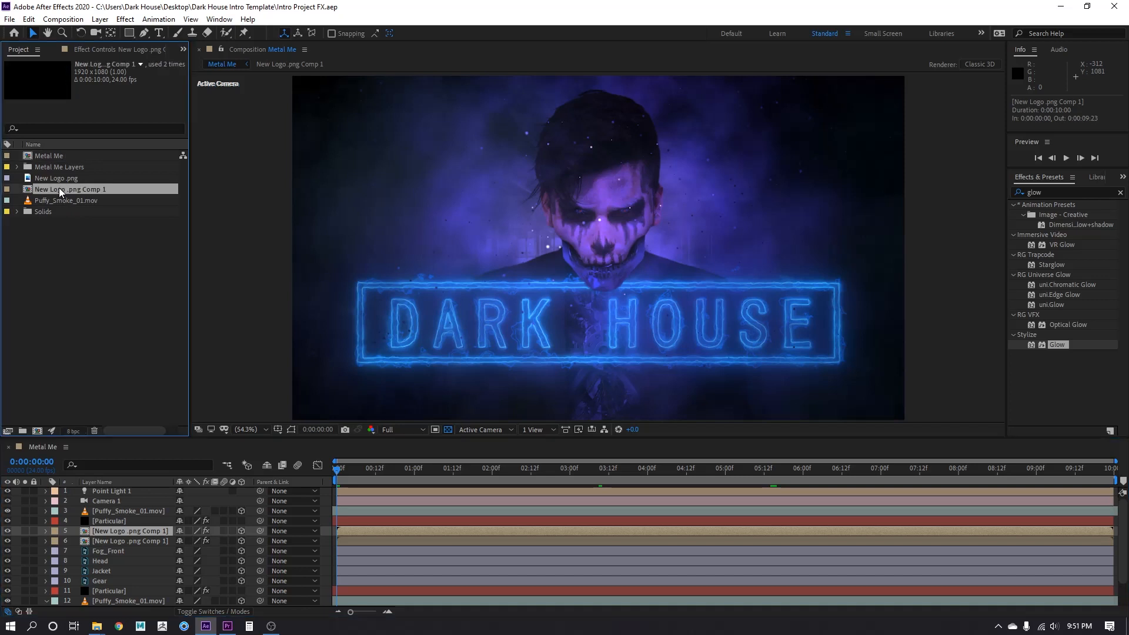
click(95, 495)
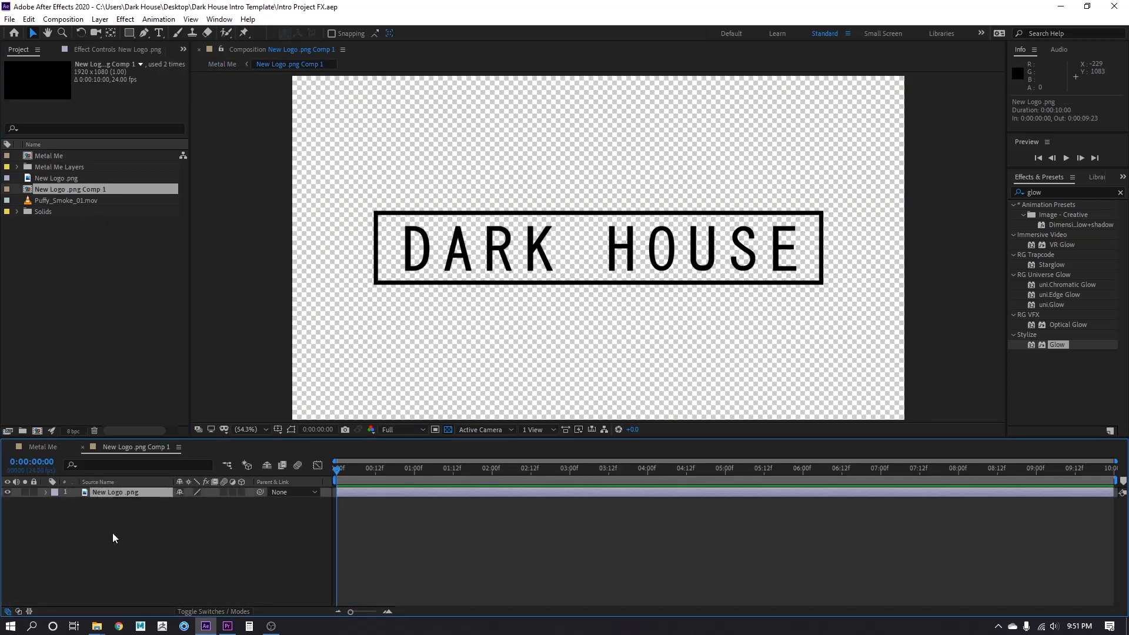
click(124, 285)
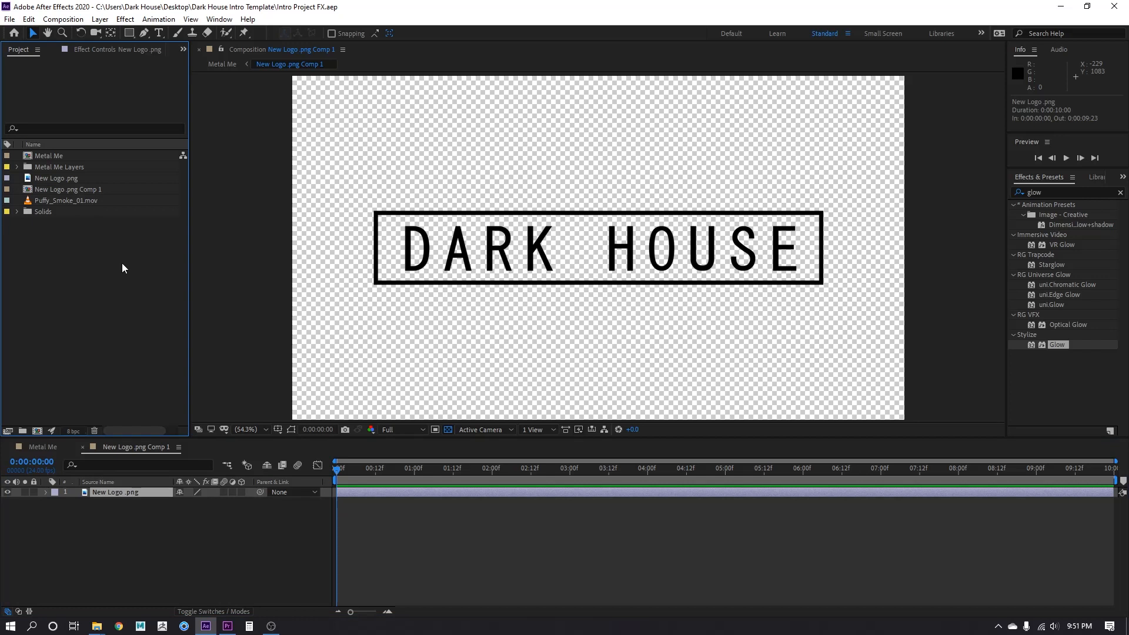
Create a new composition named Logo with a duration of 0:00:05:00.
click(63, 18)
click(76, 30)
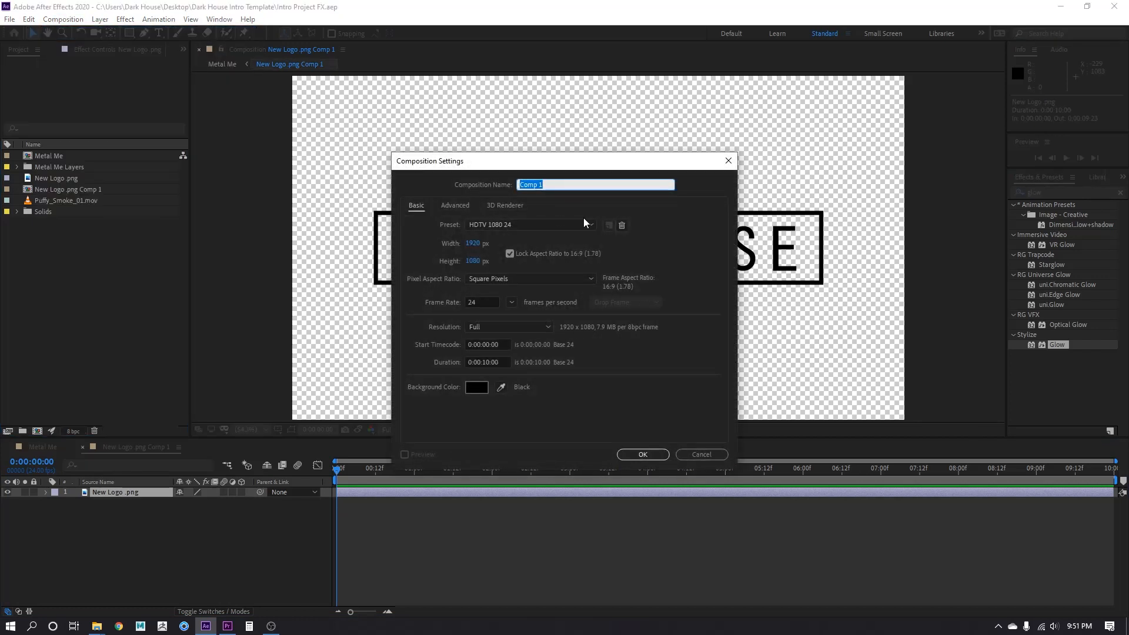
text(Logo)
click(489, 363)
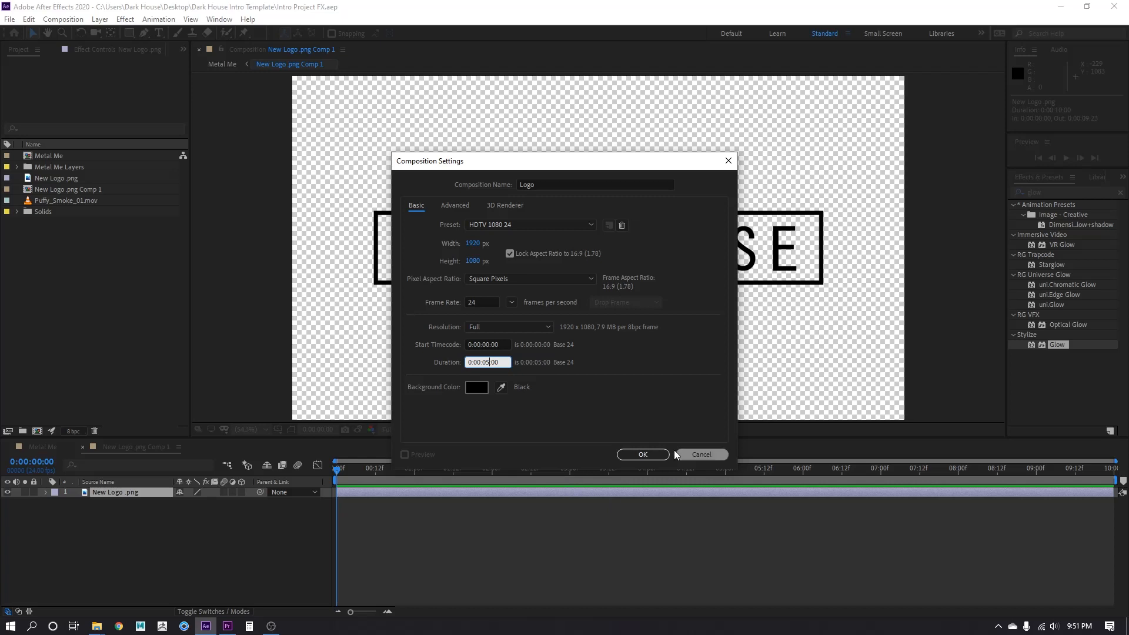
click(643, 455)
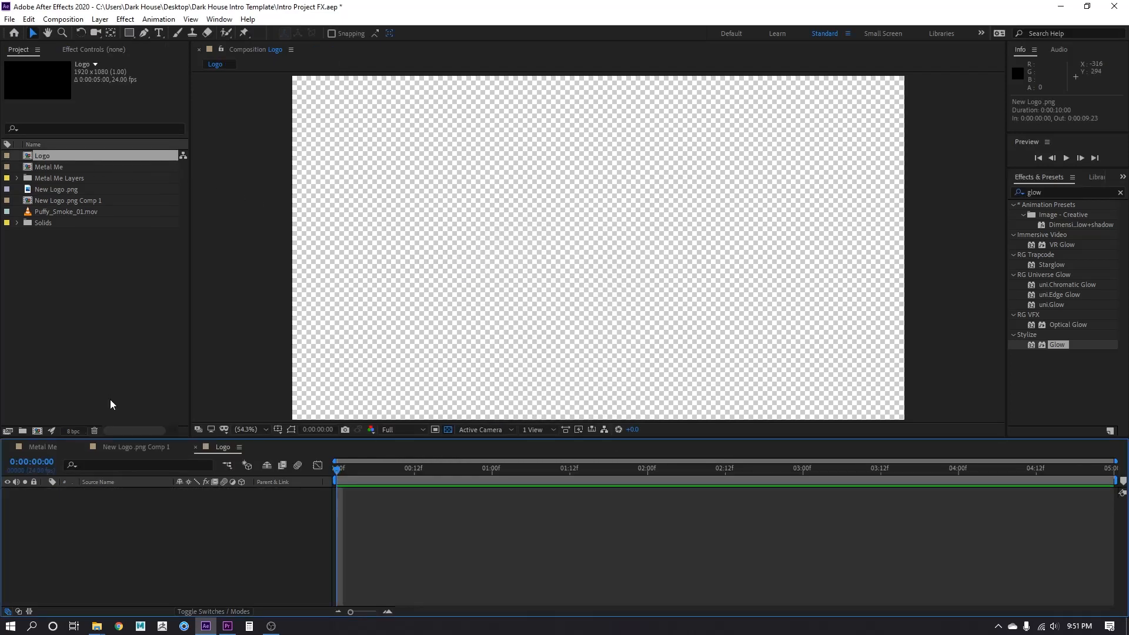
Copy both New Logo .png Comp 1 layers from Metal Me into the Logo composition and turn off its transparency grid.
click(41, 447)
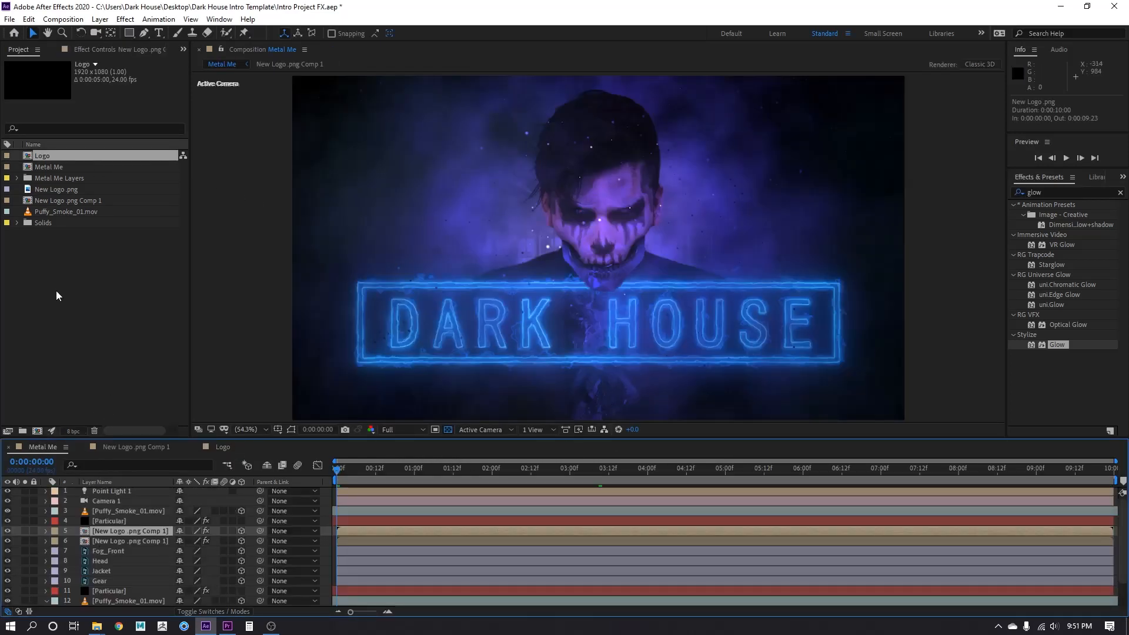
ctrl+click(123, 542)
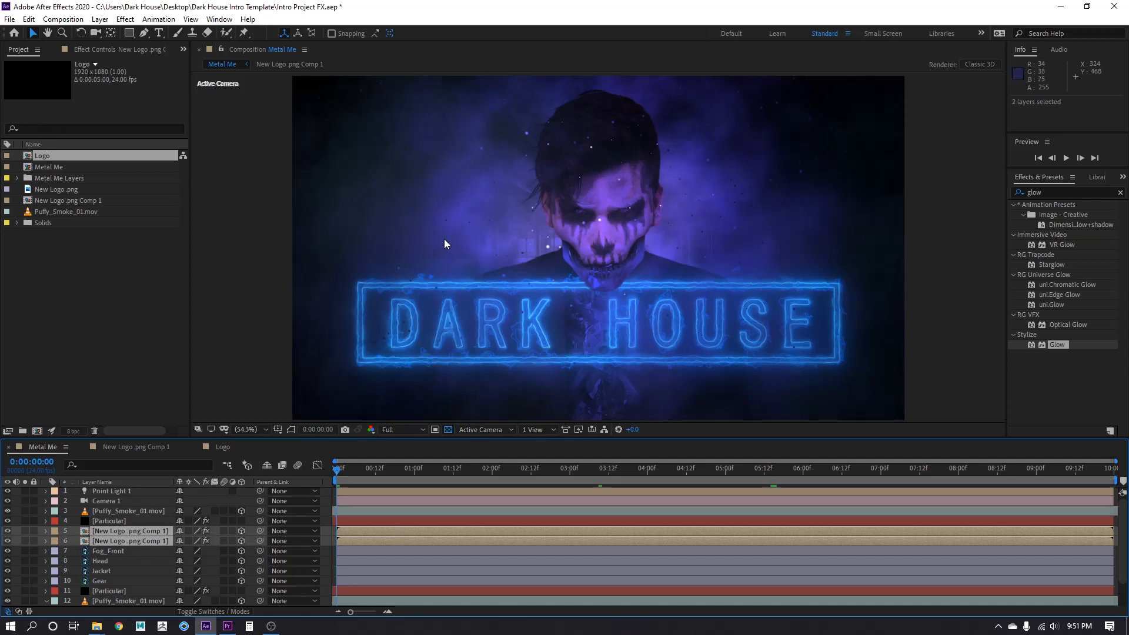
key(ctrl+c)
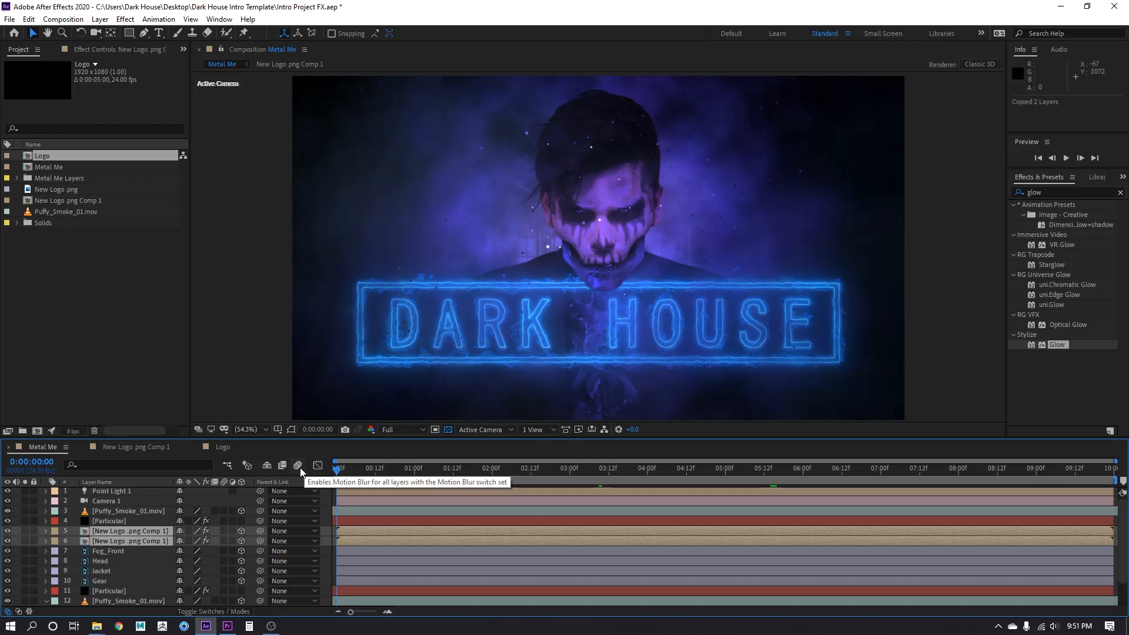
click(222, 447)
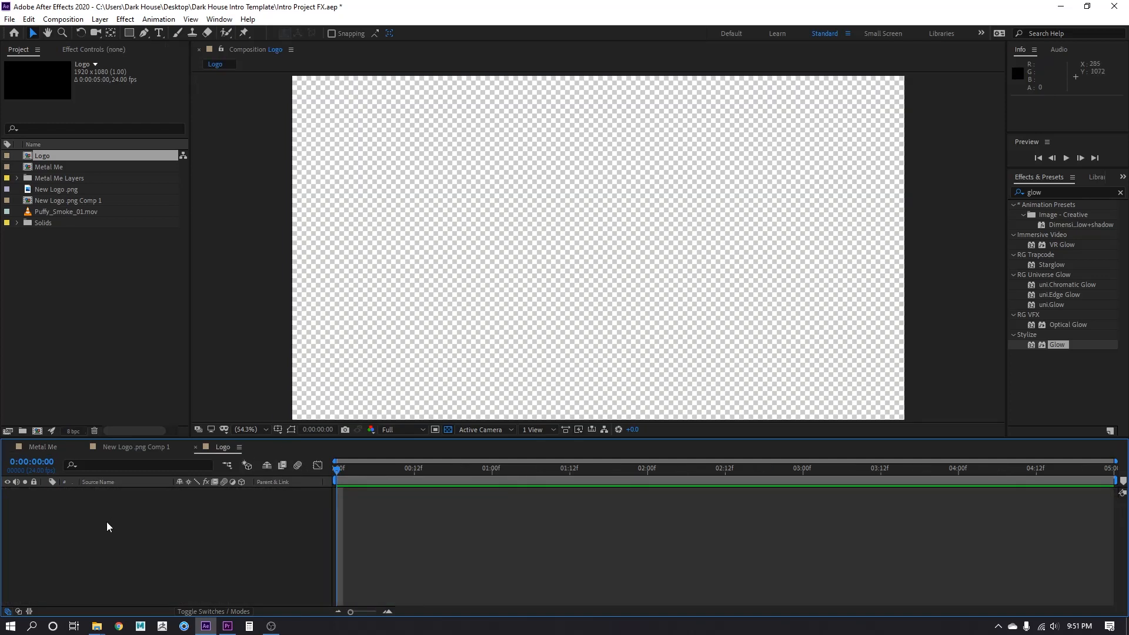
key(ctrl+v)
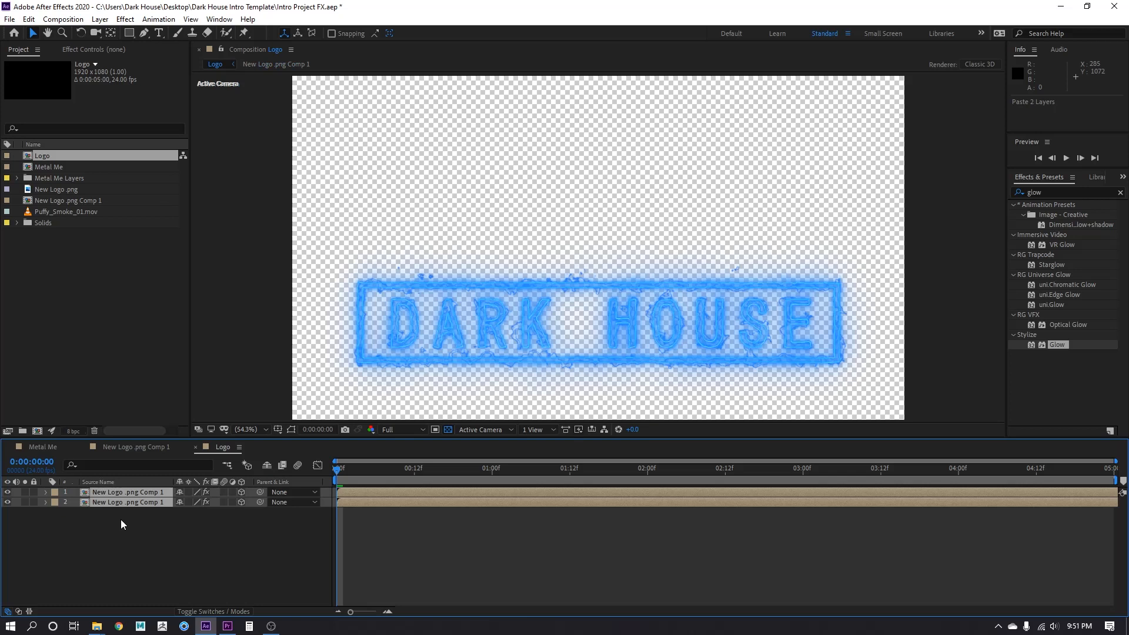
click(448, 429)
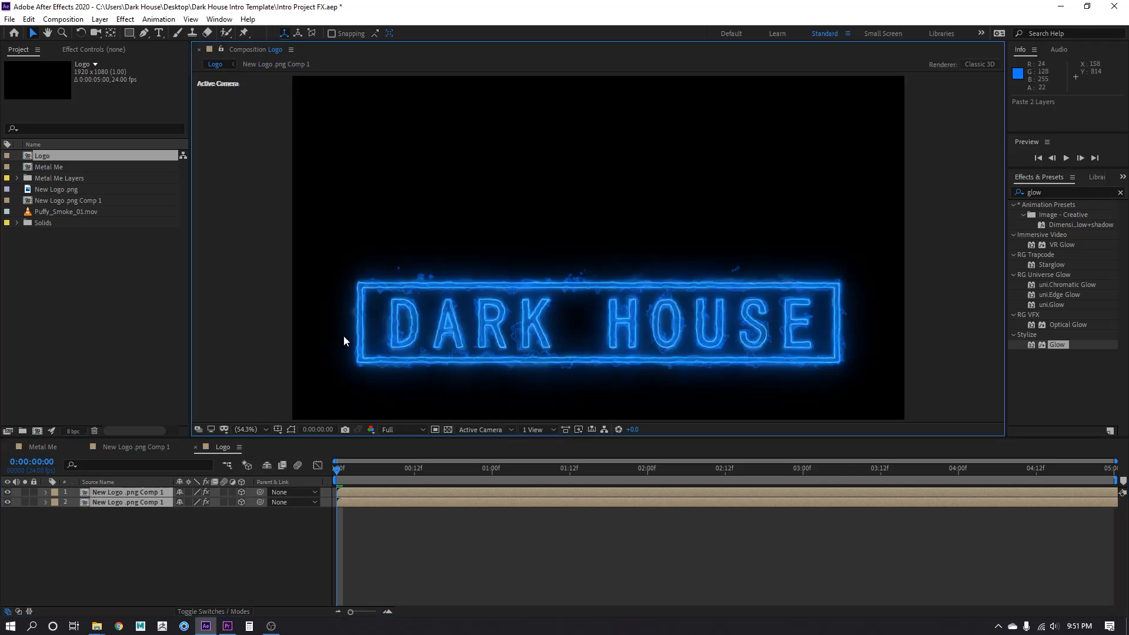
Centre both glowing logo layers in the Logo composition's frame, comparing them with the Metal Me composition.
drag(627, 326, 603, 288)
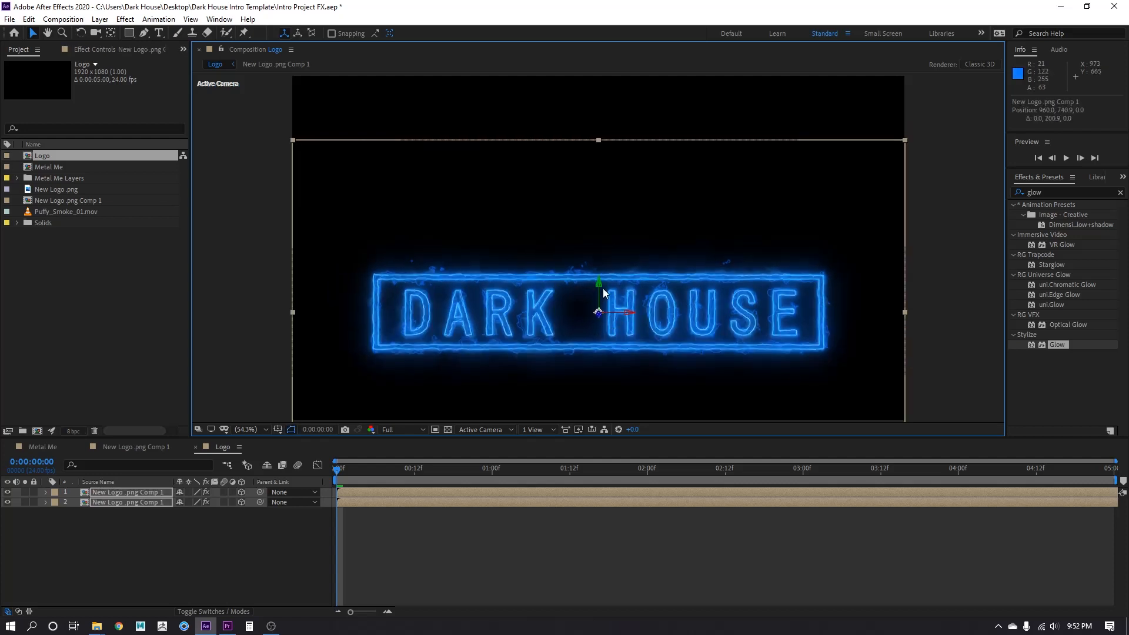
click(46, 448)
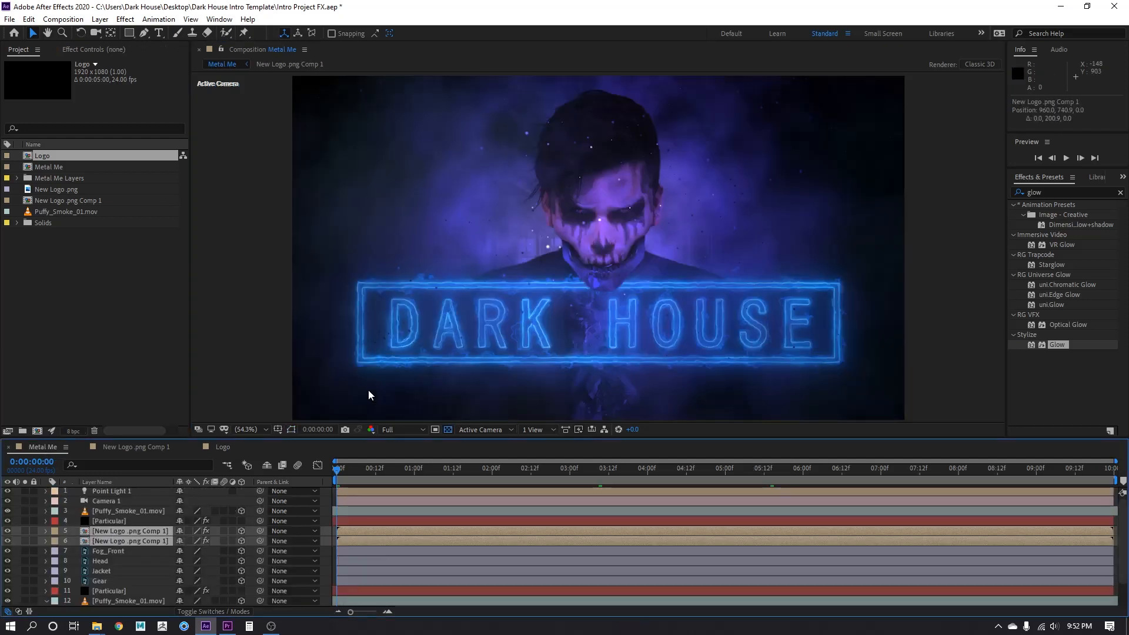
click(224, 450)
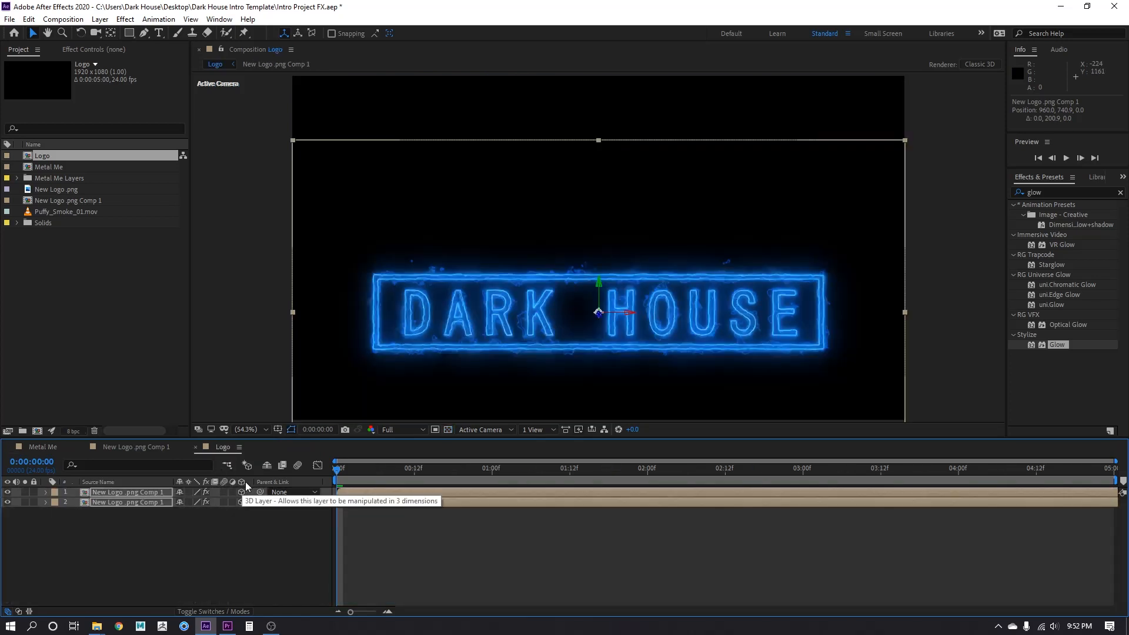
key(ctrl+z)
click(239, 572)
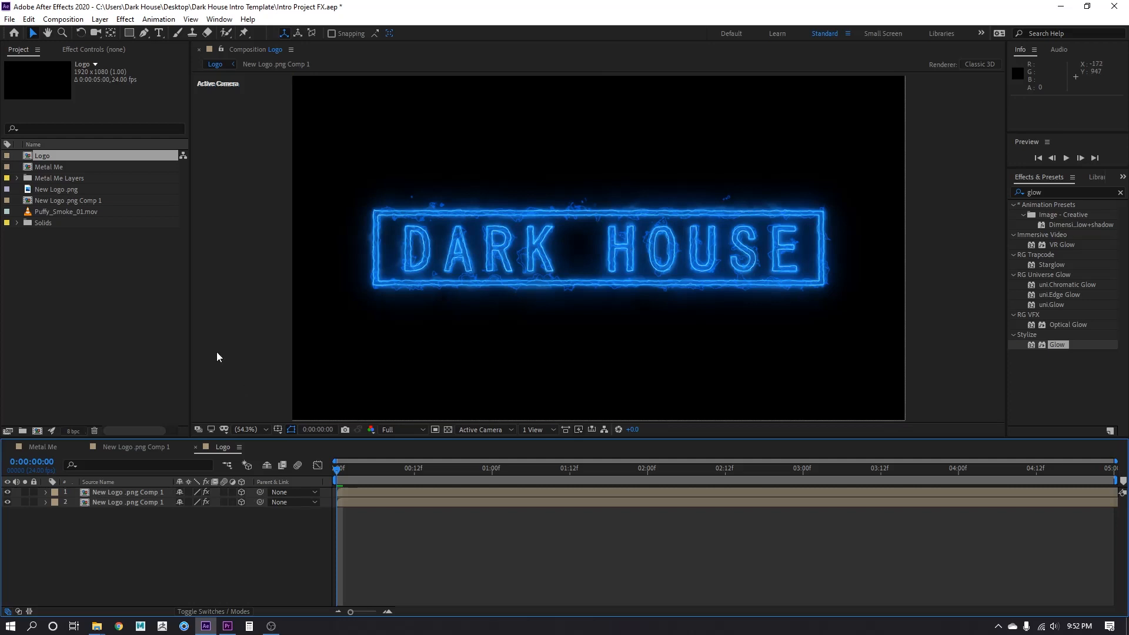
Set the upper logo layer's Saber preset to Electric with a Core Size of 0.20, and hide the lower logo layer.
click(118, 493)
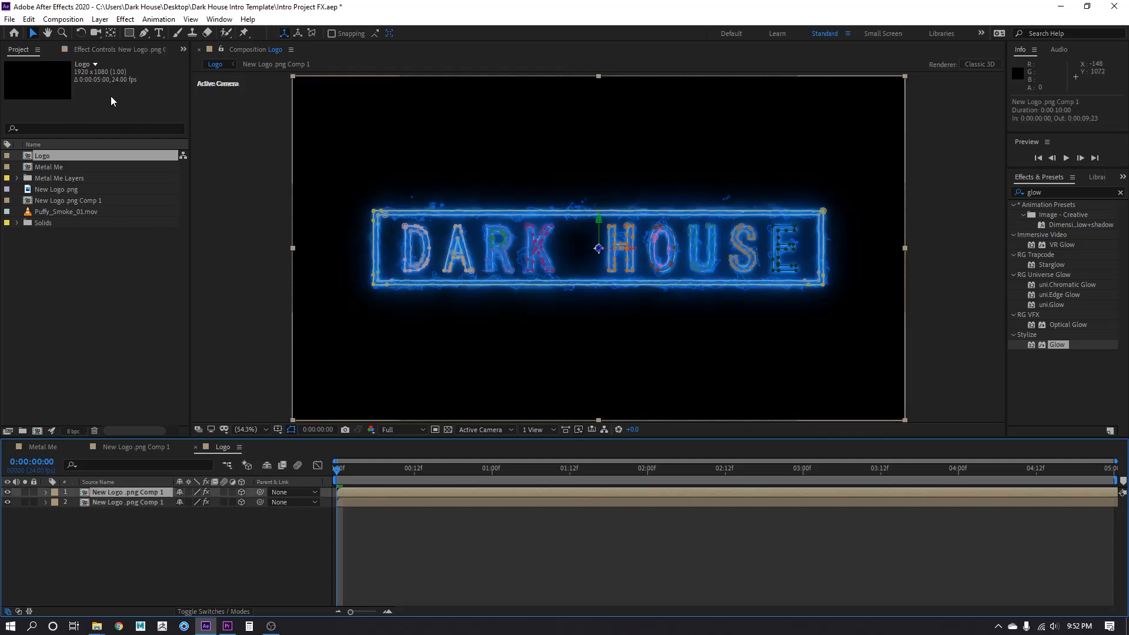
click(124, 52)
click(118, 84)
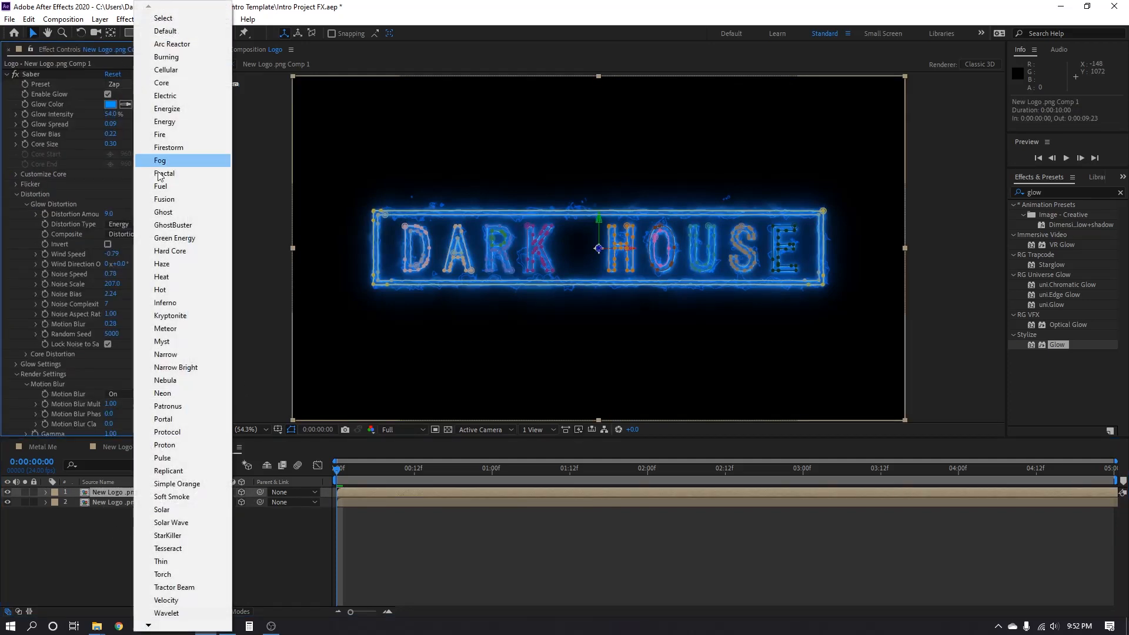
click(168, 96)
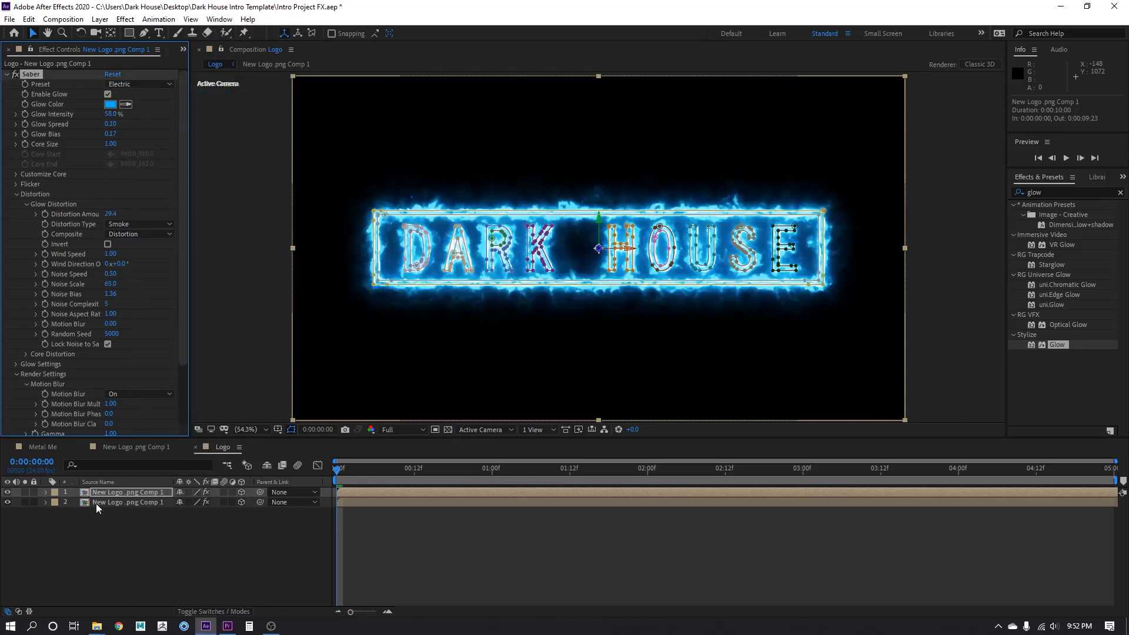
click(8, 502)
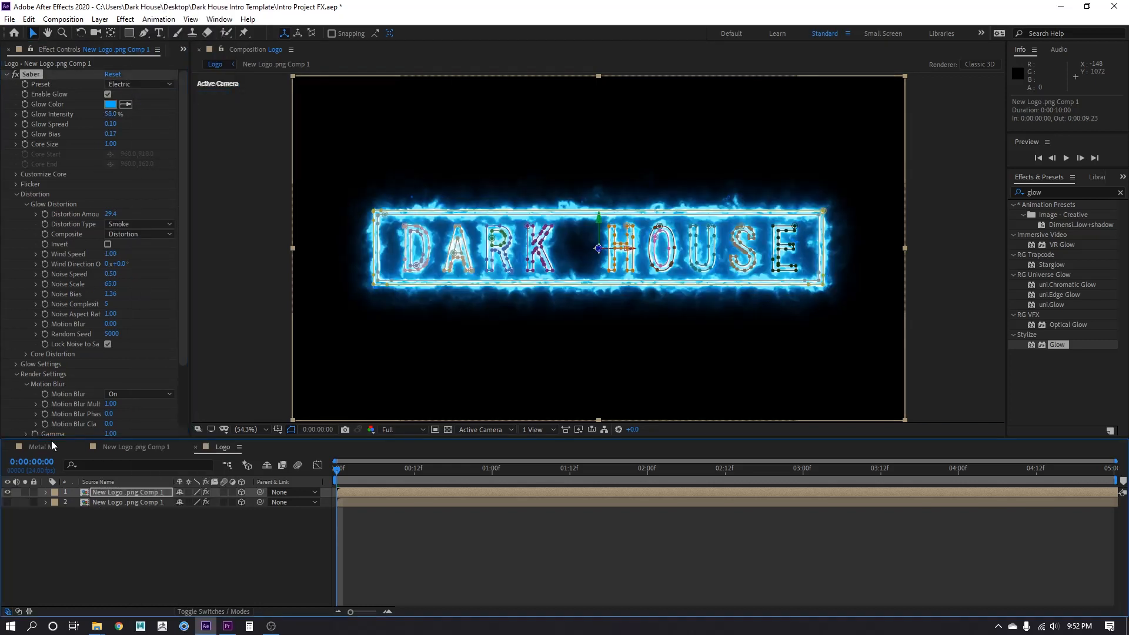
click(110, 144)
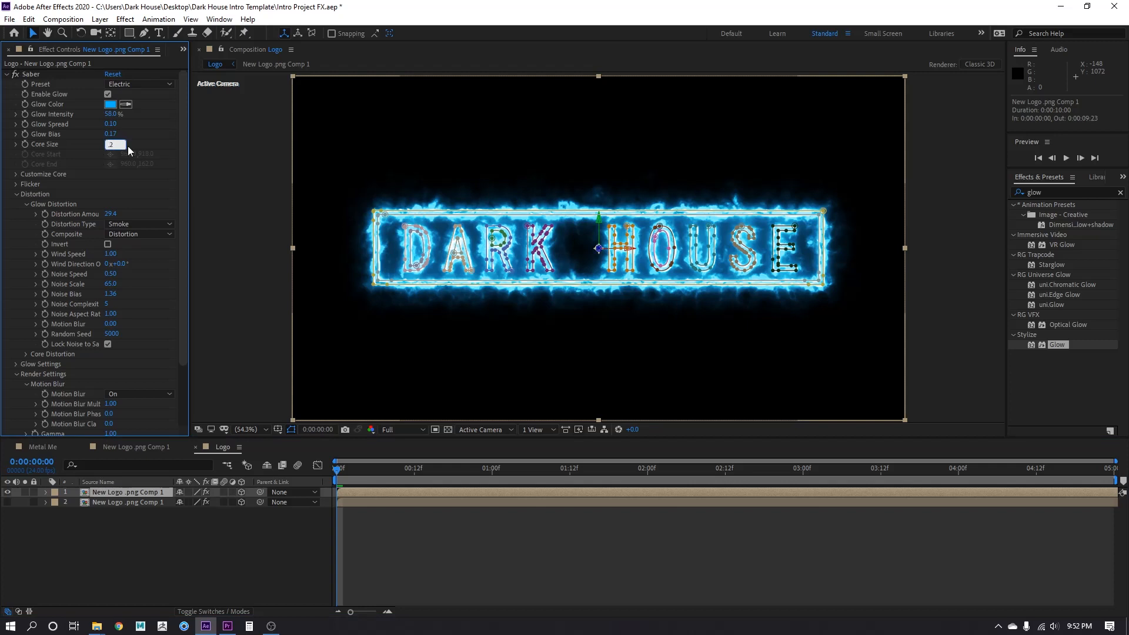
key(Return)
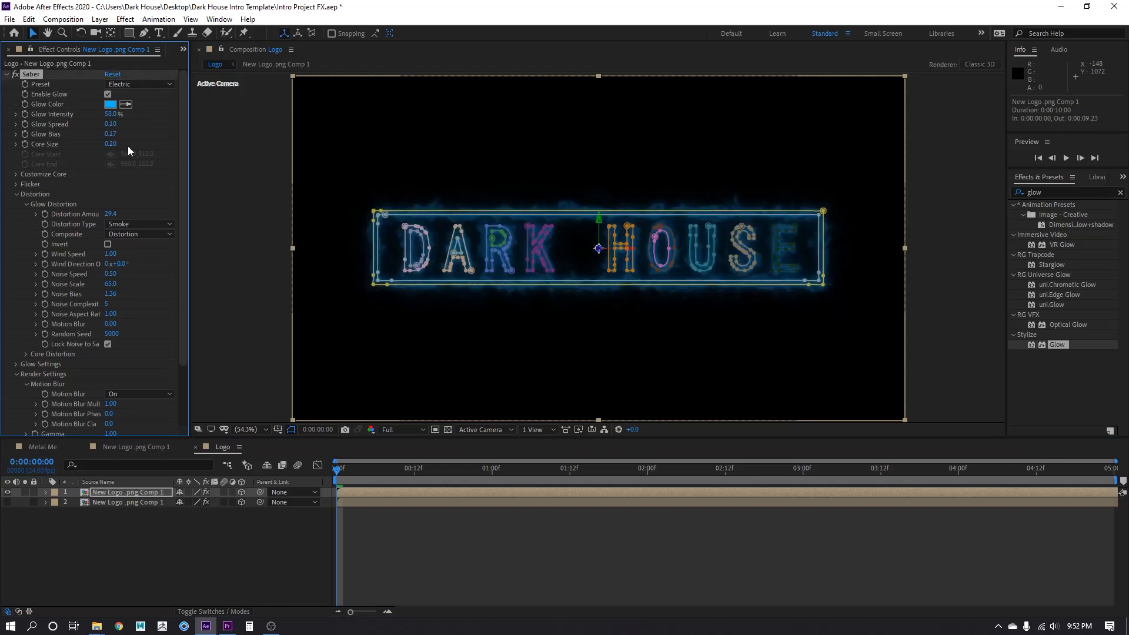
Hide the mask outlines, change the upper logo layer's Saber preset to Energize and set its Core Size to 0.50.
key(ctrl+shift+h)
click(121, 85)
click(166, 108)
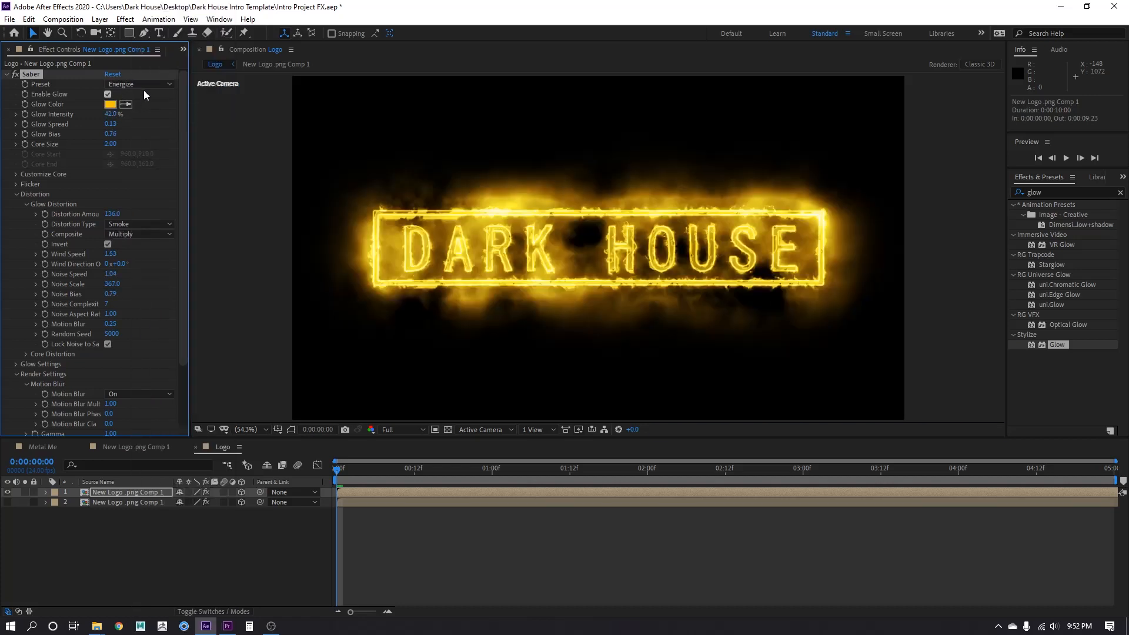
click(112, 144)
text(0.5)
key(Return)
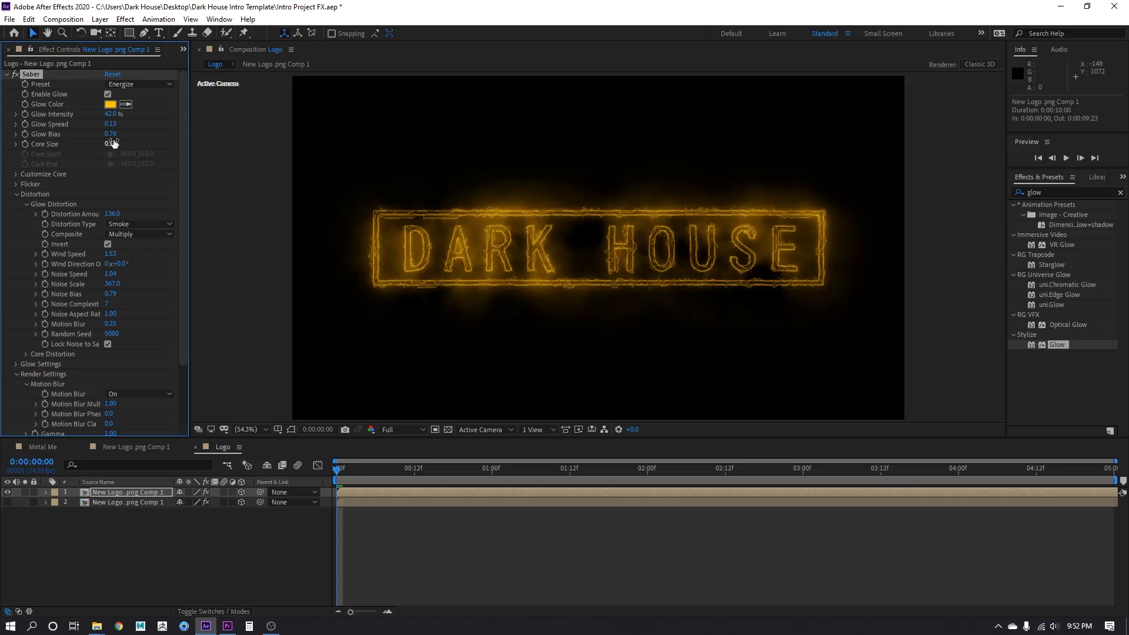
Change the Saber Glow Color to blue (0036FF) and preview the glow animation, including the frame at 0:00:01:07.
click(110, 104)
click(586, 304)
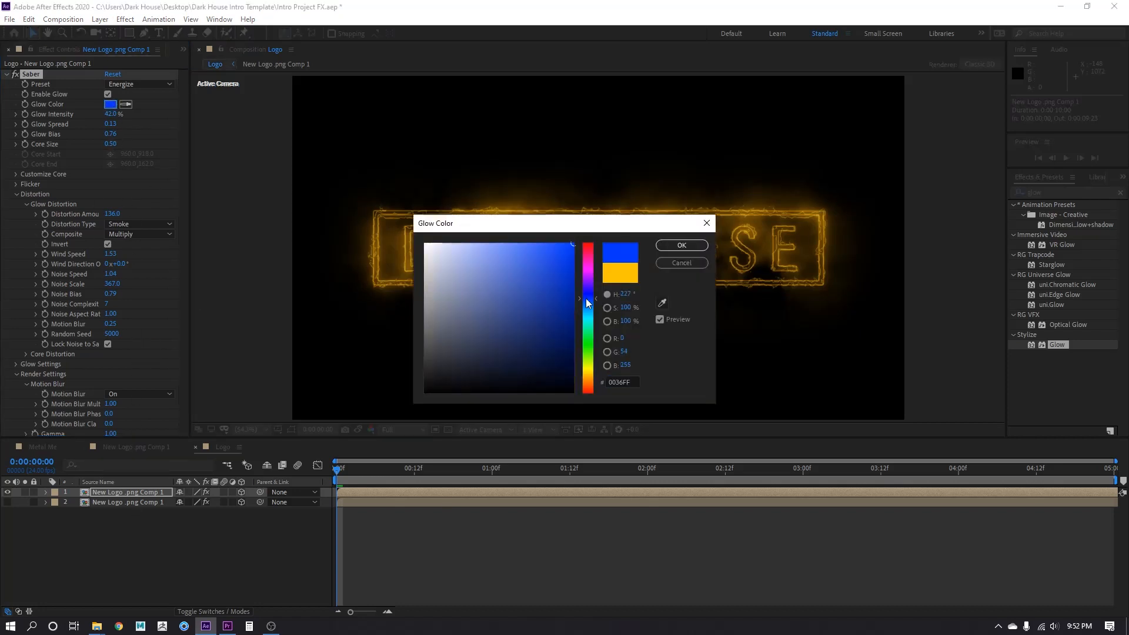
click(682, 245)
key(space)
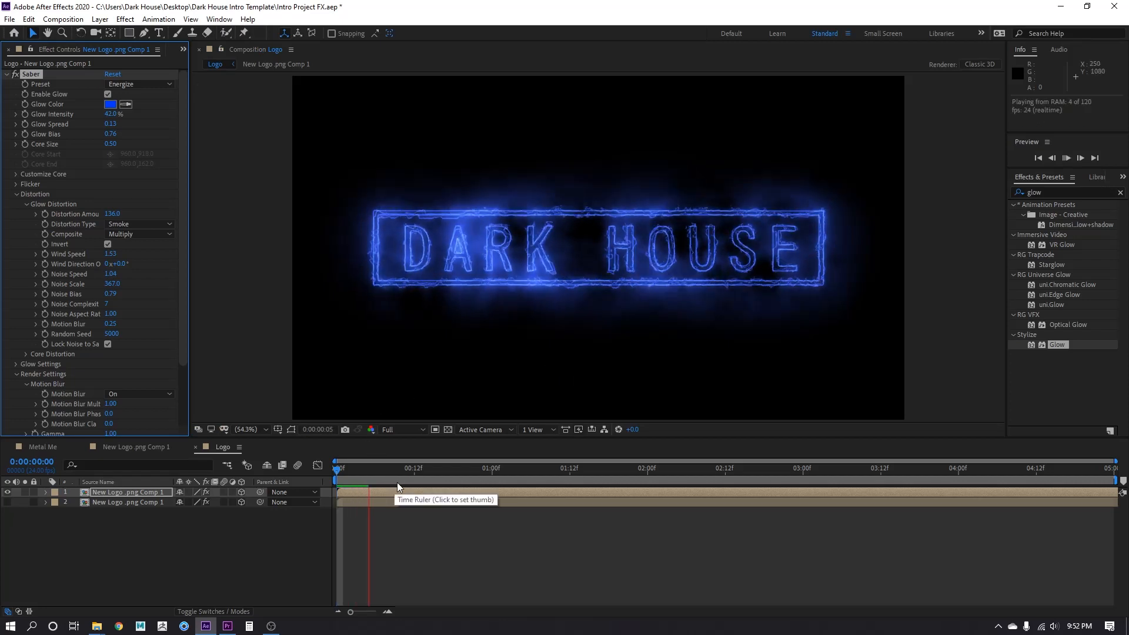
key(space)
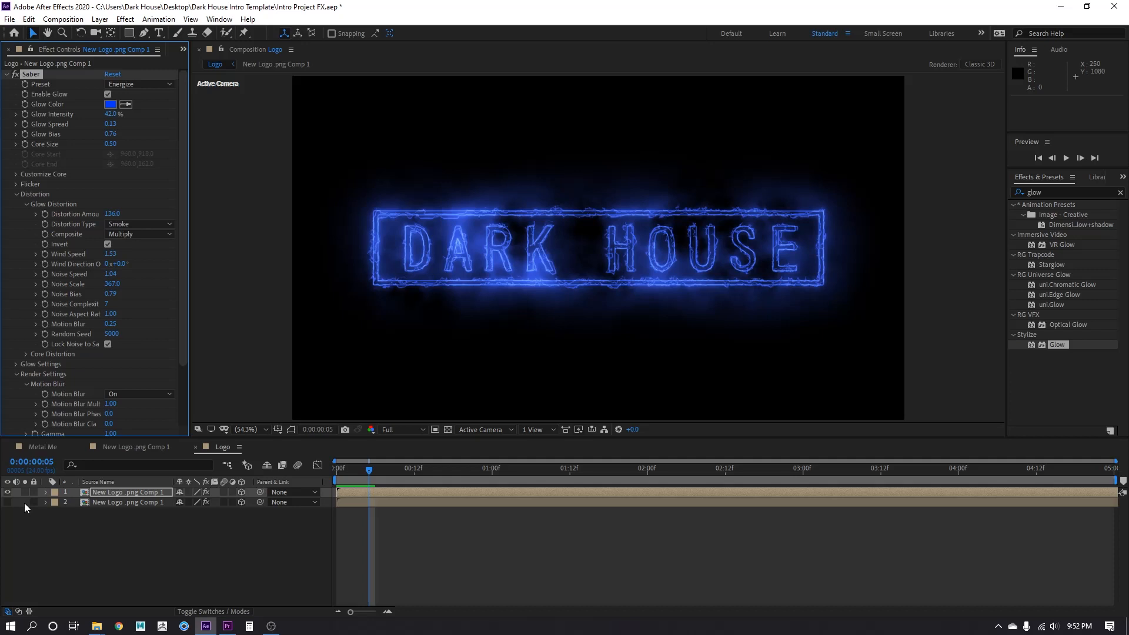
click(540, 475)
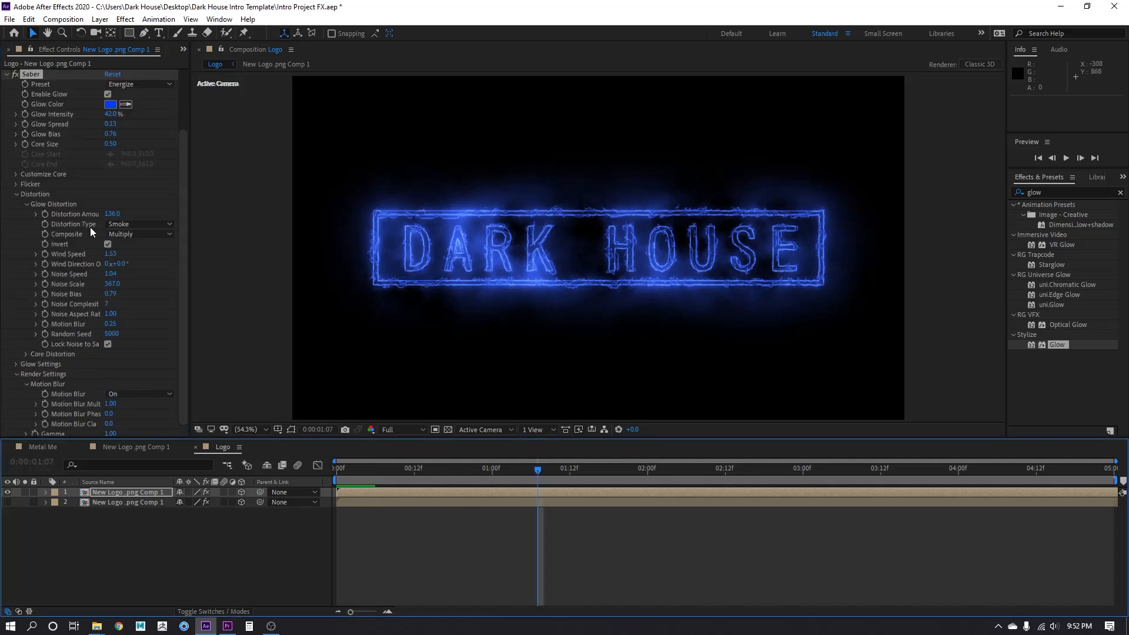
Collapse the Saber Distortion settings, return to the list of project items and save the project.
click(16, 194)
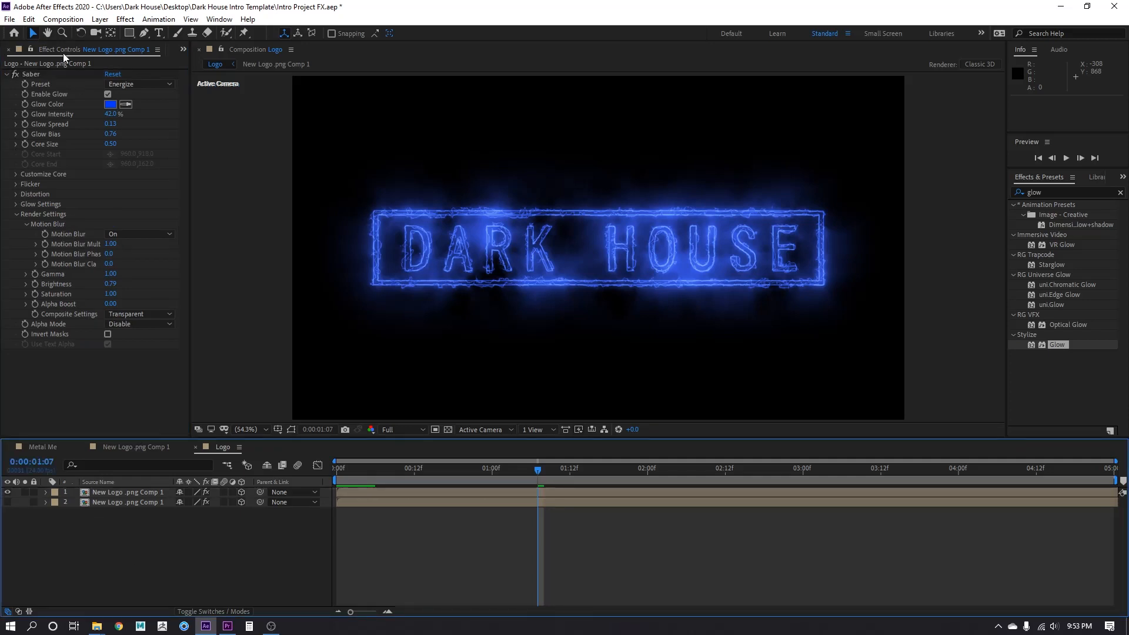
click(183, 49)
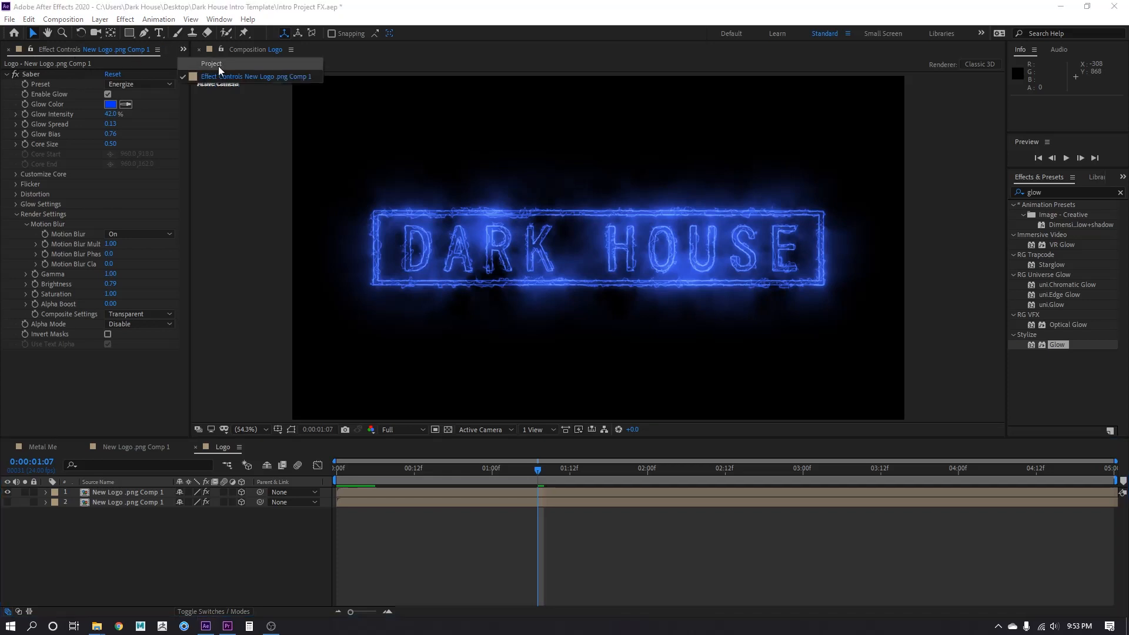
click(223, 76)
key(ctrl+s)
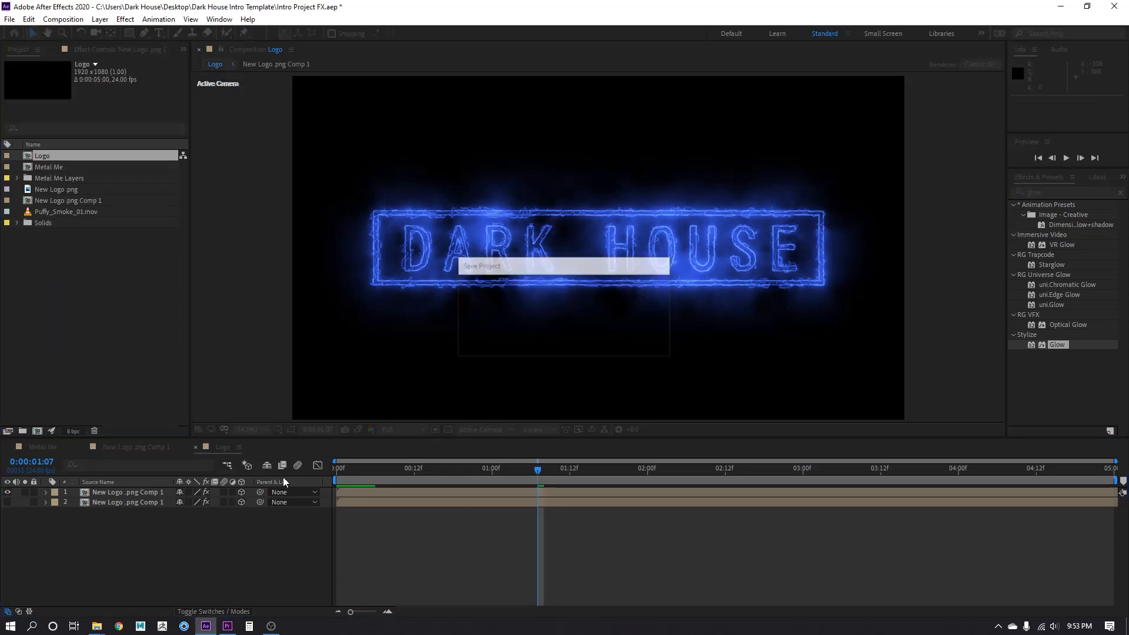
Link the Logo composition into the Premiere Pro Intro project and place short Logo clips on V2, including one at 00:00:02:10.
drag(54, 157, 193, 410)
drag(386, 407, 434, 422)
scroll(202, 409, up, 5)
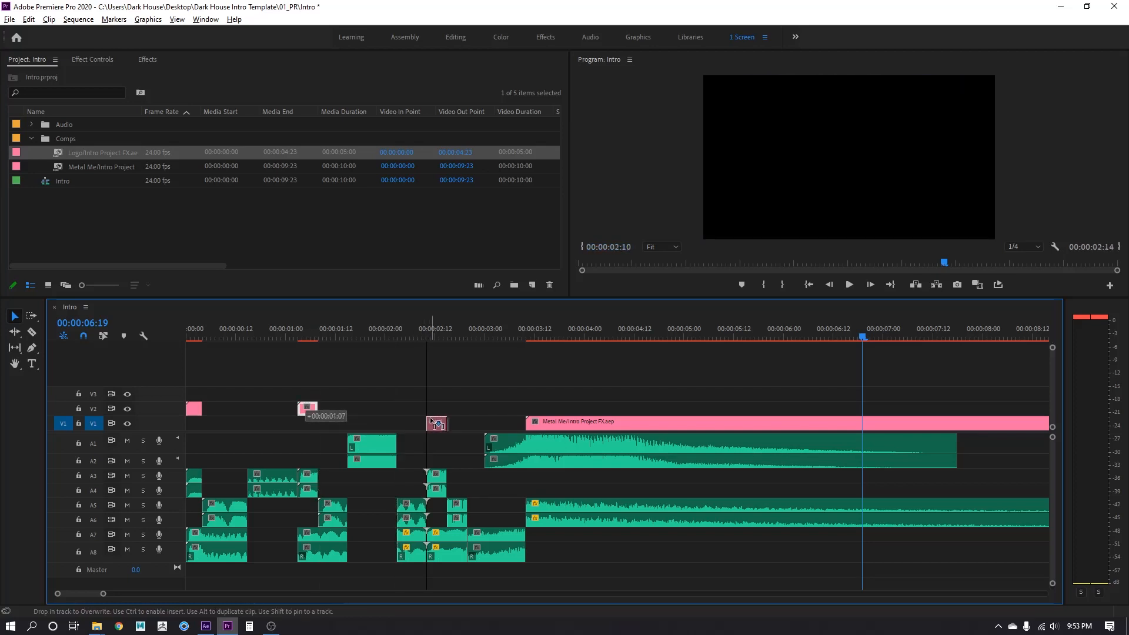
drag(436, 422, 437, 409)
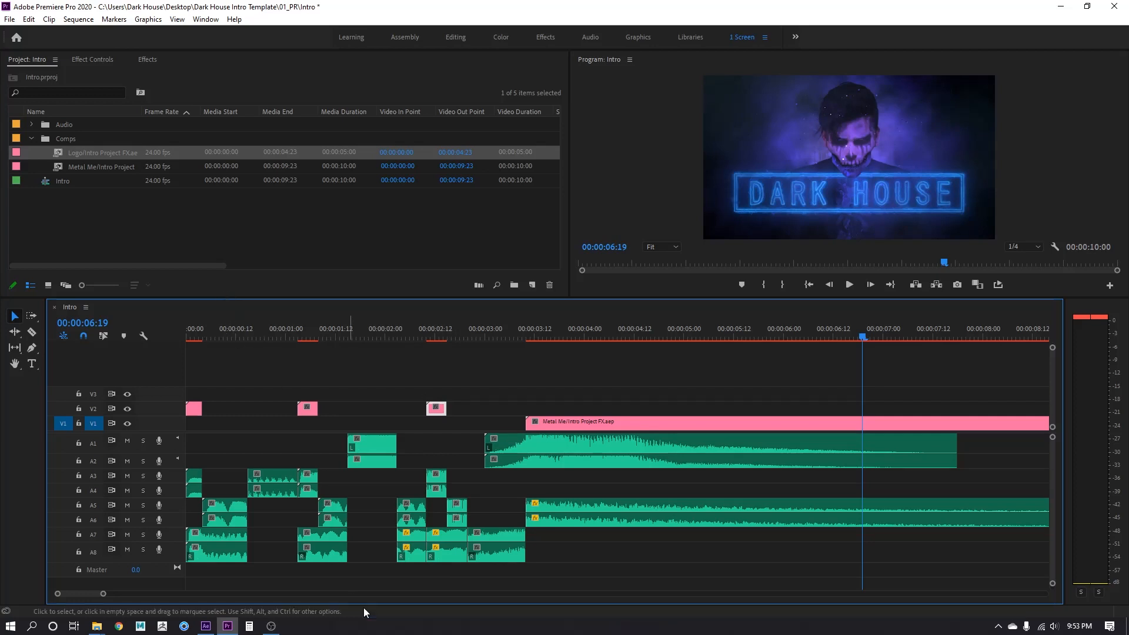
Switch back to After Effects and create a 1920 x 1080, 24 fps, 5-second composition named Triangle.
click(207, 626)
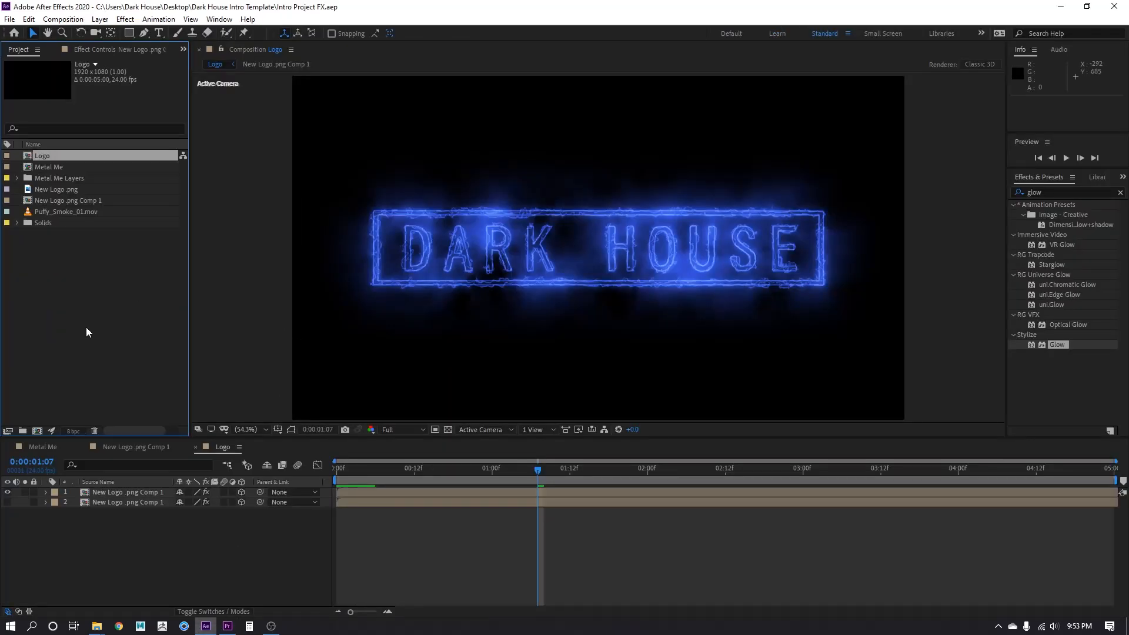
click(87, 247)
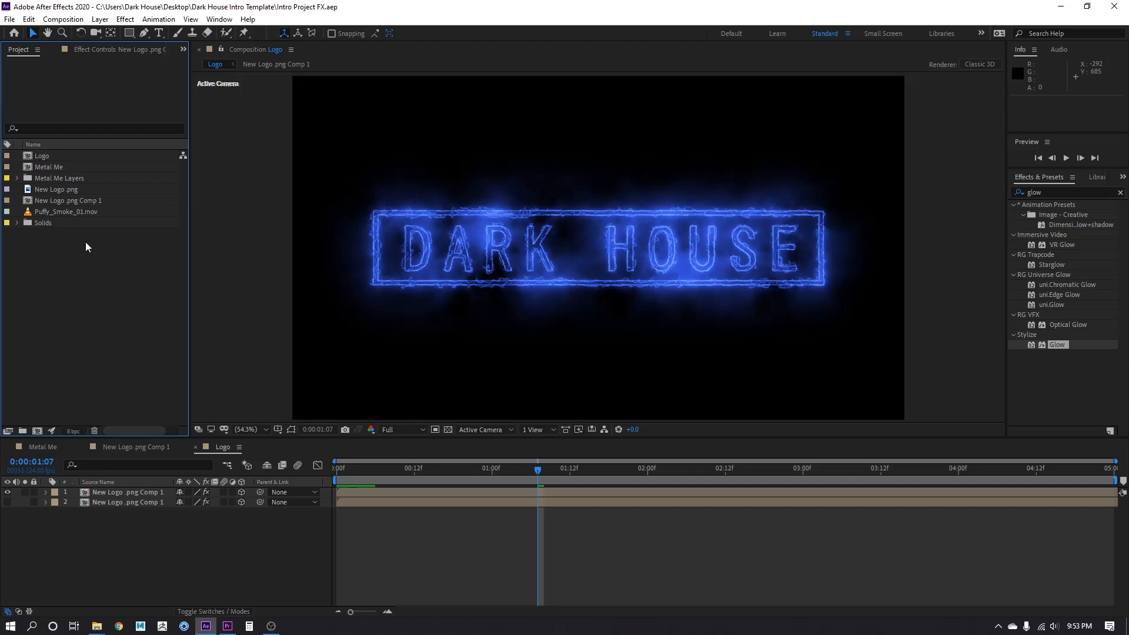
key(ctrl+a)
click(98, 236)
click(63, 19)
click(77, 31)
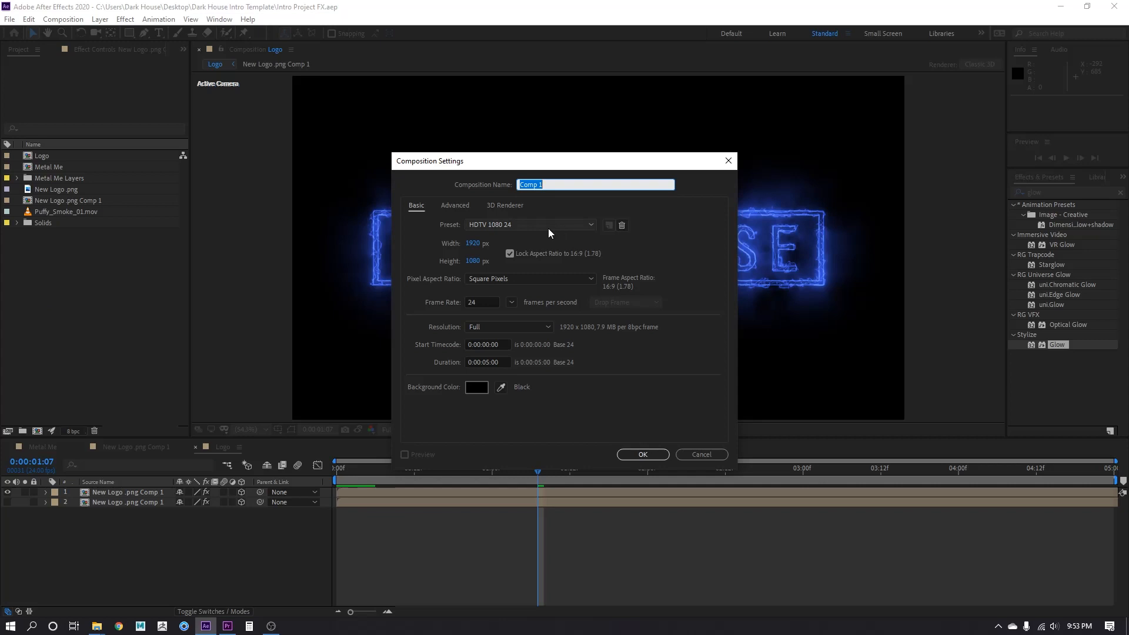
text(Triangle)
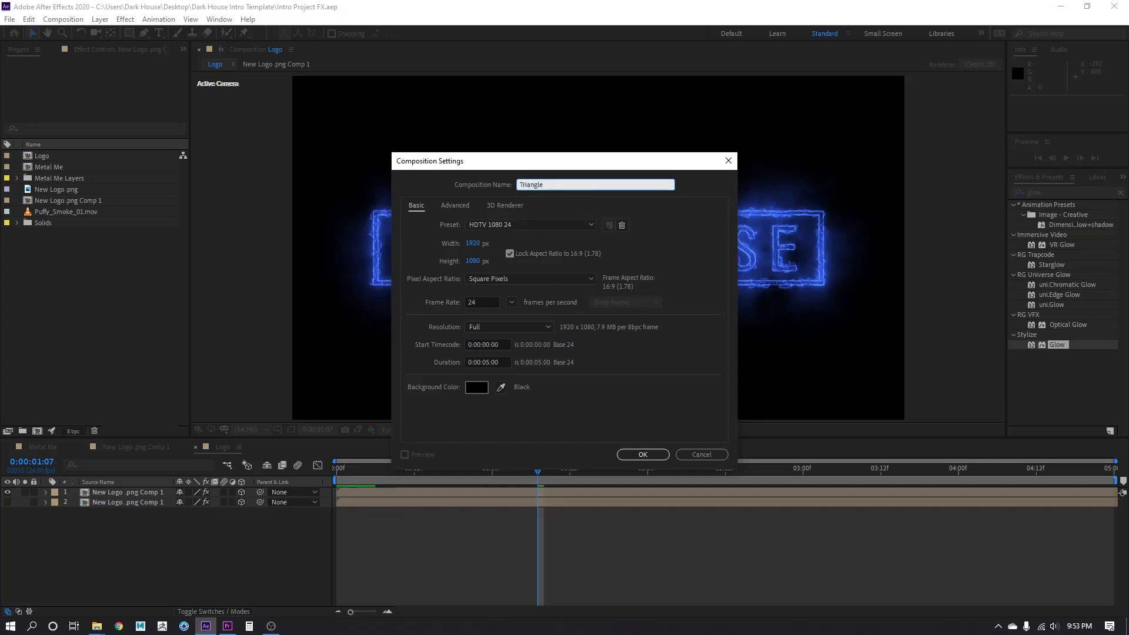
key(Return)
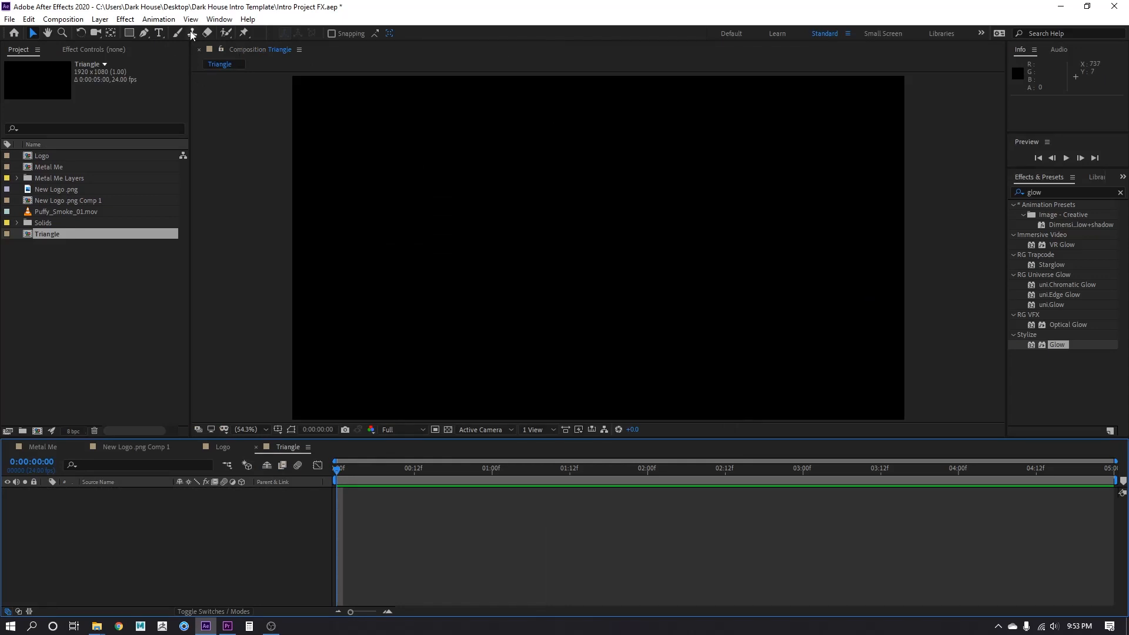
Draw an upright red five-pointed star with the Star tool from the composition's centre, undoing a first off-centre attempt.
click(130, 34)
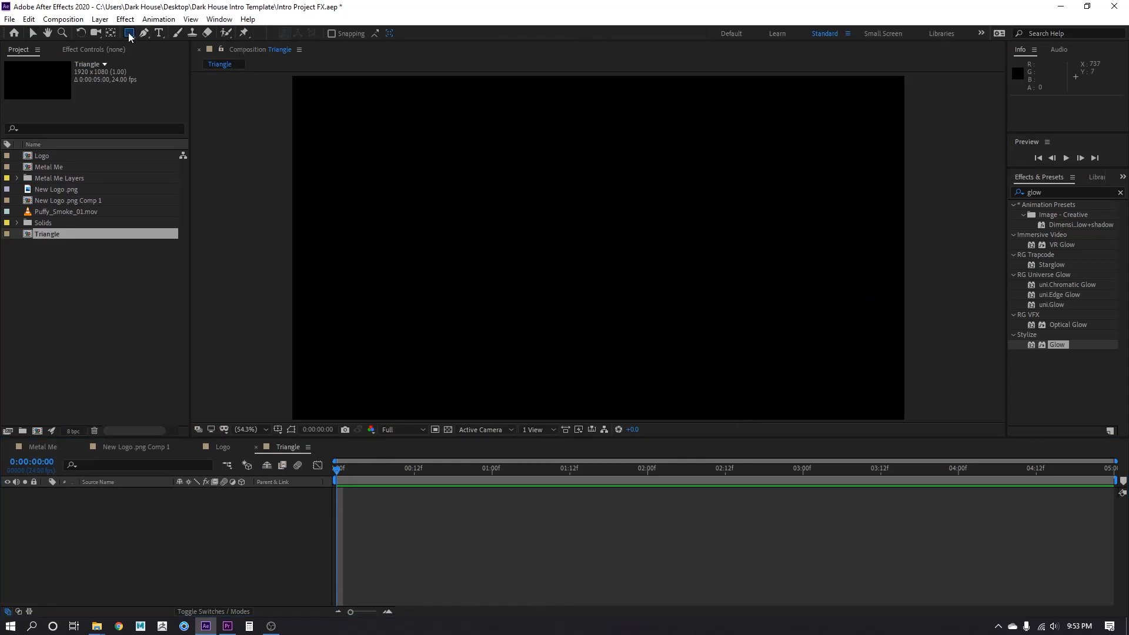
click(130, 35)
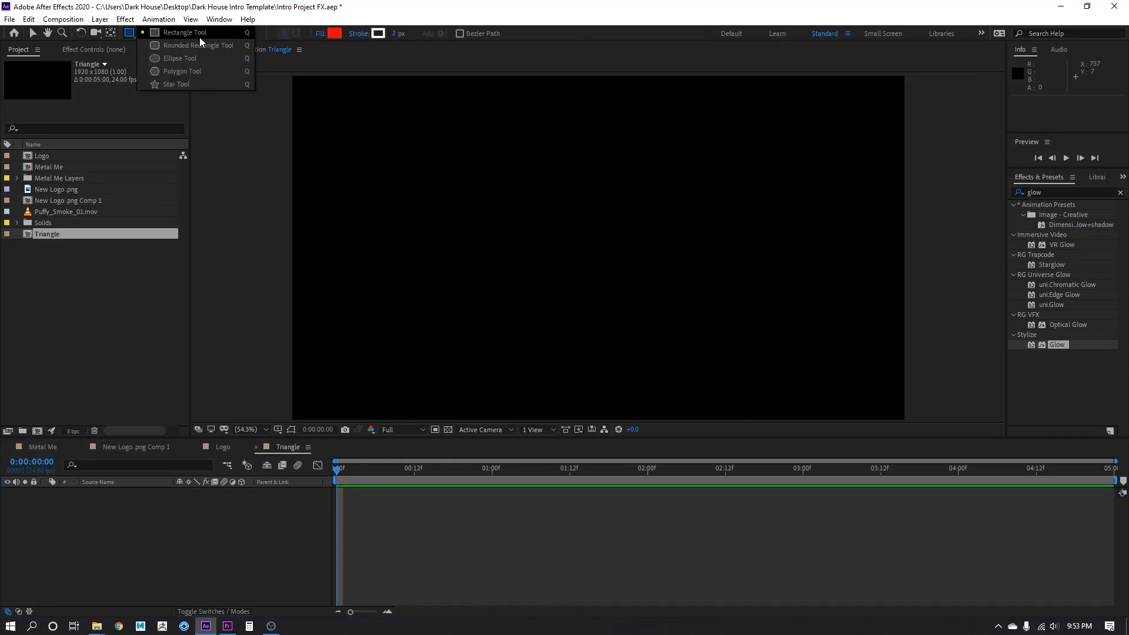
click(176, 84)
drag(557, 213, 643, 304)
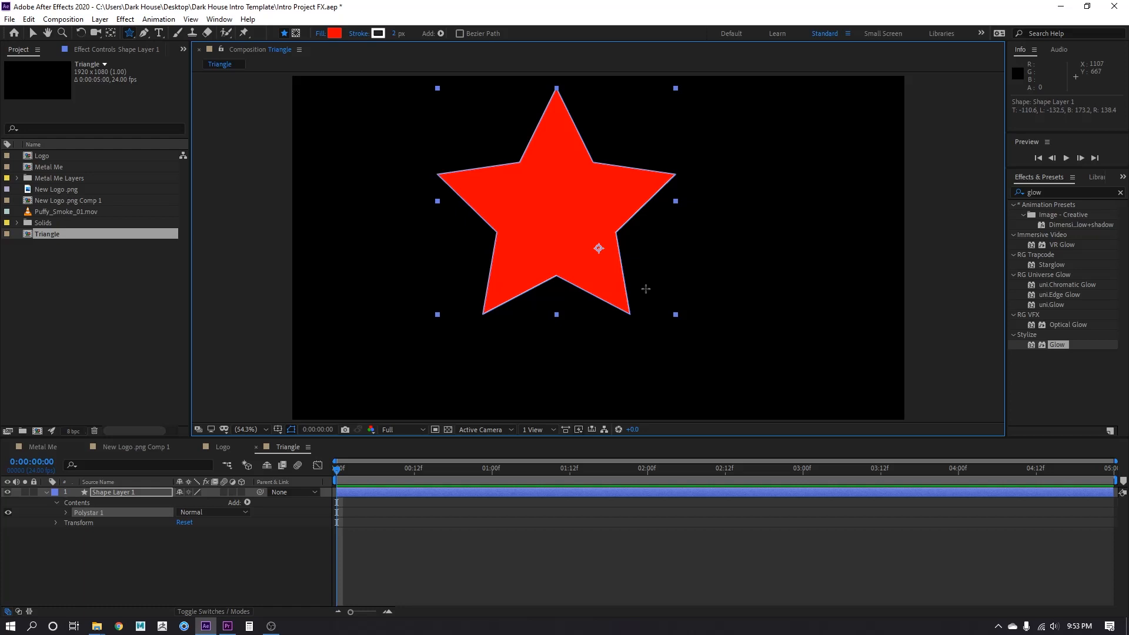
key(ctrl+z)
mouse_move(598, 248)
mouse_down()
mouse_move(650, 297)
mouse_move(660, 351)
mouse_up()
drag(660, 350, 654, 343)
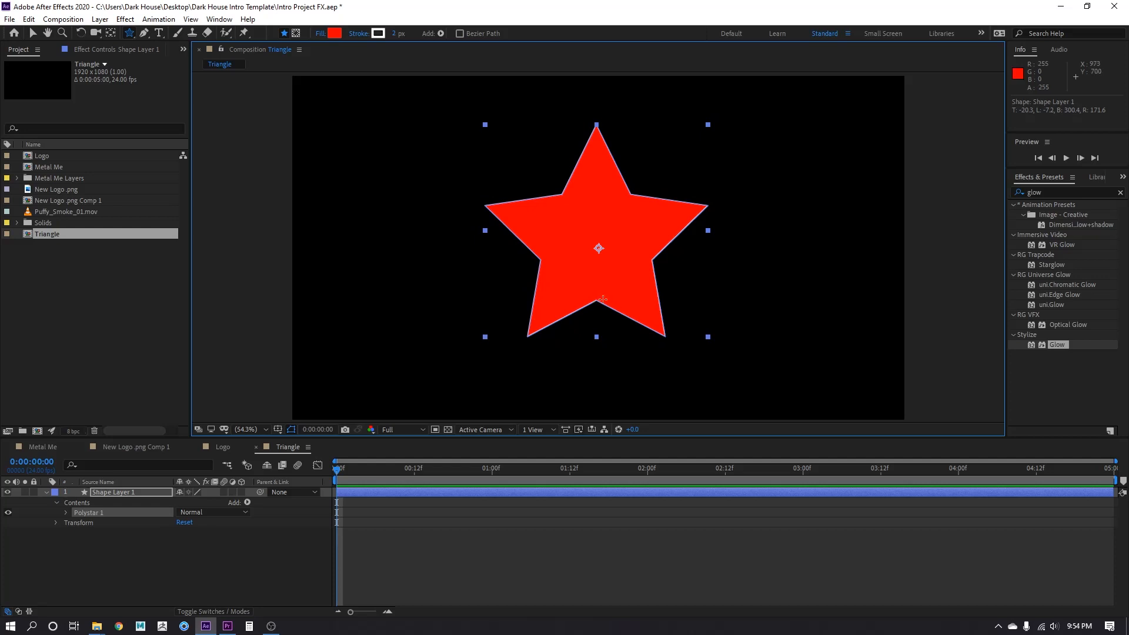
Turn on Snapping and reposition the star near the middle of the composition.
key(v)
mouse_move(644, 232)
mouse_down()
mouse_move(657, 252)
mouse_move(630, 219)
mouse_up()
click(332, 33)
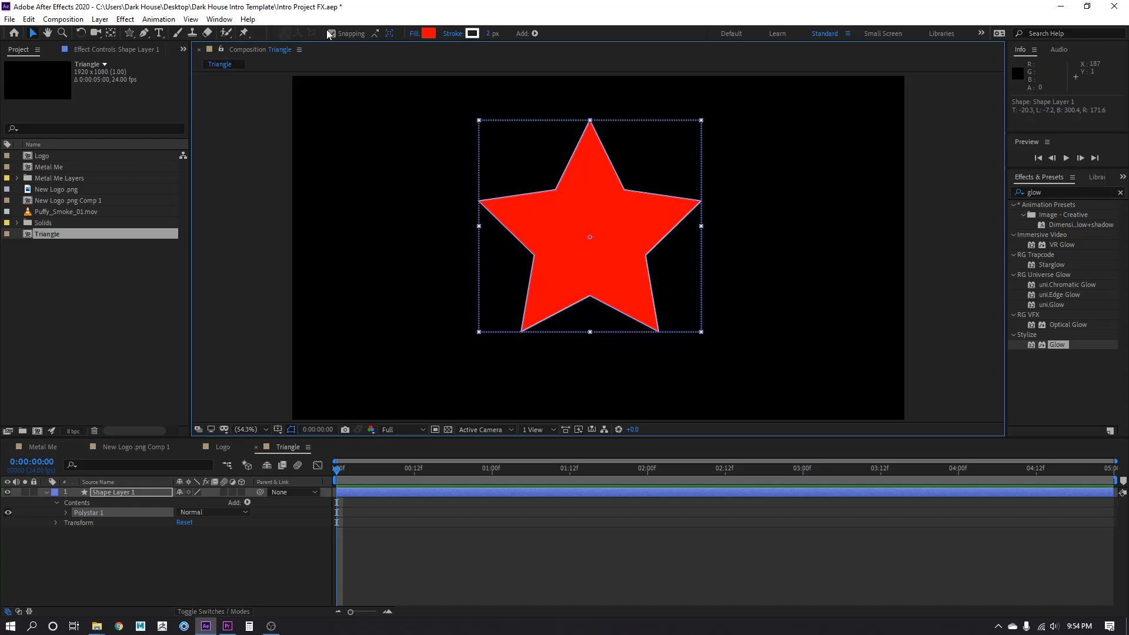
drag(668, 307, 694, 322)
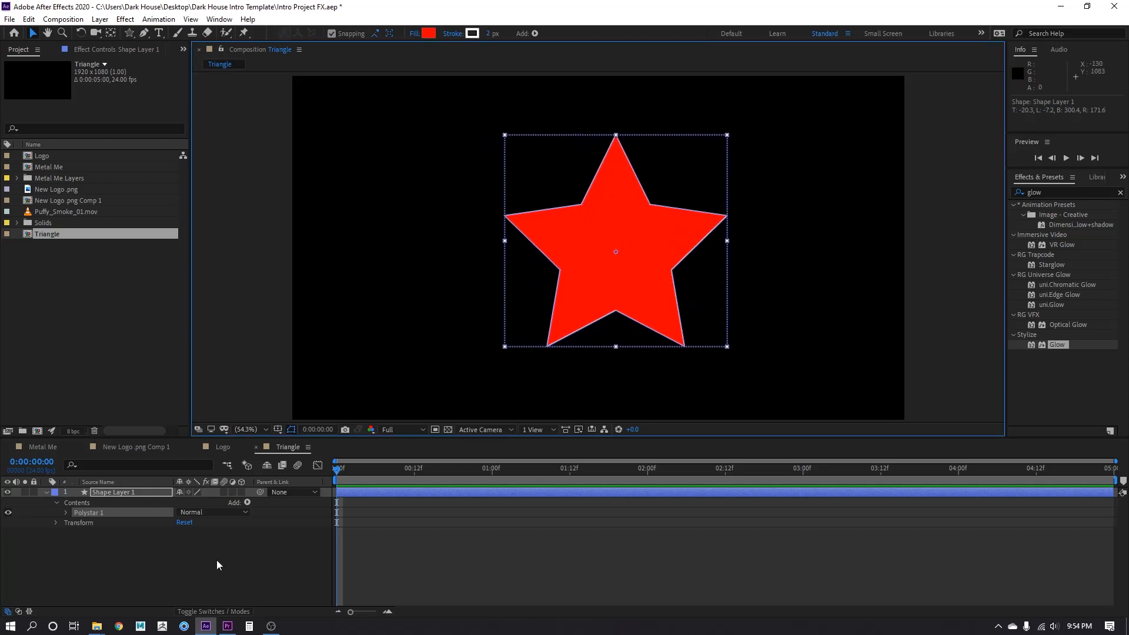
Add a black 1920 x 1080 solid and place it beneath the star's shape layer.
click(209, 561)
key(ctrl+y)
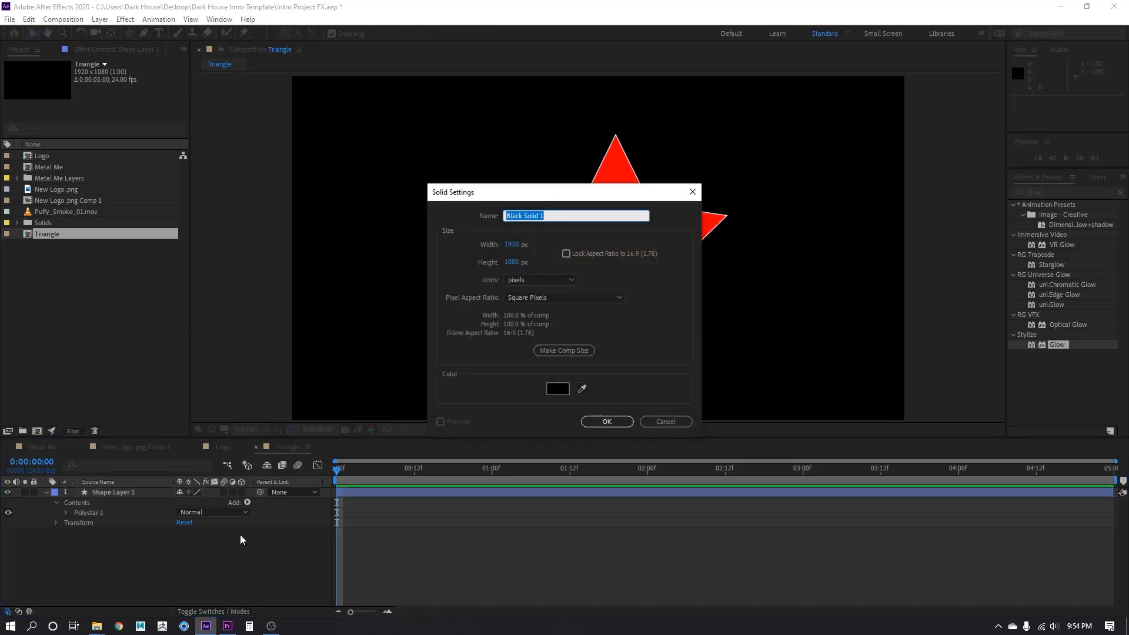
key(Return)
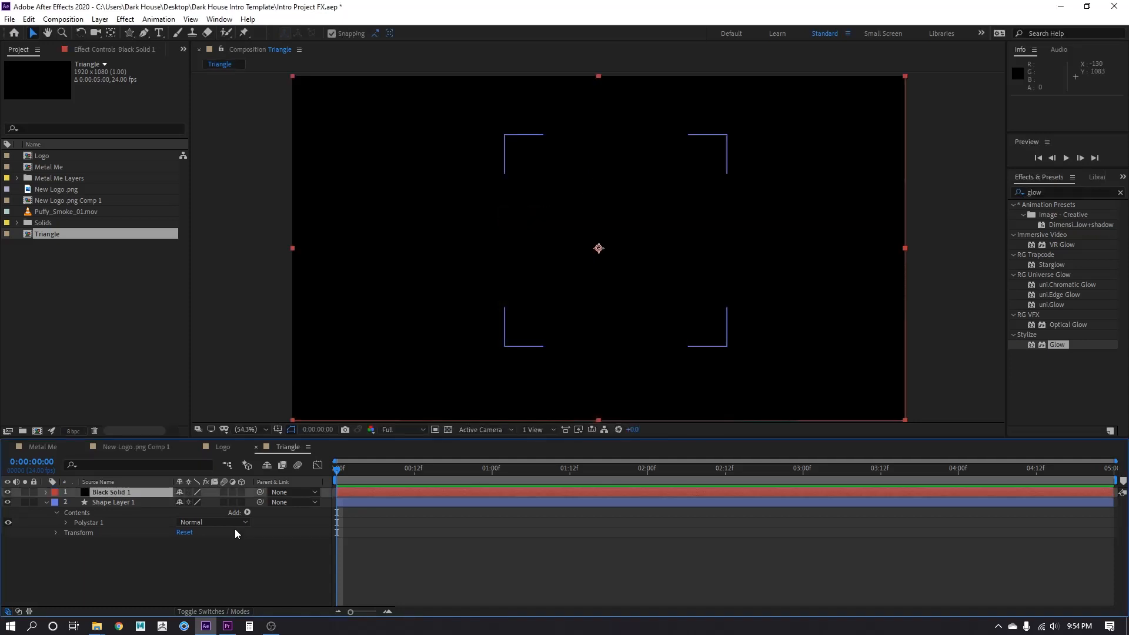
drag(132, 496, 129, 529)
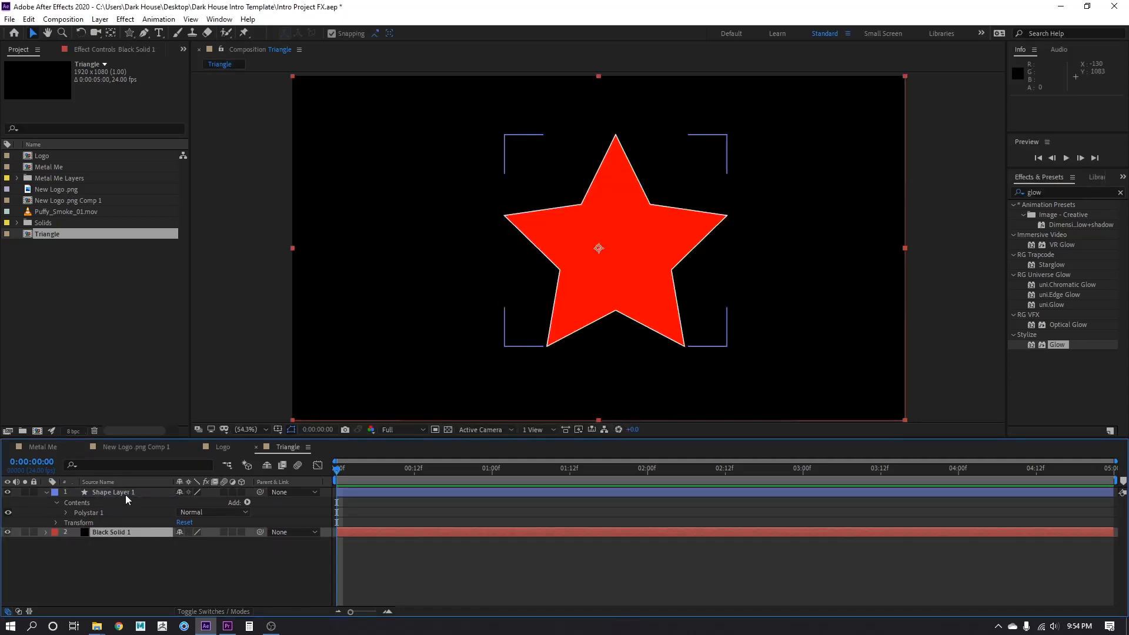
Solo the star's shape layer and snap its anchor point to the centre of the star with the Pan Behind tool.
click(126, 496)
drag(637, 316, 627, 315)
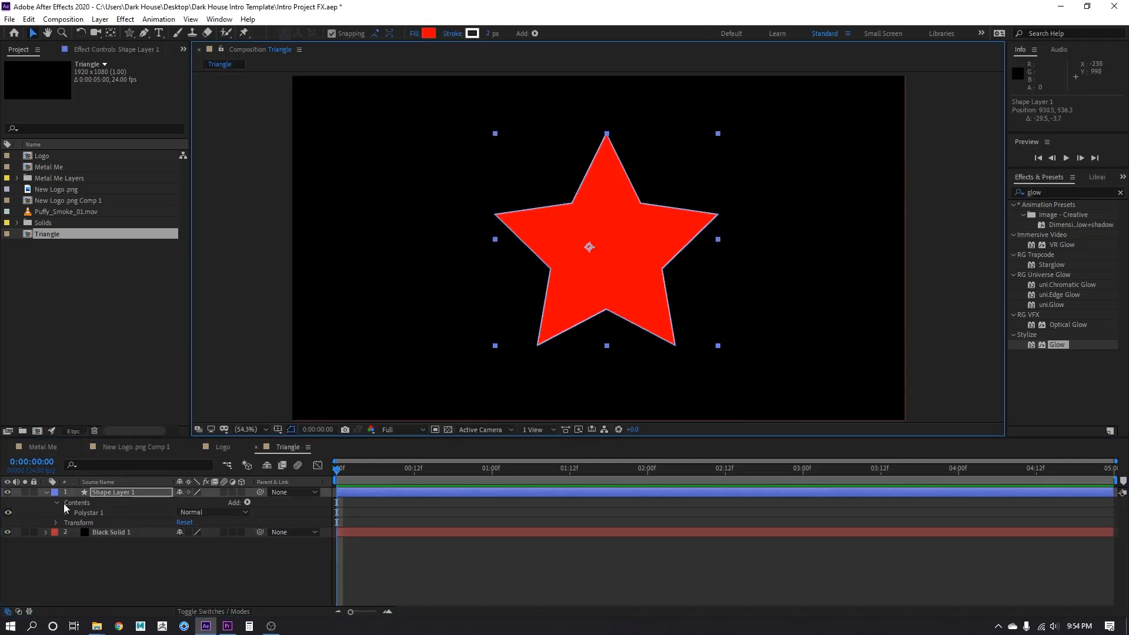
click(25, 492)
click(97, 494)
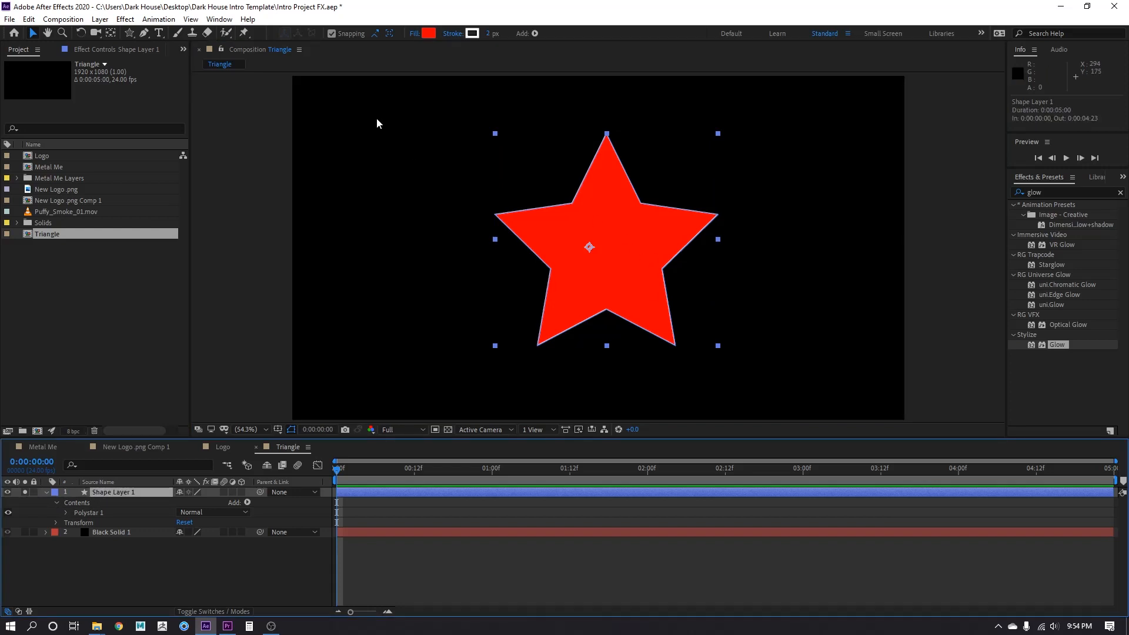
click(110, 33)
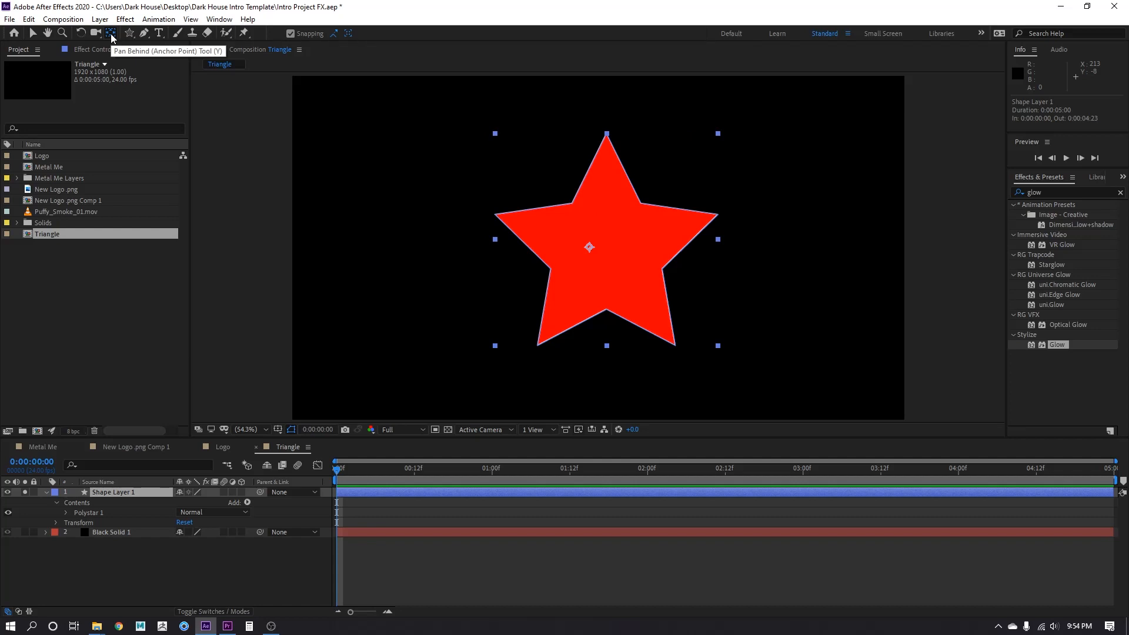
drag(588, 245, 610, 234)
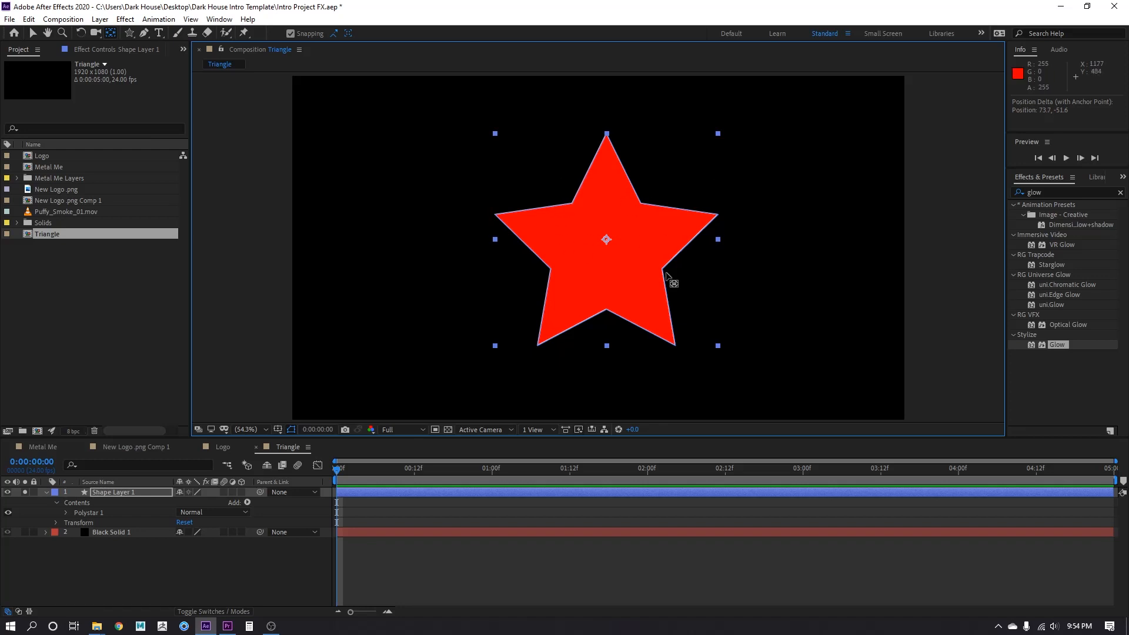
Turn off the shape layer's solo and snap the star to the composition's centre at position 960, 540.
key(v)
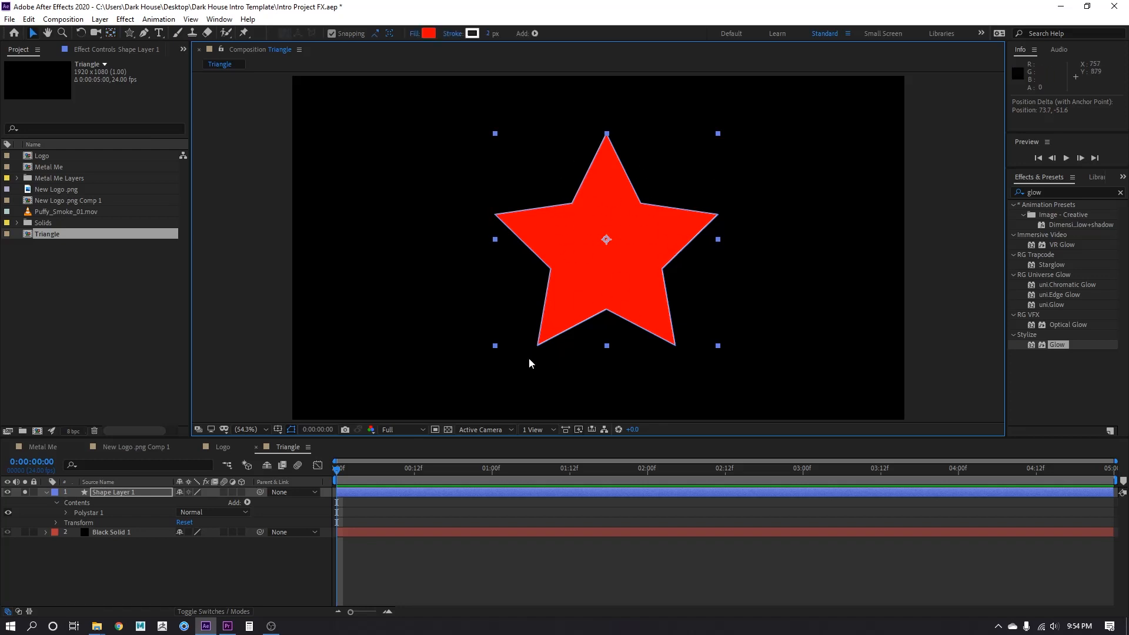
drag(623, 275, 619, 283)
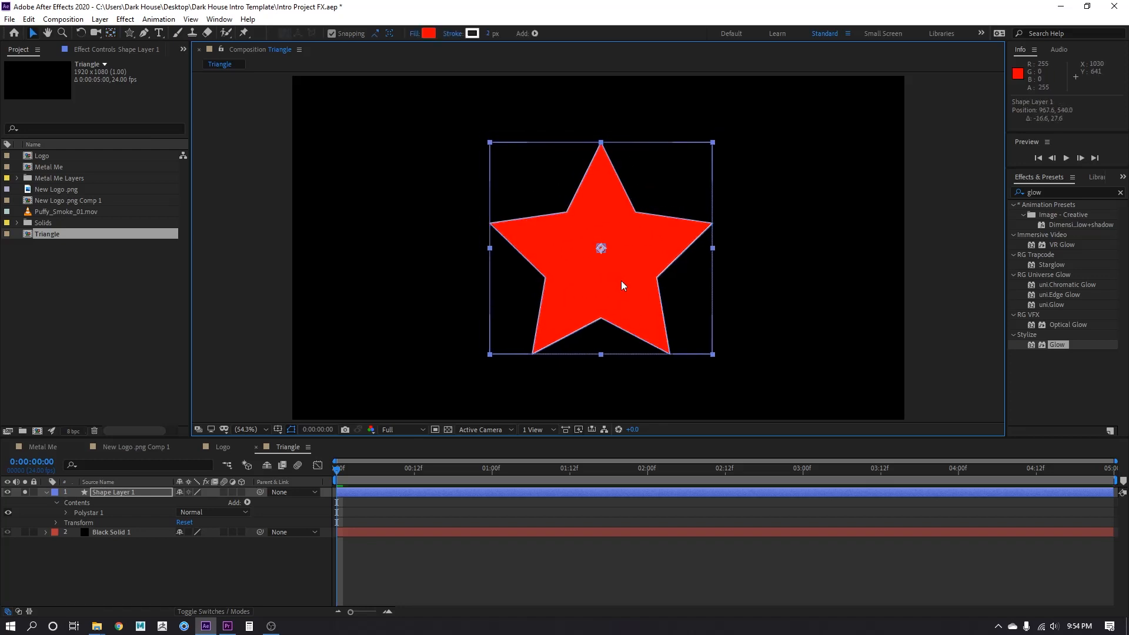
click(25, 493)
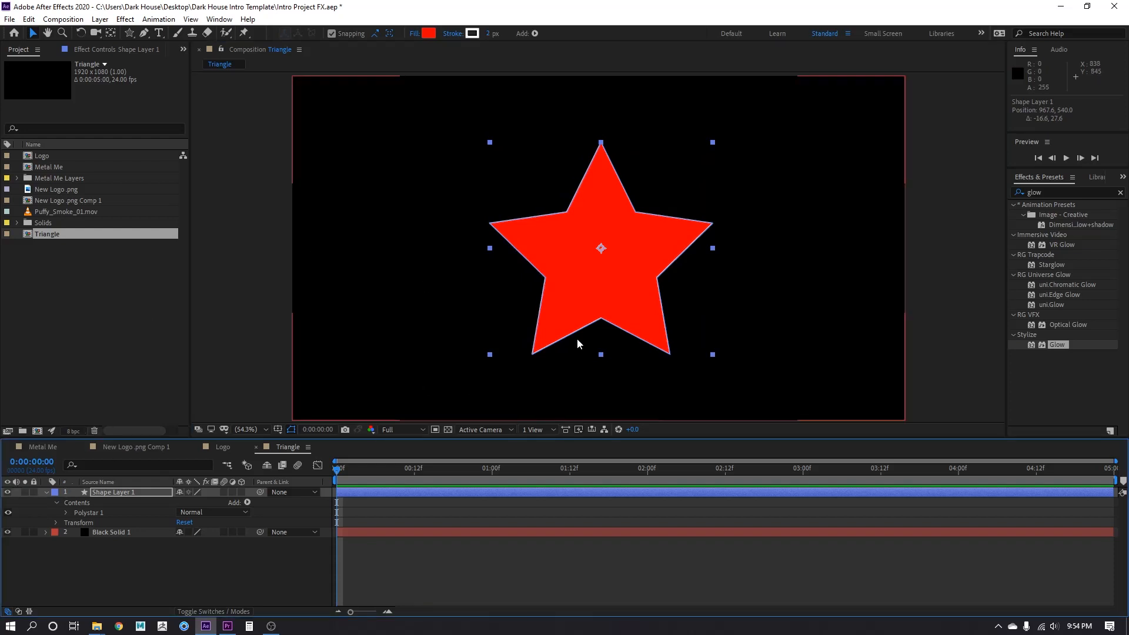
mouse_move(605, 281)
mouse_down()
mouse_move(599, 303)
mouse_move(604, 282)
mouse_up()
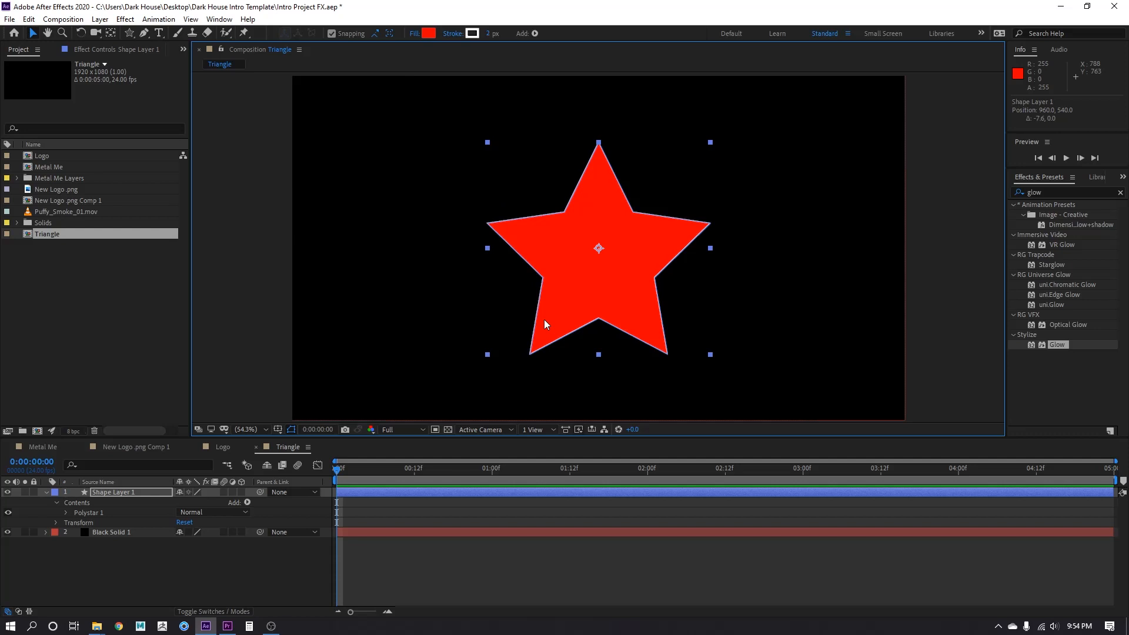
Delete the black solid beneath the star's shape layer.
click(135, 532)
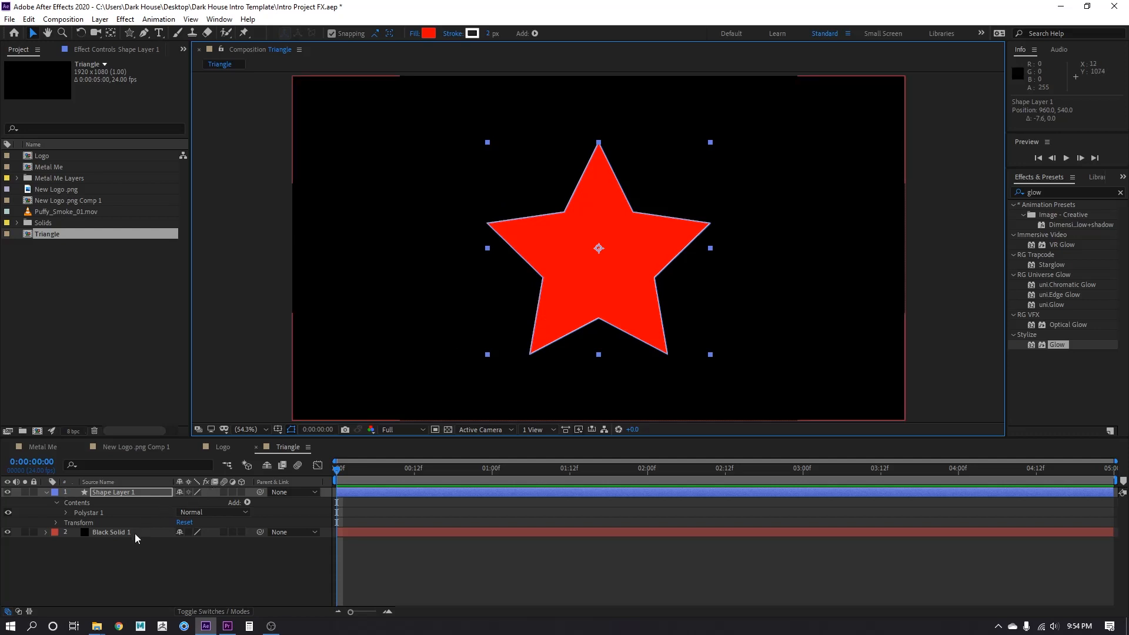
key(Delete)
click(46, 493)
click(47, 493)
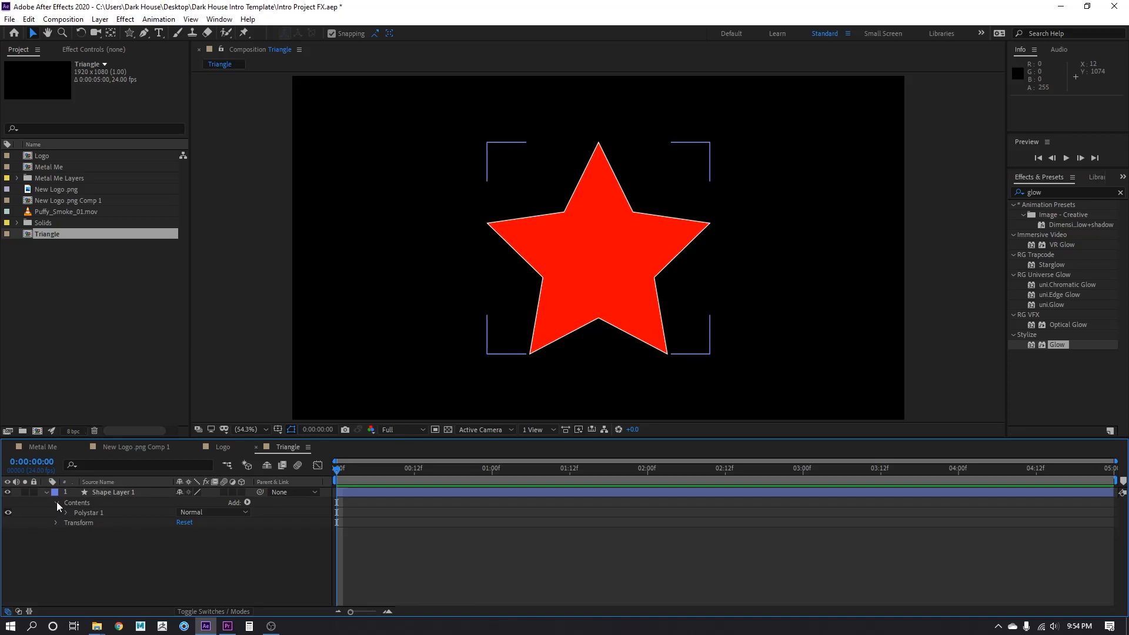
Turn the star into a triangle by setting its Polystar Path Points to 3, and collapse the Polystar group.
click(66, 513)
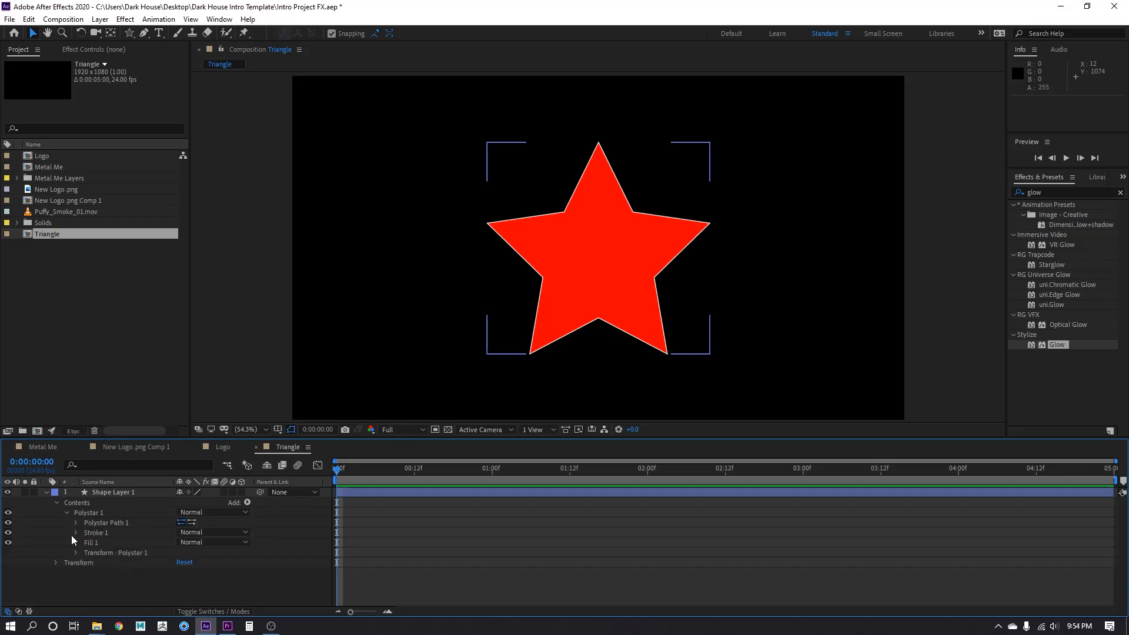
click(76, 553)
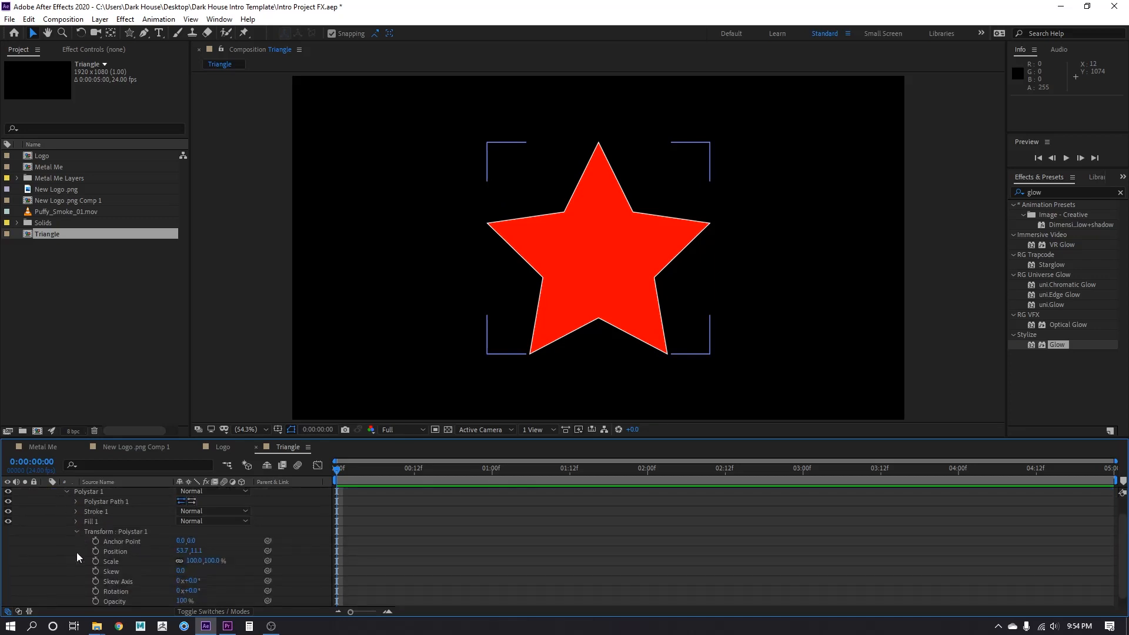
scroll(76, 552, down, 1)
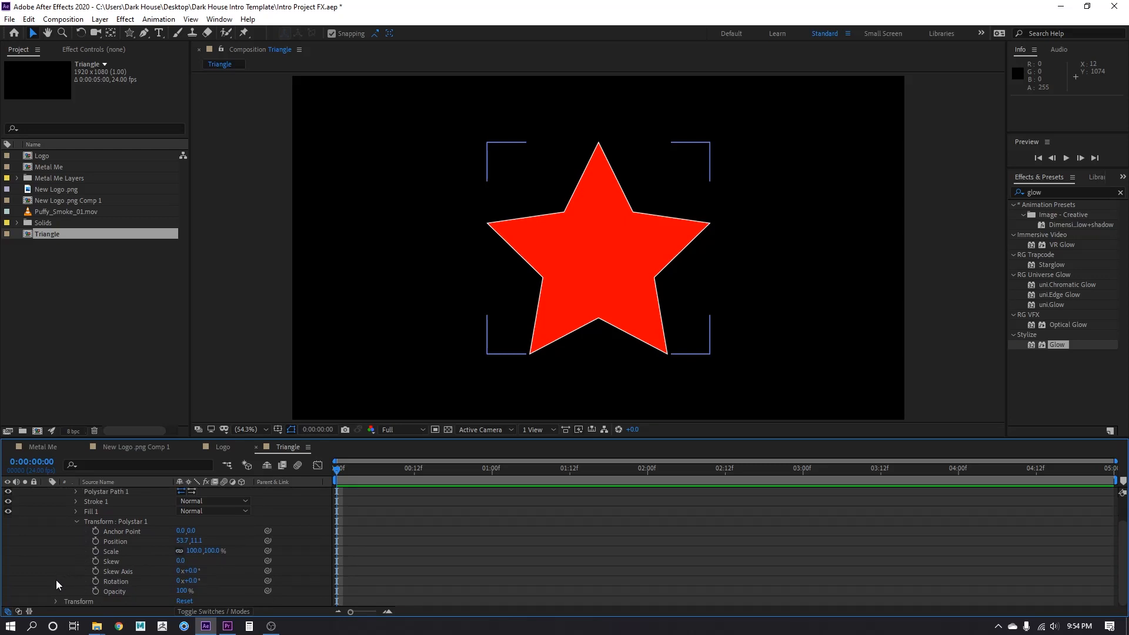
click(76, 522)
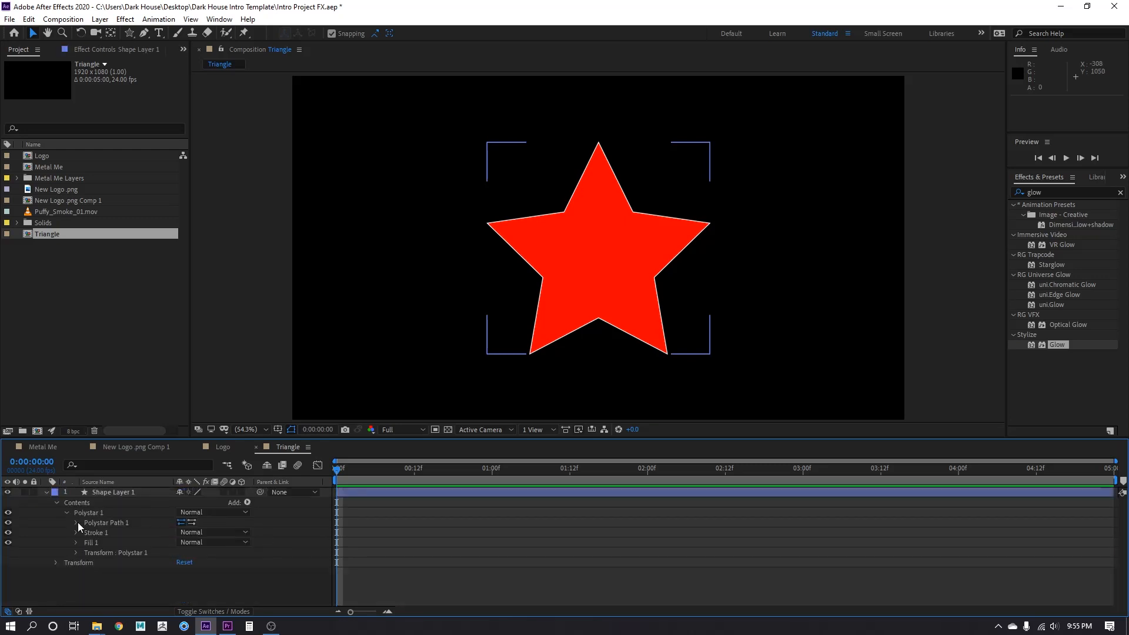
click(76, 522)
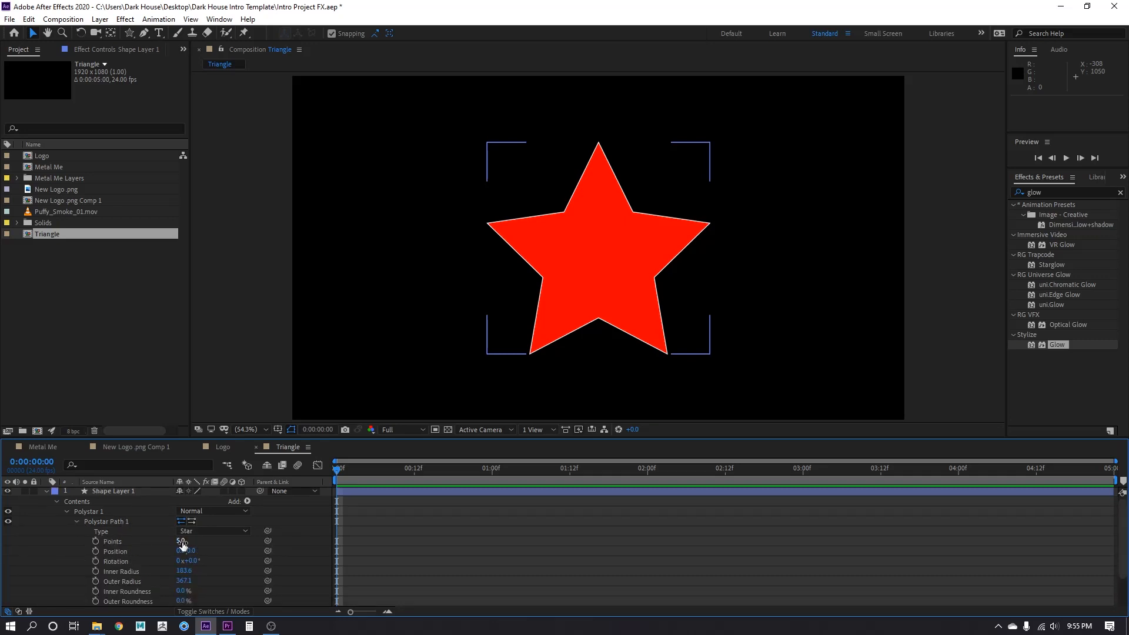
click(180, 541)
key(Return)
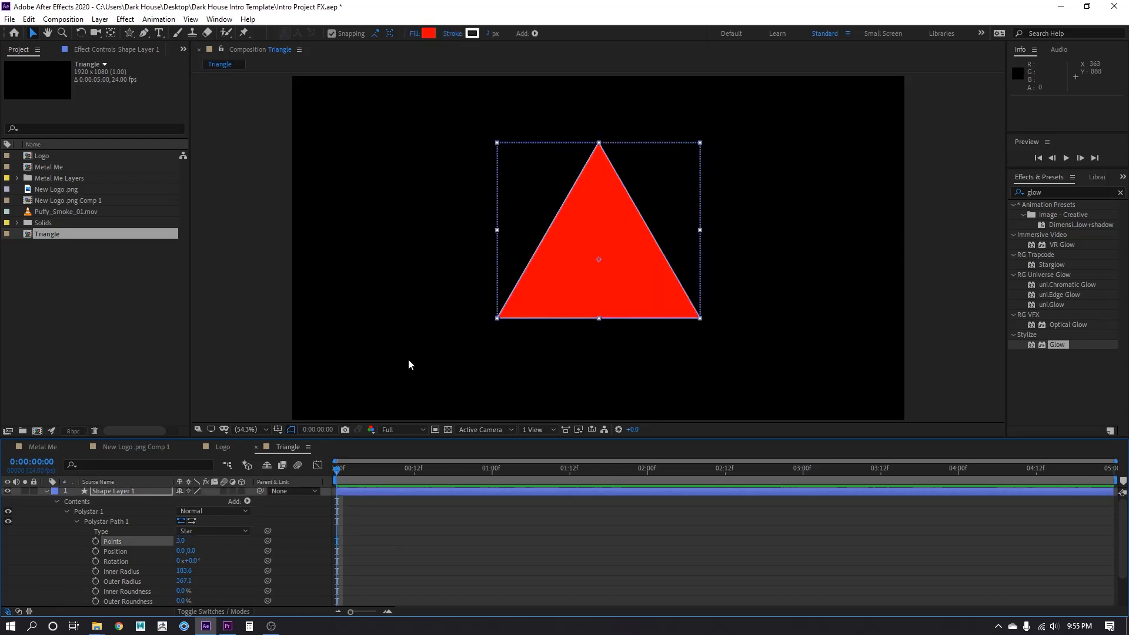
click(67, 511)
click(136, 573)
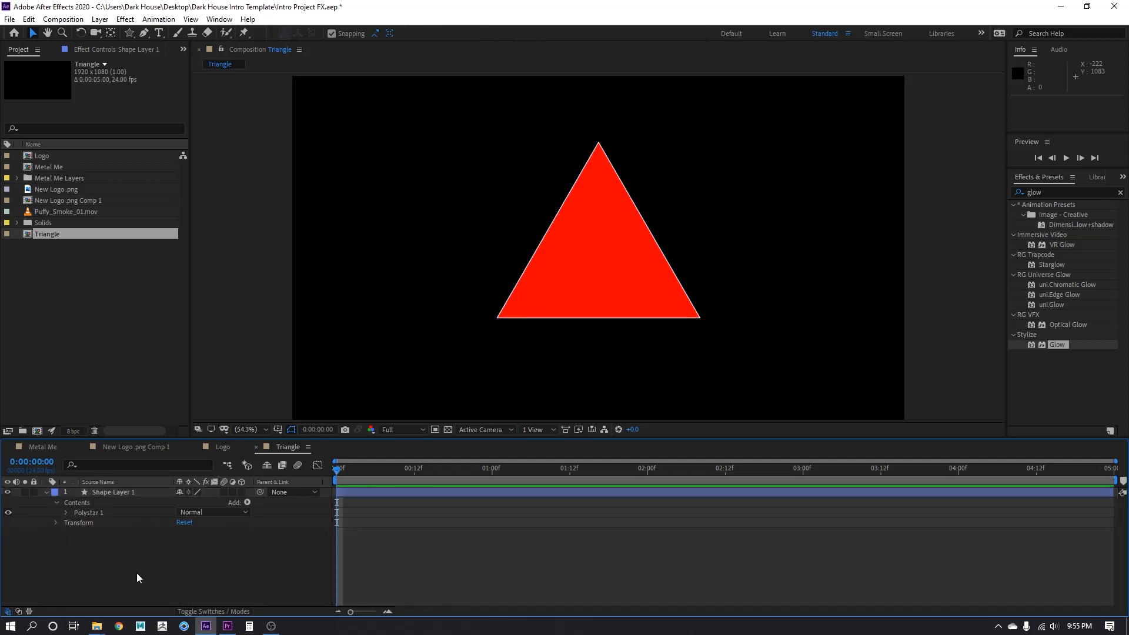
Look through the triangle's Polystar path and fill properties, and collapse the shape layer.
click(114, 493)
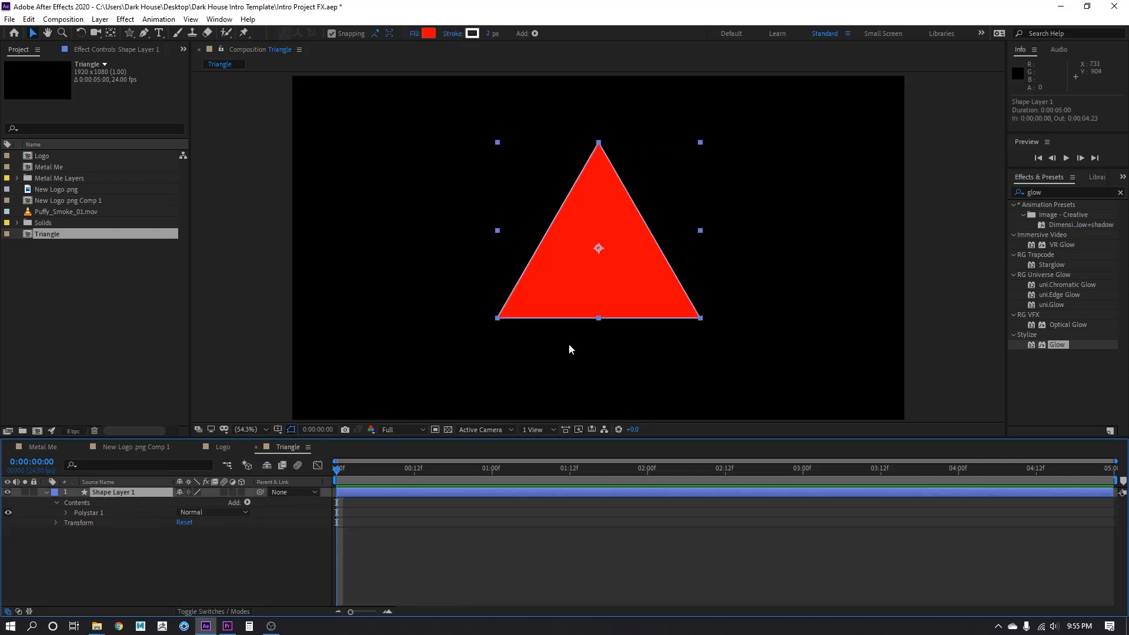
click(65, 513)
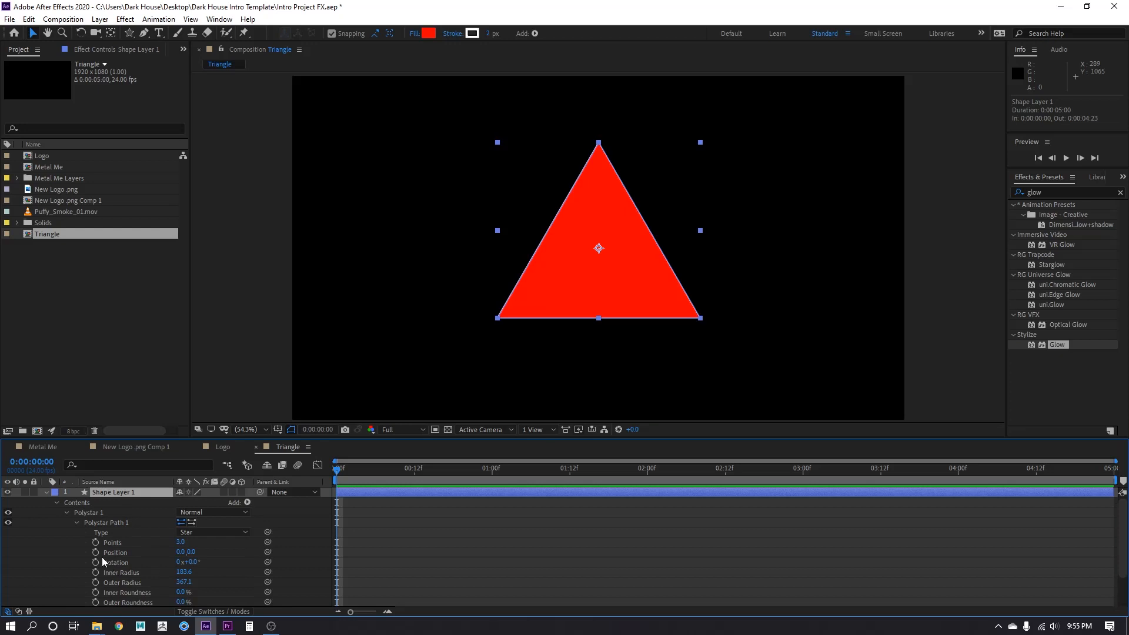
scroll(87, 558, down, 2)
click(76, 586)
scroll(77, 586, down, 1)
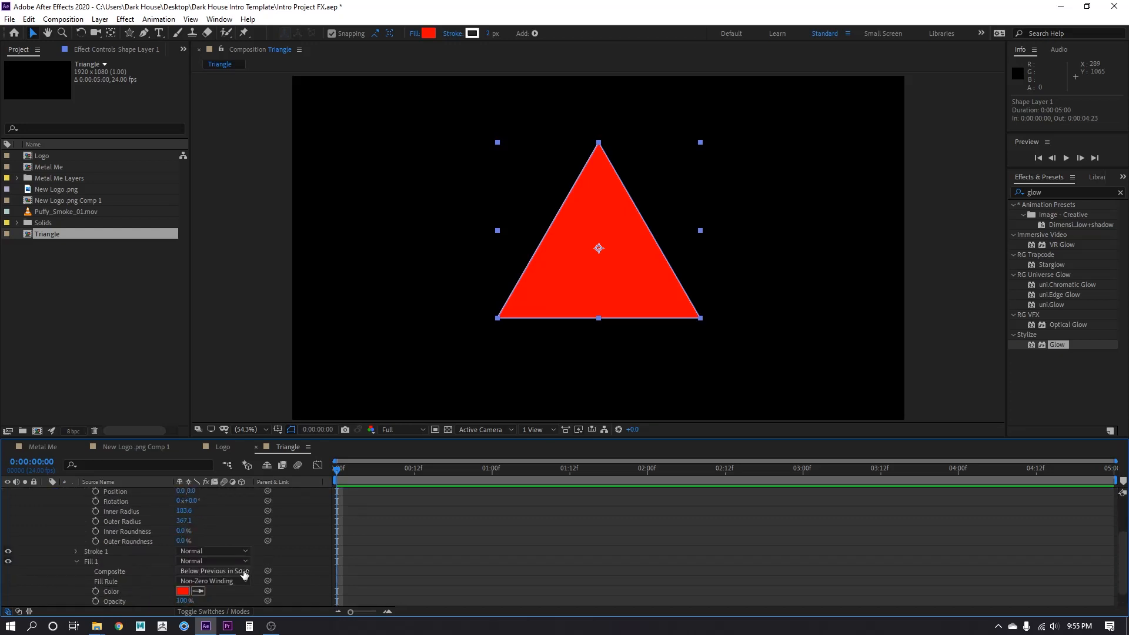
scroll(156, 581, up, 3)
click(47, 492)
click(112, 563)
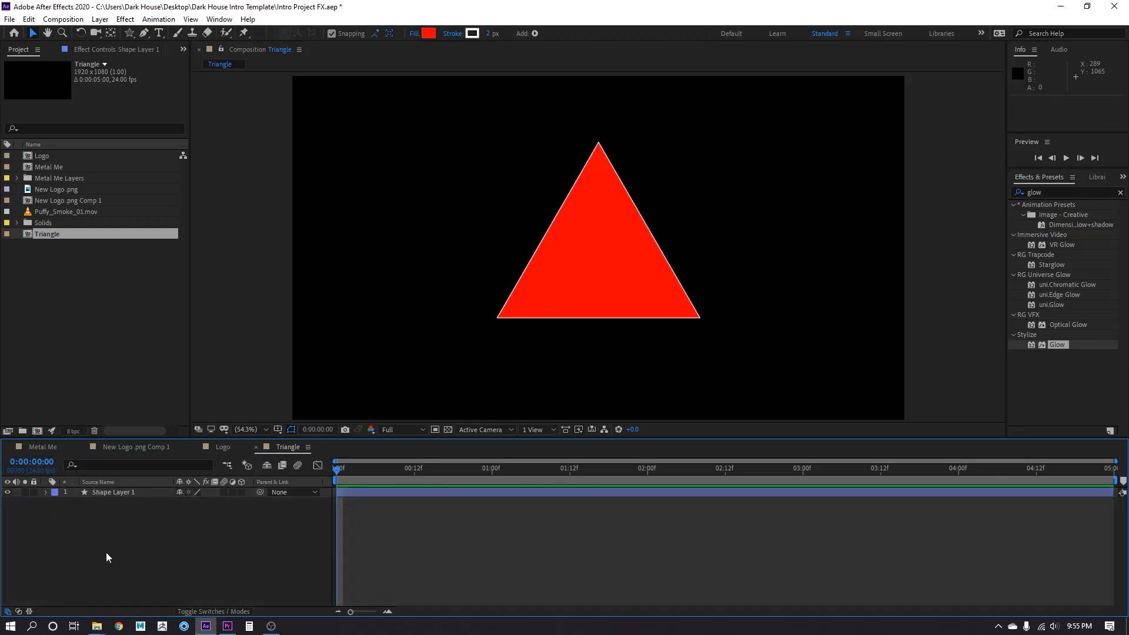
Pre-compose the triangle's shape layer as Shape Layer 1 Comp 1, moving all attributes into the new composition.
click(130, 493)
right_click(126, 497)
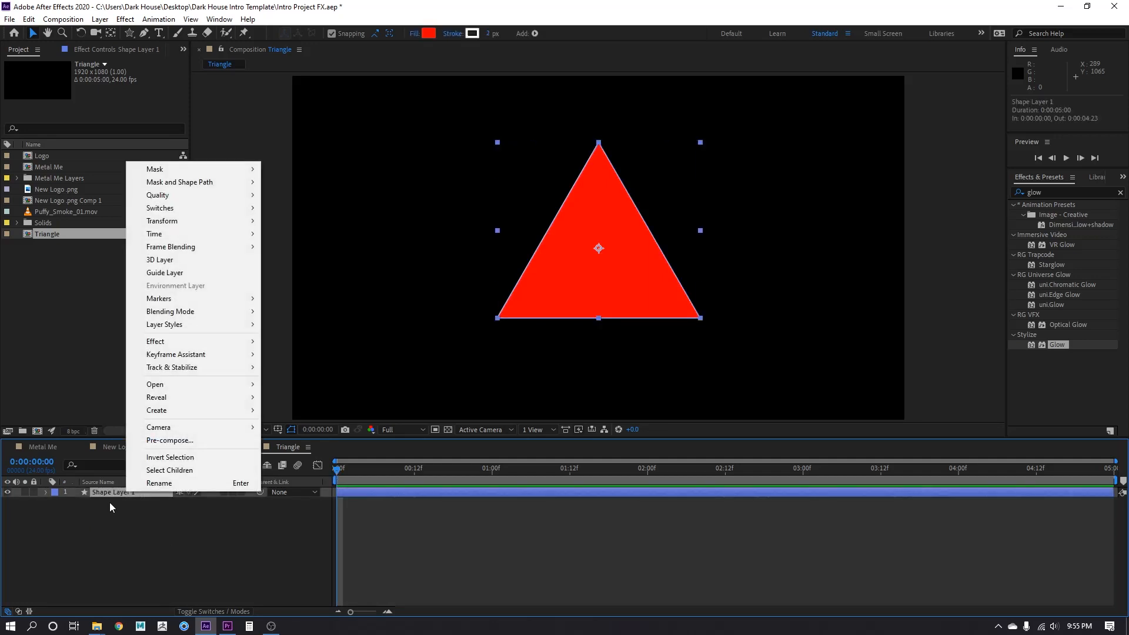
click(168, 441)
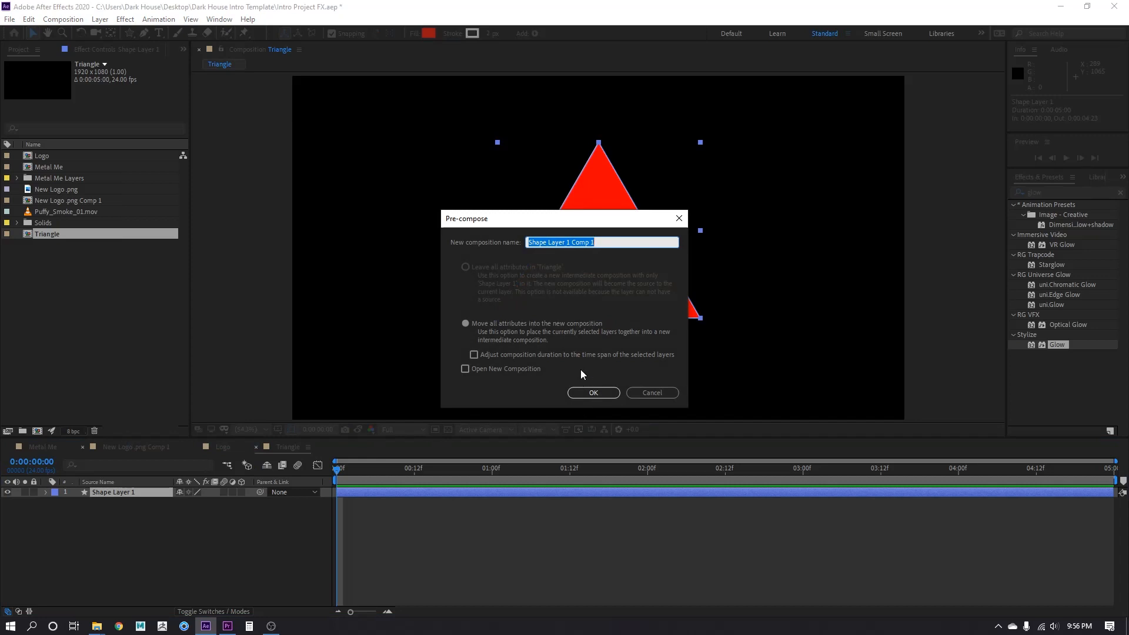
click(594, 393)
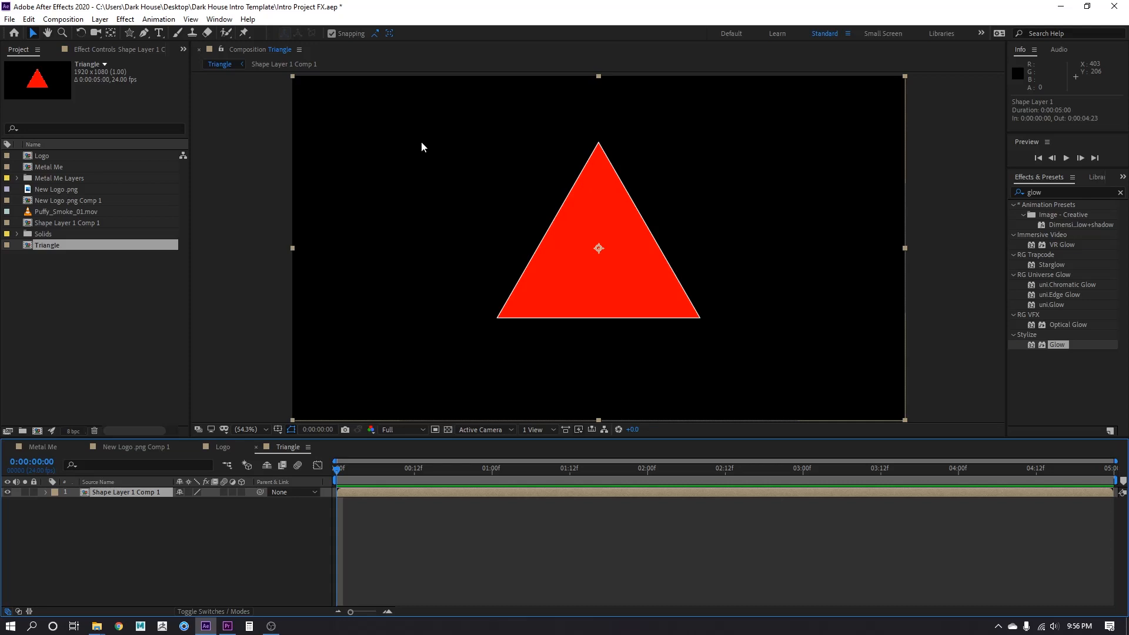
Auto-trace the pre-composed triangle layer to create masks around its outline.
click(99, 19)
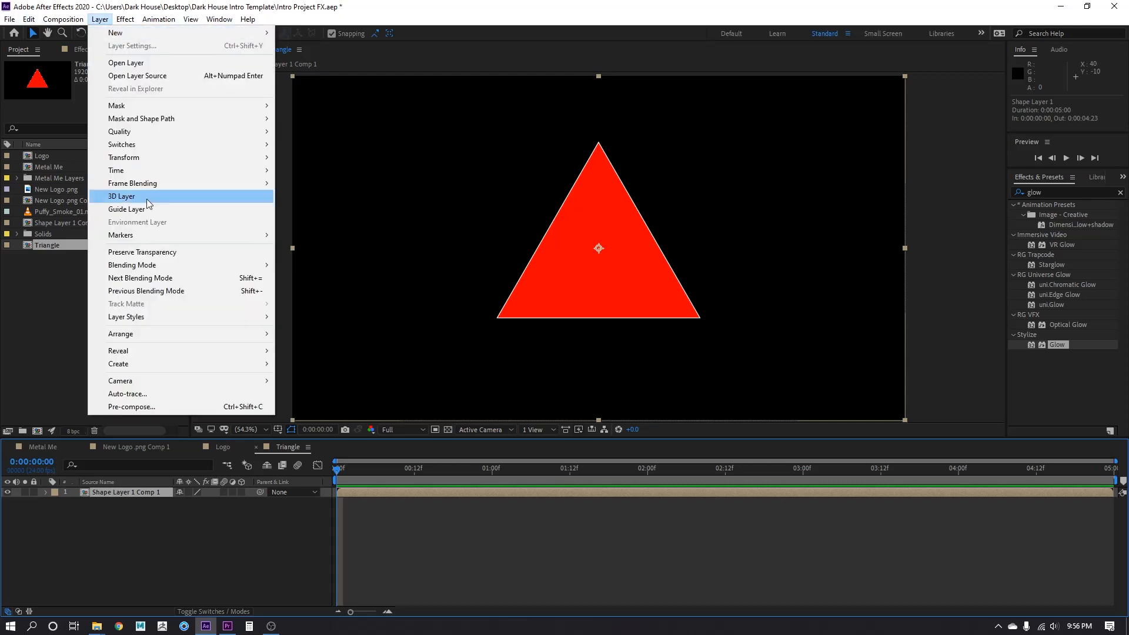
click(159, 393)
click(592, 408)
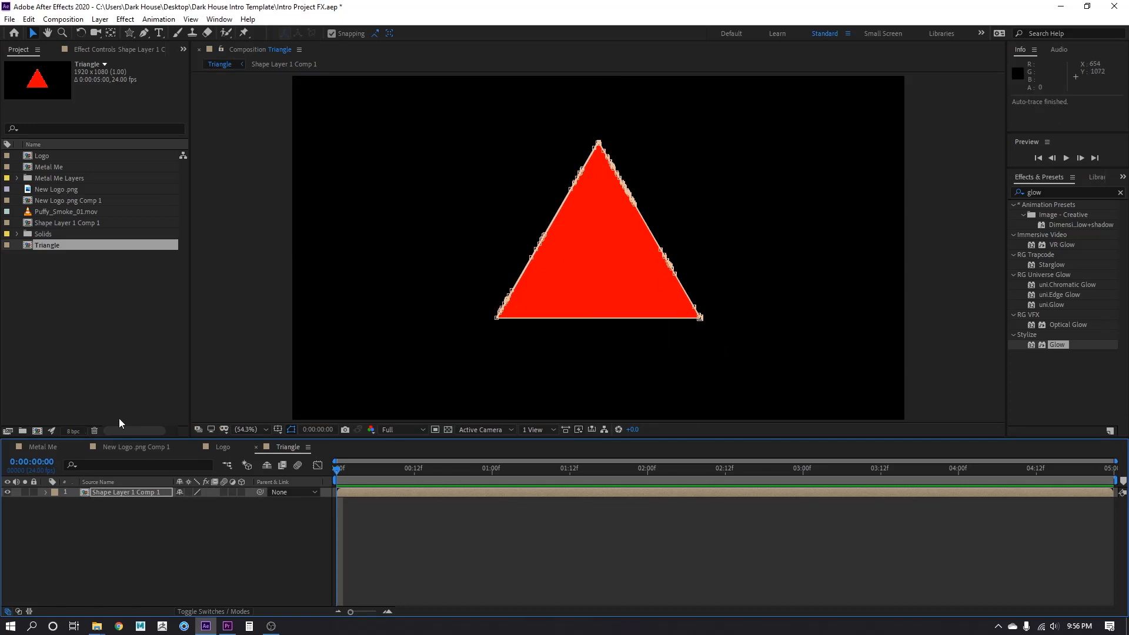
Copy the Saber effect from the top layer of the Logo composition onto the triangle's pre-composed layer in the Triangle composition.
click(224, 450)
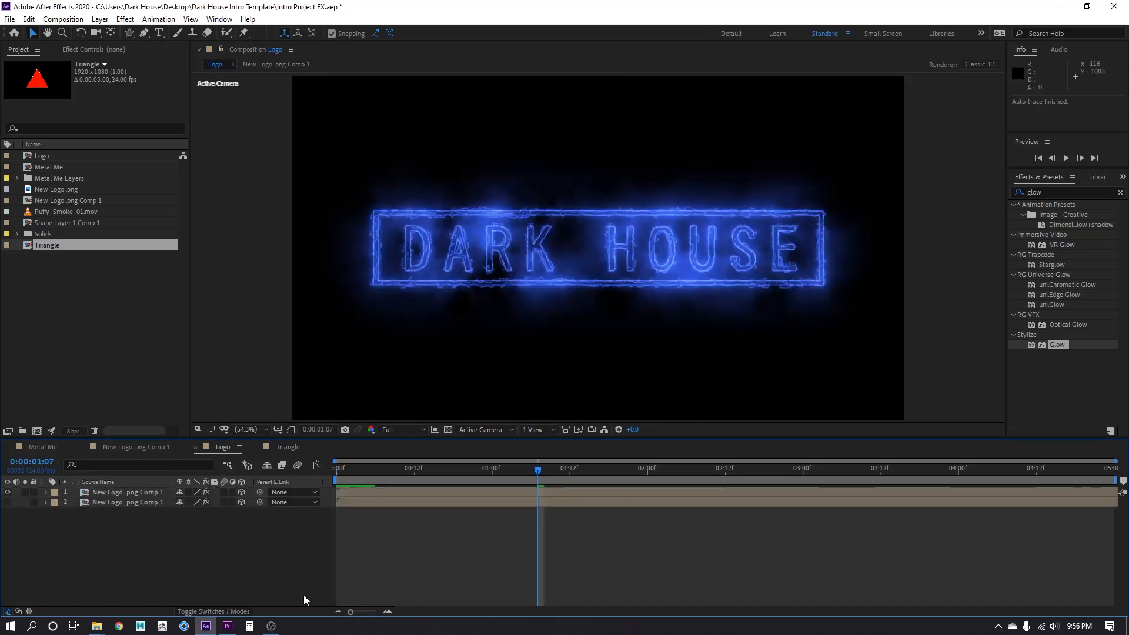
click(127, 497)
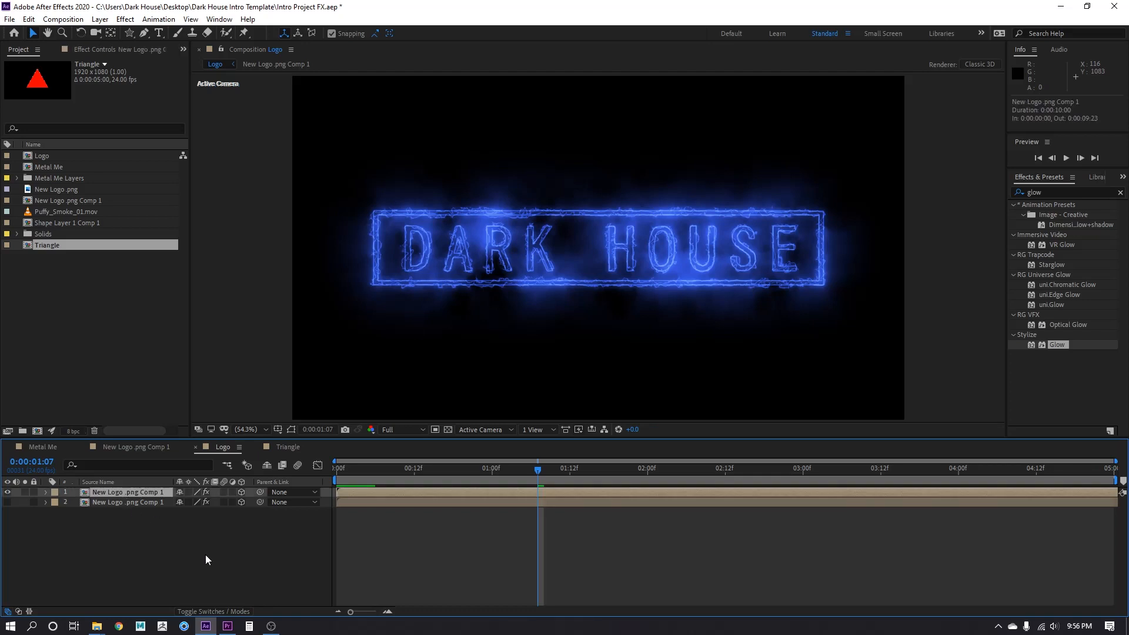
click(115, 54)
click(30, 74)
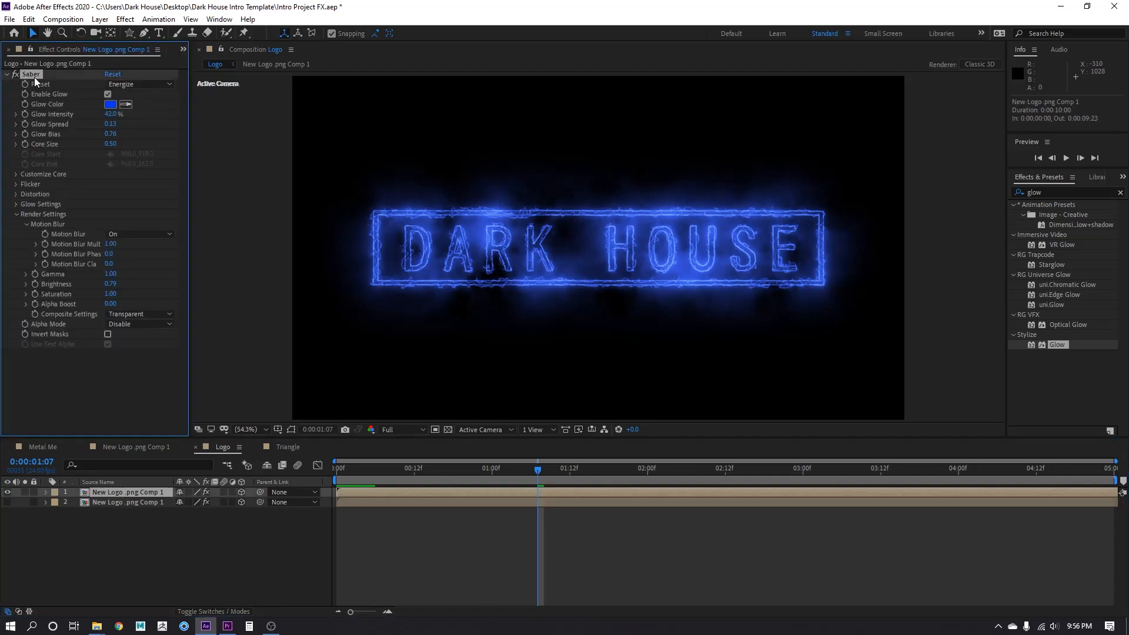
click(297, 450)
click(157, 492)
key(ctrl+v)
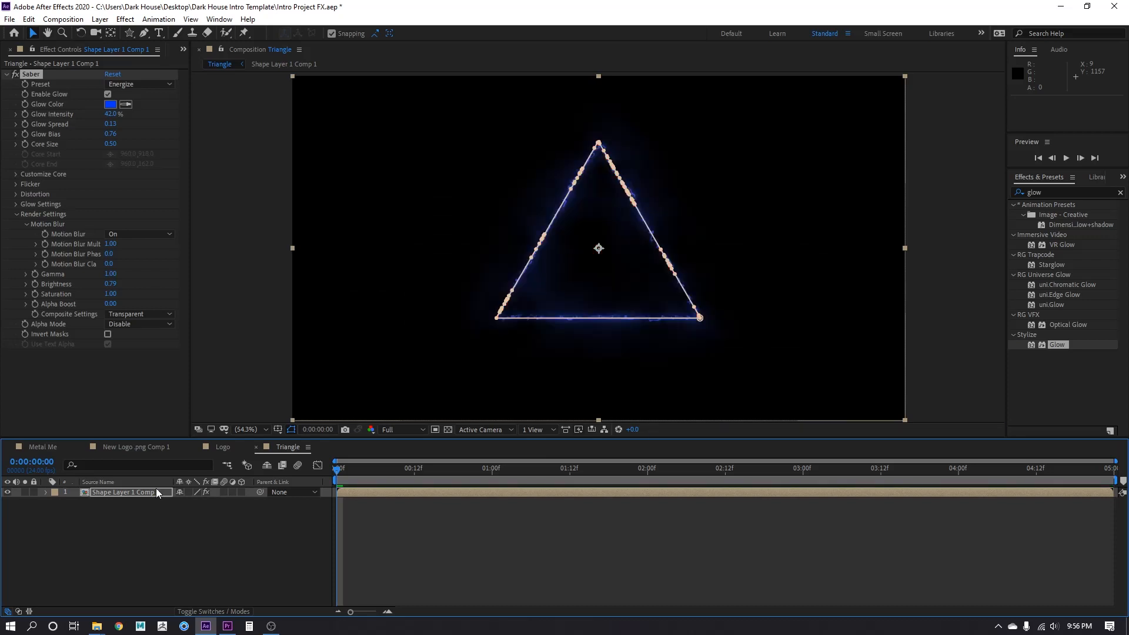
Hide the layer's mask outlines, set the triangle's Saber Core Size to 1.00, and save the project.
key(ctrl+shift+h)
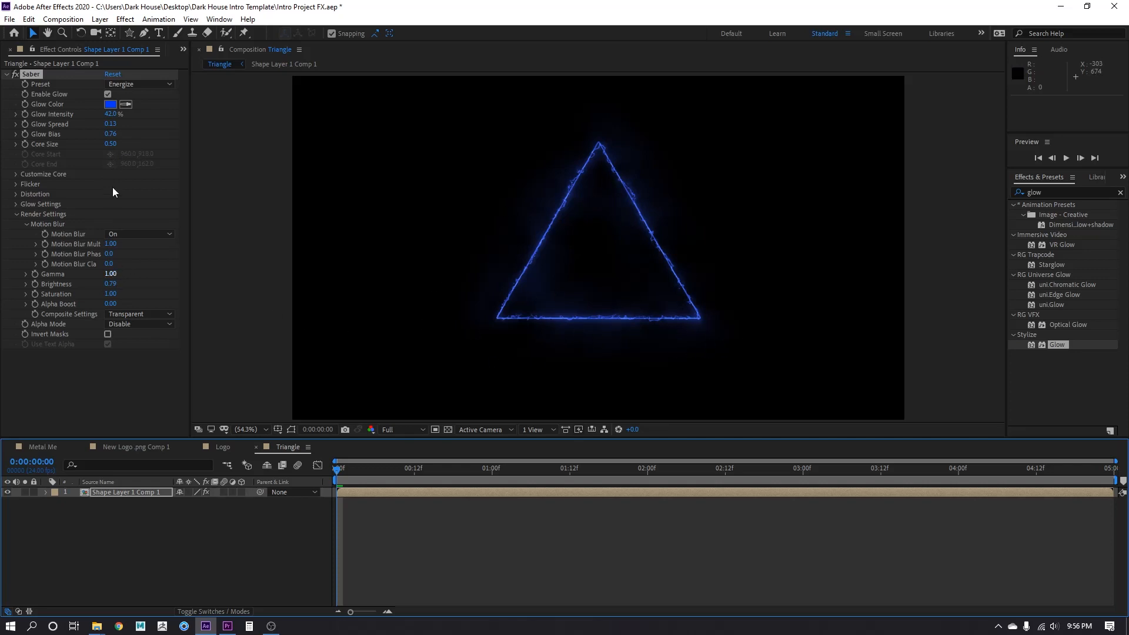
click(110, 144)
text(1)
key(Return)
click(284, 535)
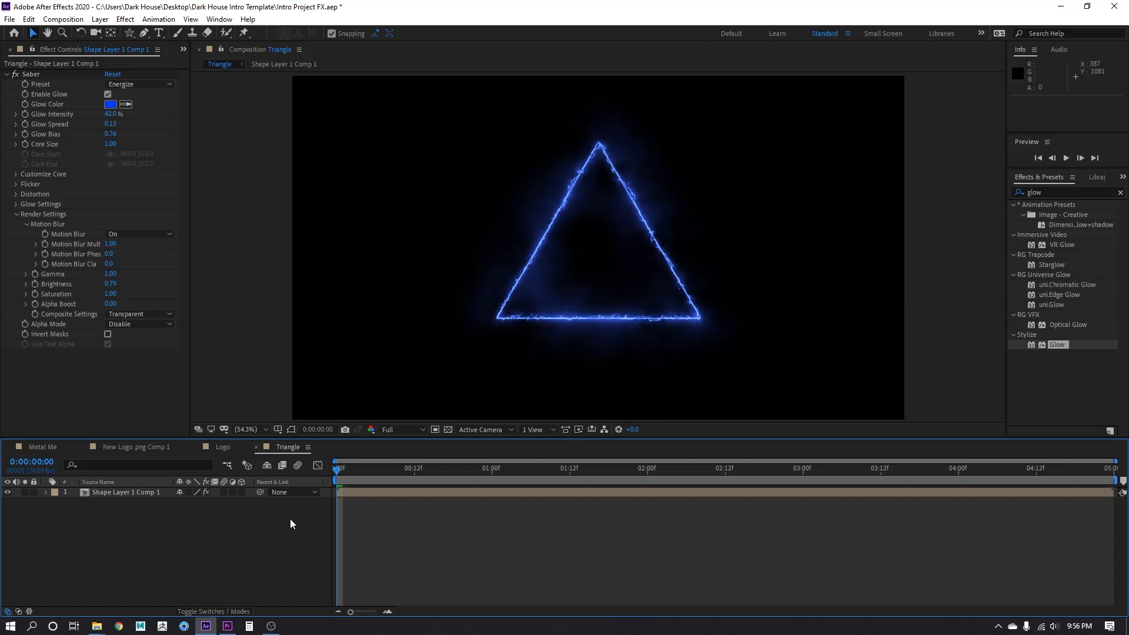
key(ctrl+s)
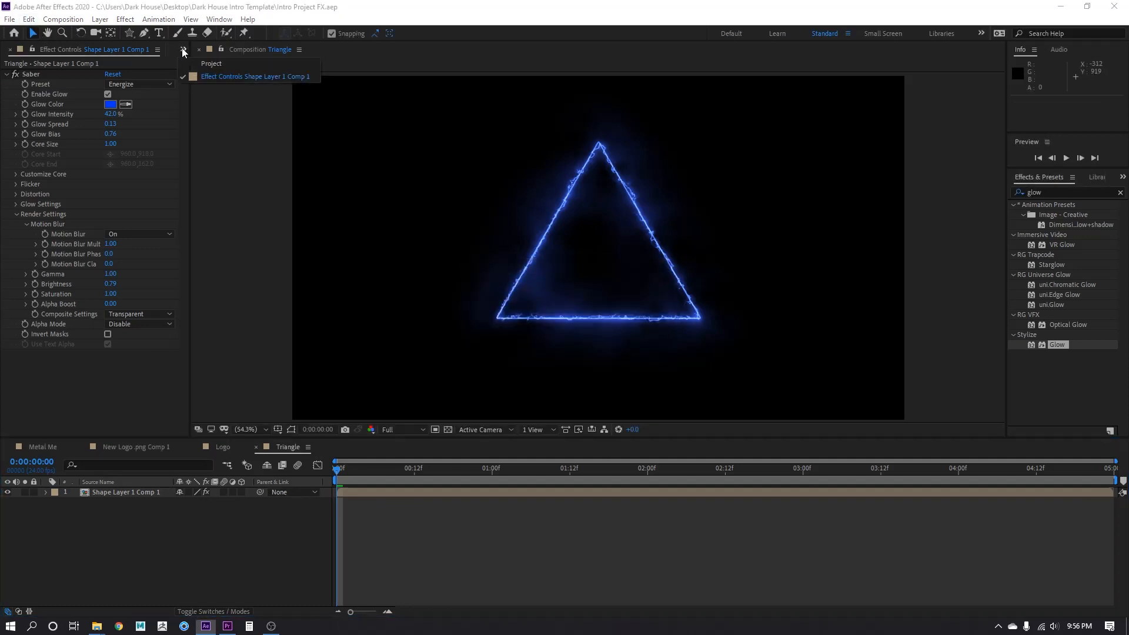
Bring the Triangle composition into the Comps bin in Premiere Pro and place copies of it in the gaps on track V3.
click(183, 50)
click(200, 58)
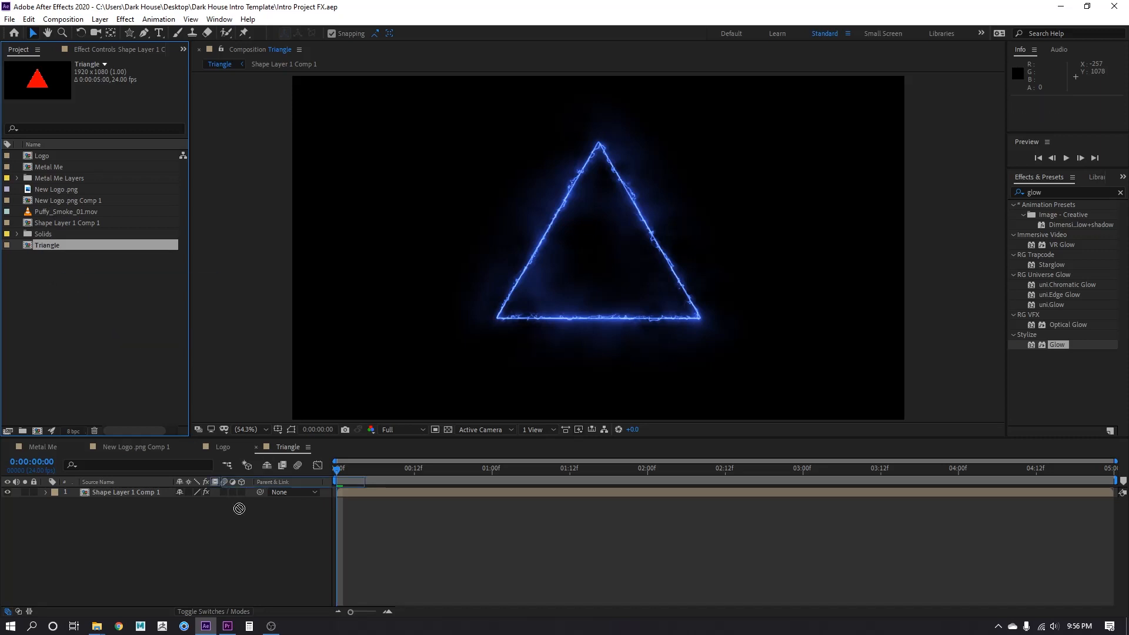
click(230, 629)
drag(235, 631, 210, 400)
drag(703, 395, 500, 394)
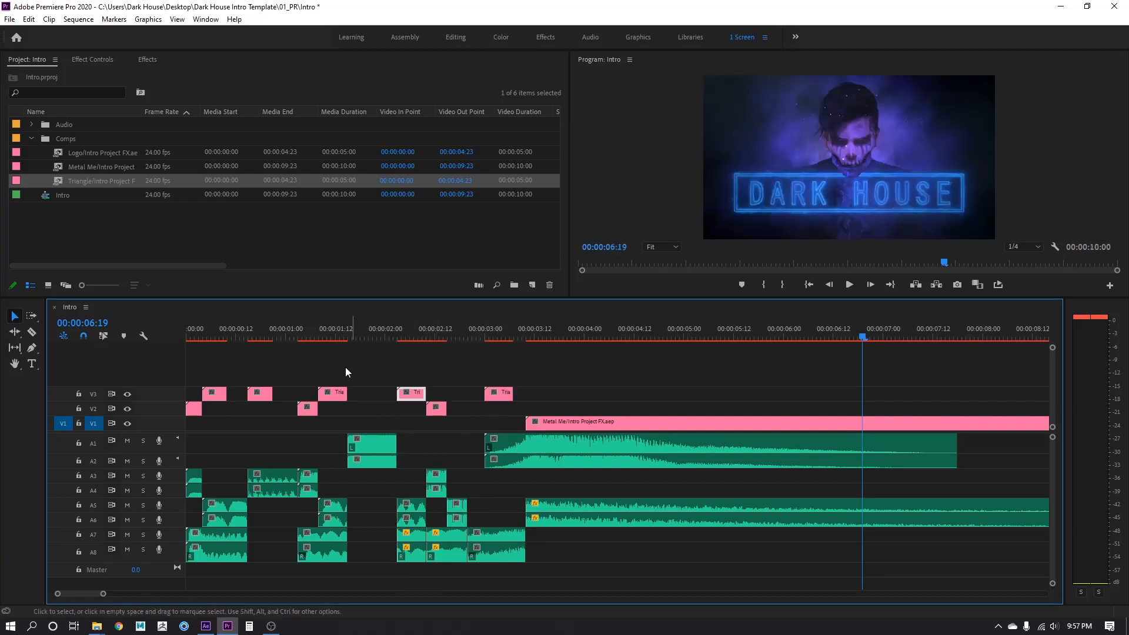
Review the remaining gaps between clips in the Intro sequence from its start to 00:00:00:23.
click(194, 330)
key(Home)
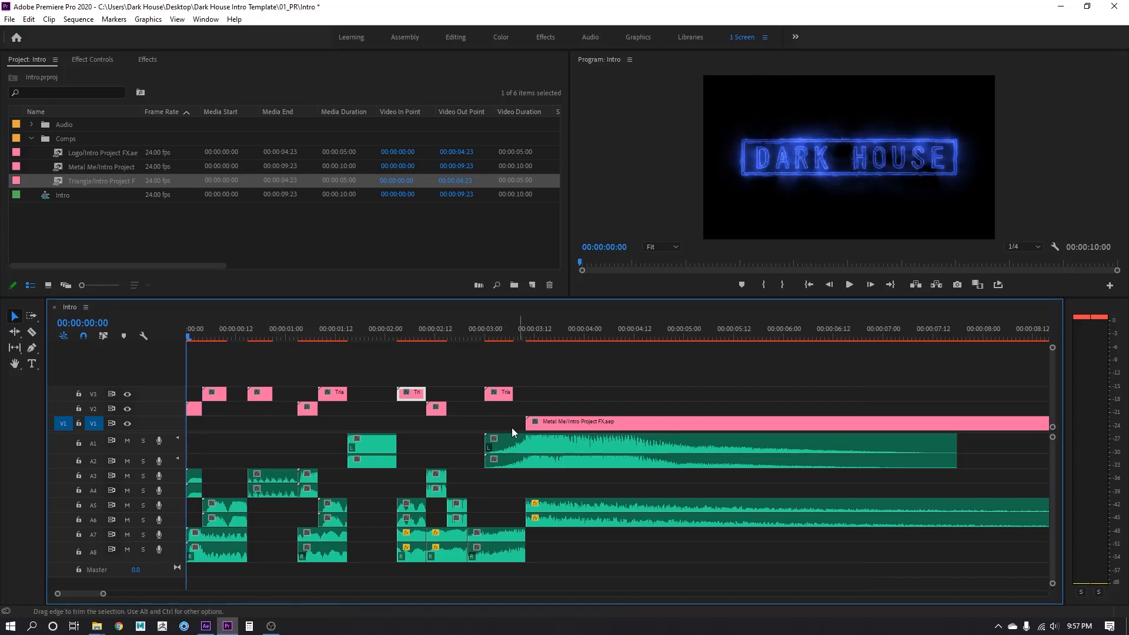
scroll(279, 440, up, 4)
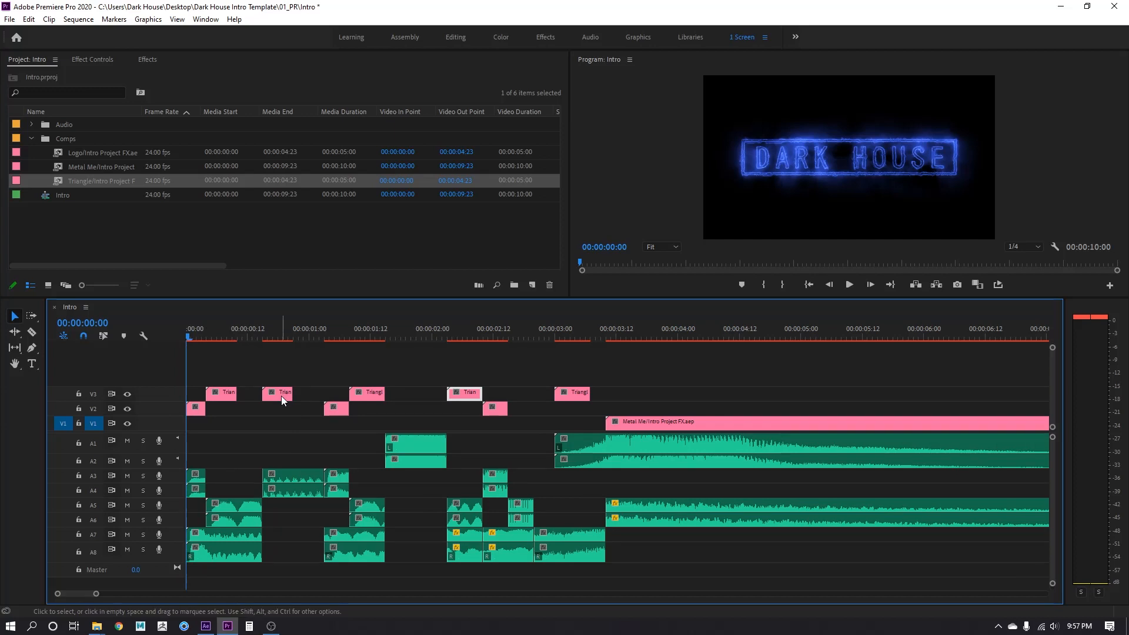
scroll(339, 407, up, 2)
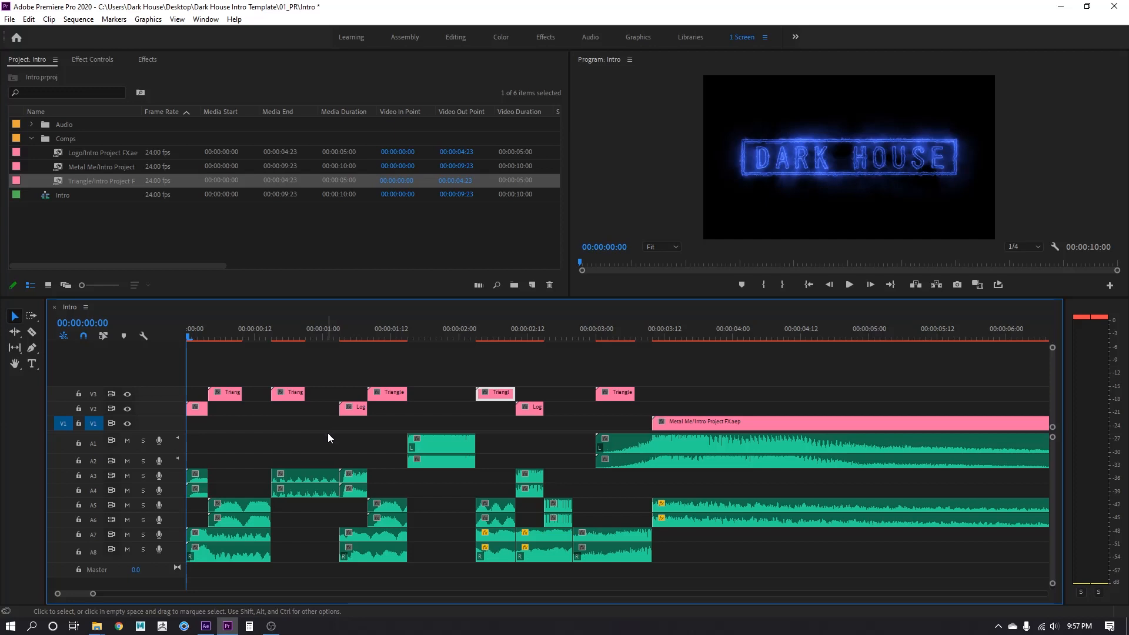
click(252, 332)
click(315, 331)
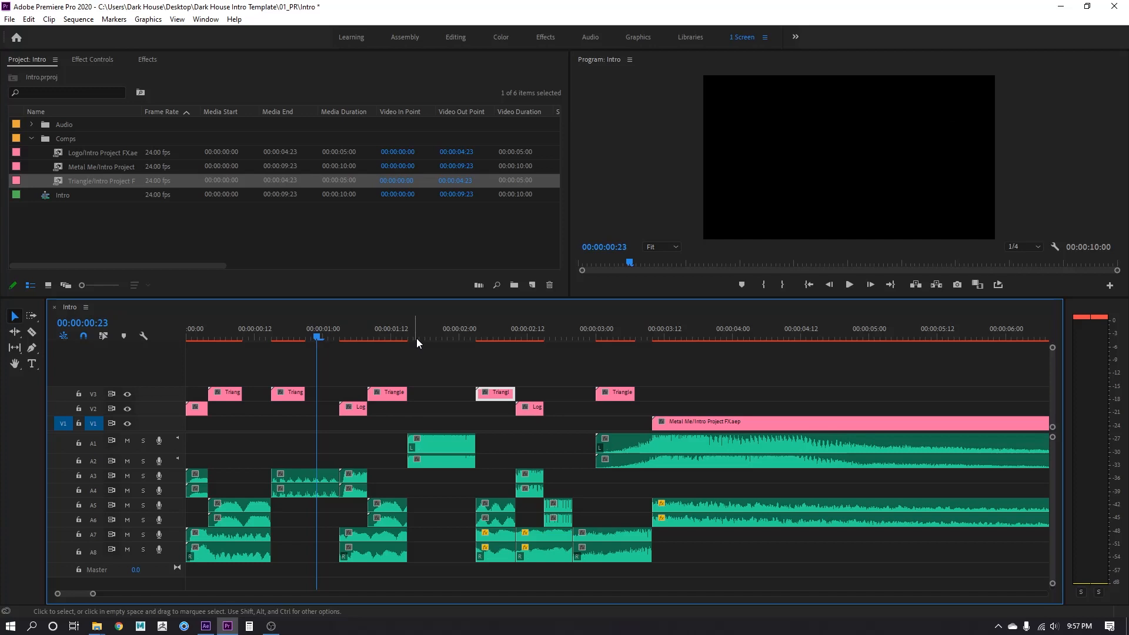
Import the Head in Box With Glow Loop and Walk Shadow W Shine videos from the 01_PR Files folder.
click(104, 228)
double_click(104, 228)
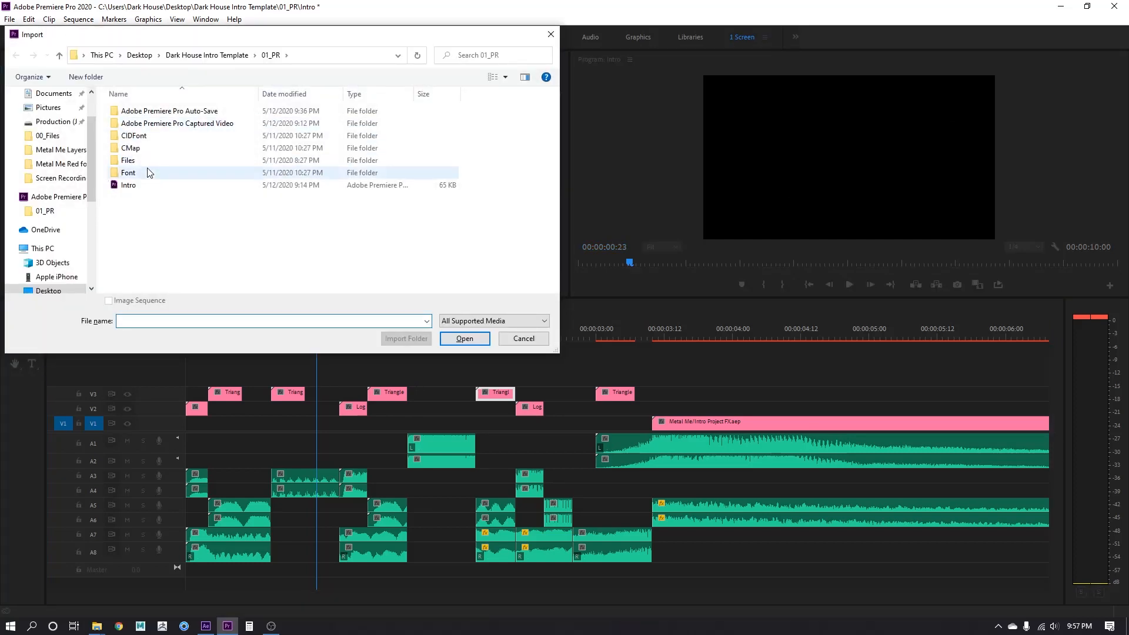
double_click(147, 165)
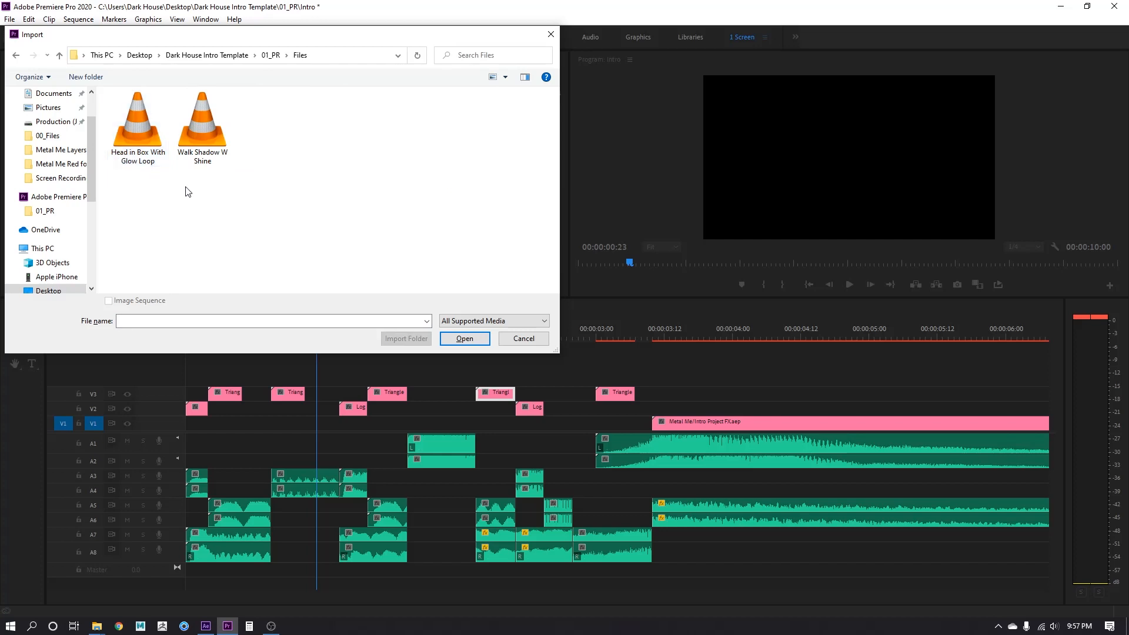
drag(252, 219, 152, 158)
click(464, 339)
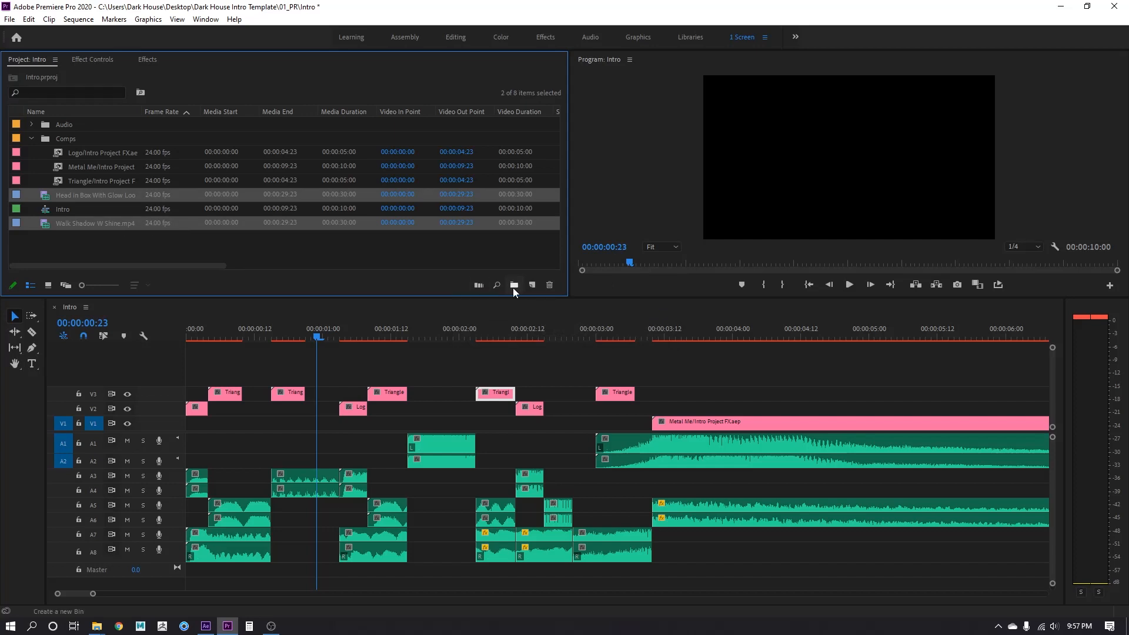
Create a new bin named Footage in the Intro project.
click(514, 286)
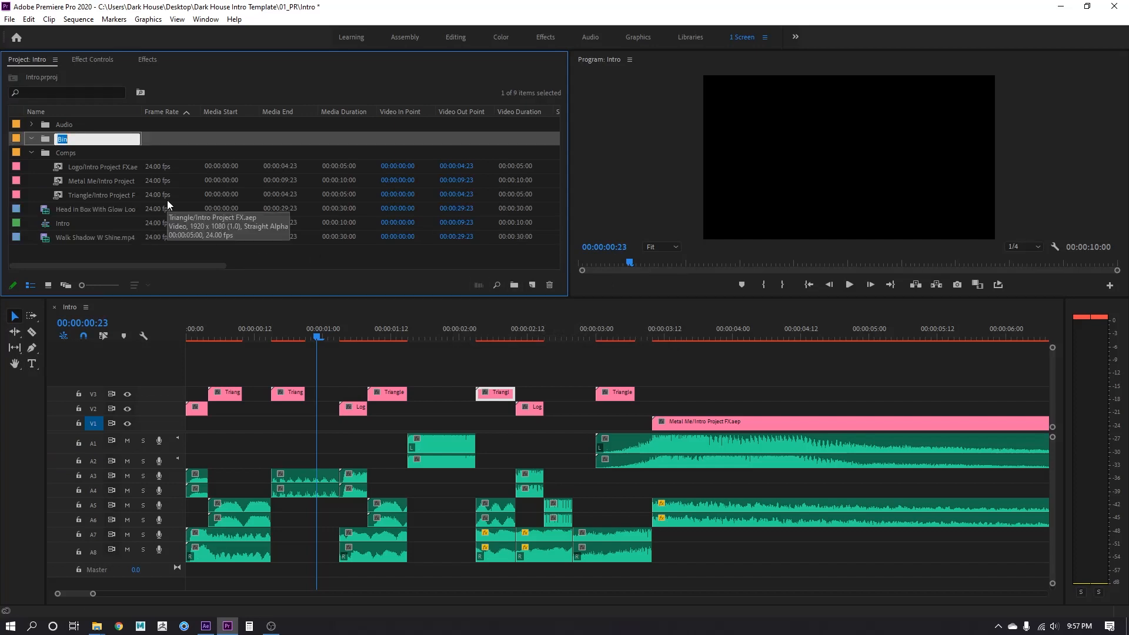
text(Footage)
key(Tab)
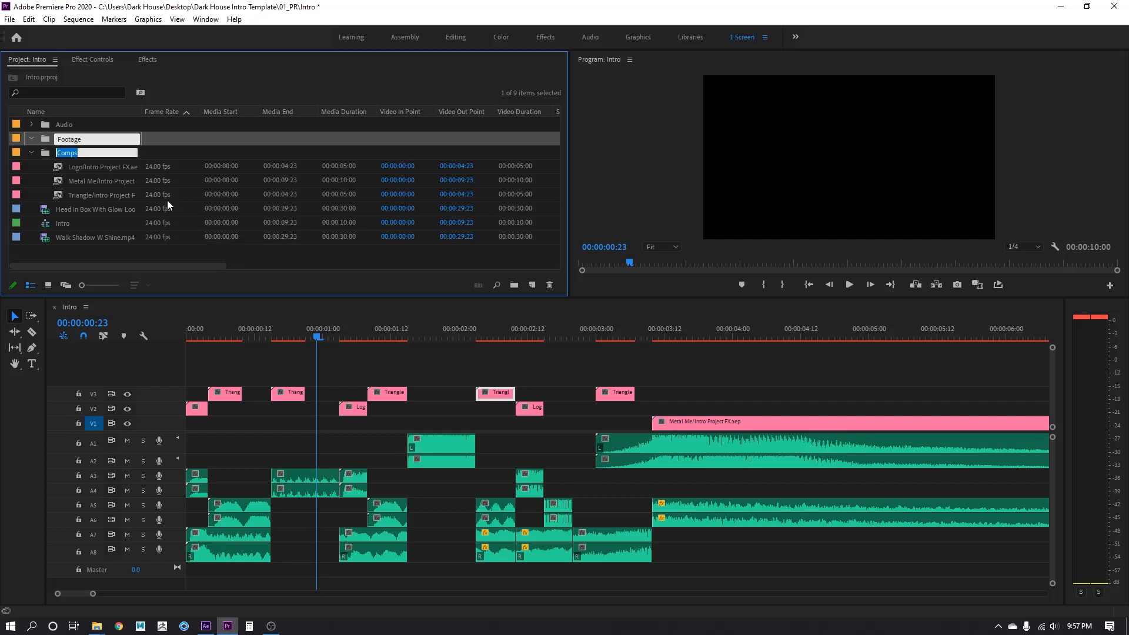
double_click(66, 136)
right_click(101, 64)
click(128, 69)
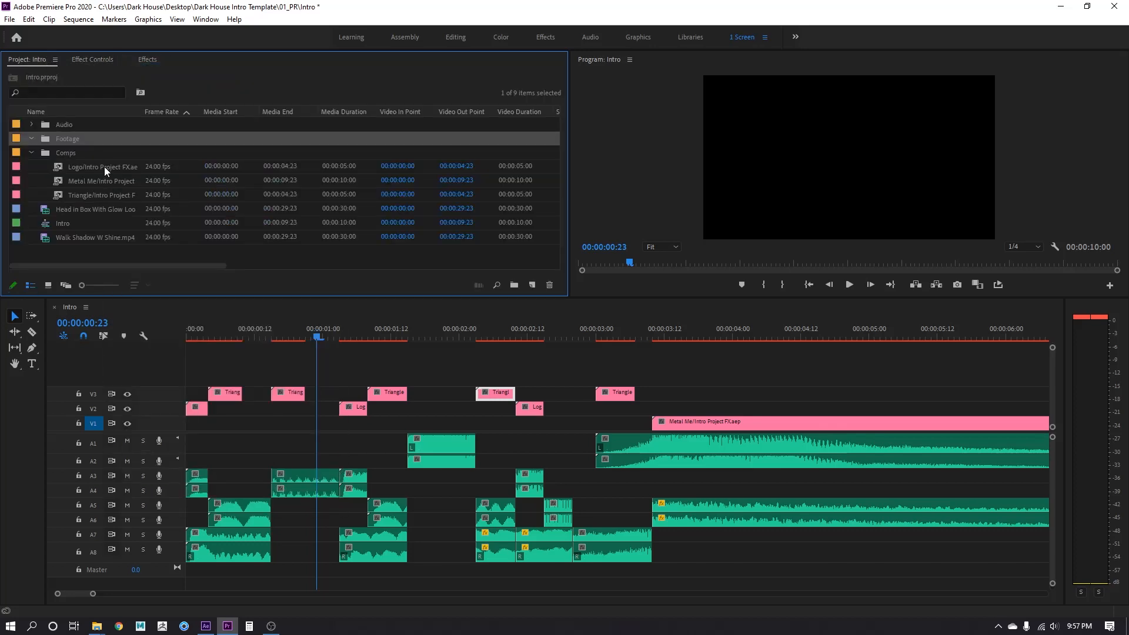
Move the Head in Box With Glow Loop and Walk Shadow W Shine clips into the Footage bin.
click(73, 235)
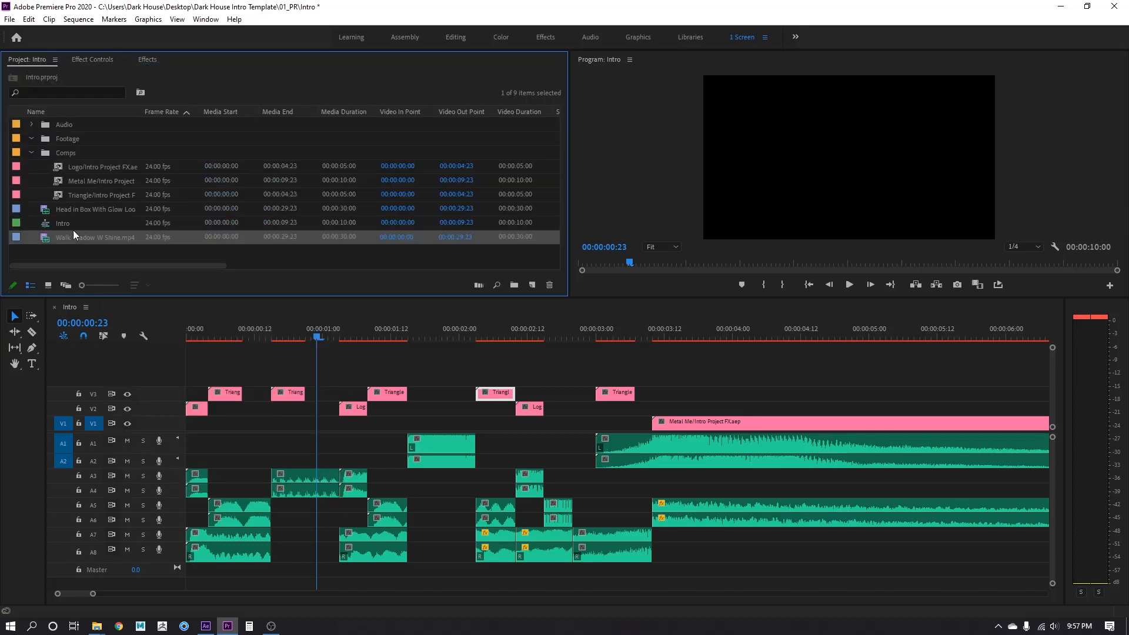
ctrl+click(73, 210)
drag(73, 210, 69, 160)
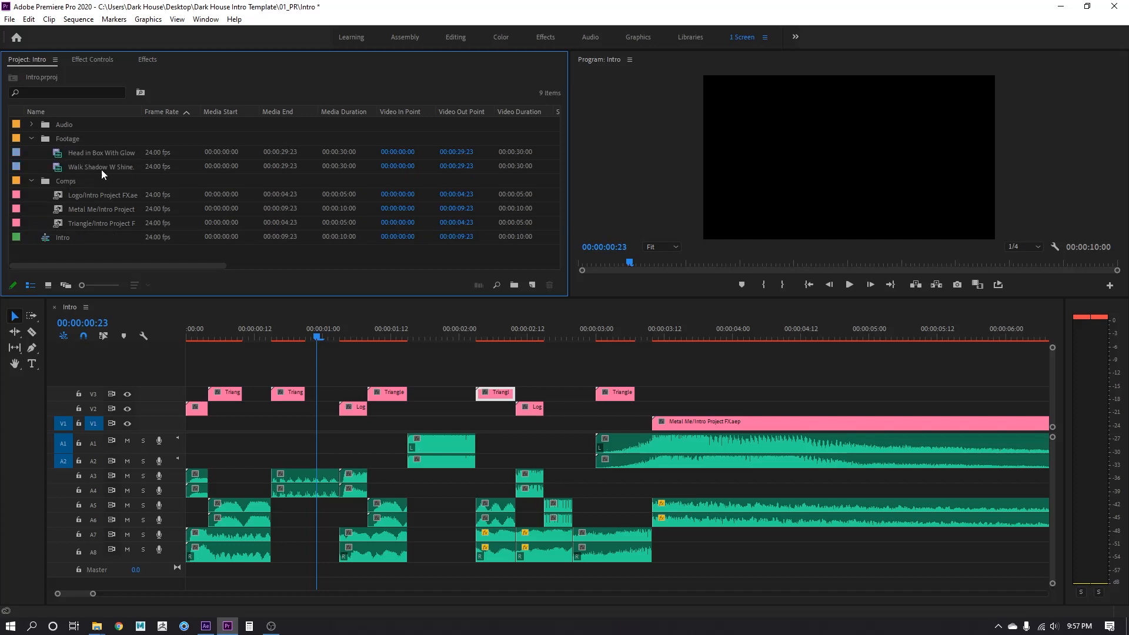
Place Walk Shadow W Shine without its audio on track V4, trimmed to fill the gap between the first two Triangle clips.
click(97, 165)
drag(87, 162, 706, 393)
alt+click(718, 480)
key(Delete)
click(718, 391)
drag(718, 391, 244, 378)
click(272, 377)
key(v)
key(Delete)
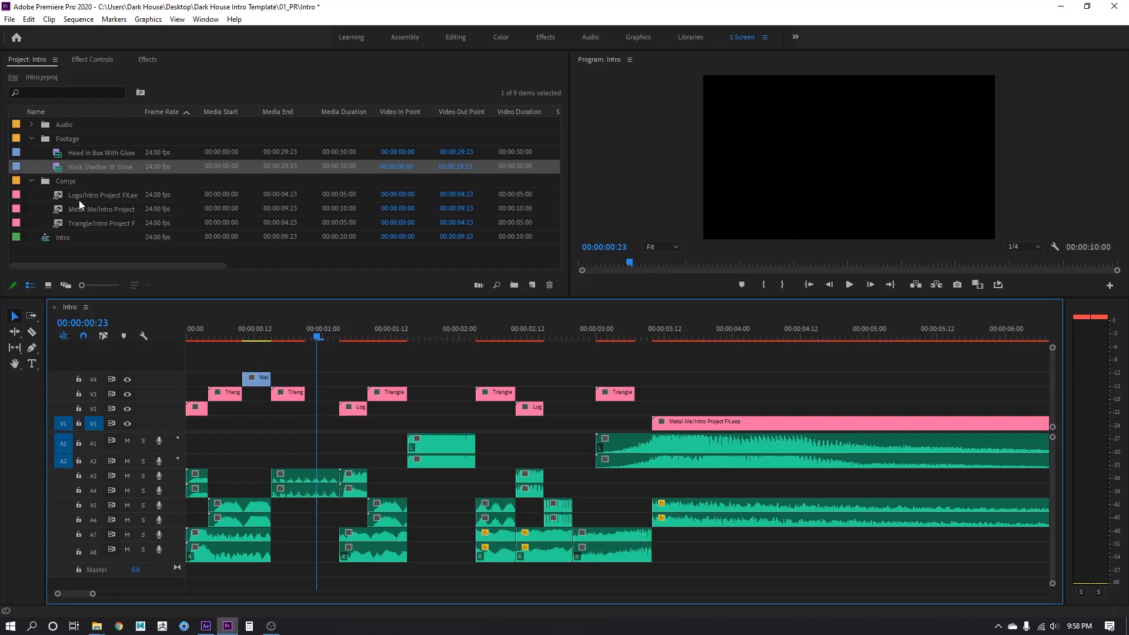
Place Head in Box With Glow Loop on track V4, cut to a short piece ending where the second Logo clip starts.
drag(87, 153, 697, 482)
drag(712, 393, 334, 378)
key(c)
click(340, 379)
key(v)
click(366, 376)
key(Delete)
Fill the remaining gaps on track V4 with footage clips after the third Triangle, the last Logo and the final Triangle clips.
drag(322, 379, 708, 381)
drag(482, 378, 413, 386)
drag(341, 379, 408, 380)
drag(592, 381, 636, 375)
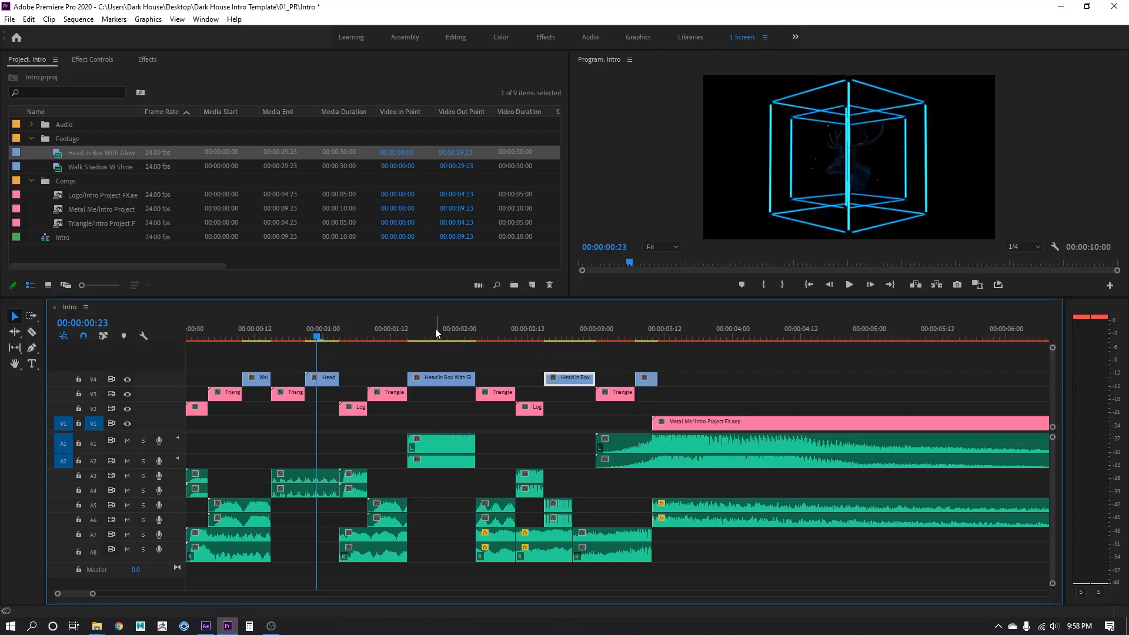
Save the Intro project and play the sequence from its beginning through the Dark House logo reveal.
key(Home)
key(ctrl+s)
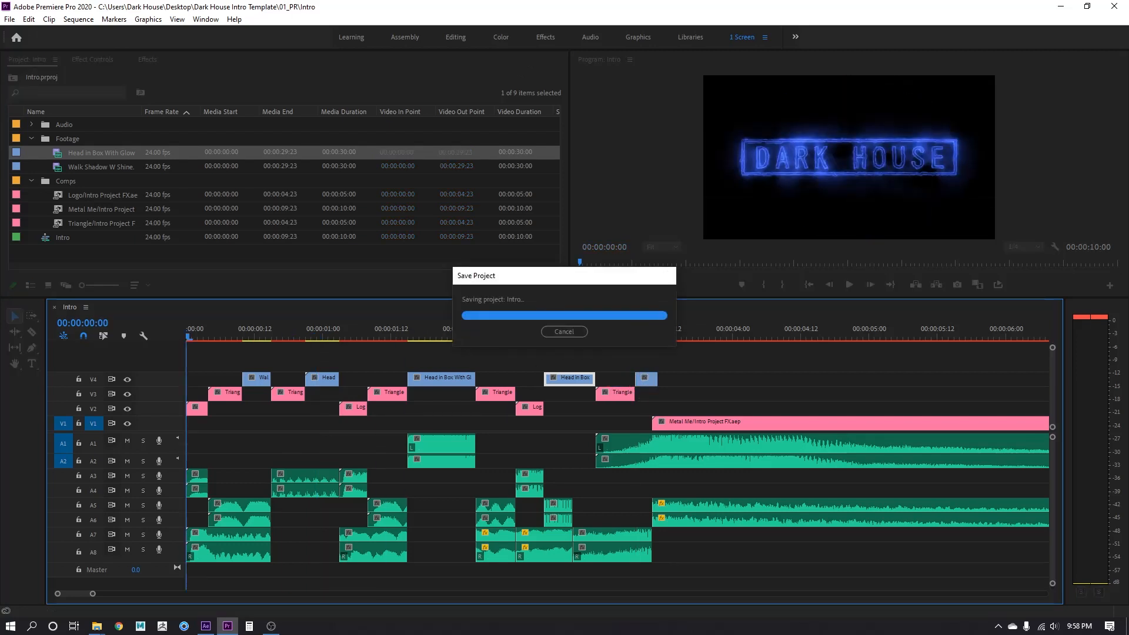
key(space)
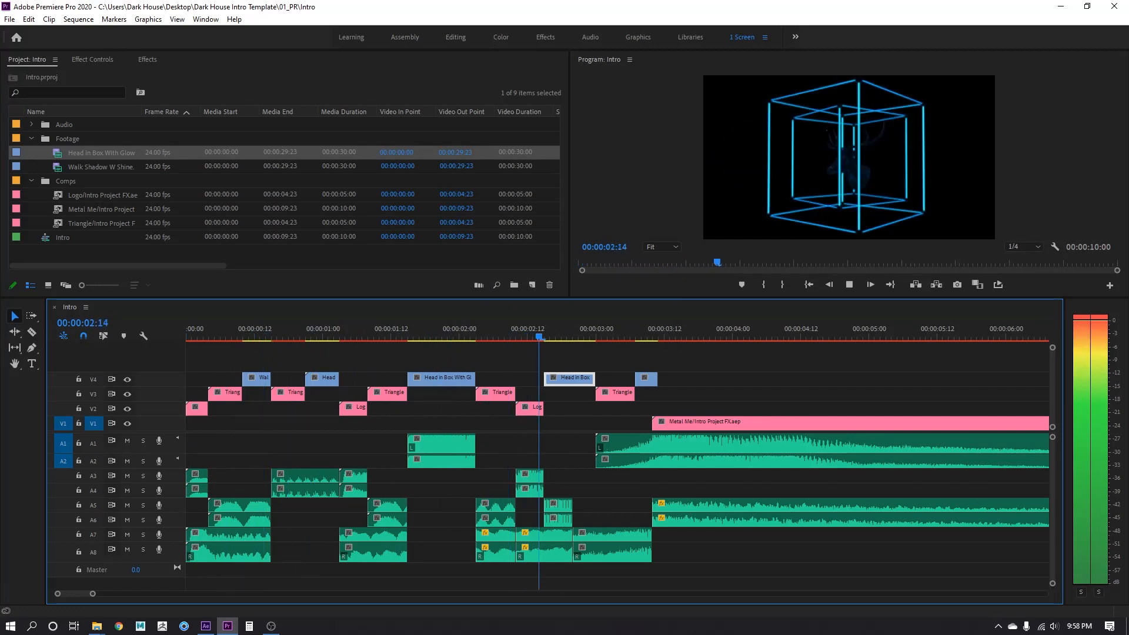
key(space)
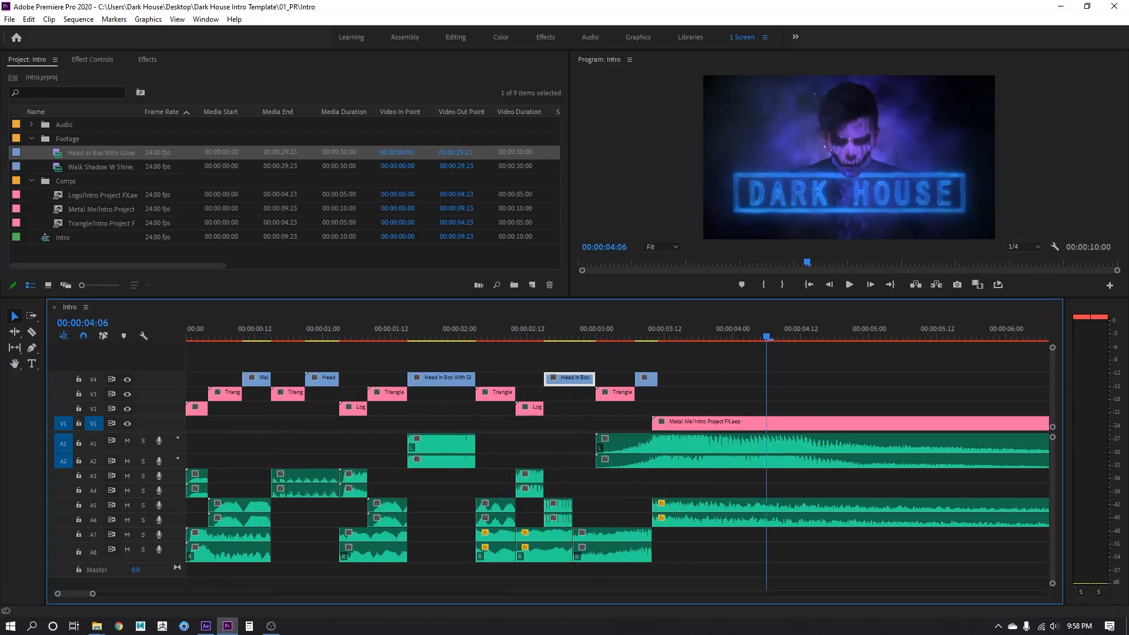
Examine the clip arrangement across the Intro sequence, previewing the frames within the second Logo clip and the fourth Triangle clip.
scroll(242, 447, up, 3)
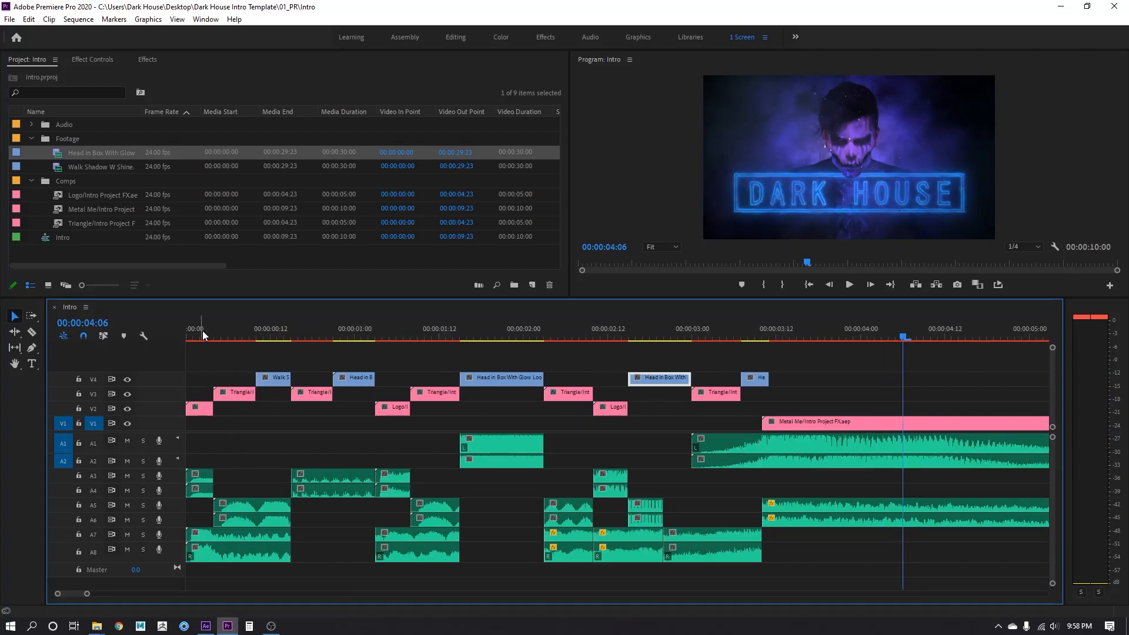
scroll(227, 473, up, 3)
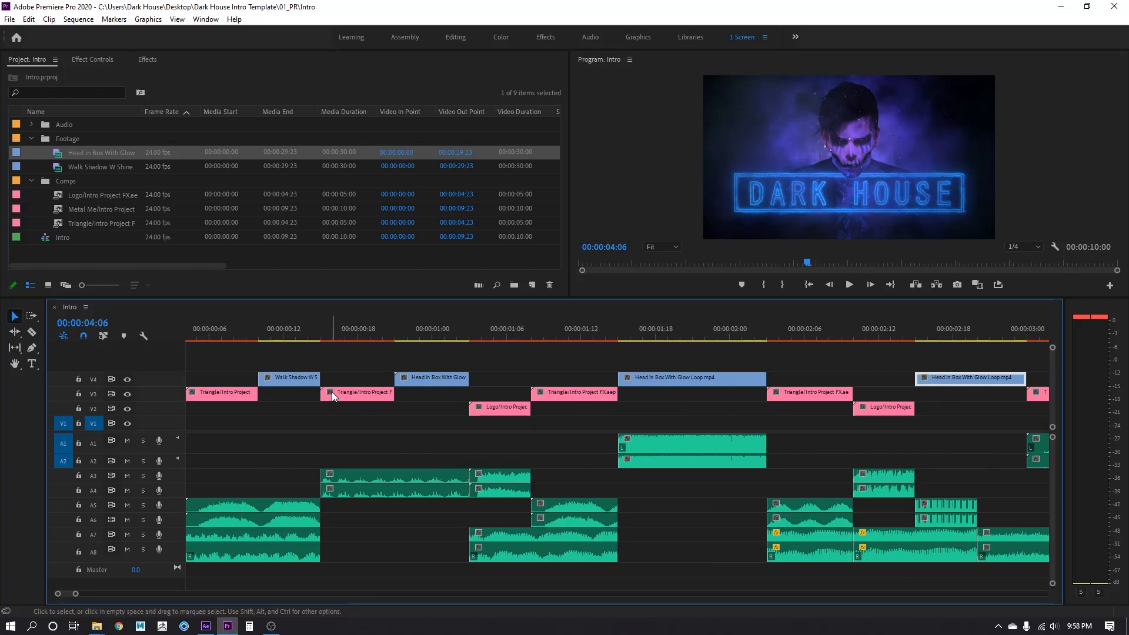
drag(369, 337, 500, 351)
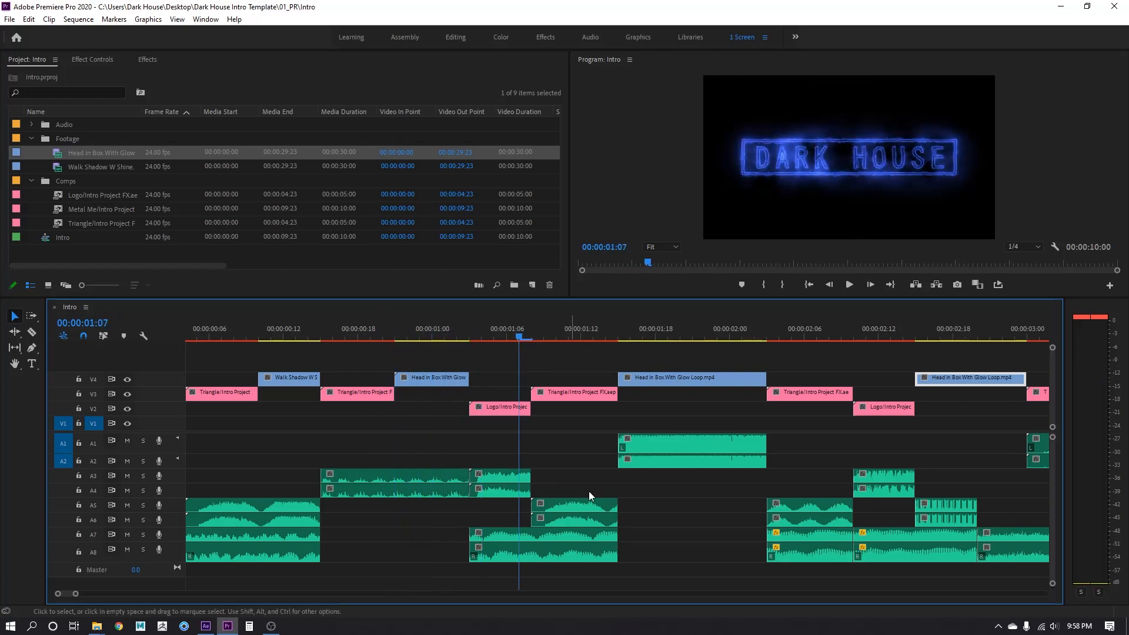
drag(788, 338, 828, 337)
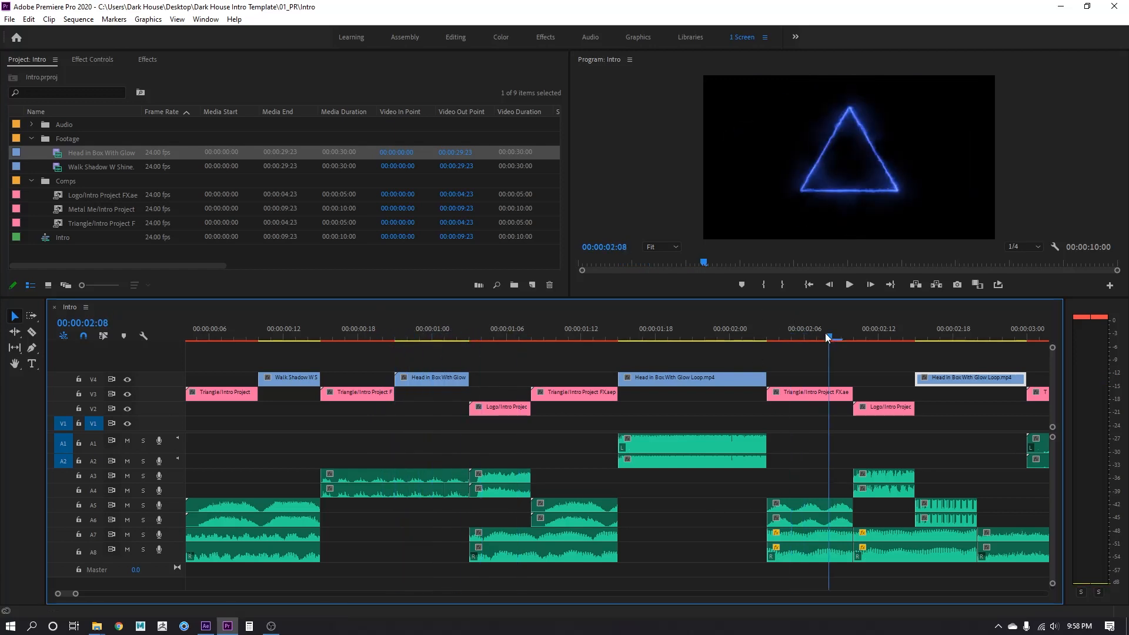
key(minus)
key(minus)
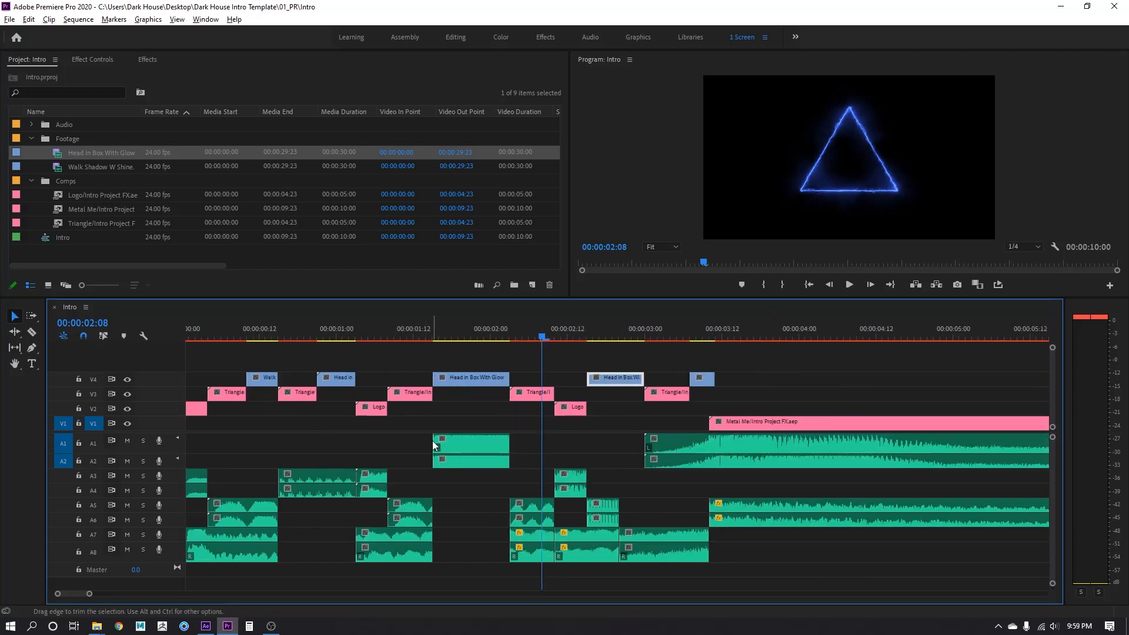
key(equal)
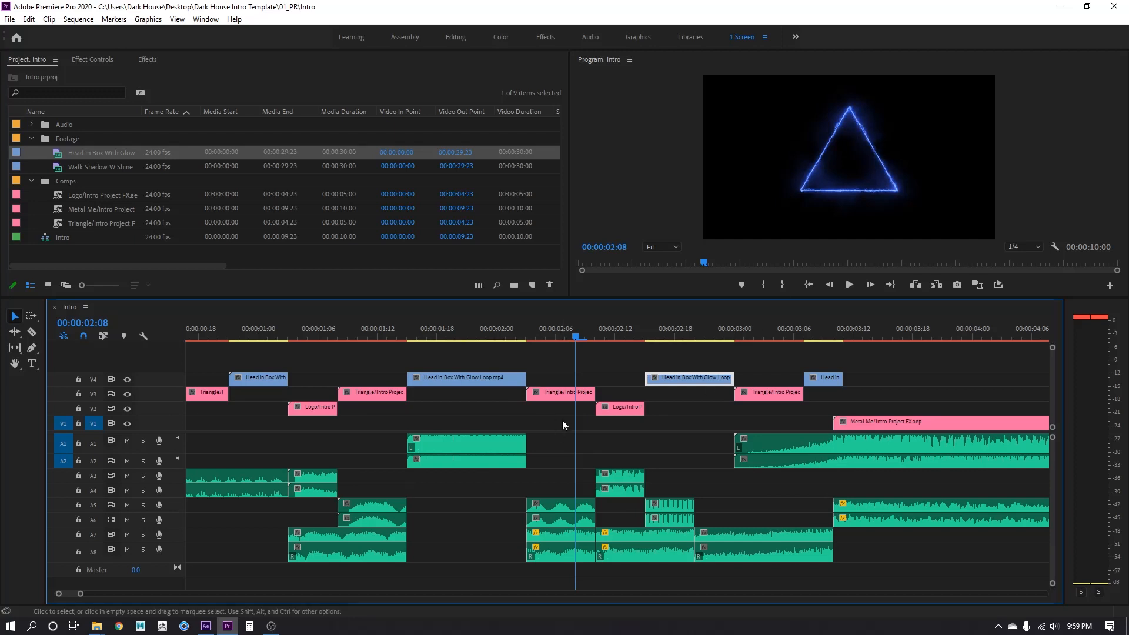
scroll(337, 480, down, 2)
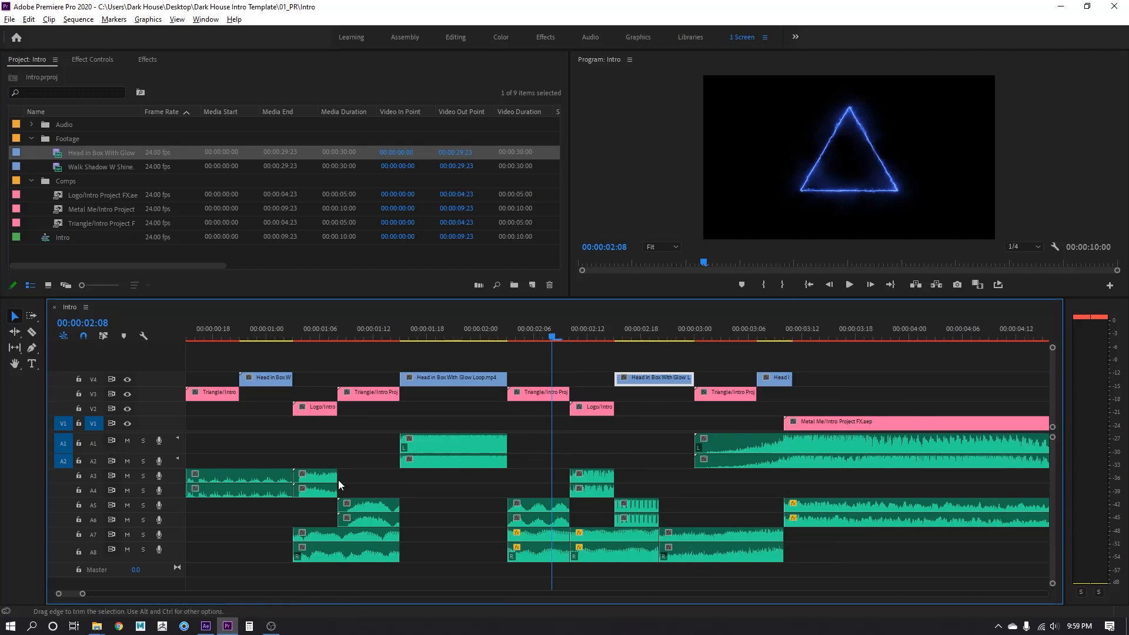
scroll(343, 458, down, 4)
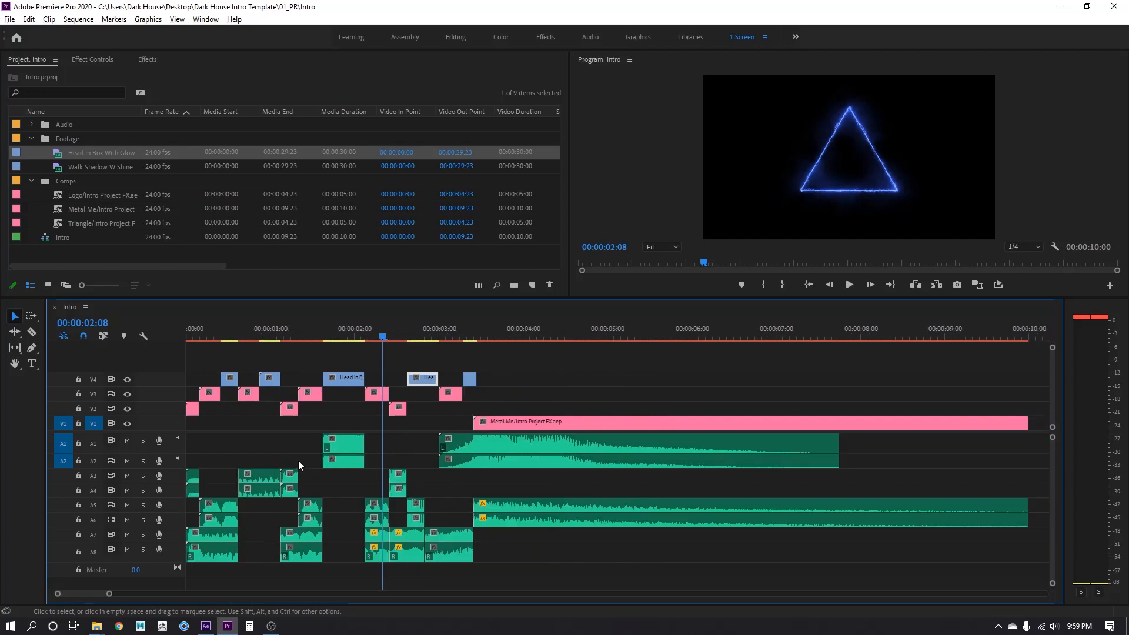
Play the opening second of the Intro sequence from its beginning, stop playback and return the playhead to the start.
key(Home)
scroll(403, 542, down, 3)
key(space)
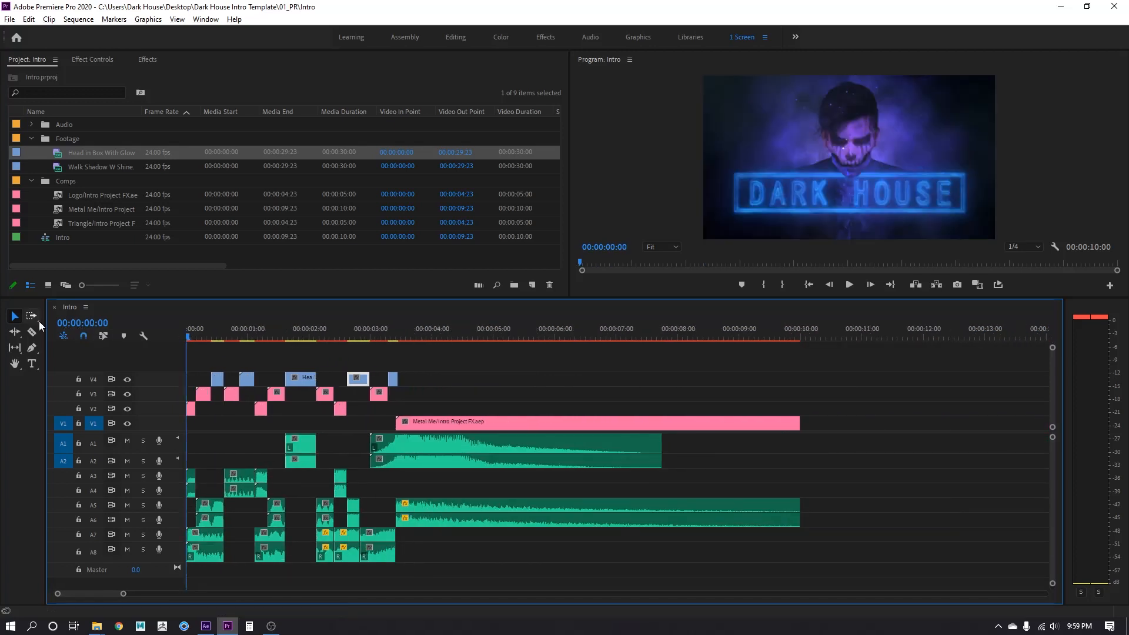
key(space)
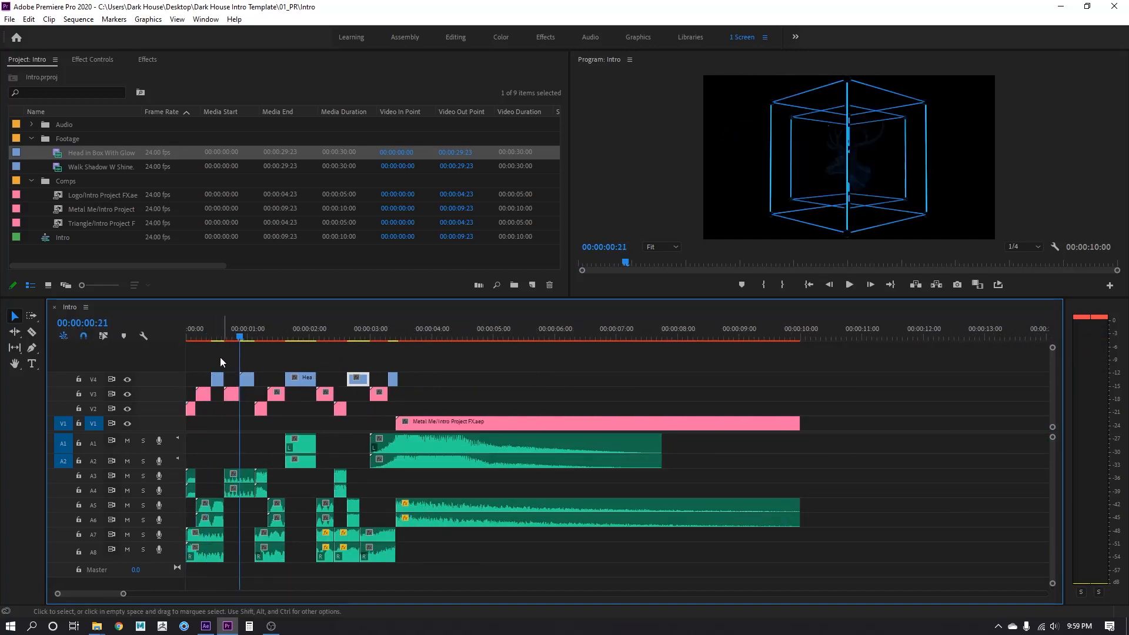
key(Home)
scroll(253, 416, up, 3)
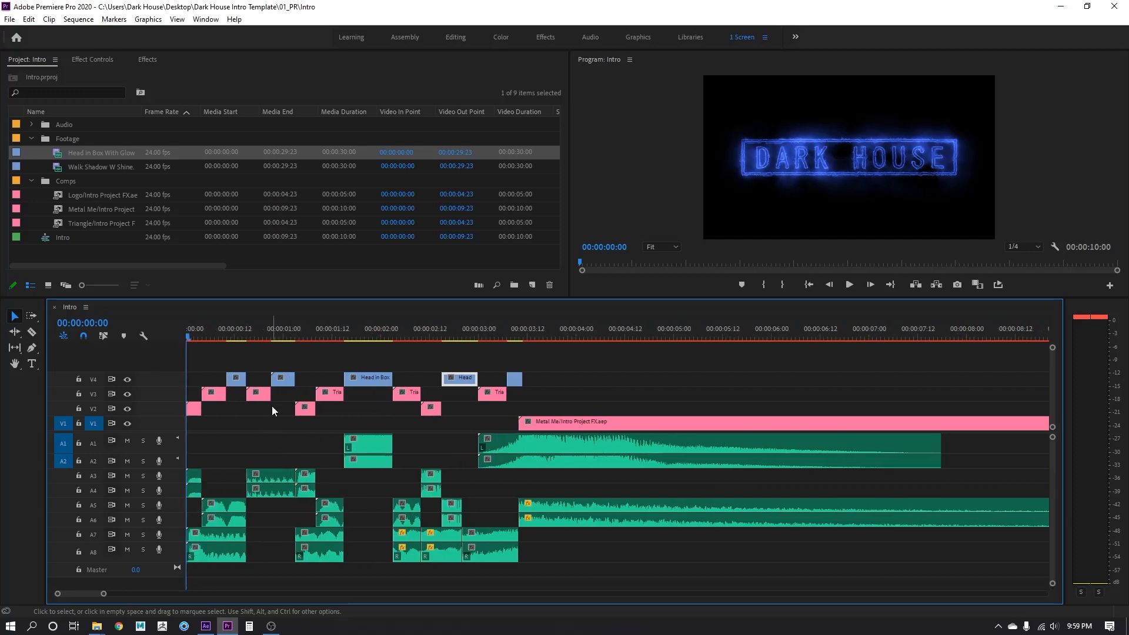